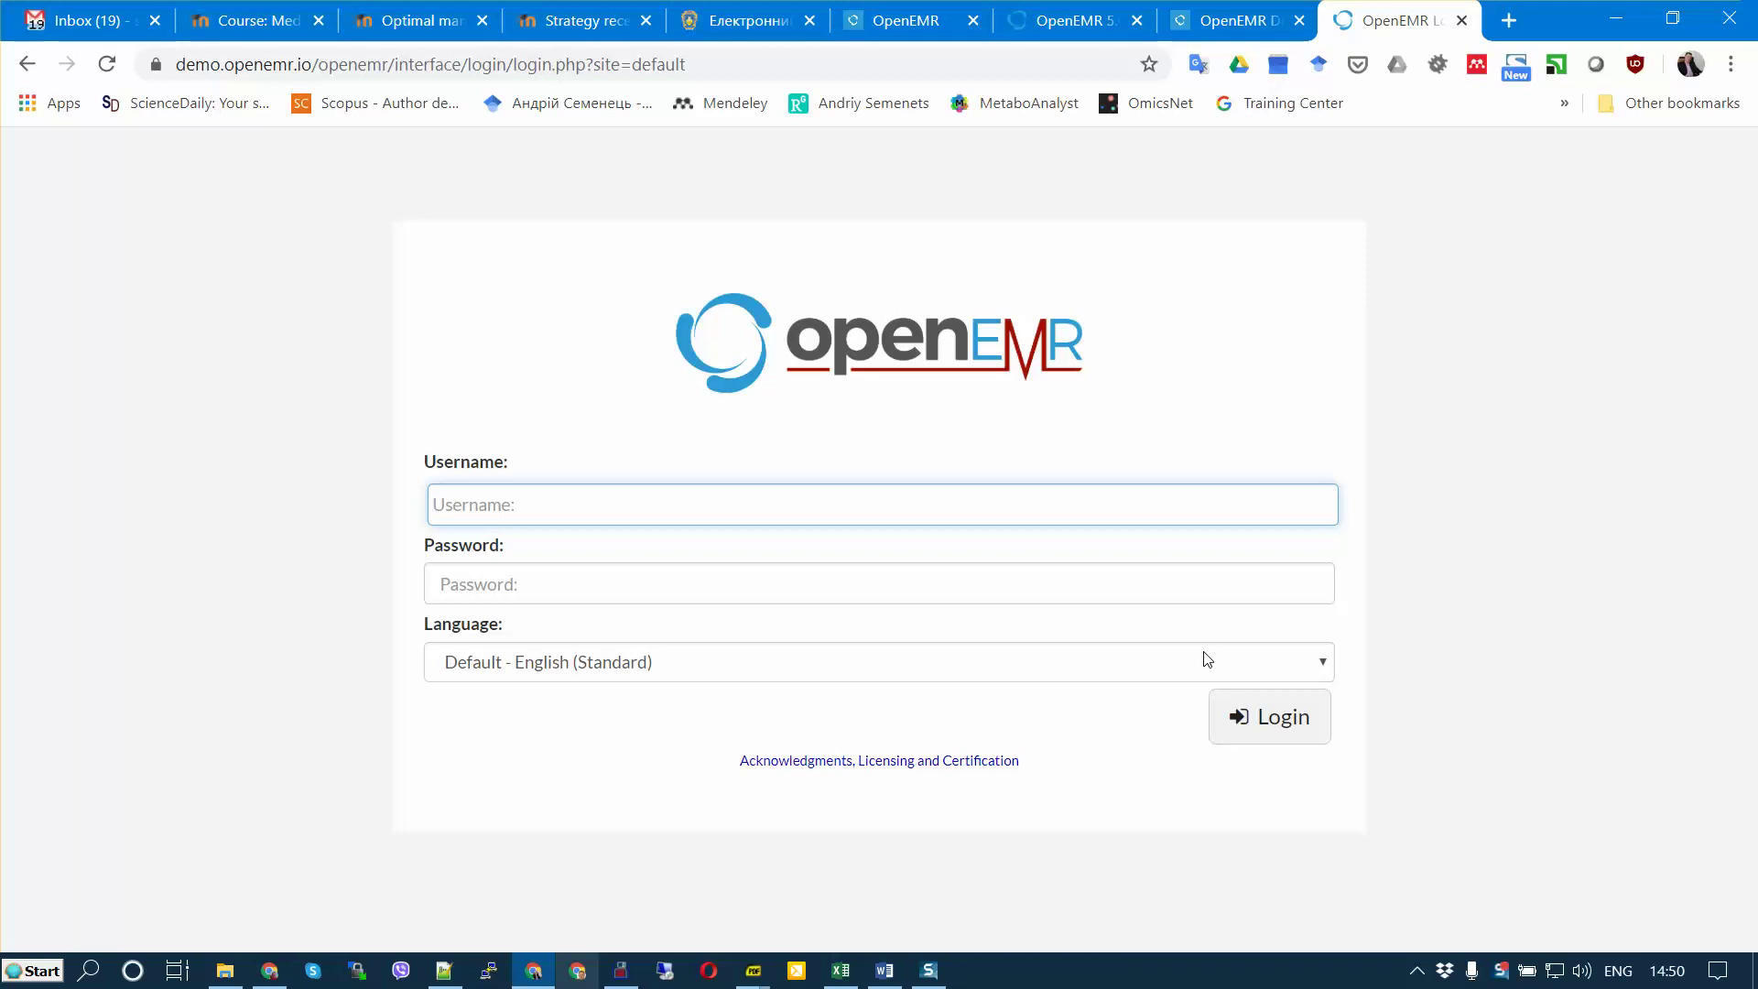
Step: Log in to OpenEMR with the user account's username and password
text(a)
key(BackSpace)
text(semteacher)
key(Tab)
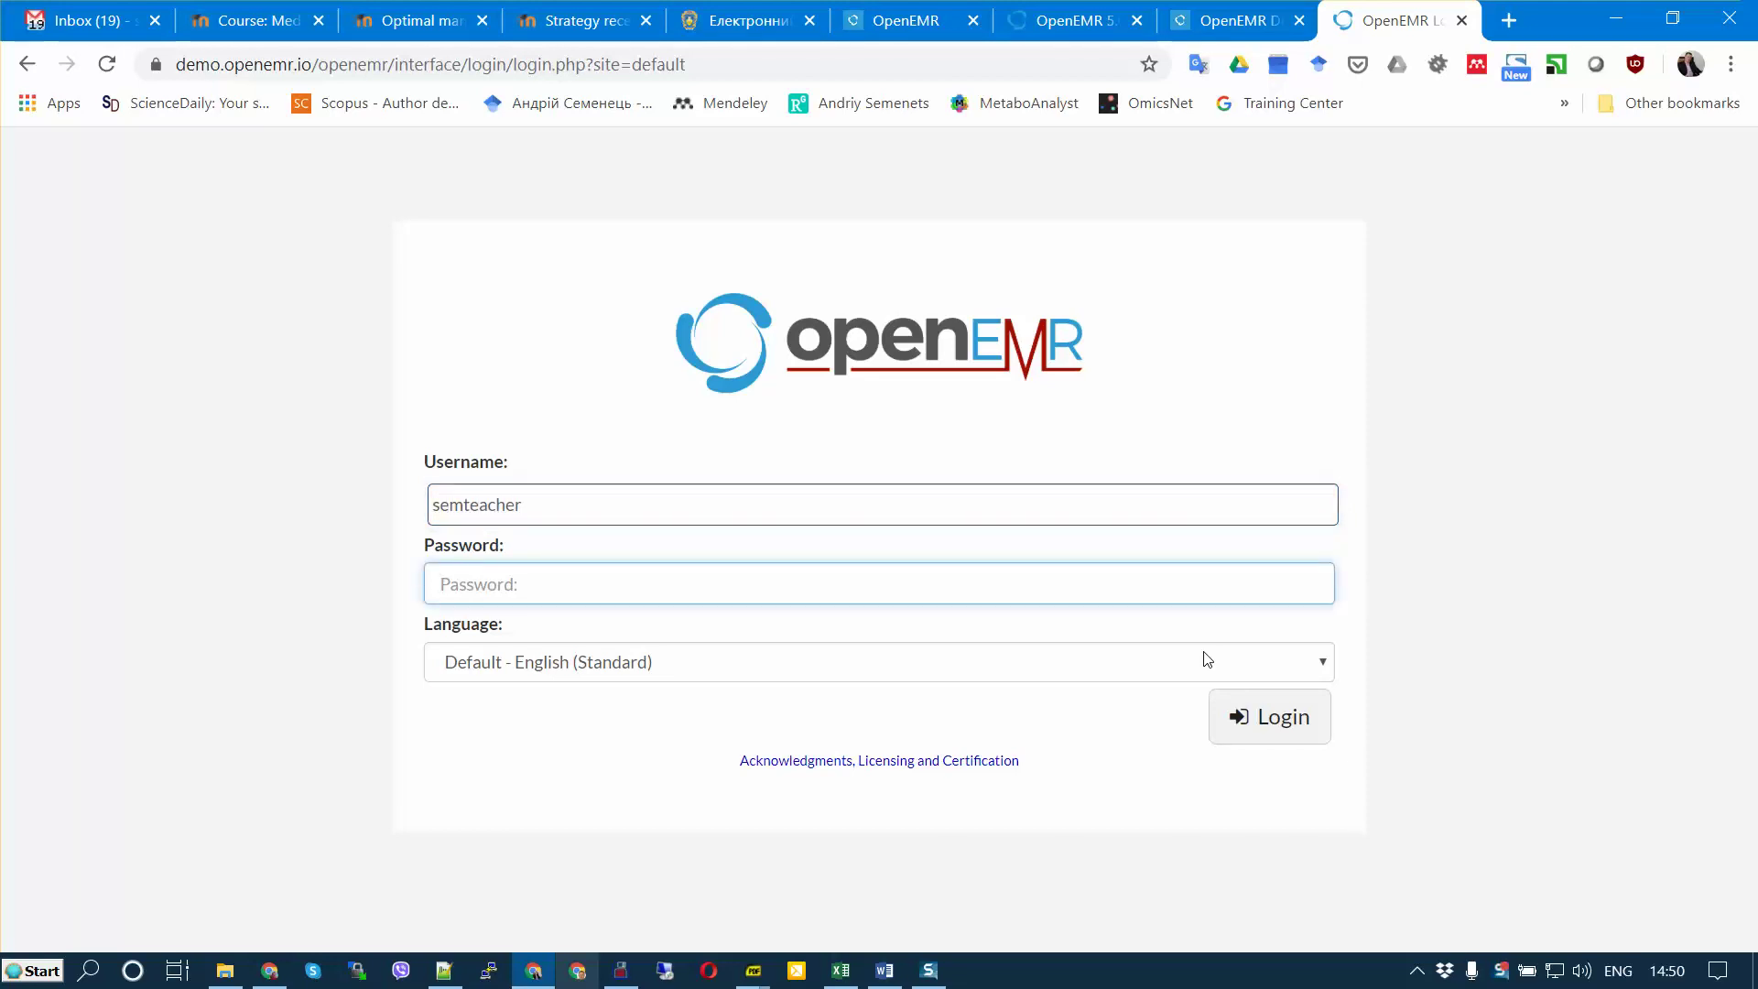
text(pass)
key(Return)
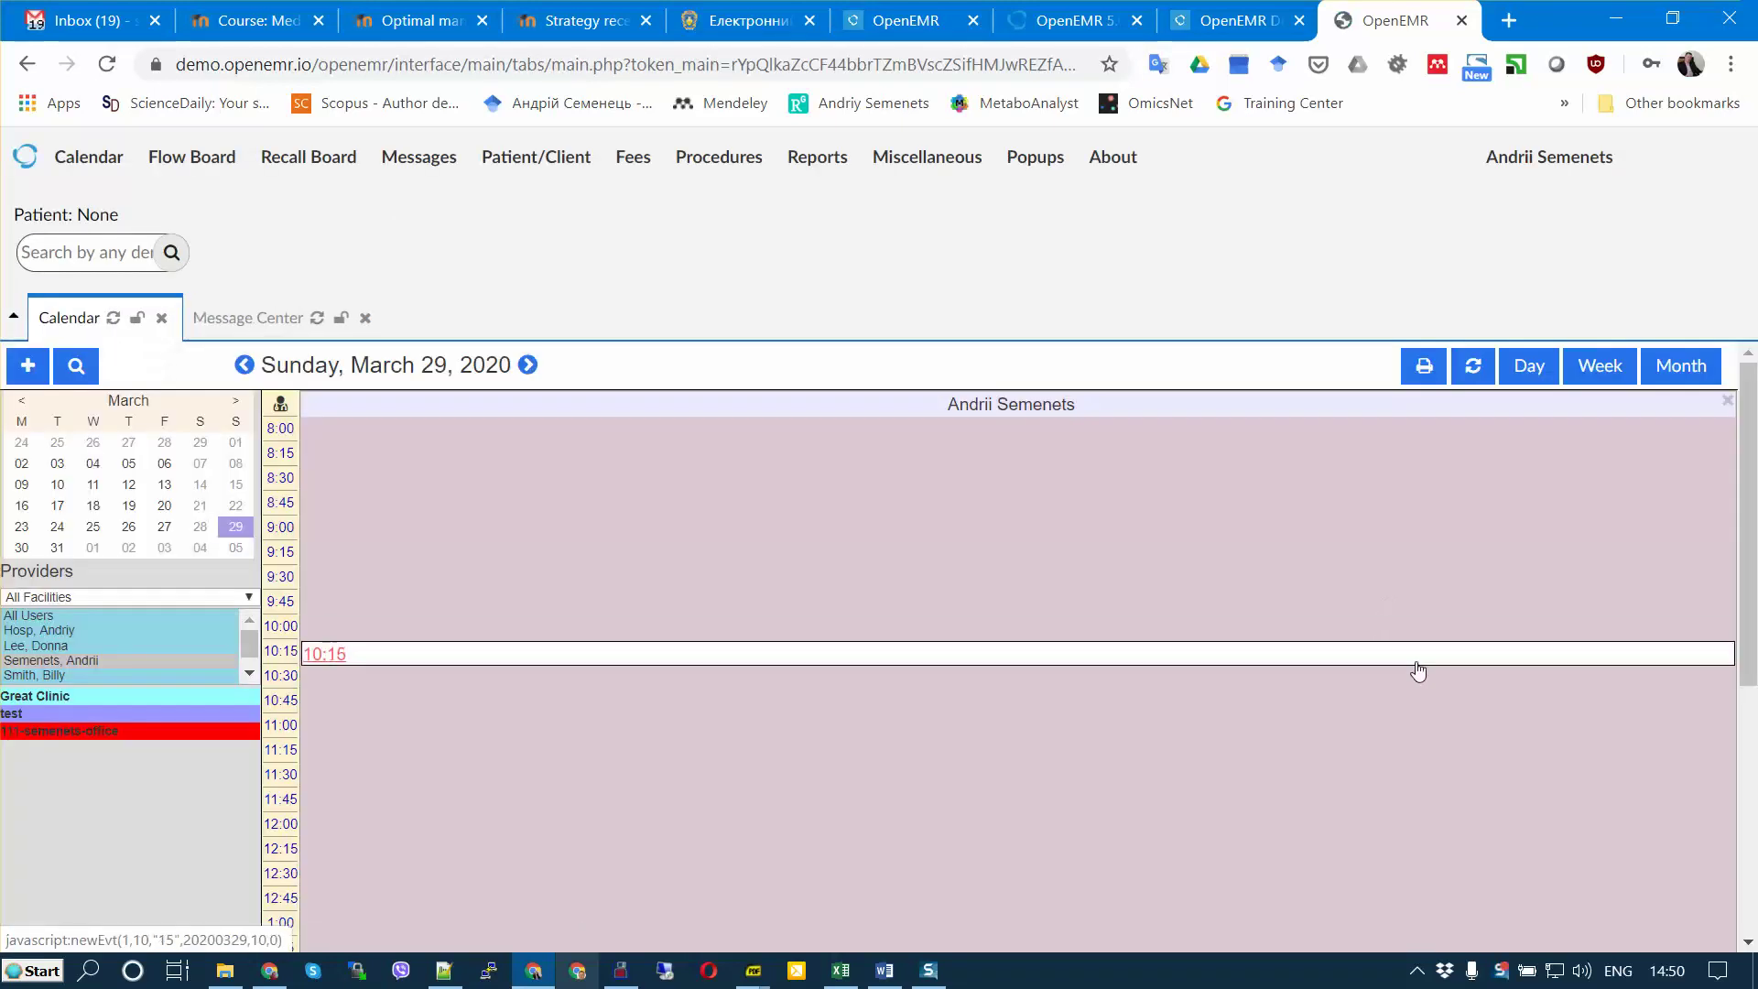
Step: Dismiss the password warning and open the patient's record from the Patients list
click(1103, 430)
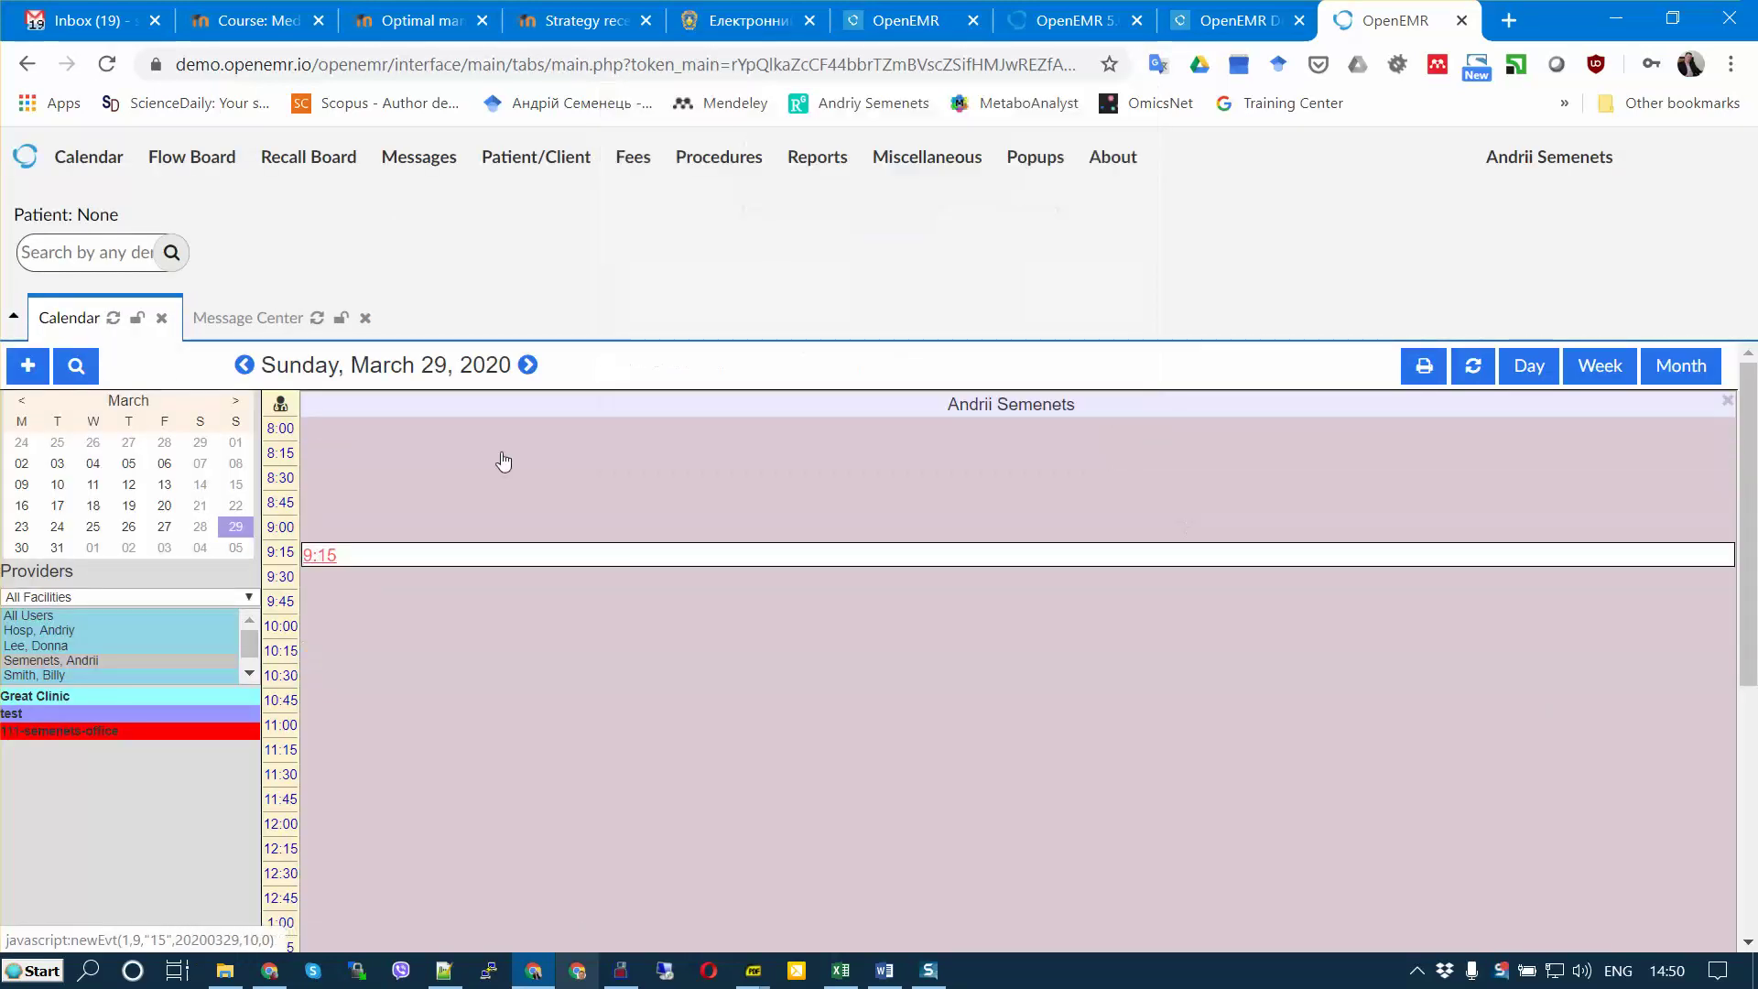
click(529, 161)
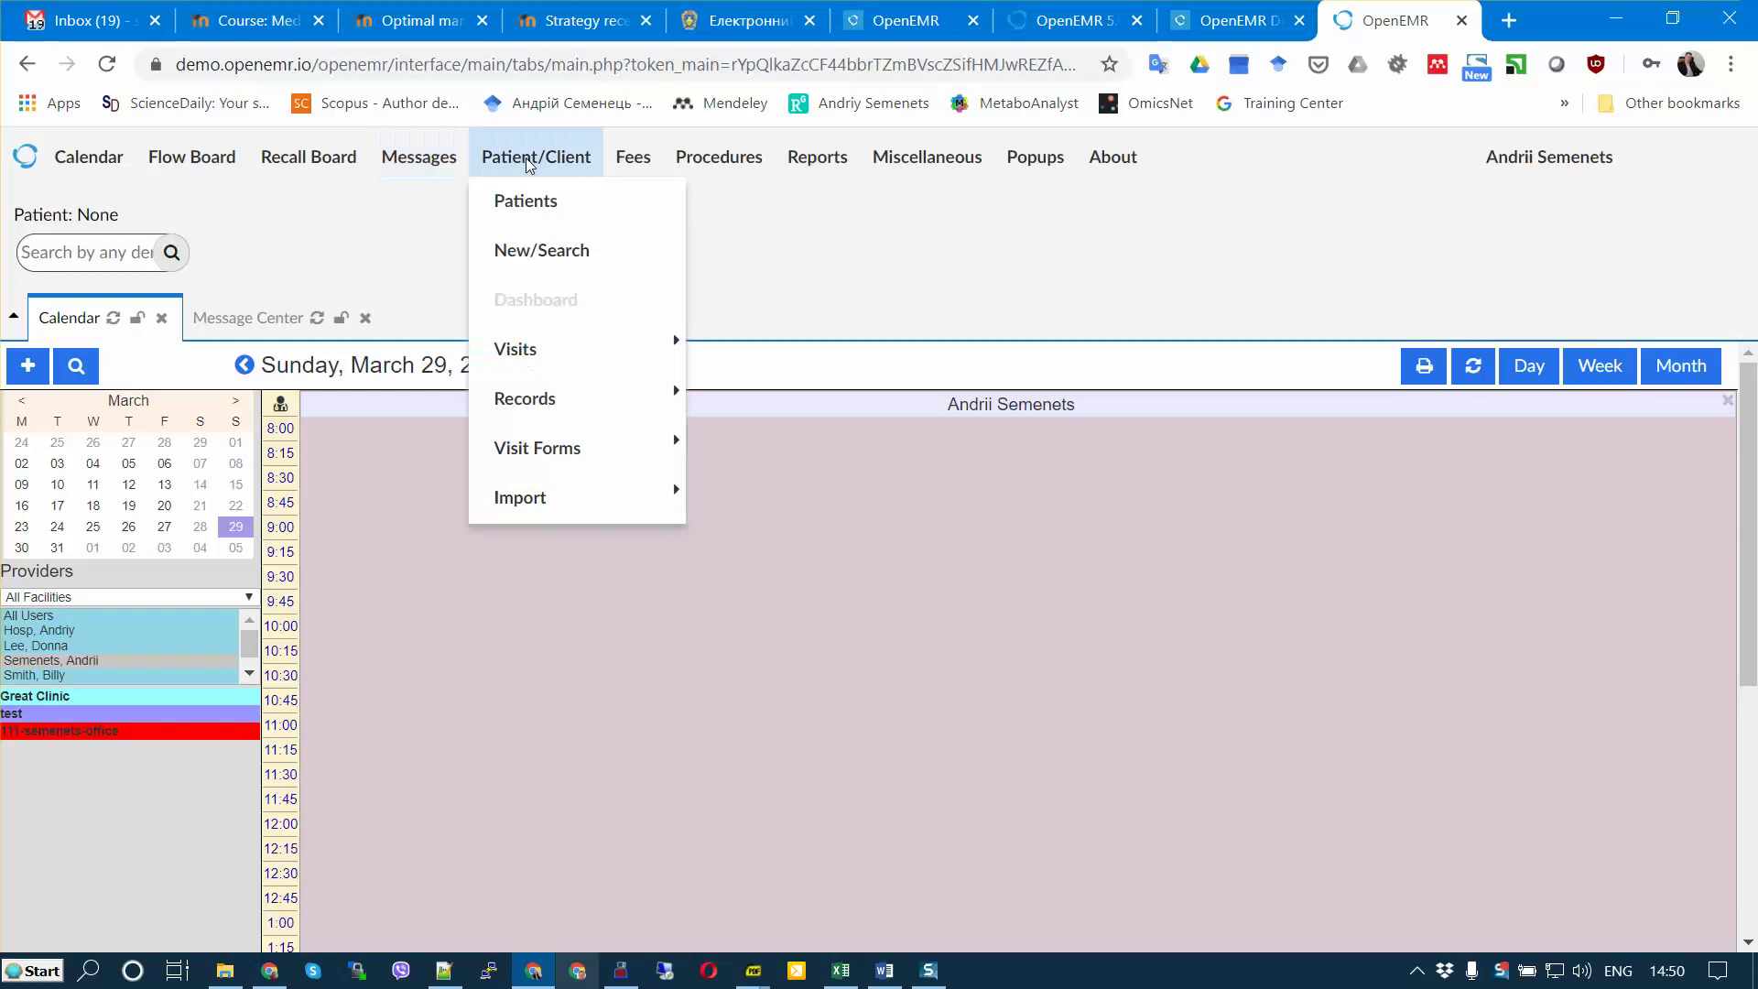
click(536, 209)
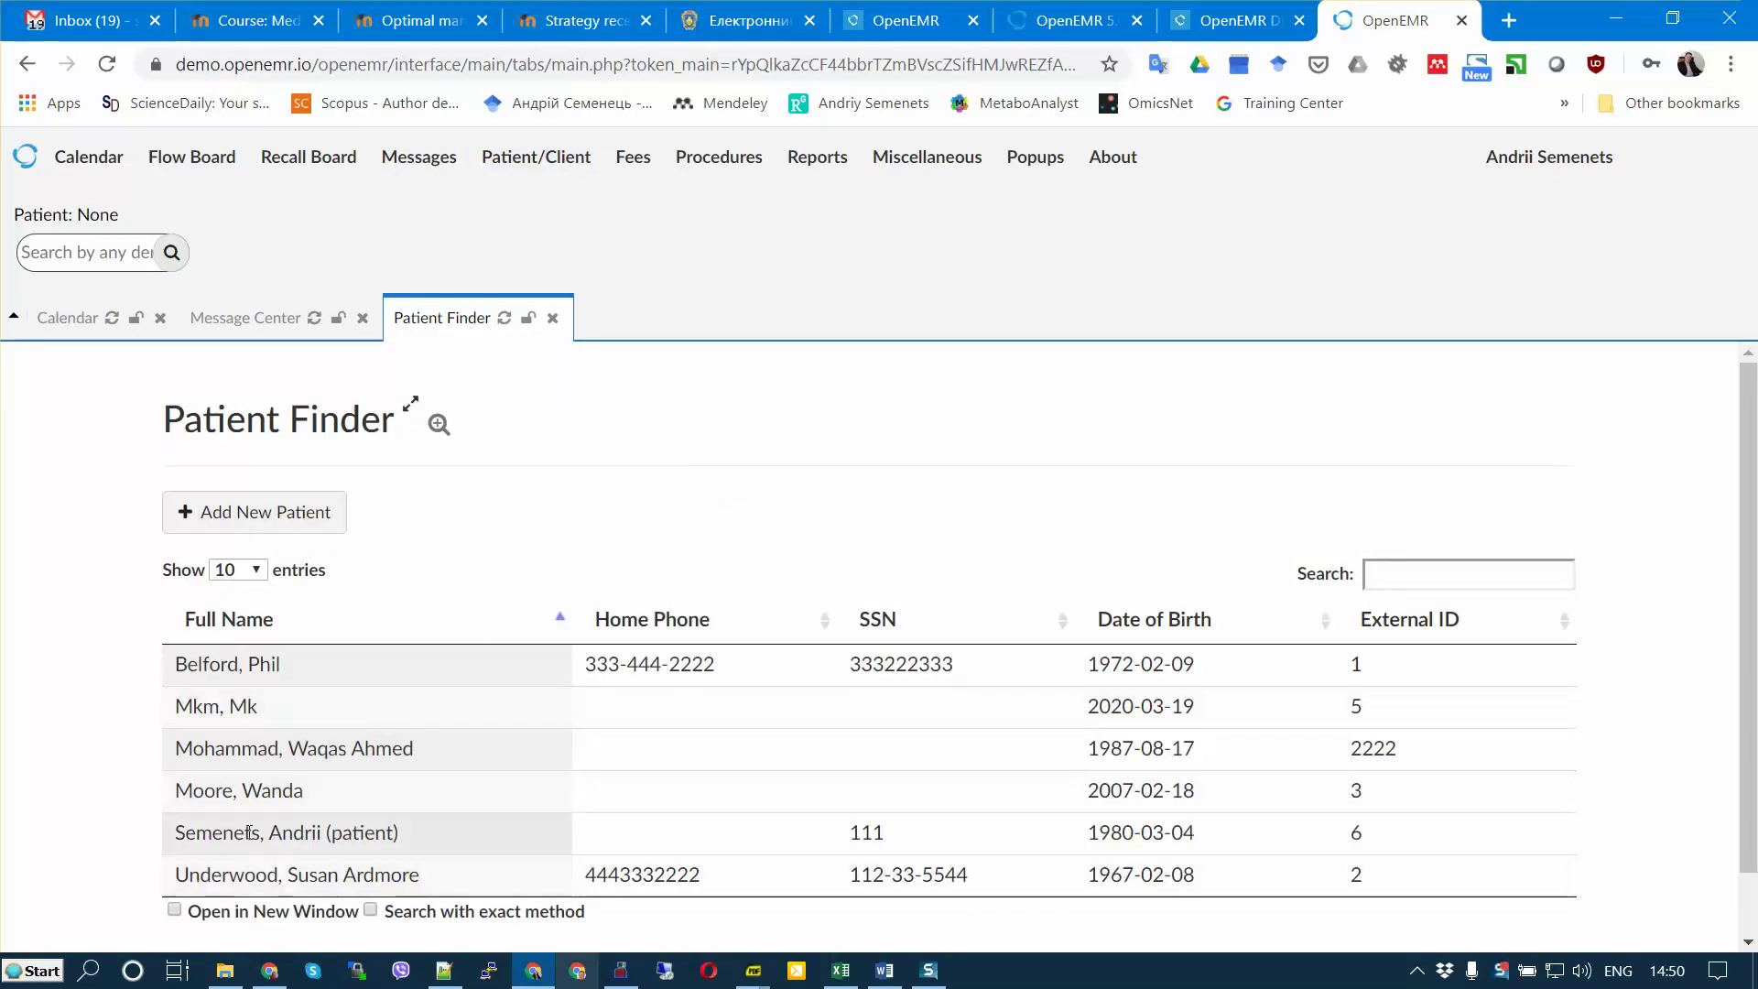
click(314, 834)
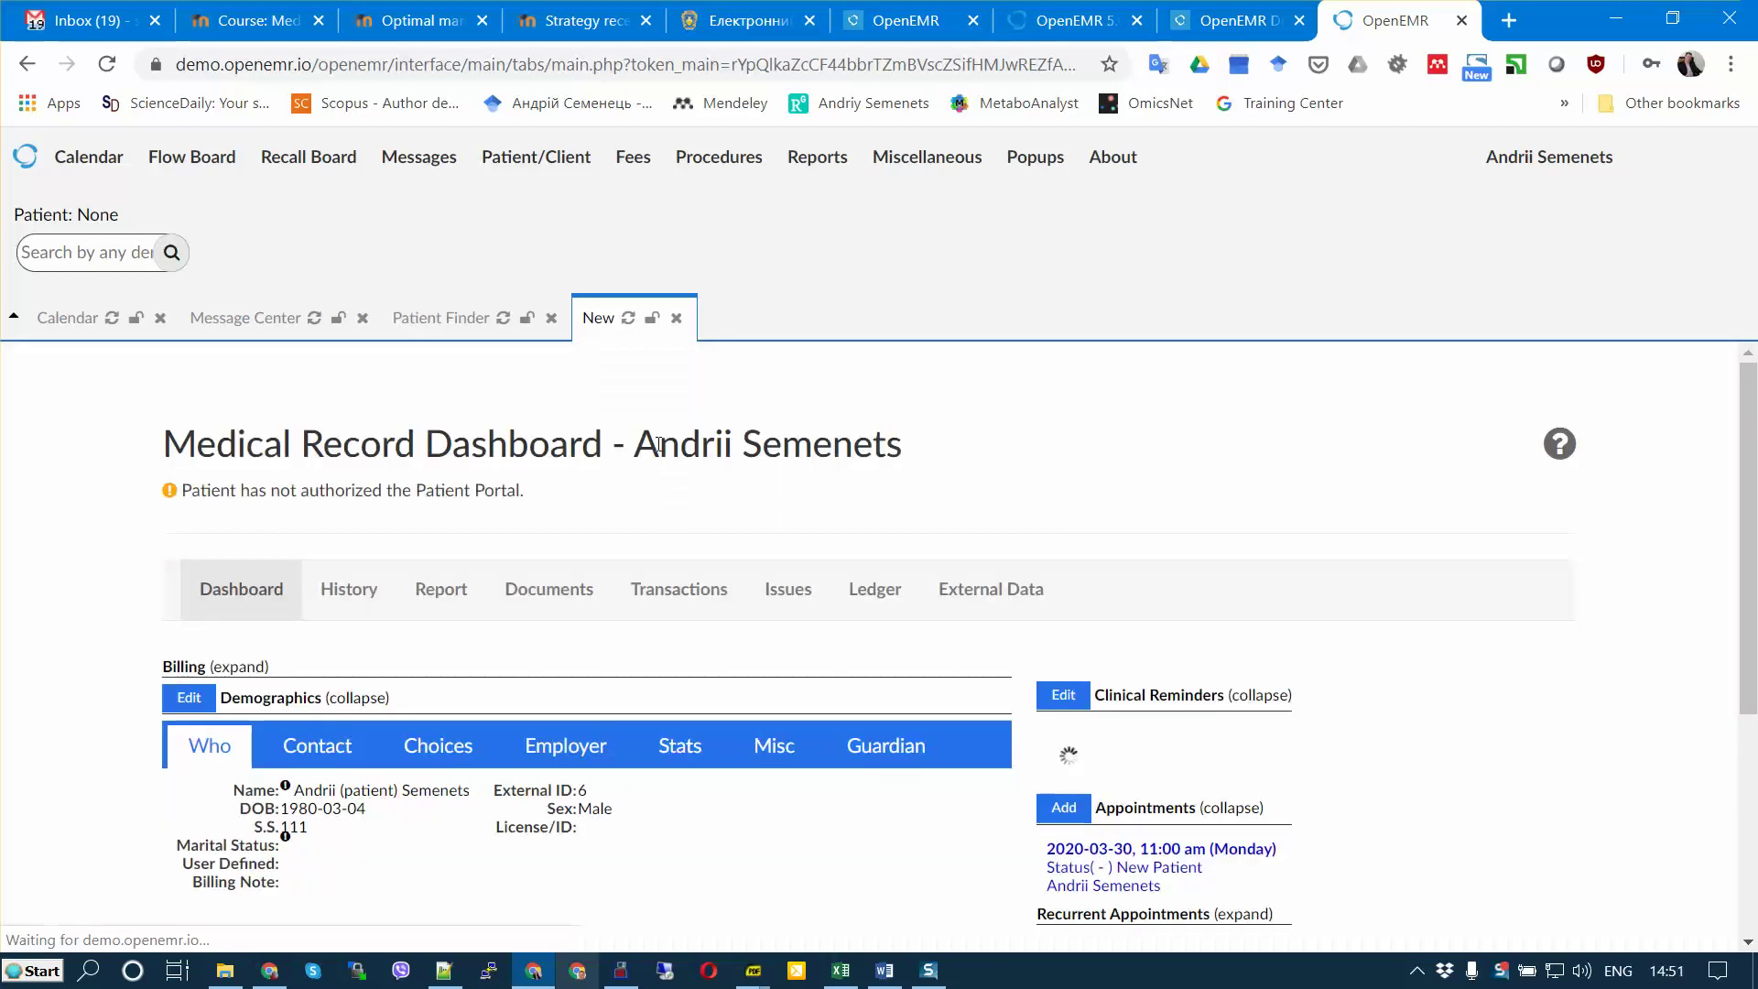
Step: In the calendar's next week, open the patient from their 11:00 appointment
click(75, 389)
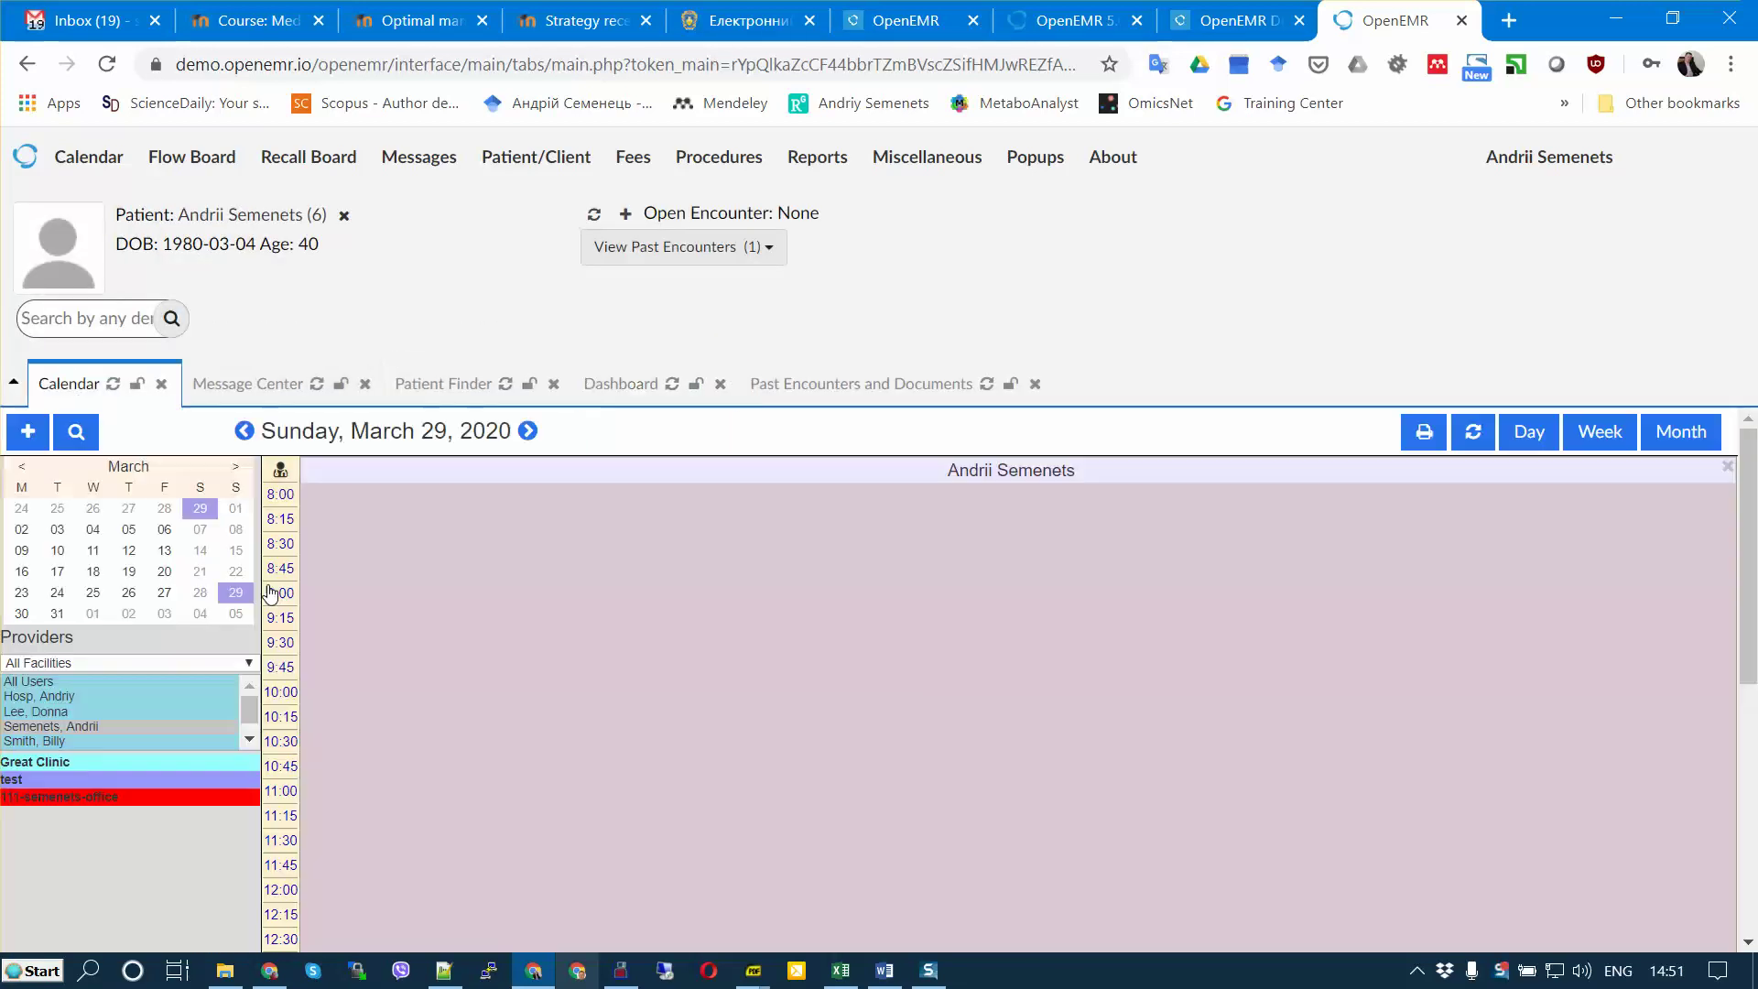
click(1593, 437)
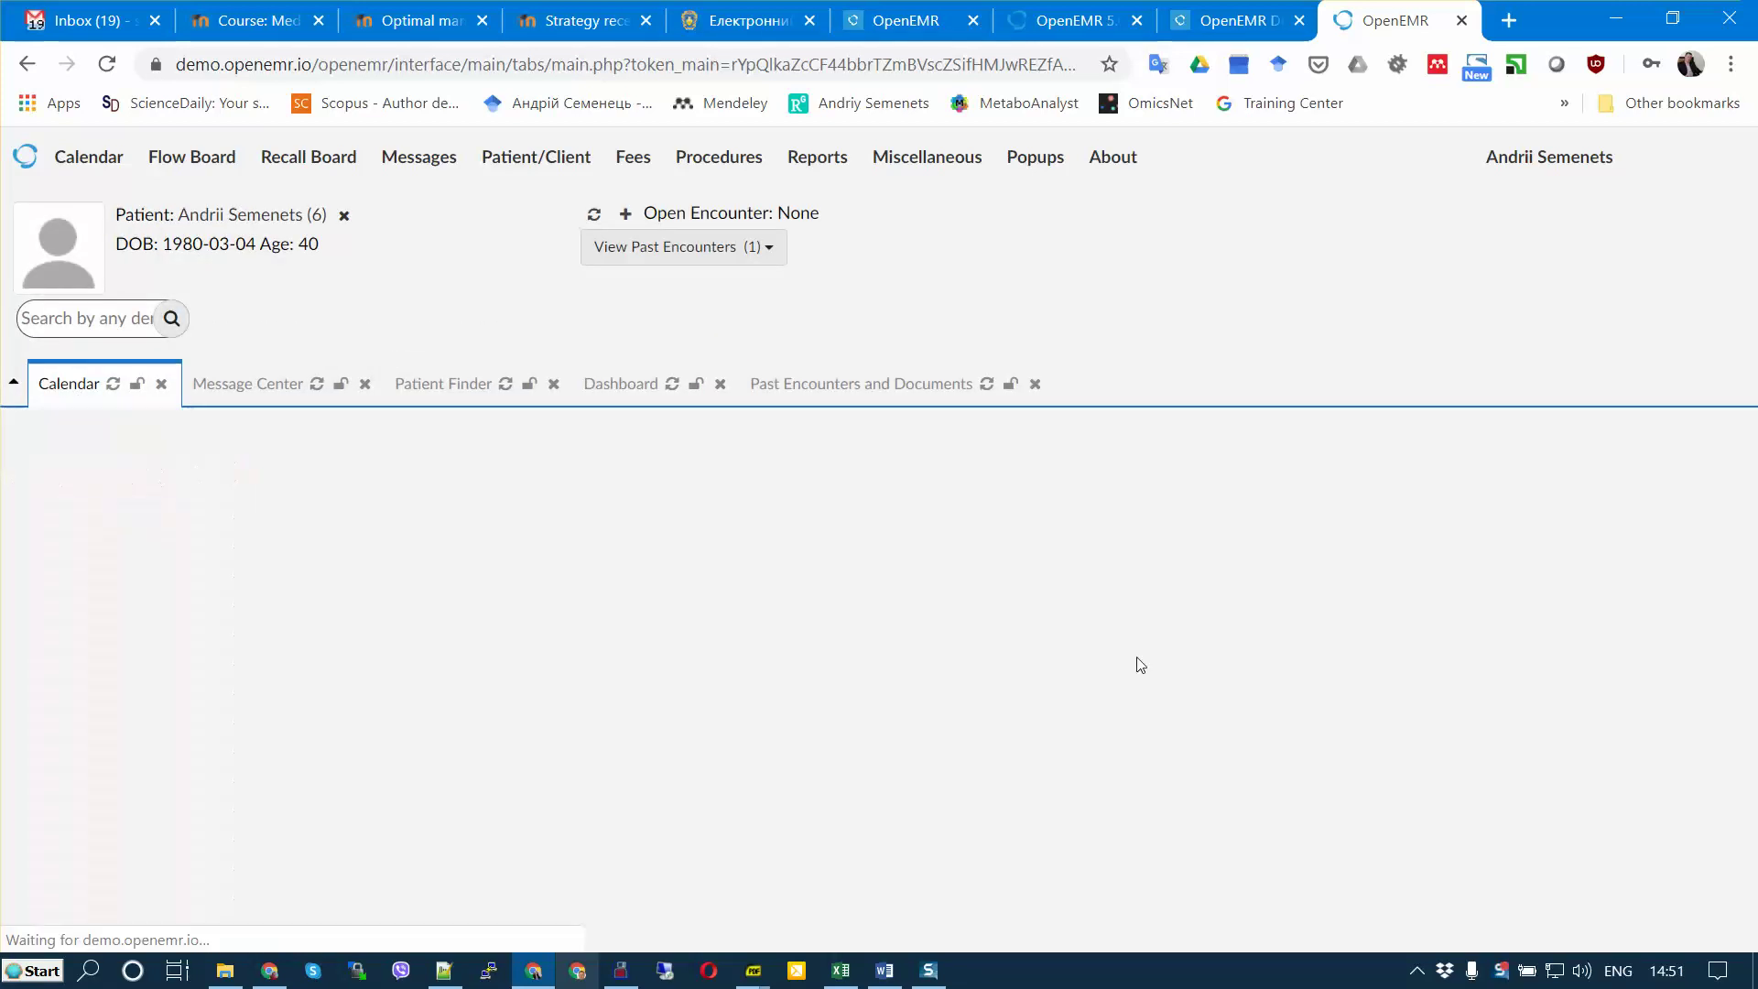
click(654, 432)
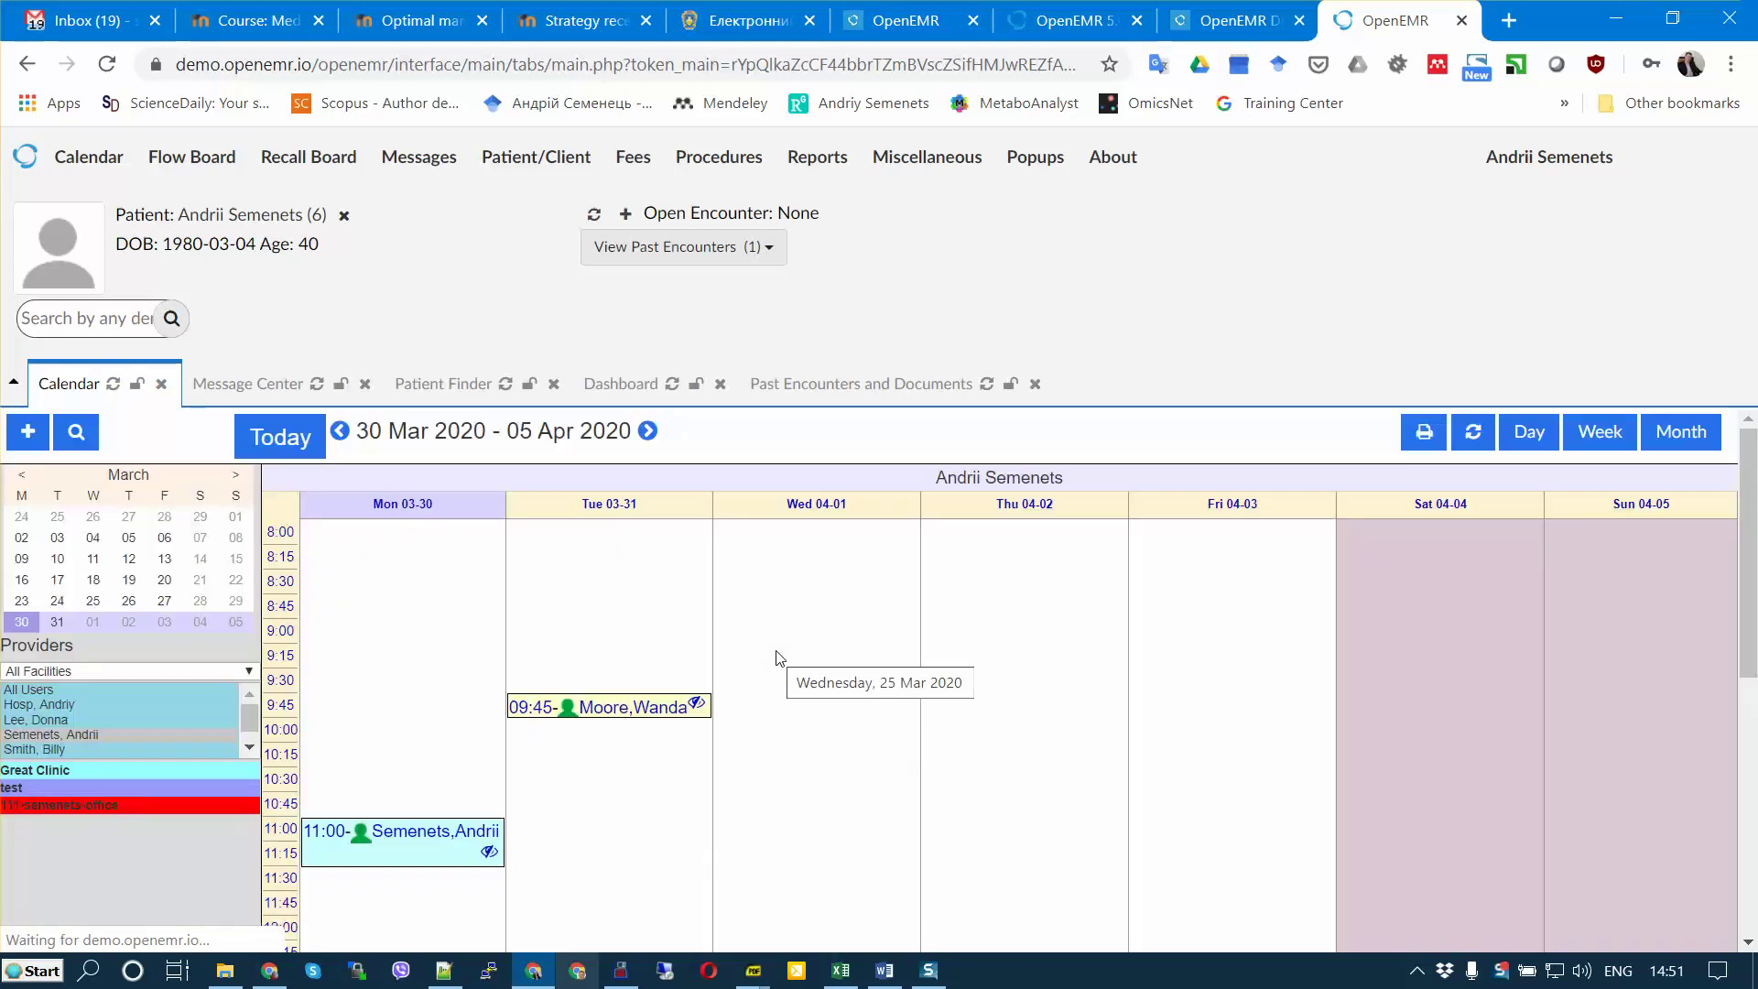
click(423, 827)
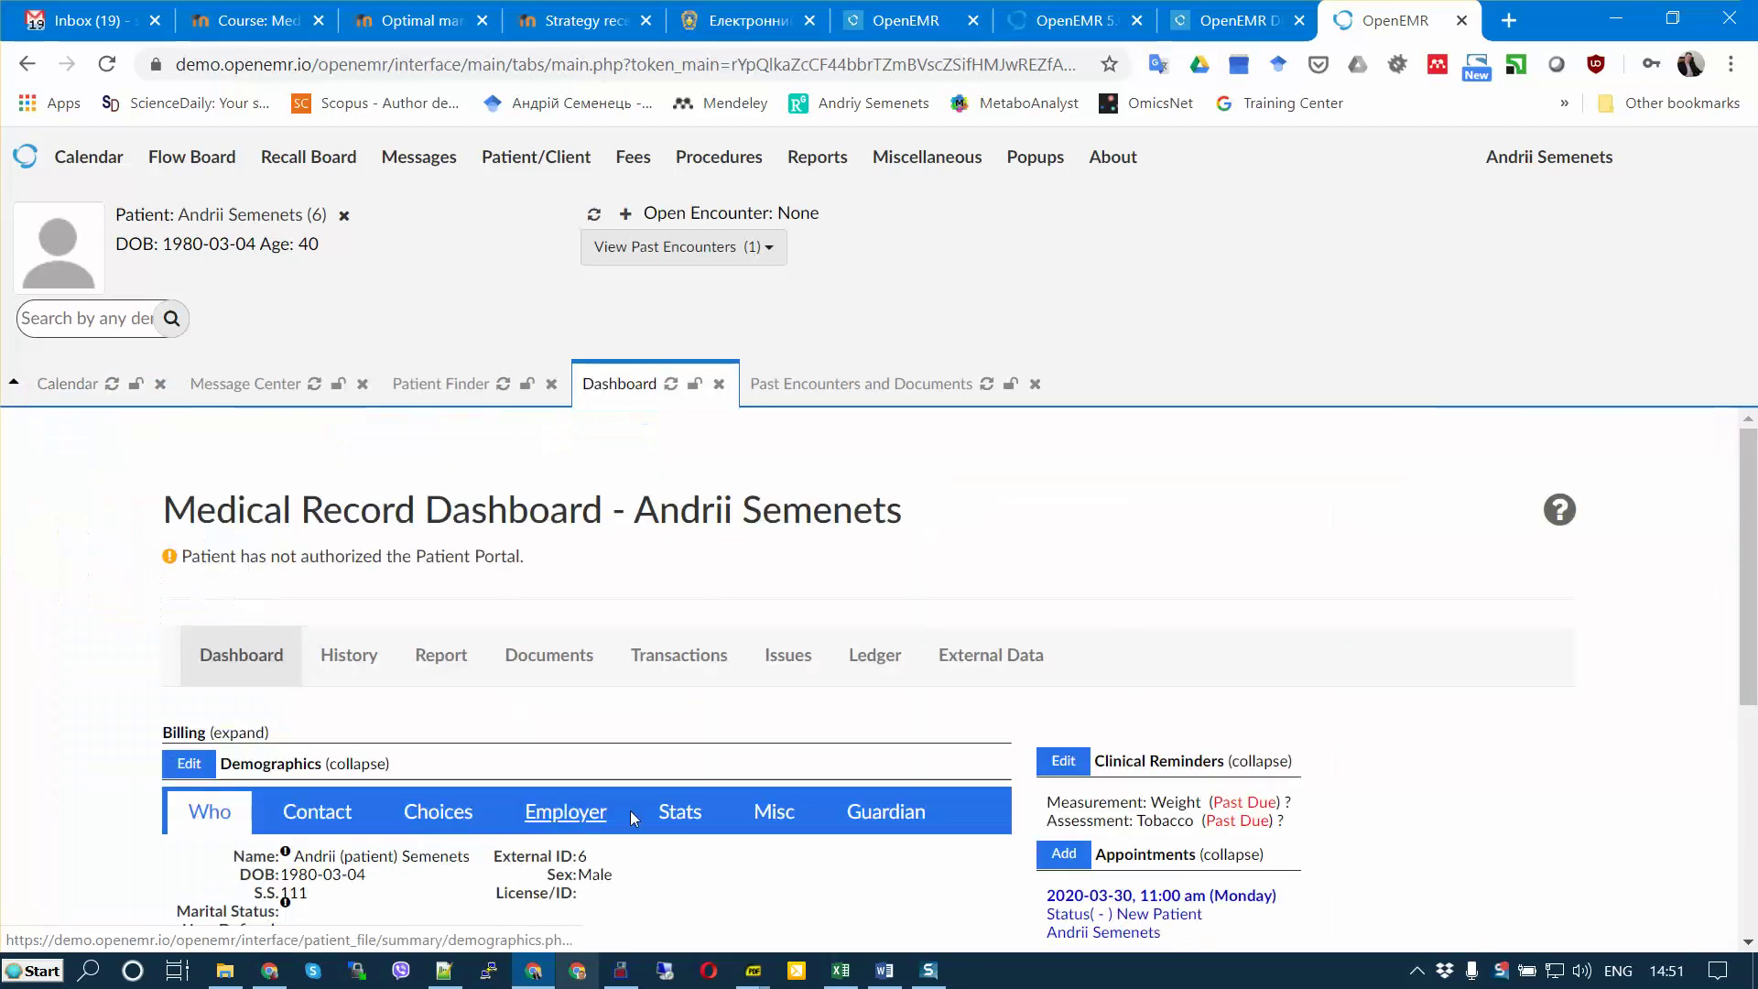
scroll(1025, 746, down, 4)
scroll(1025, 746, up, 2)
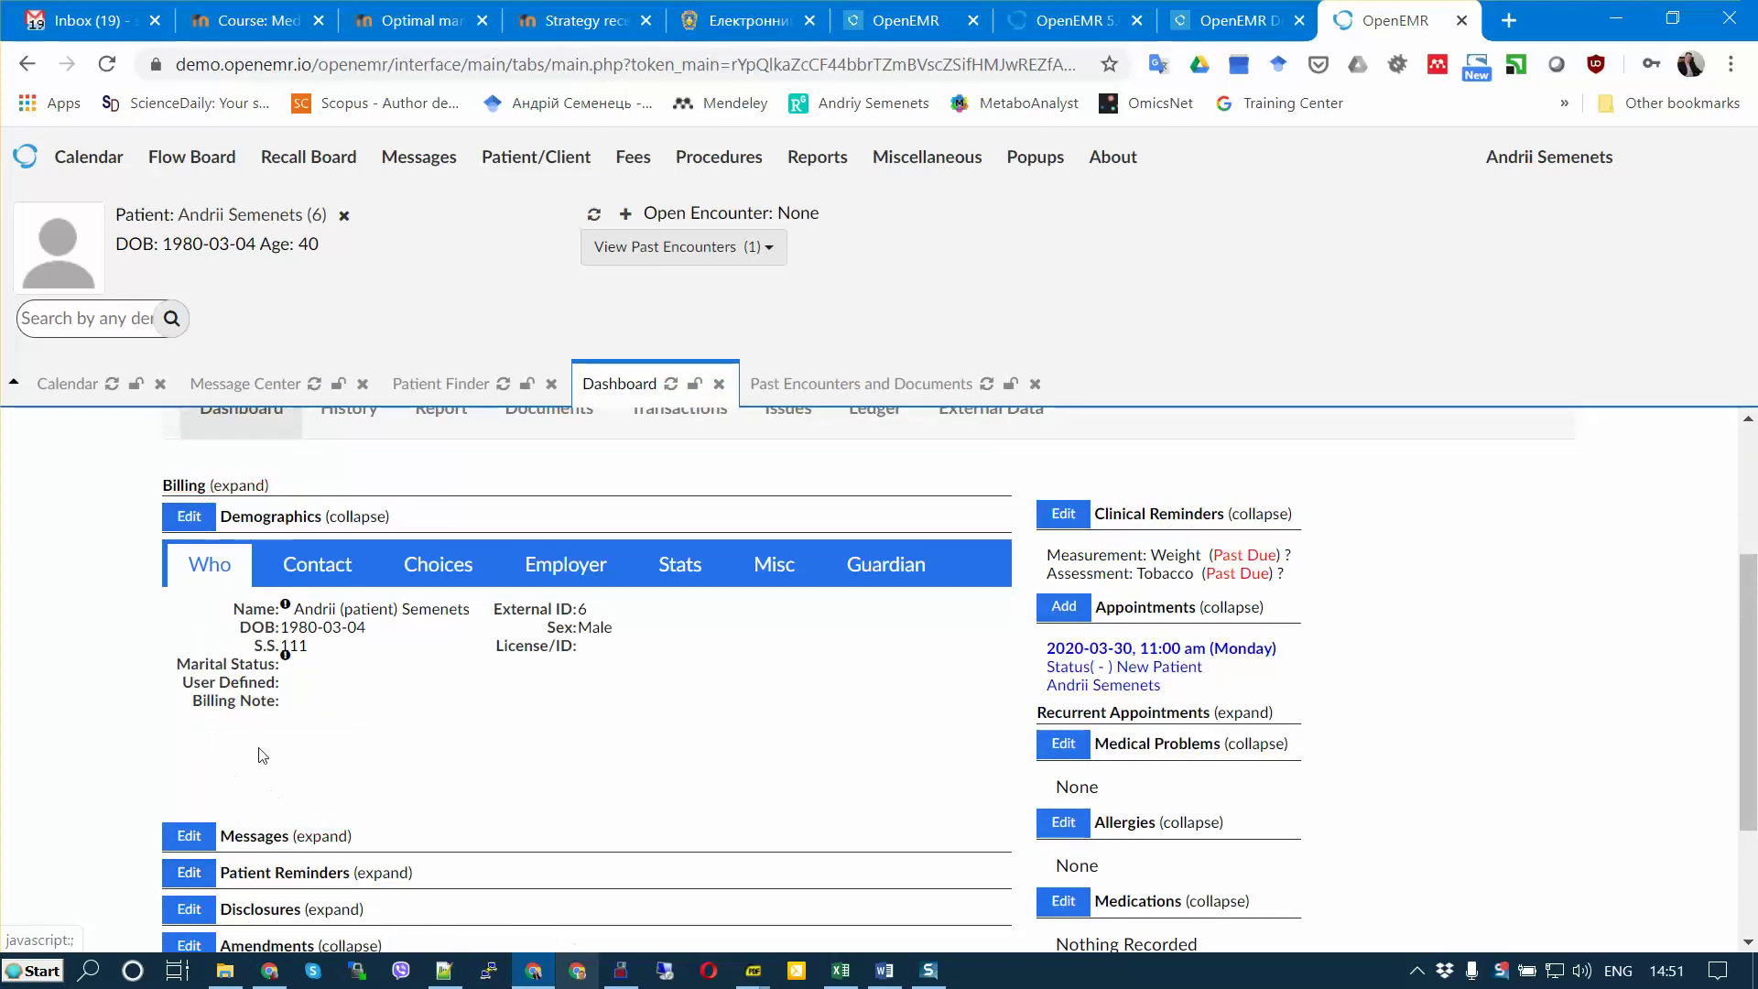
scroll(263, 755, down, 3)
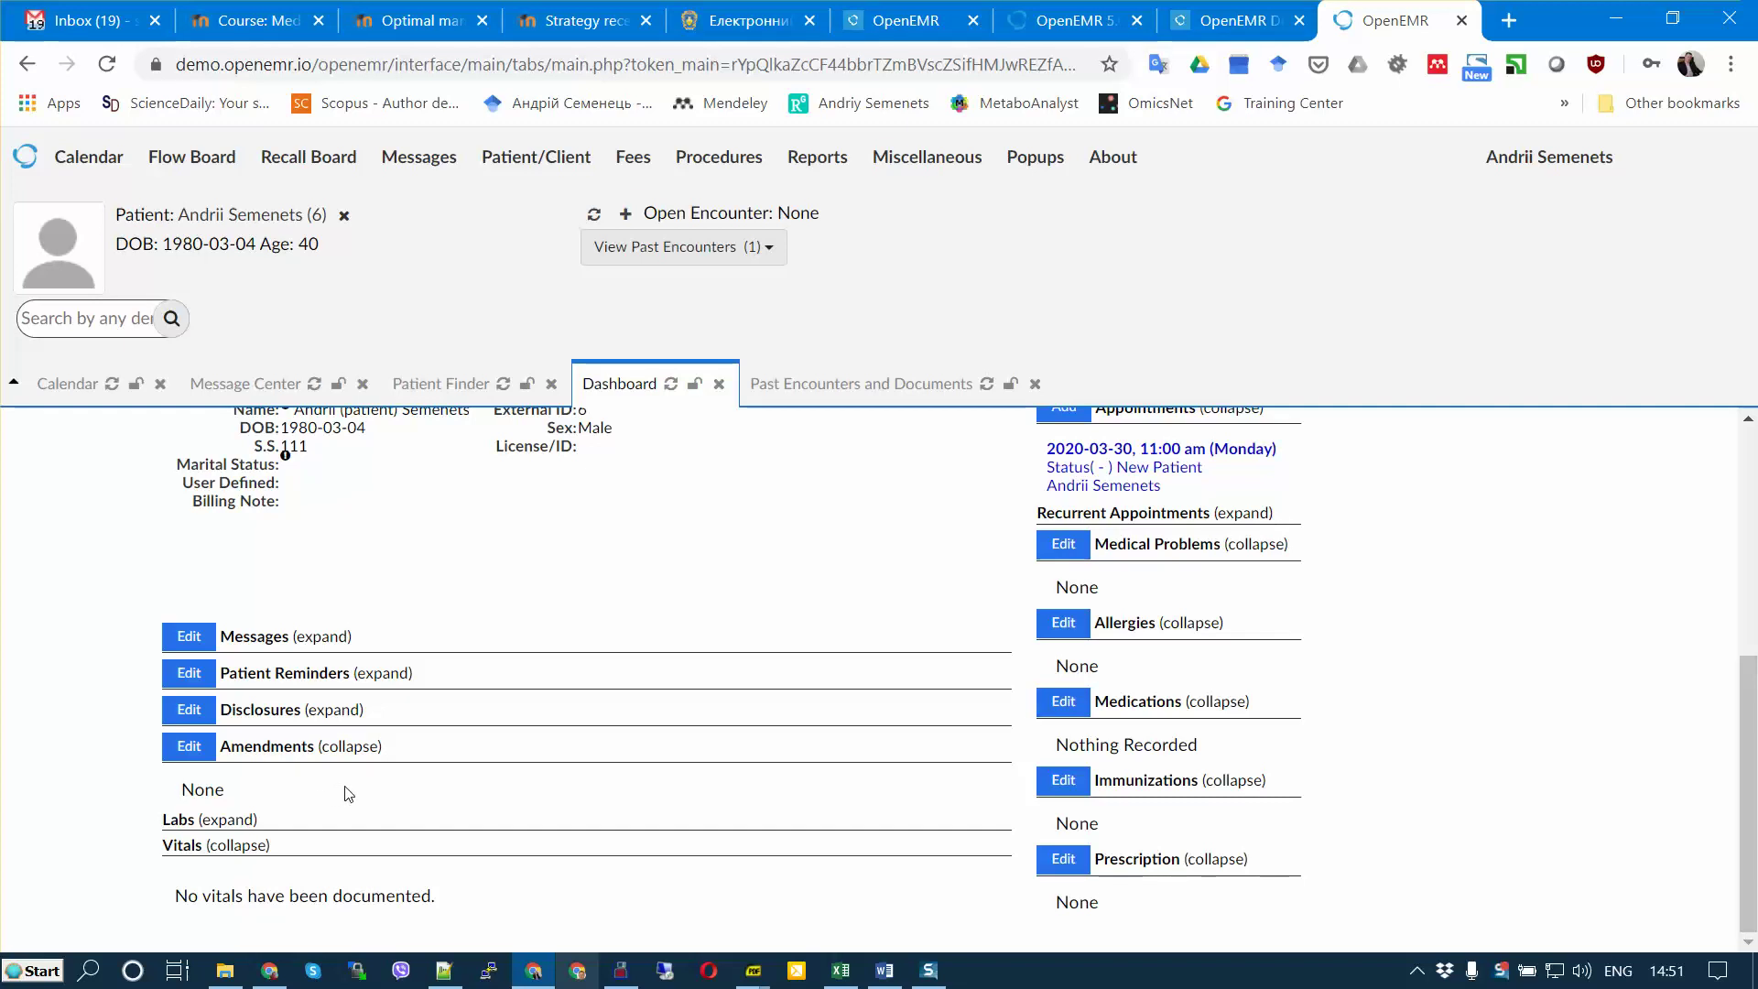
scroll(348, 793, up, 3)
scroll(348, 793, down, 2)
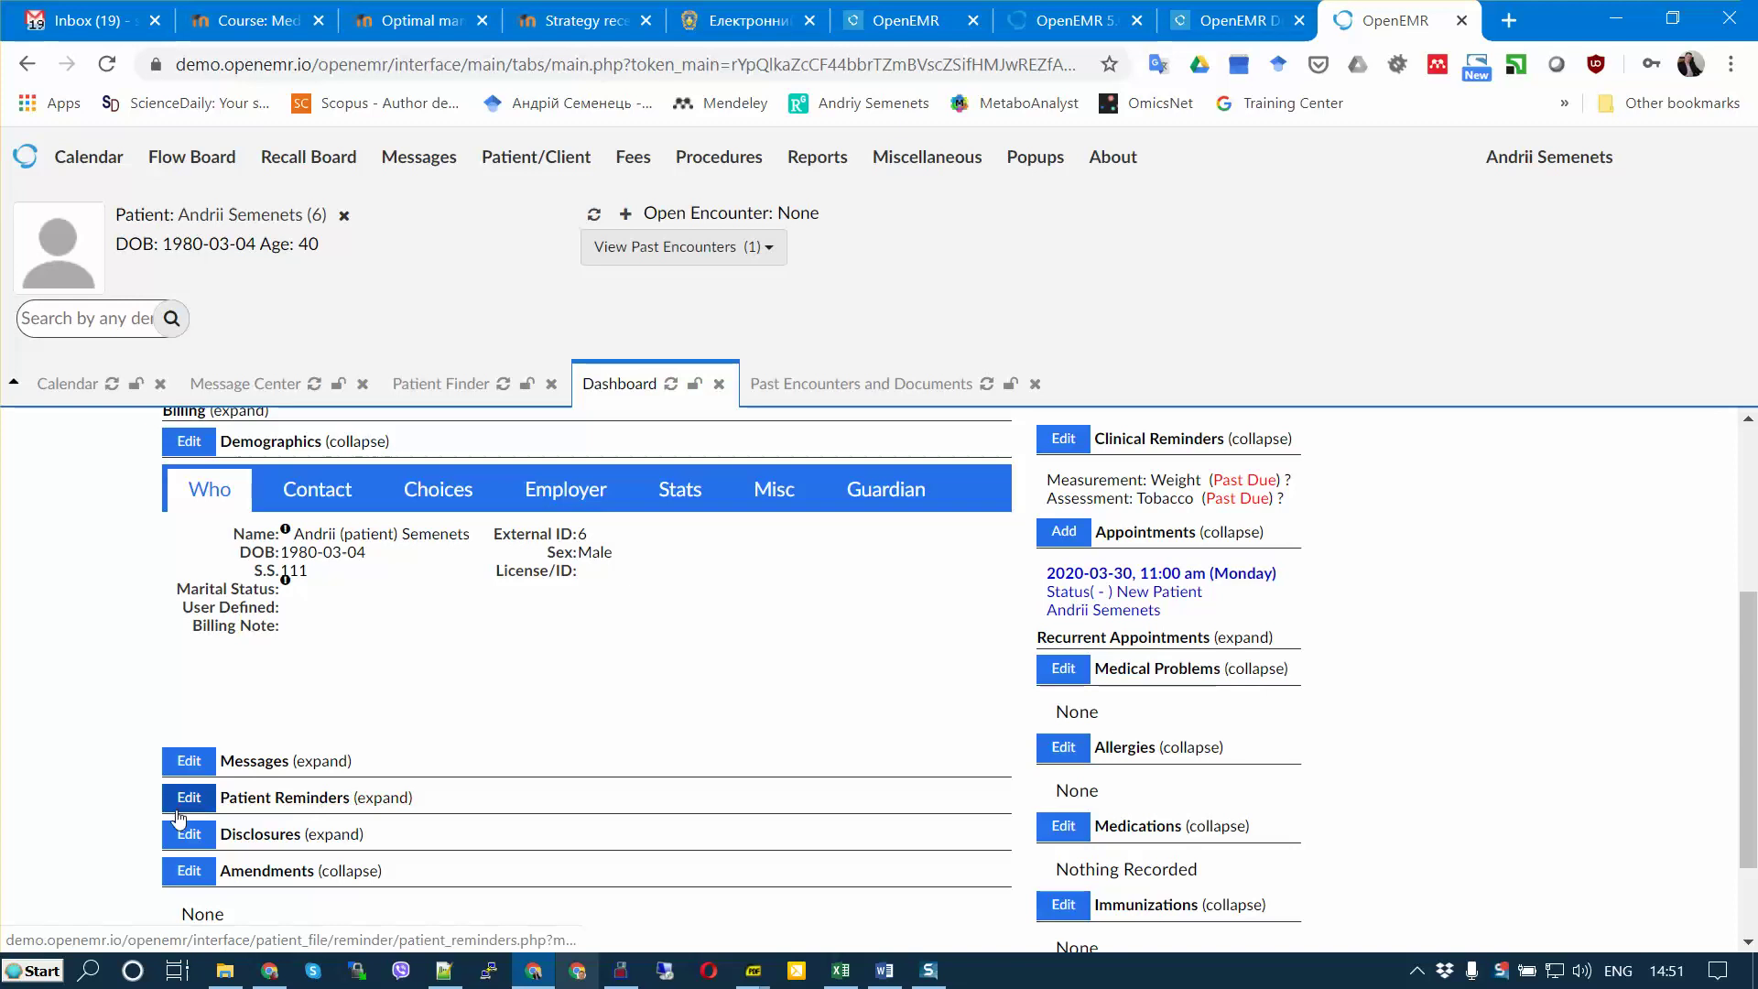
scroll(337, 830, up, 3)
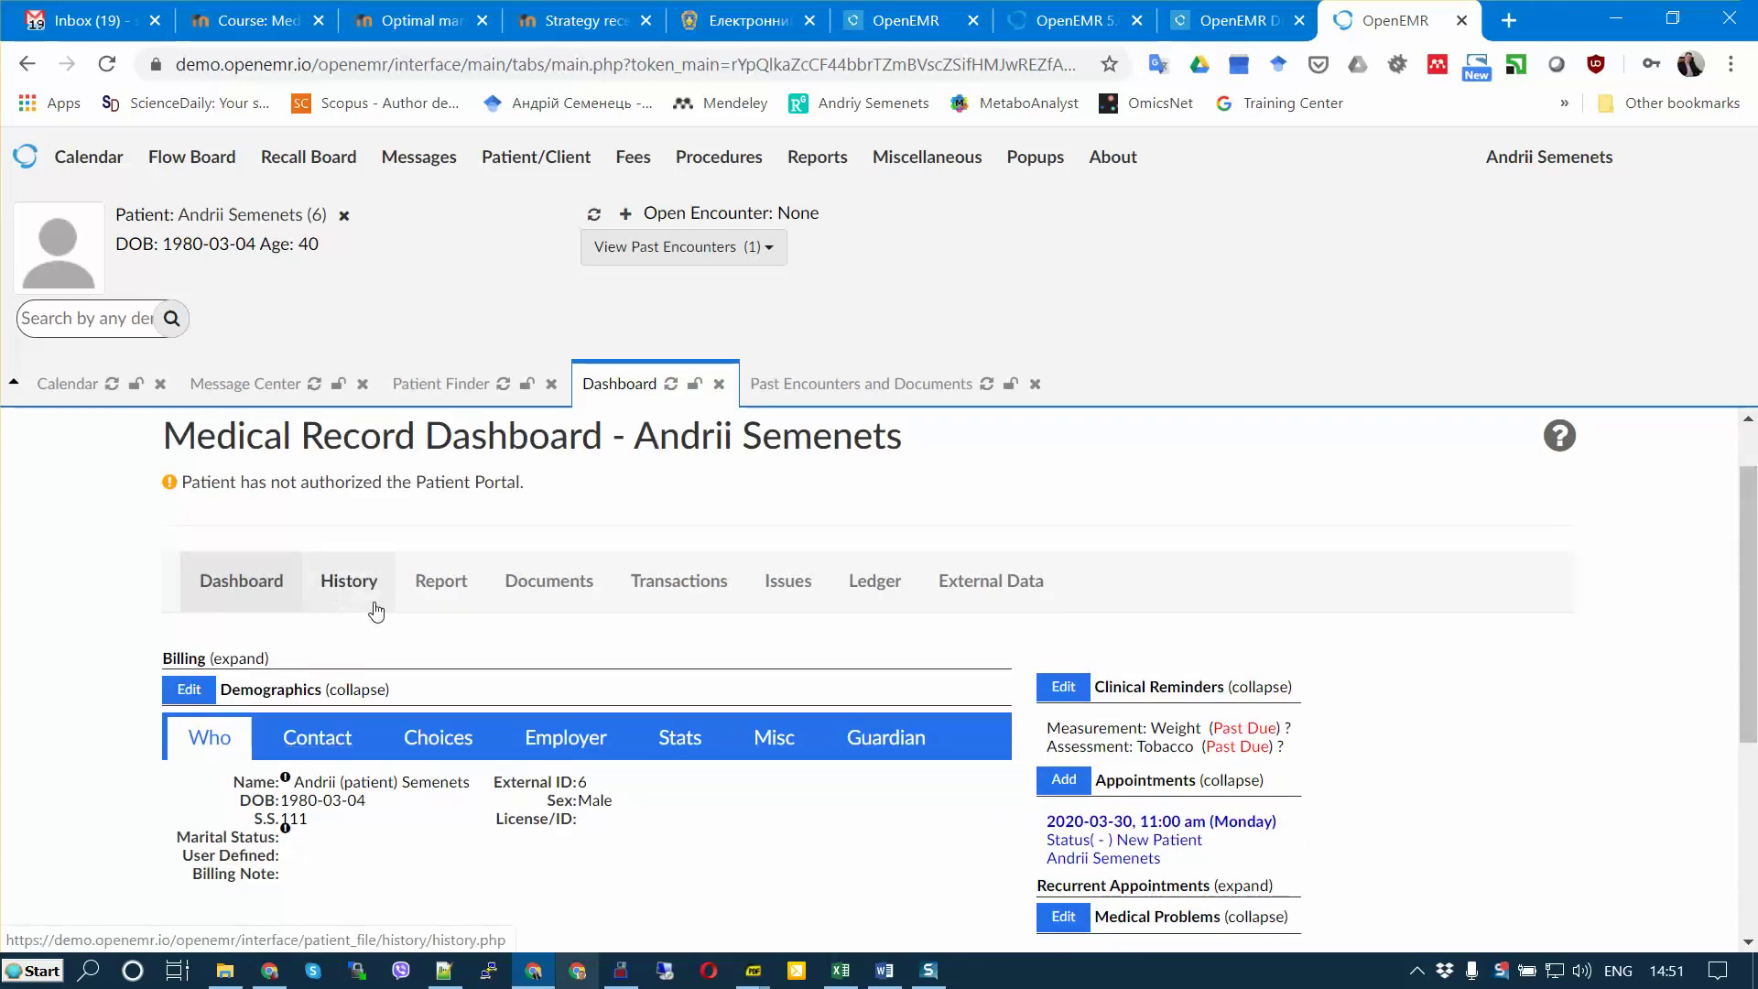
click(332, 590)
scroll(476, 632, down, 1)
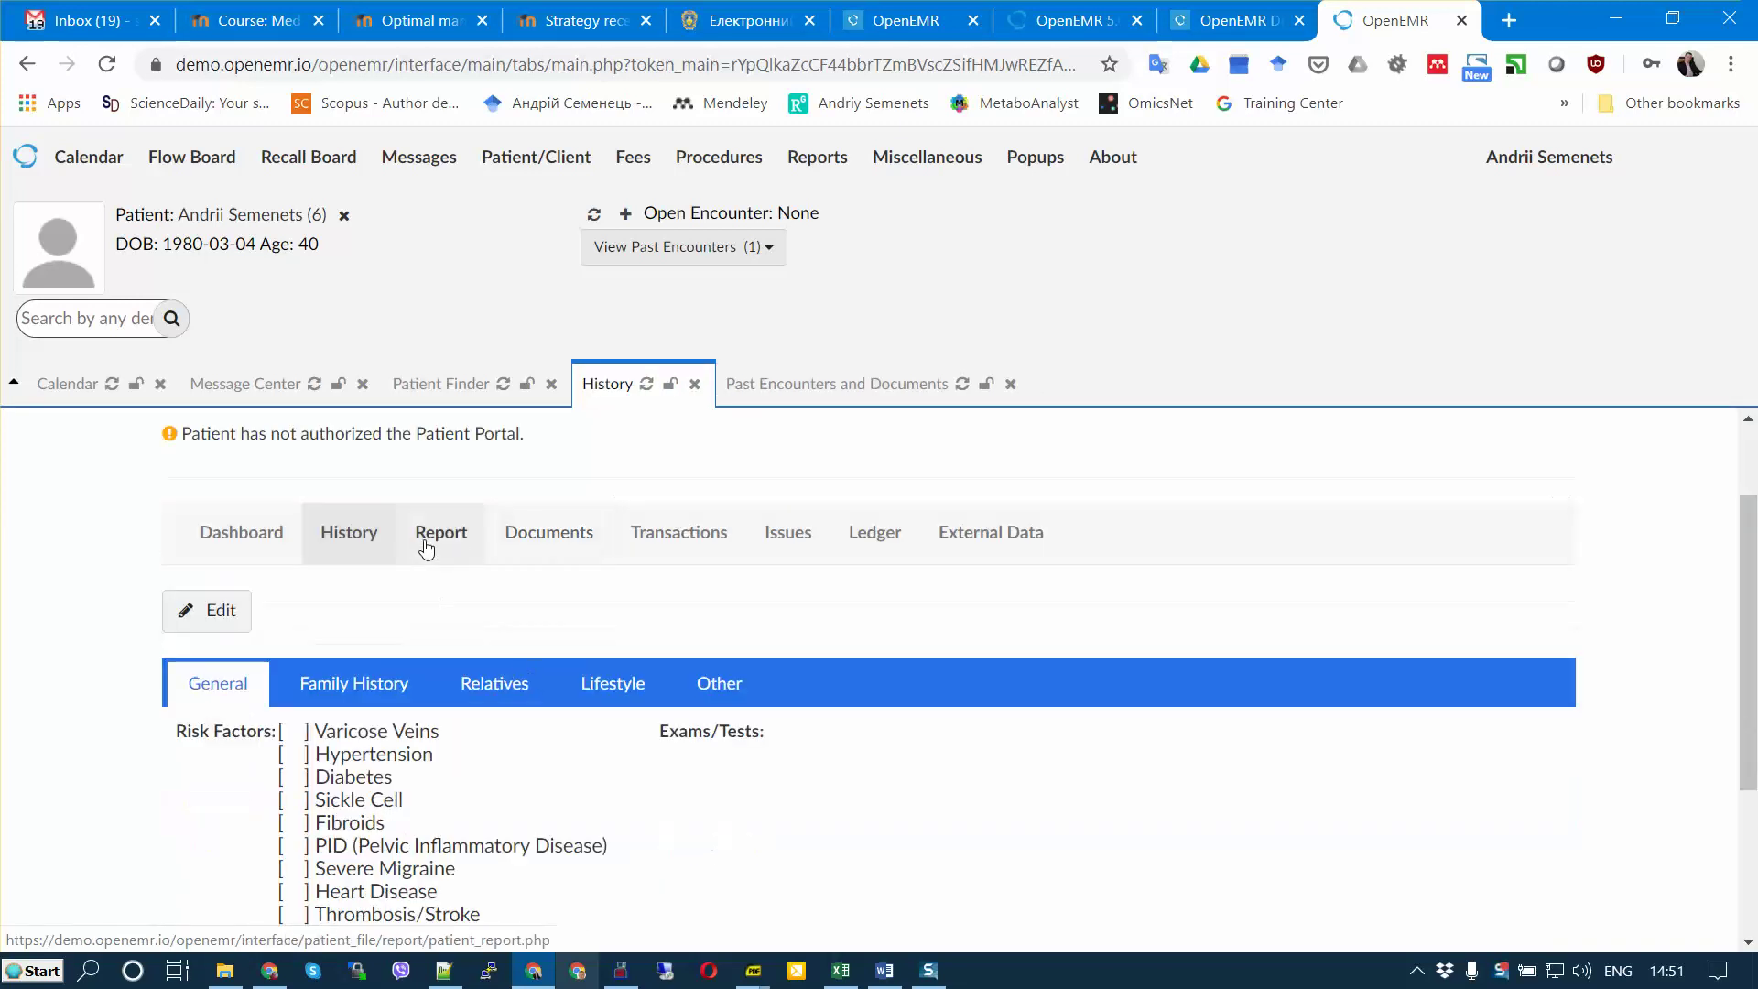
click(219, 558)
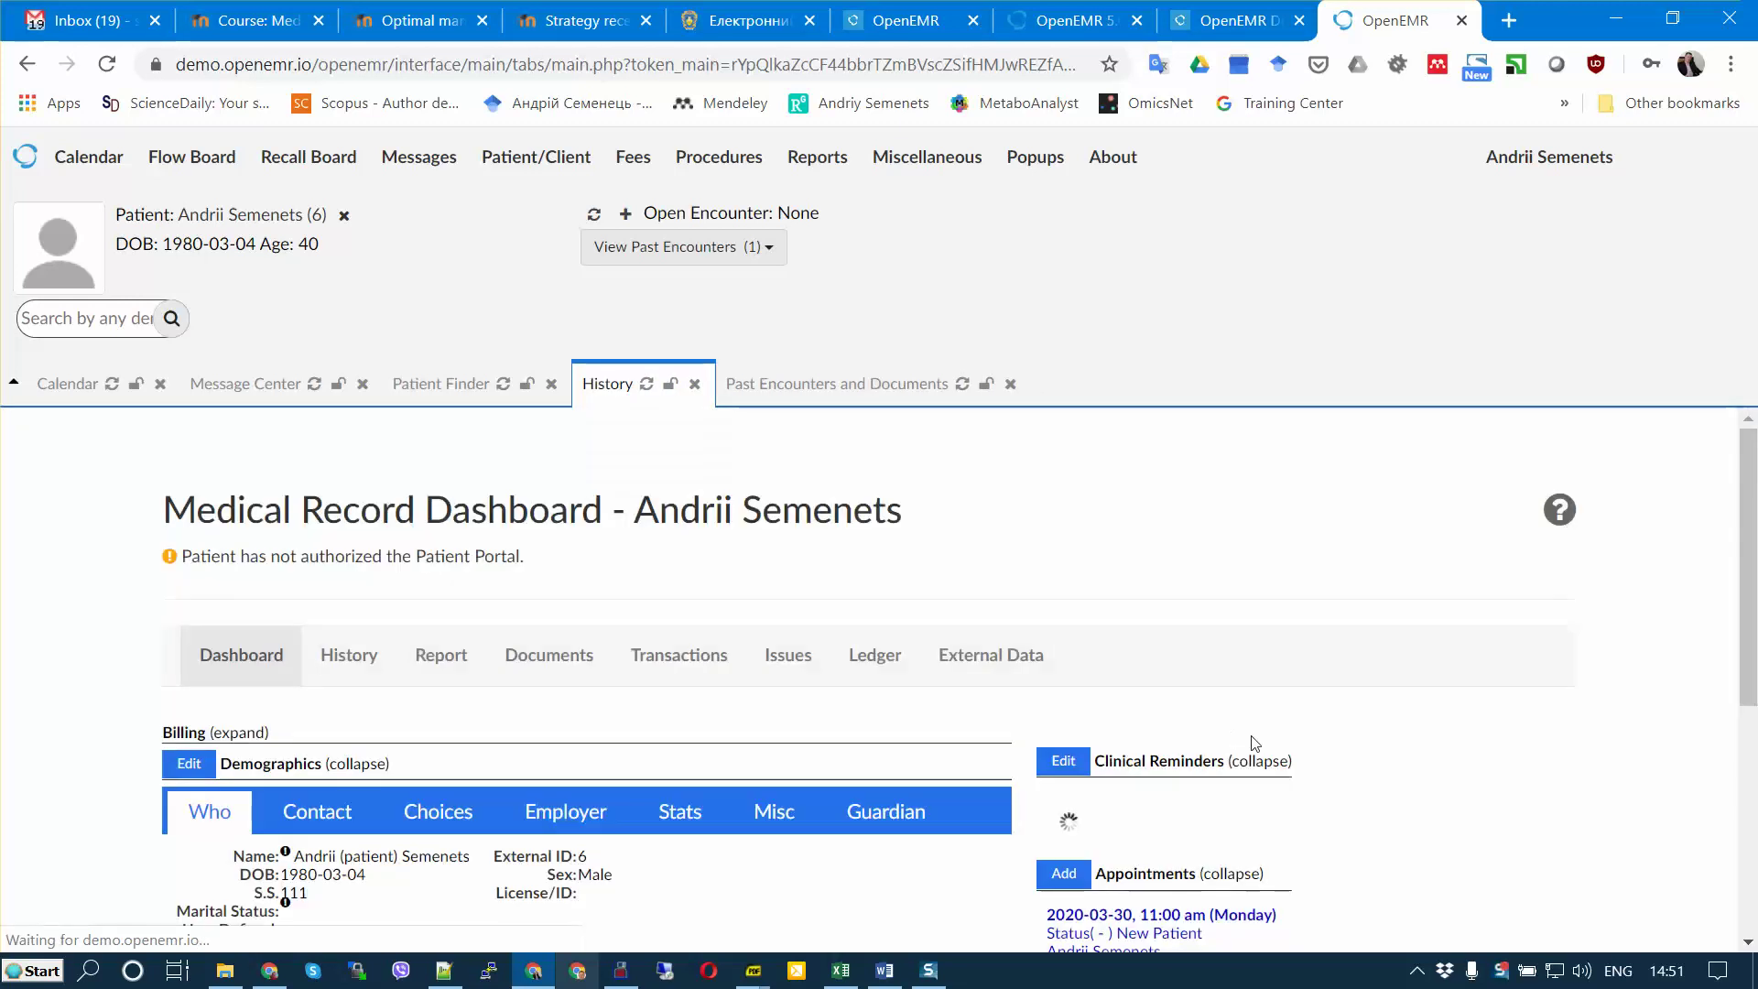
scroll(1282, 746, down, 4)
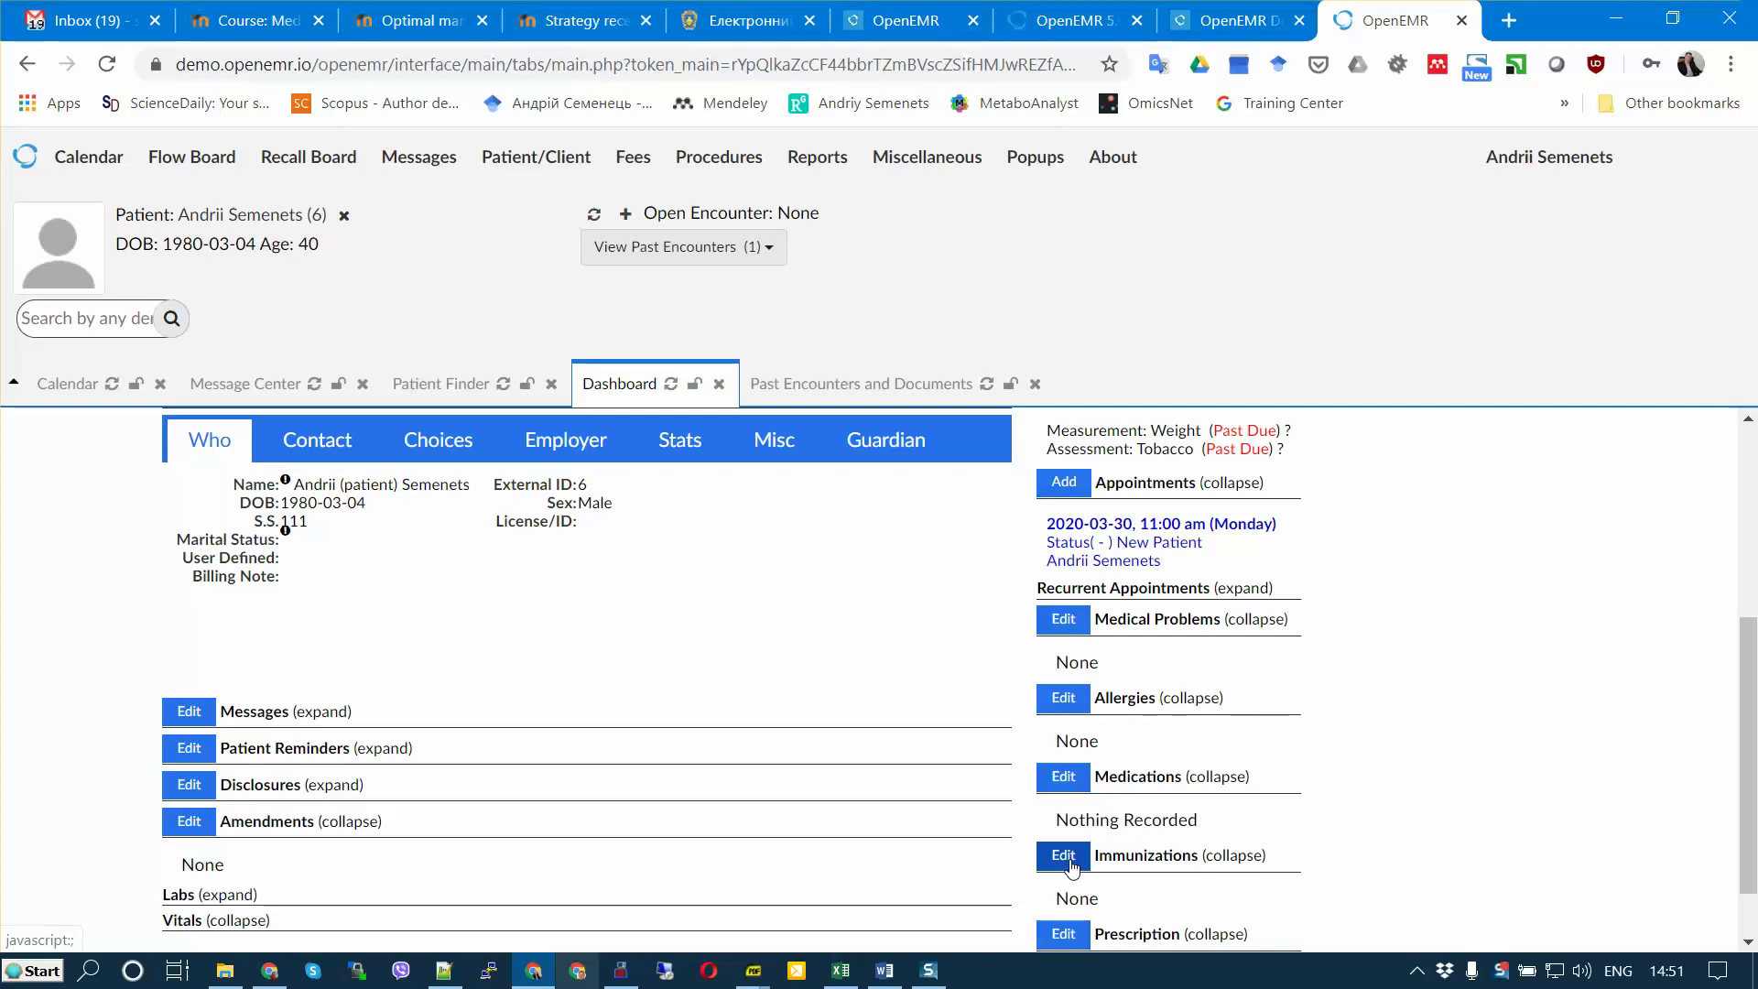
scroll(1072, 865, down, 1)
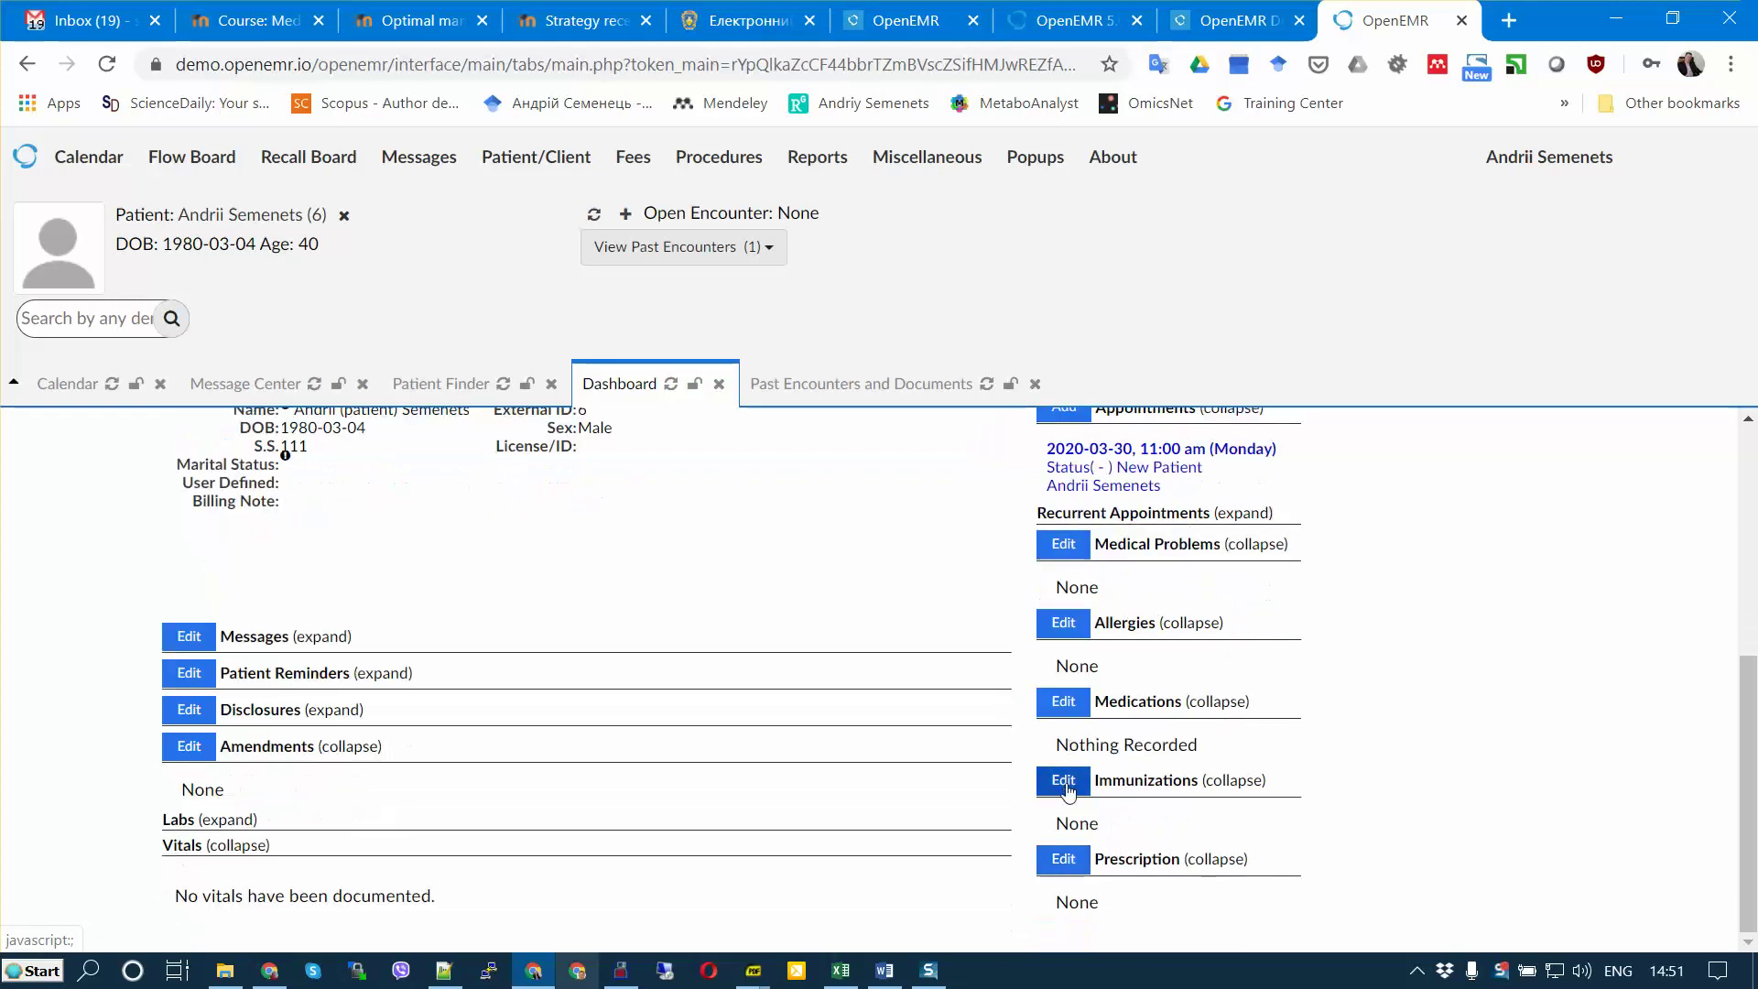
scroll(1073, 786, up, 1)
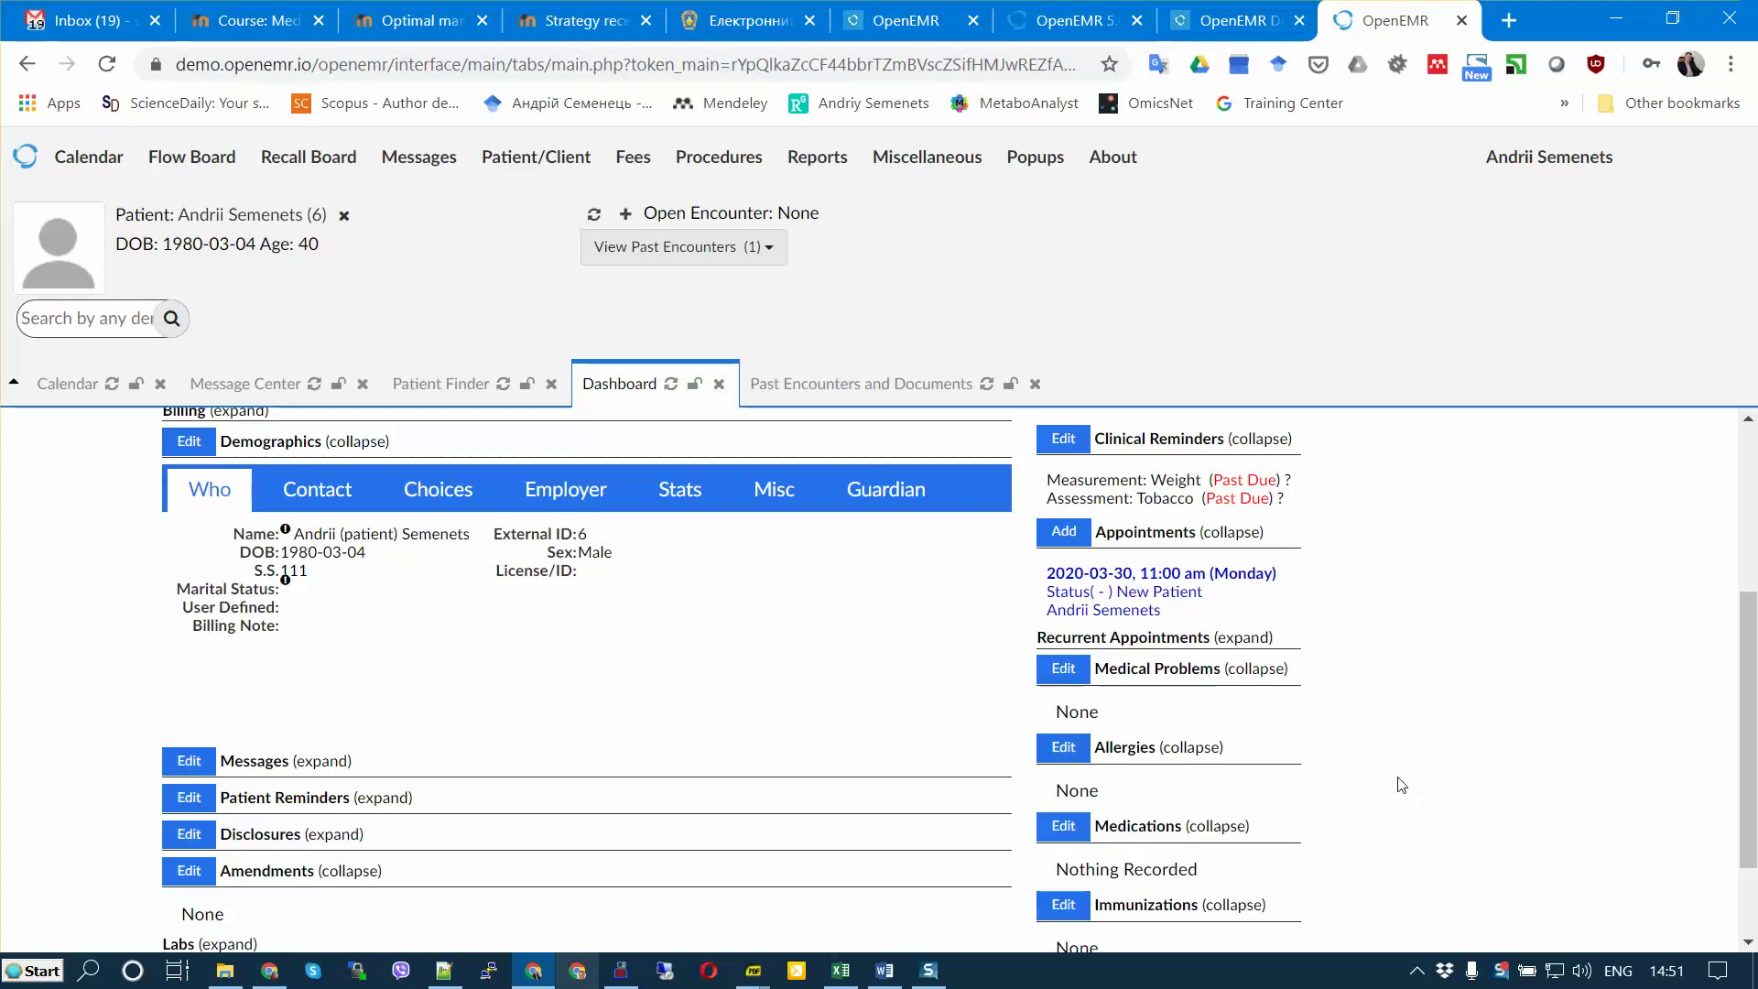
mouse_move(752, 971)
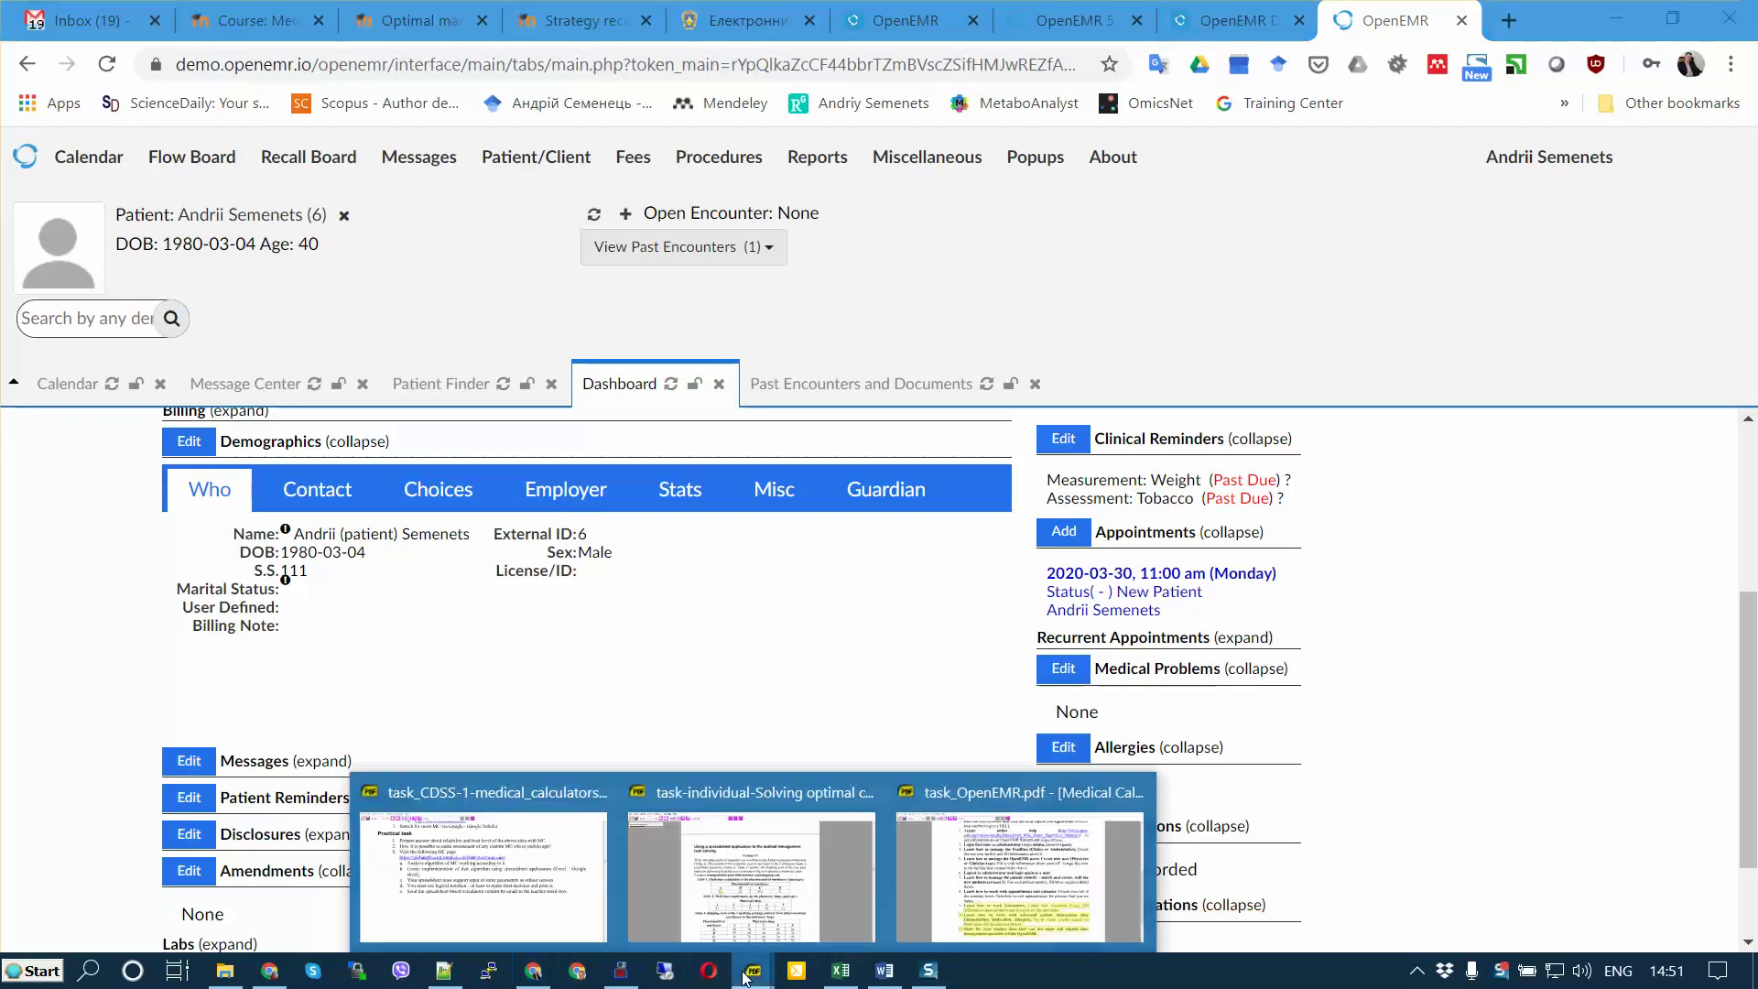
Step: Review task items 9 and 10 on encounters and advanced patient information in task_OpenEMR.pdf
click(1073, 844)
click(757, 835)
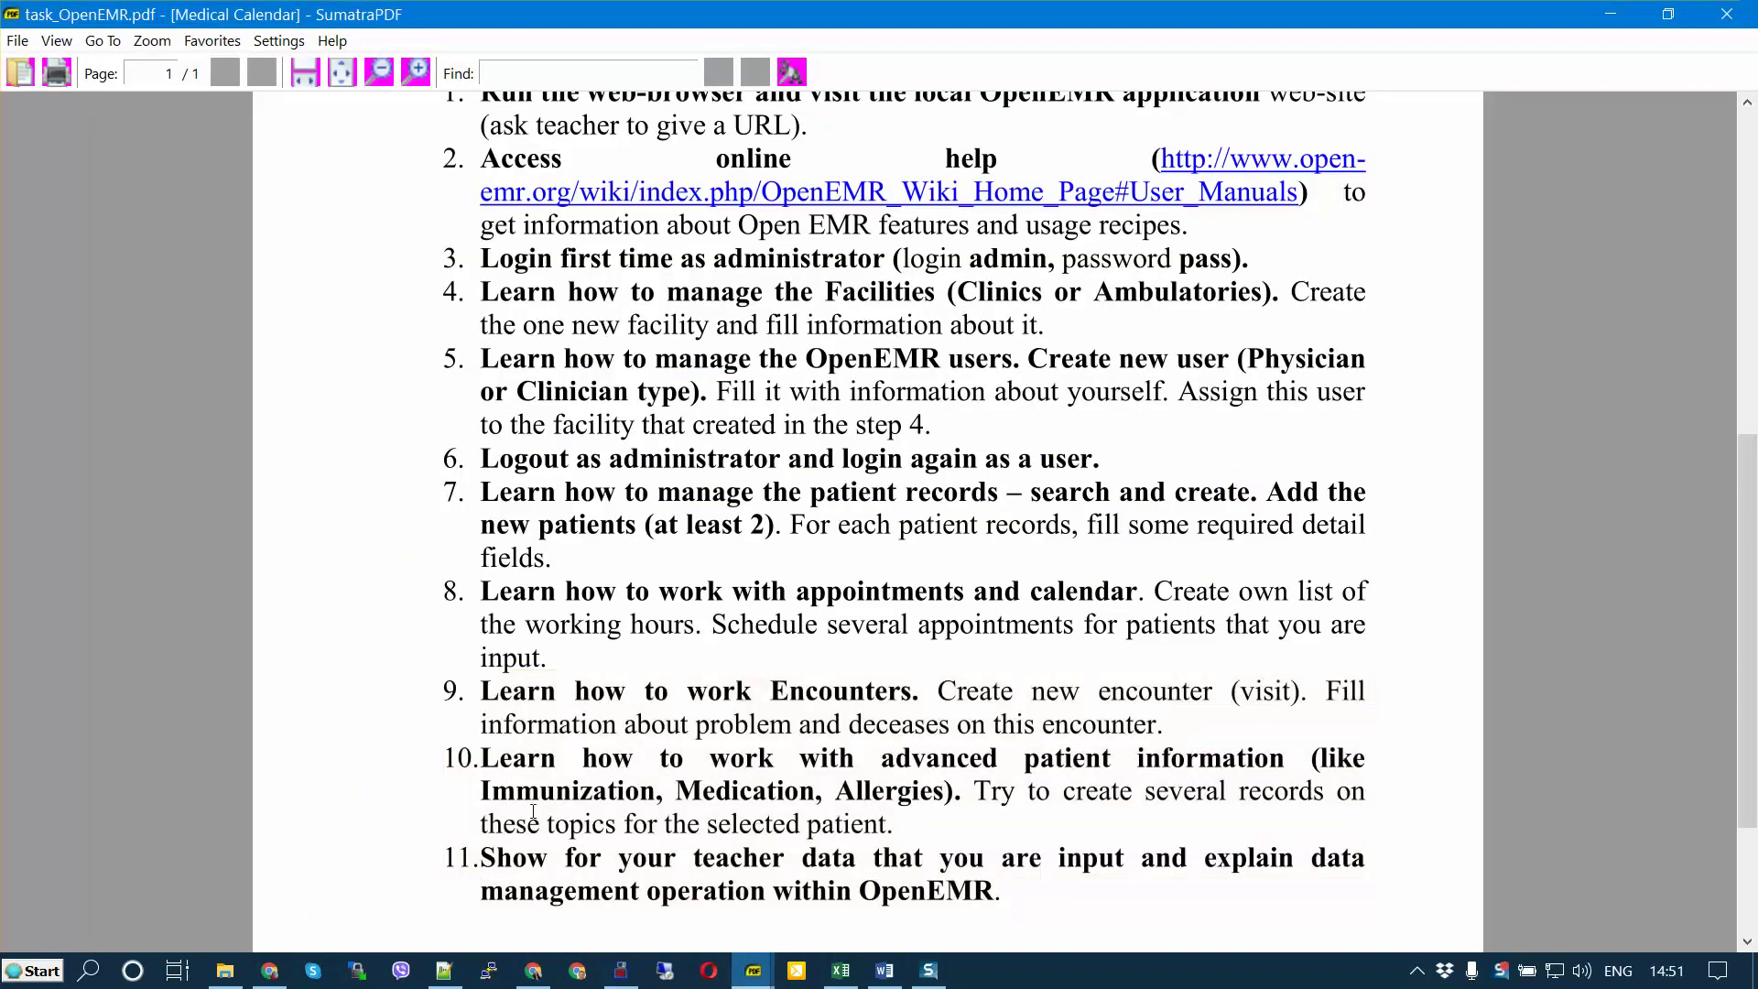
drag(485, 754, 931, 824)
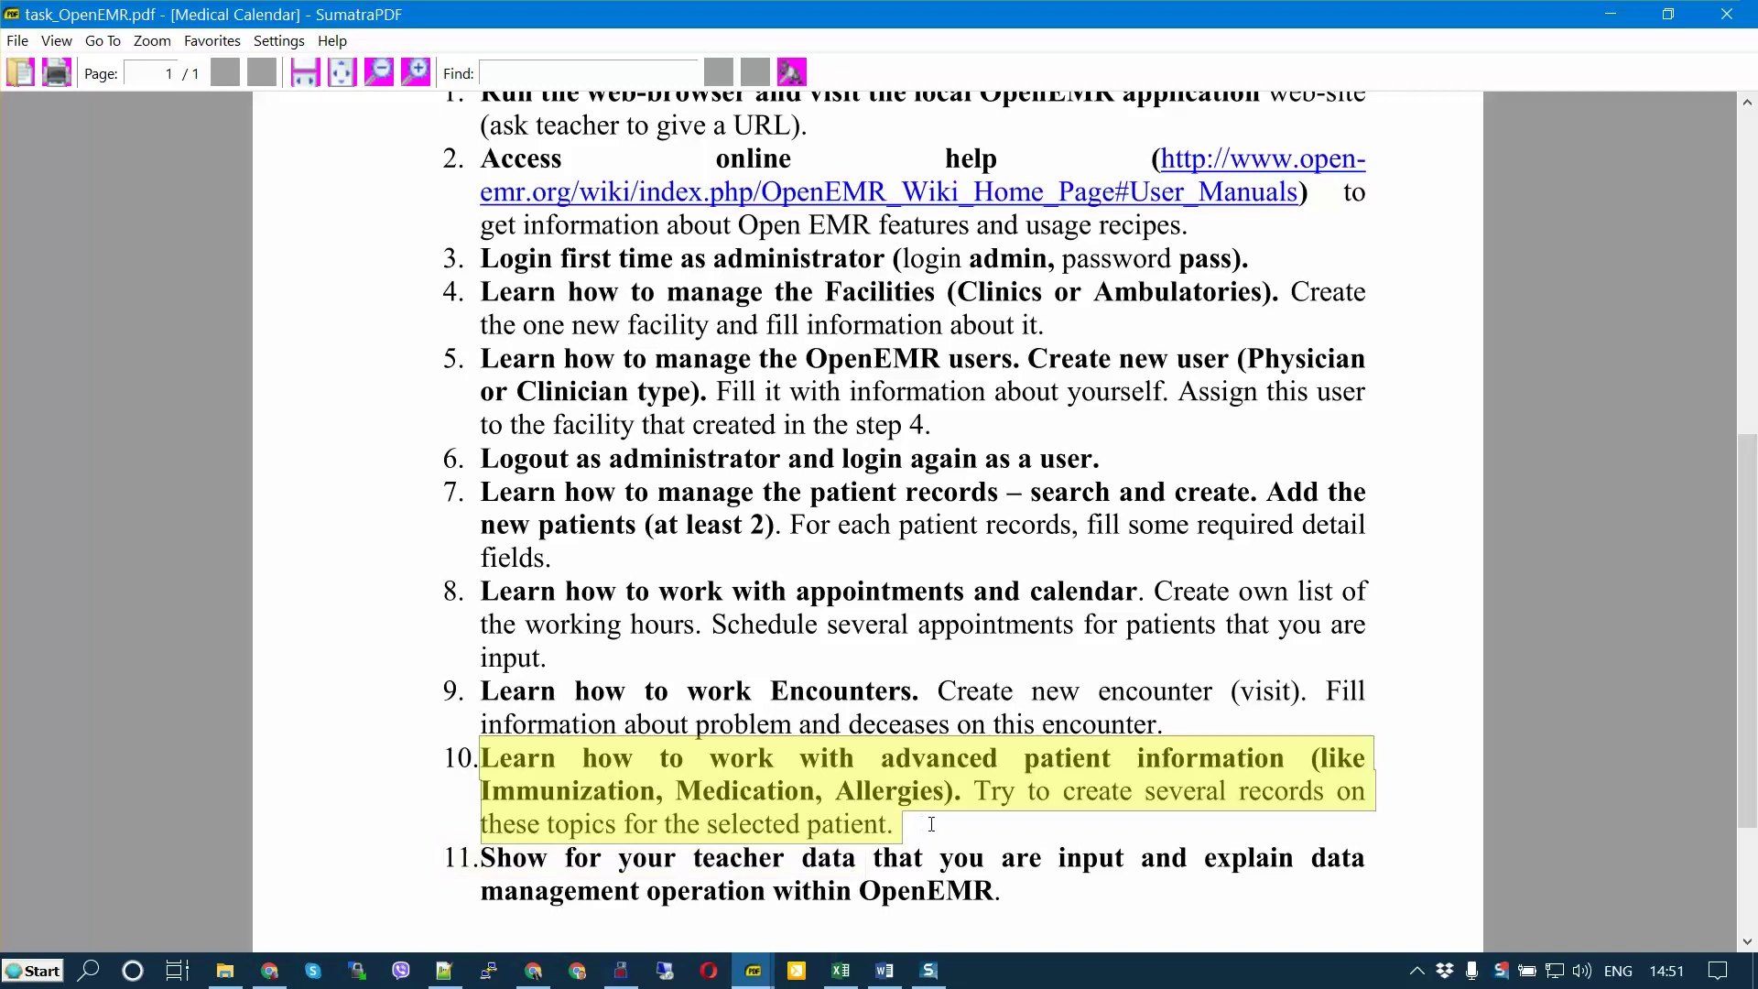
drag(484, 681, 1212, 711)
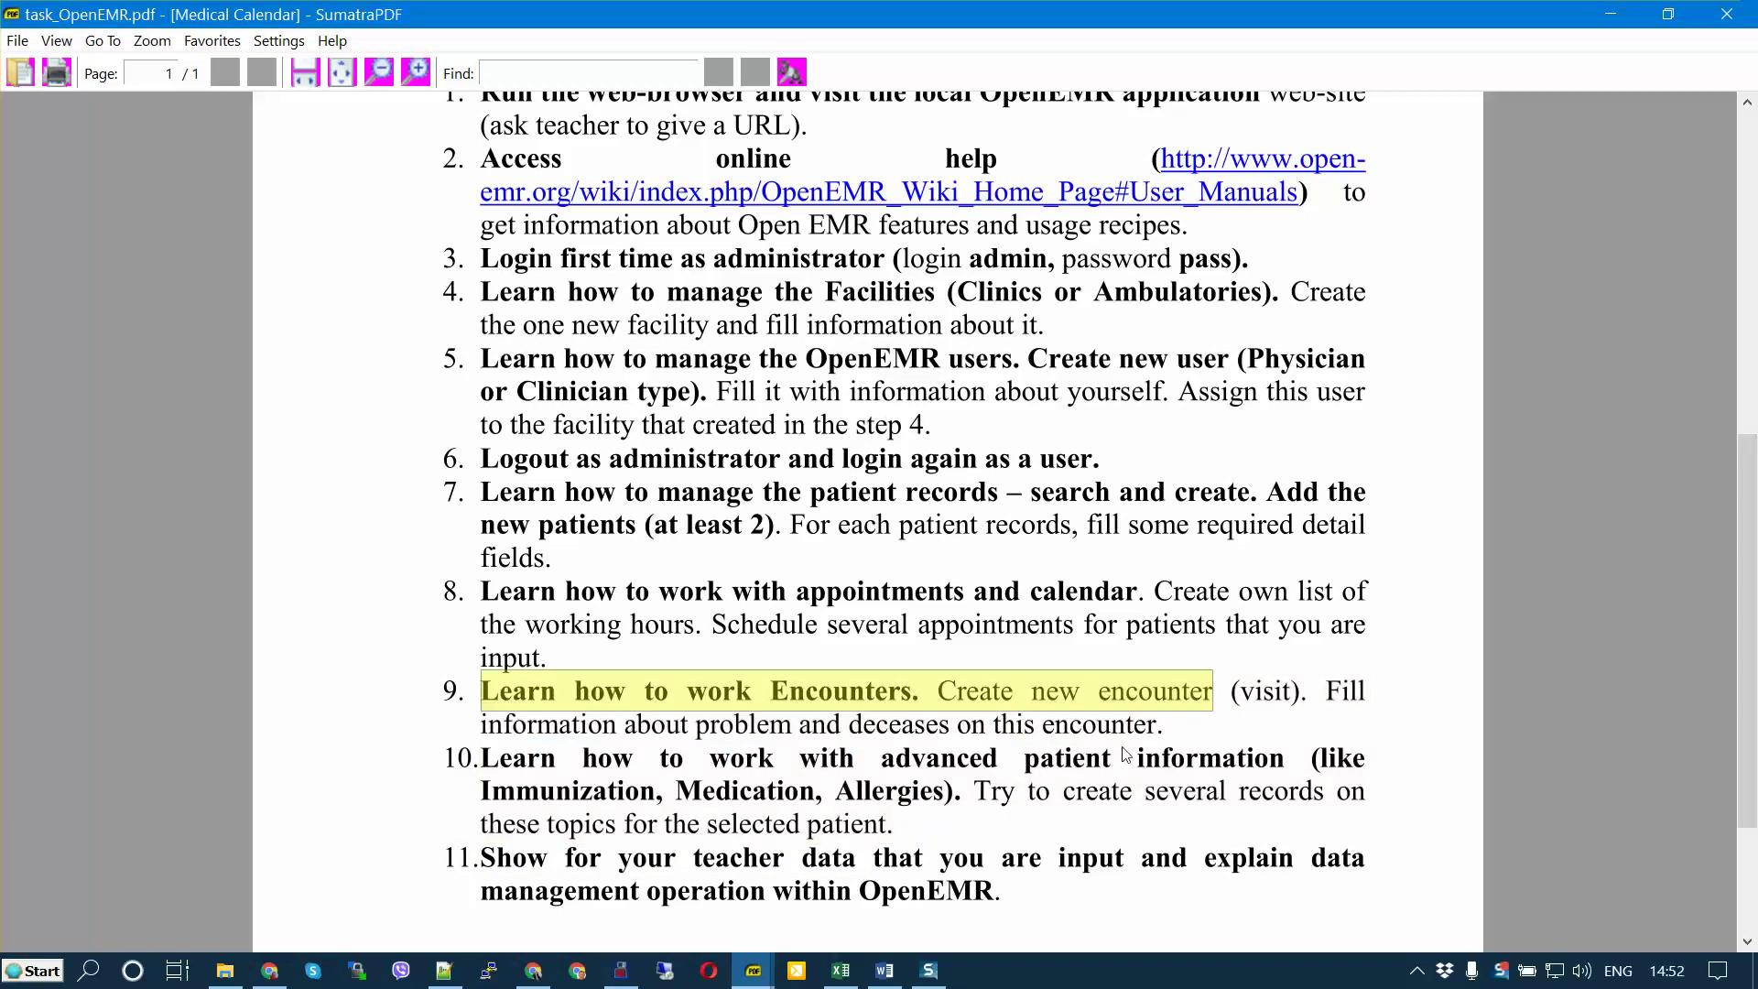
drag(1125, 753, 482, 688)
click(627, 742)
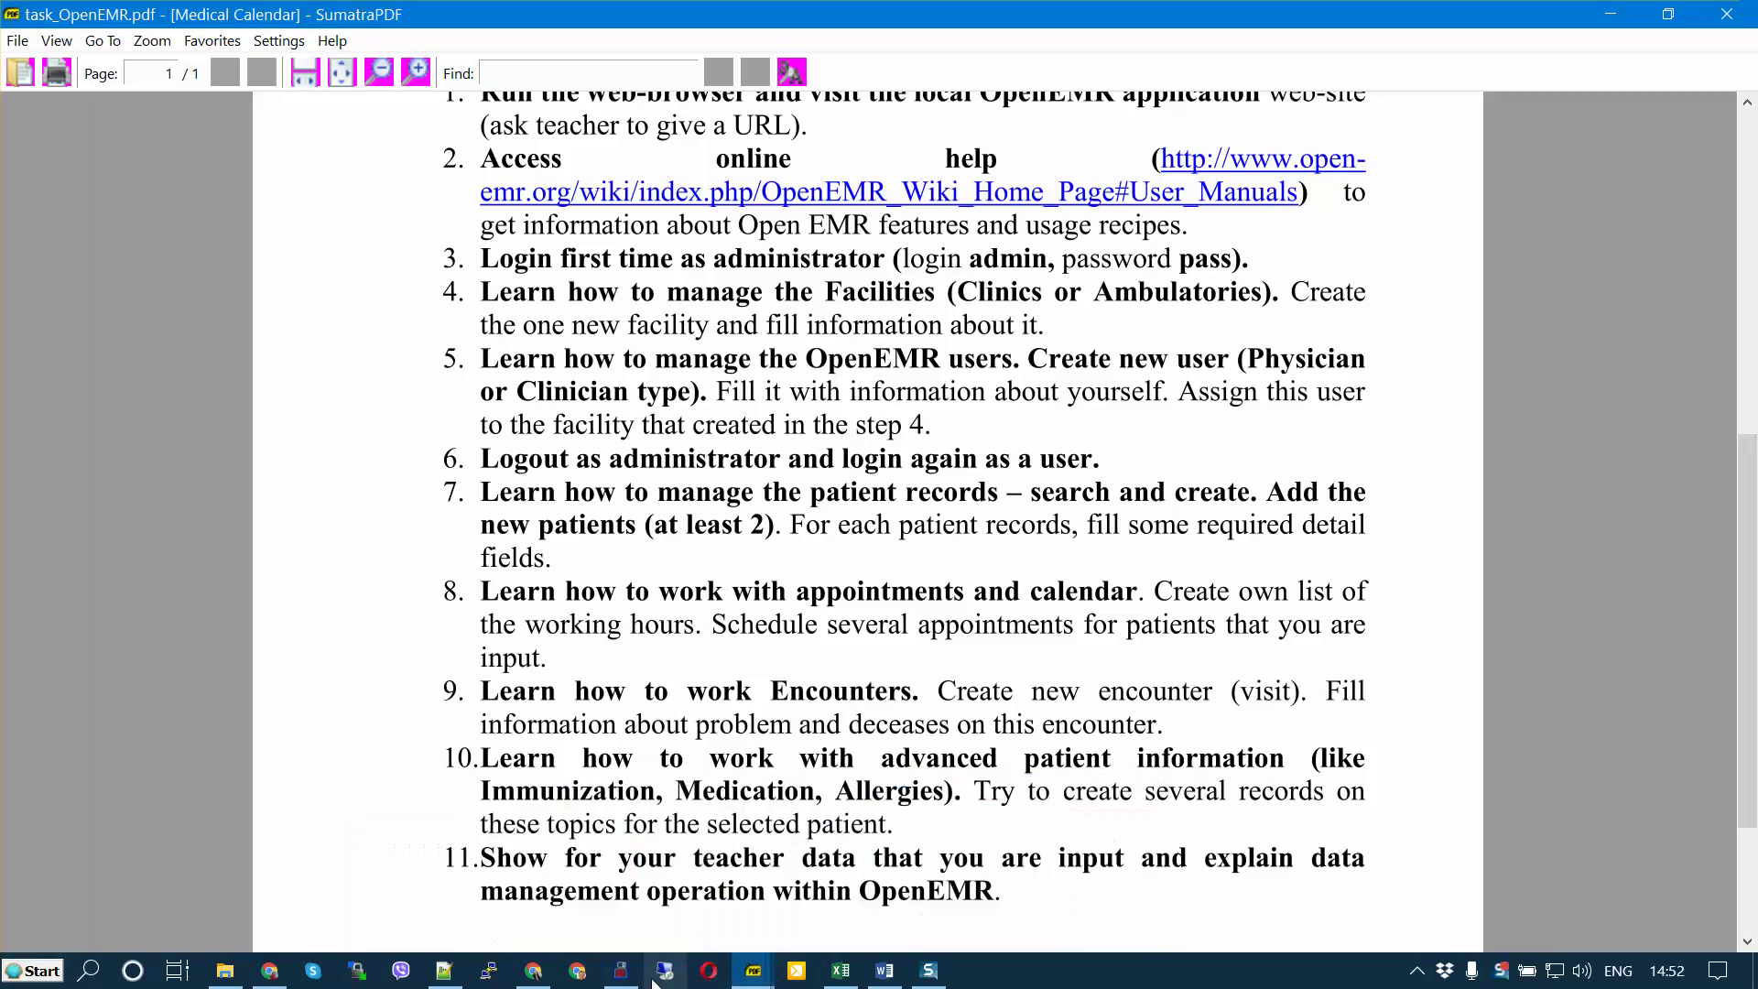
Step: Back in OpenEMR, show the patient's Past Encounters list with its 2020-03-29 visit
mouse_move(541, 978)
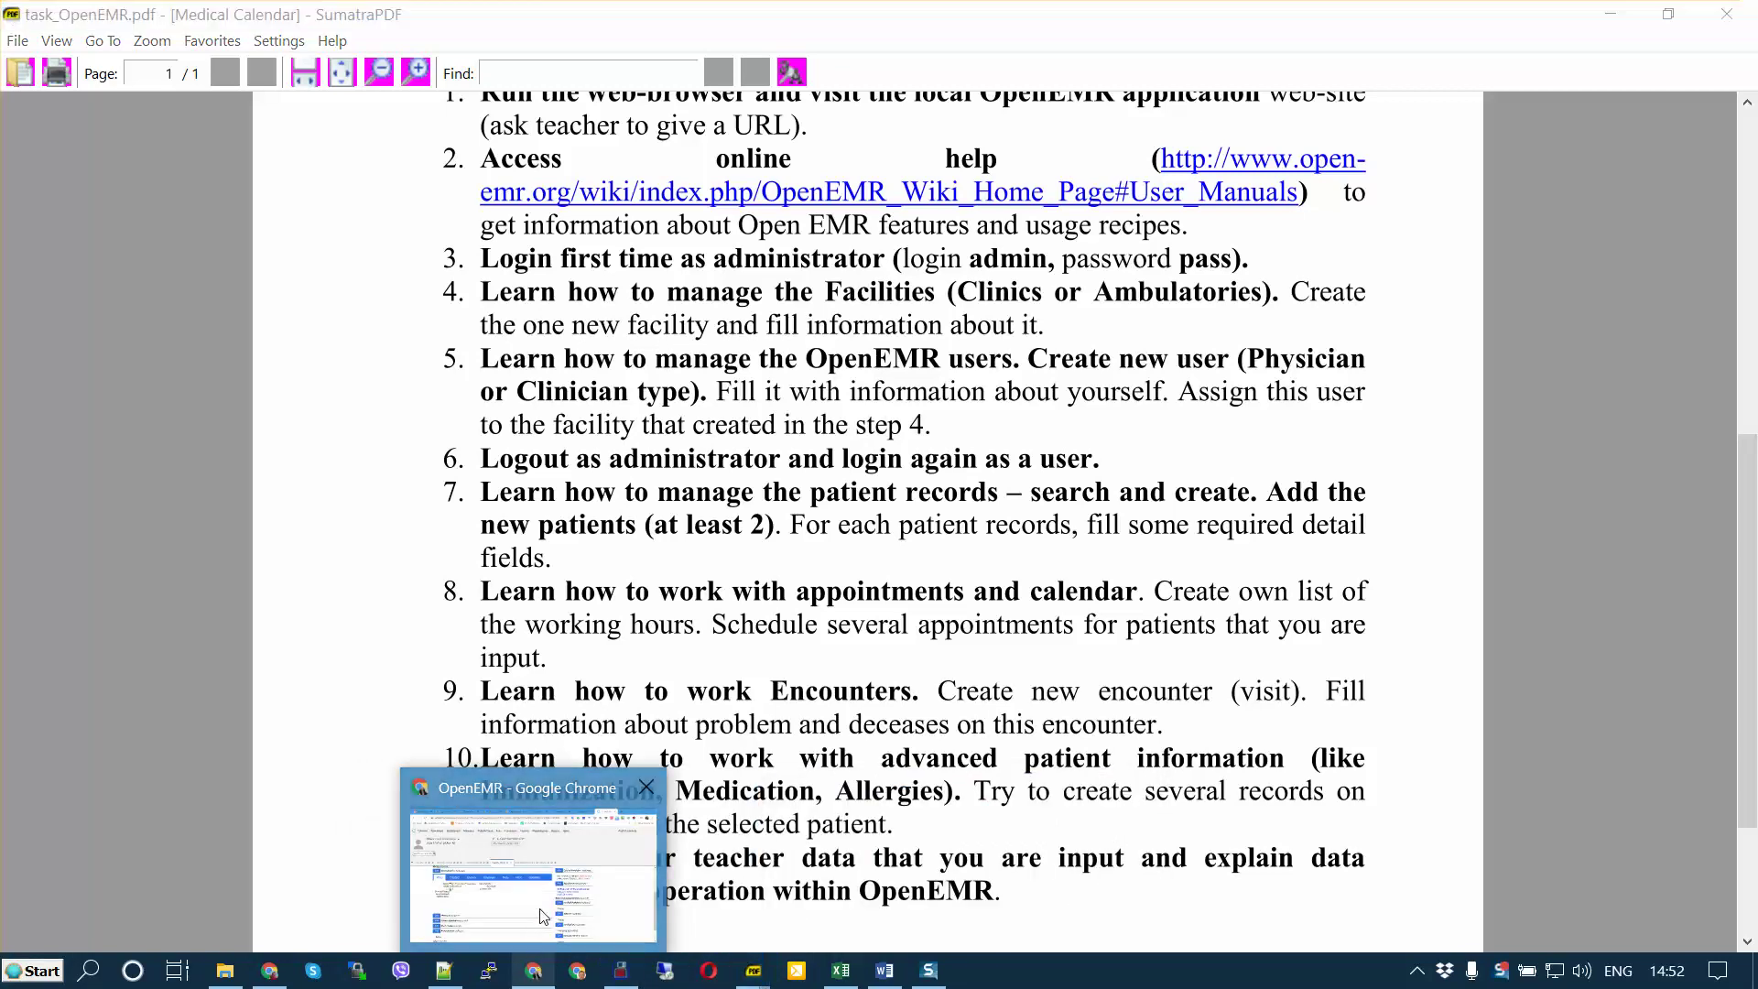
click(534, 963)
scroll(906, 732, up, 3)
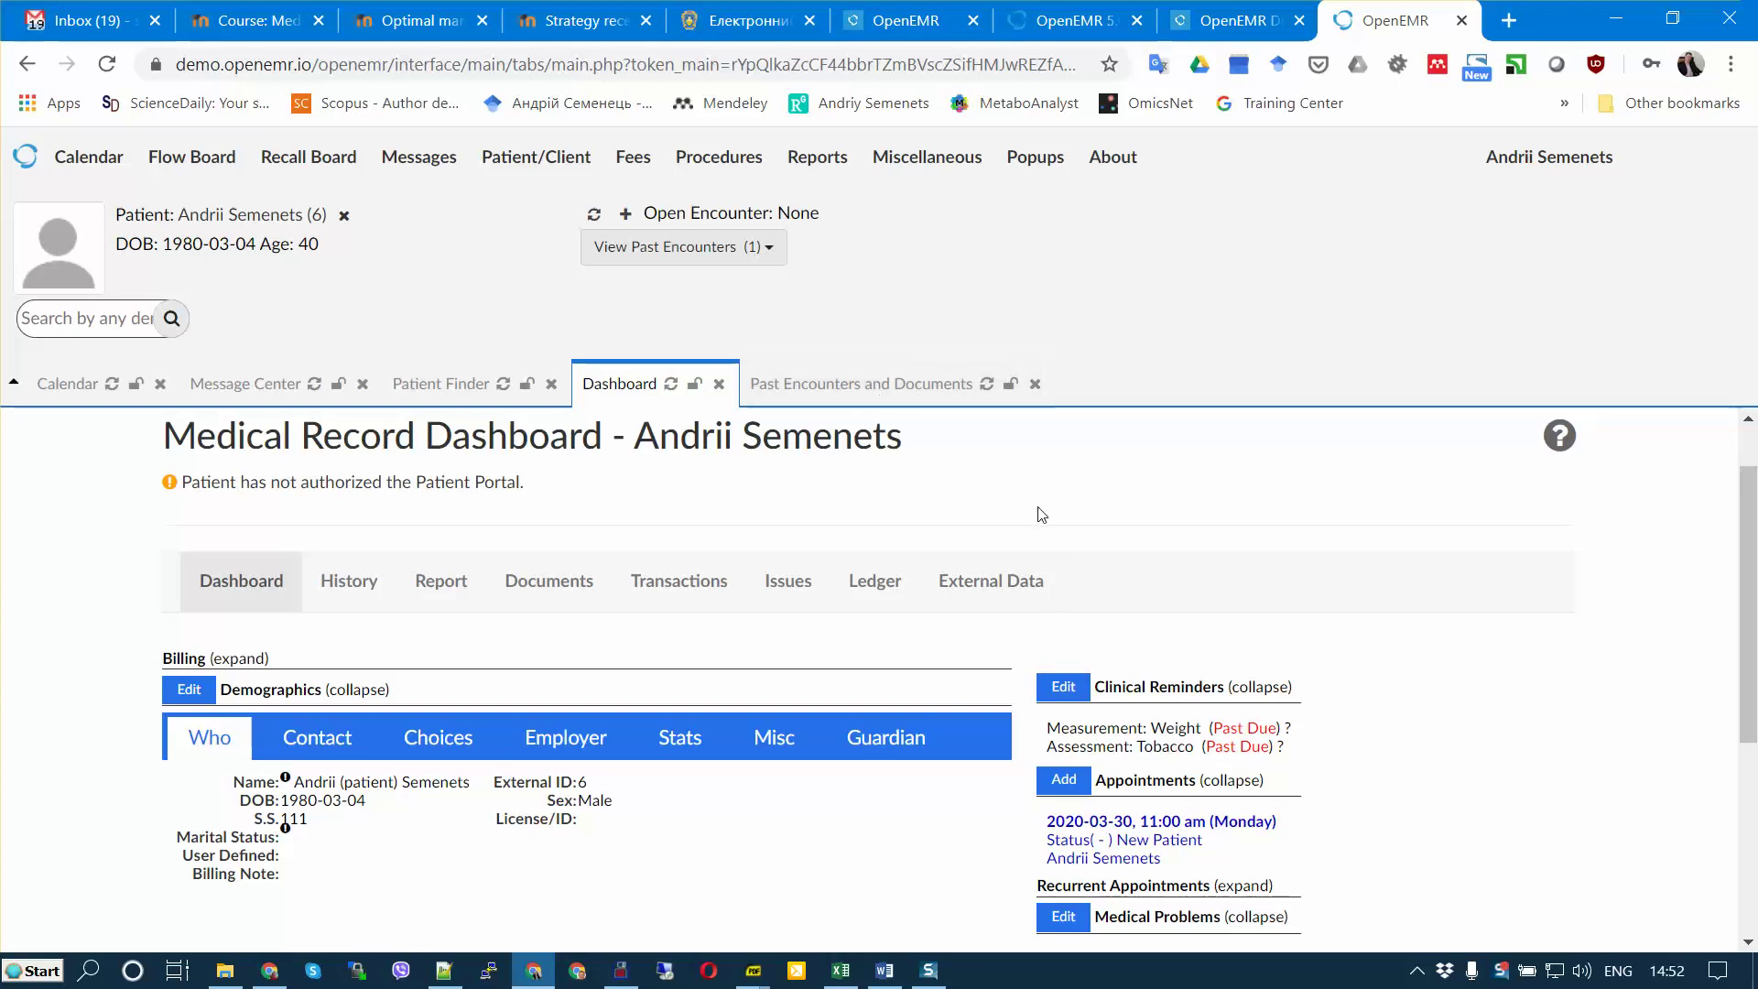
click(841, 387)
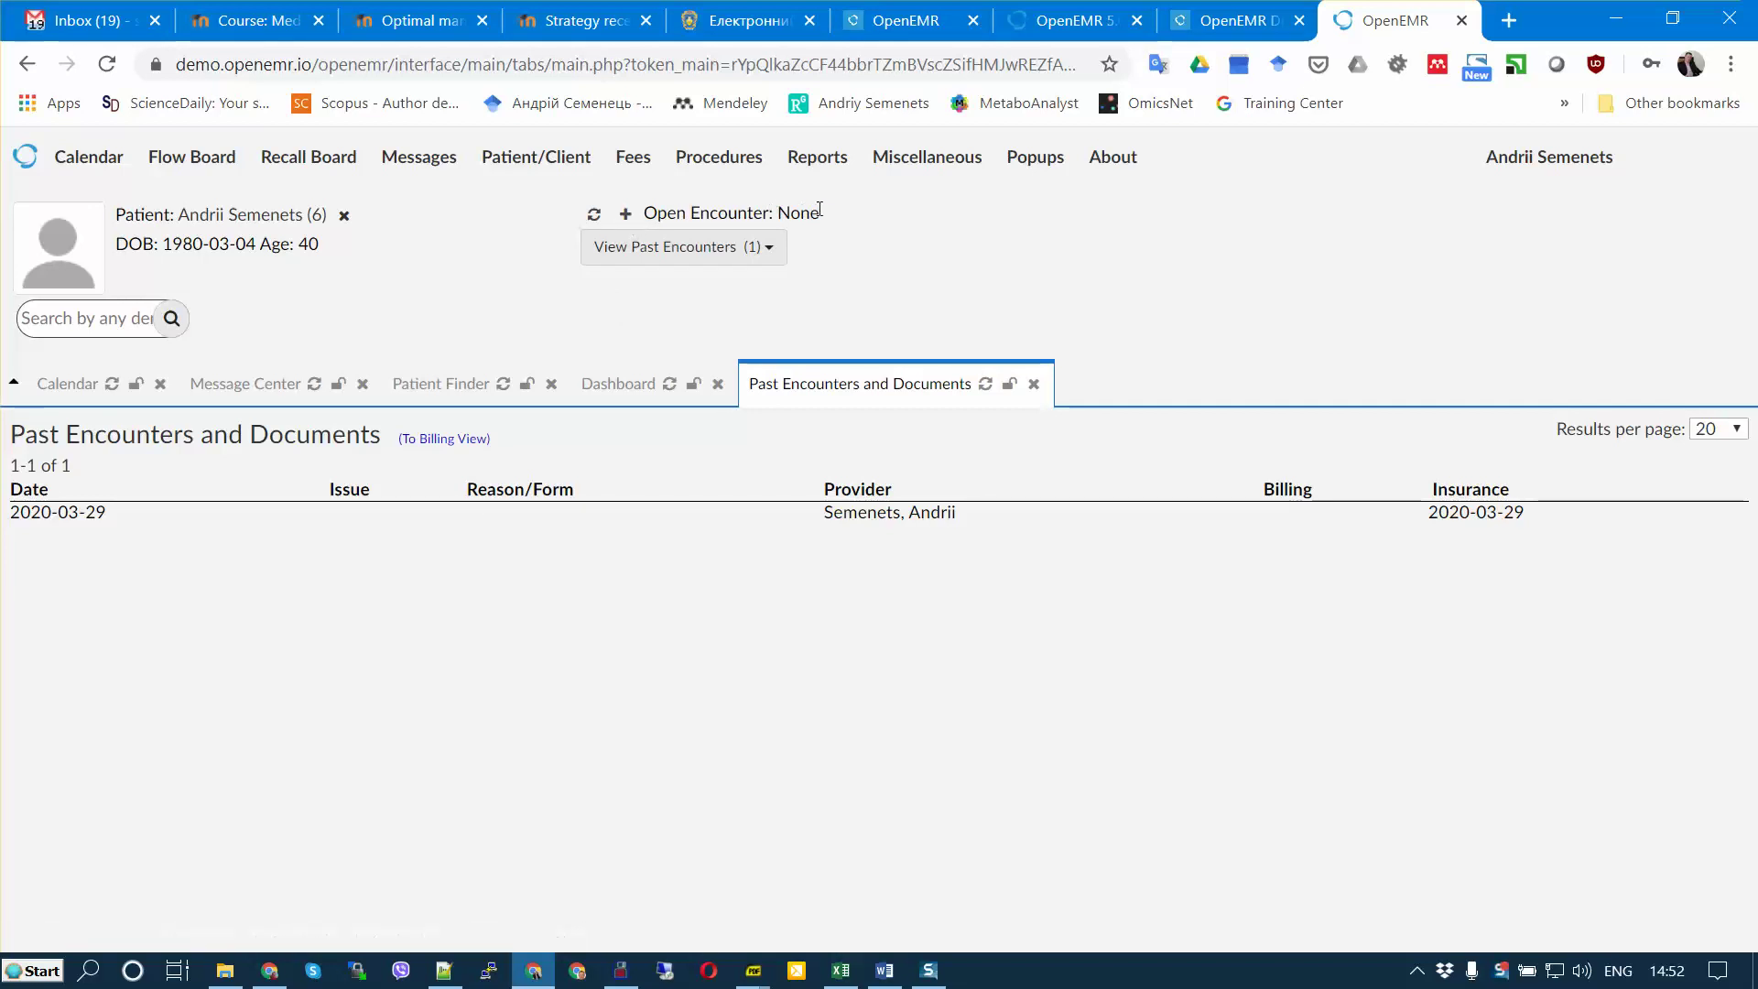
drag(819, 209, 547, 305)
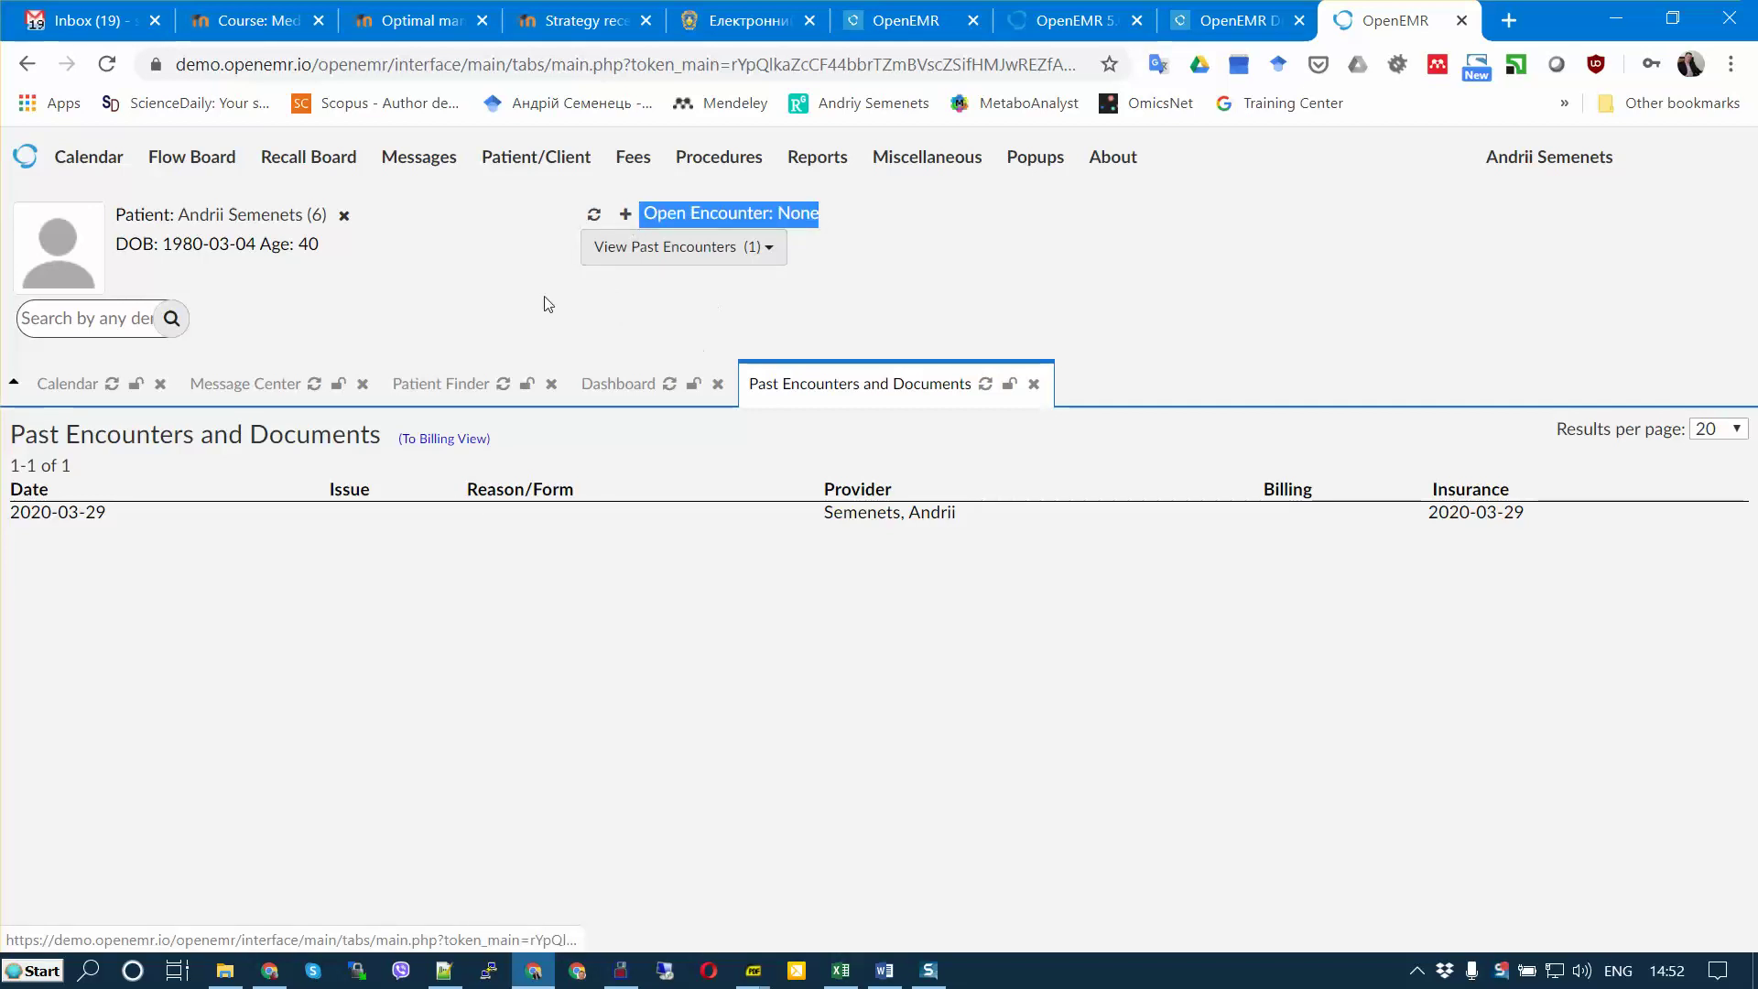
Step: Go to Patient/Client > Visits to prepare a new visit
click(533, 216)
mouse_move(536, 156)
mouse_move(599, 357)
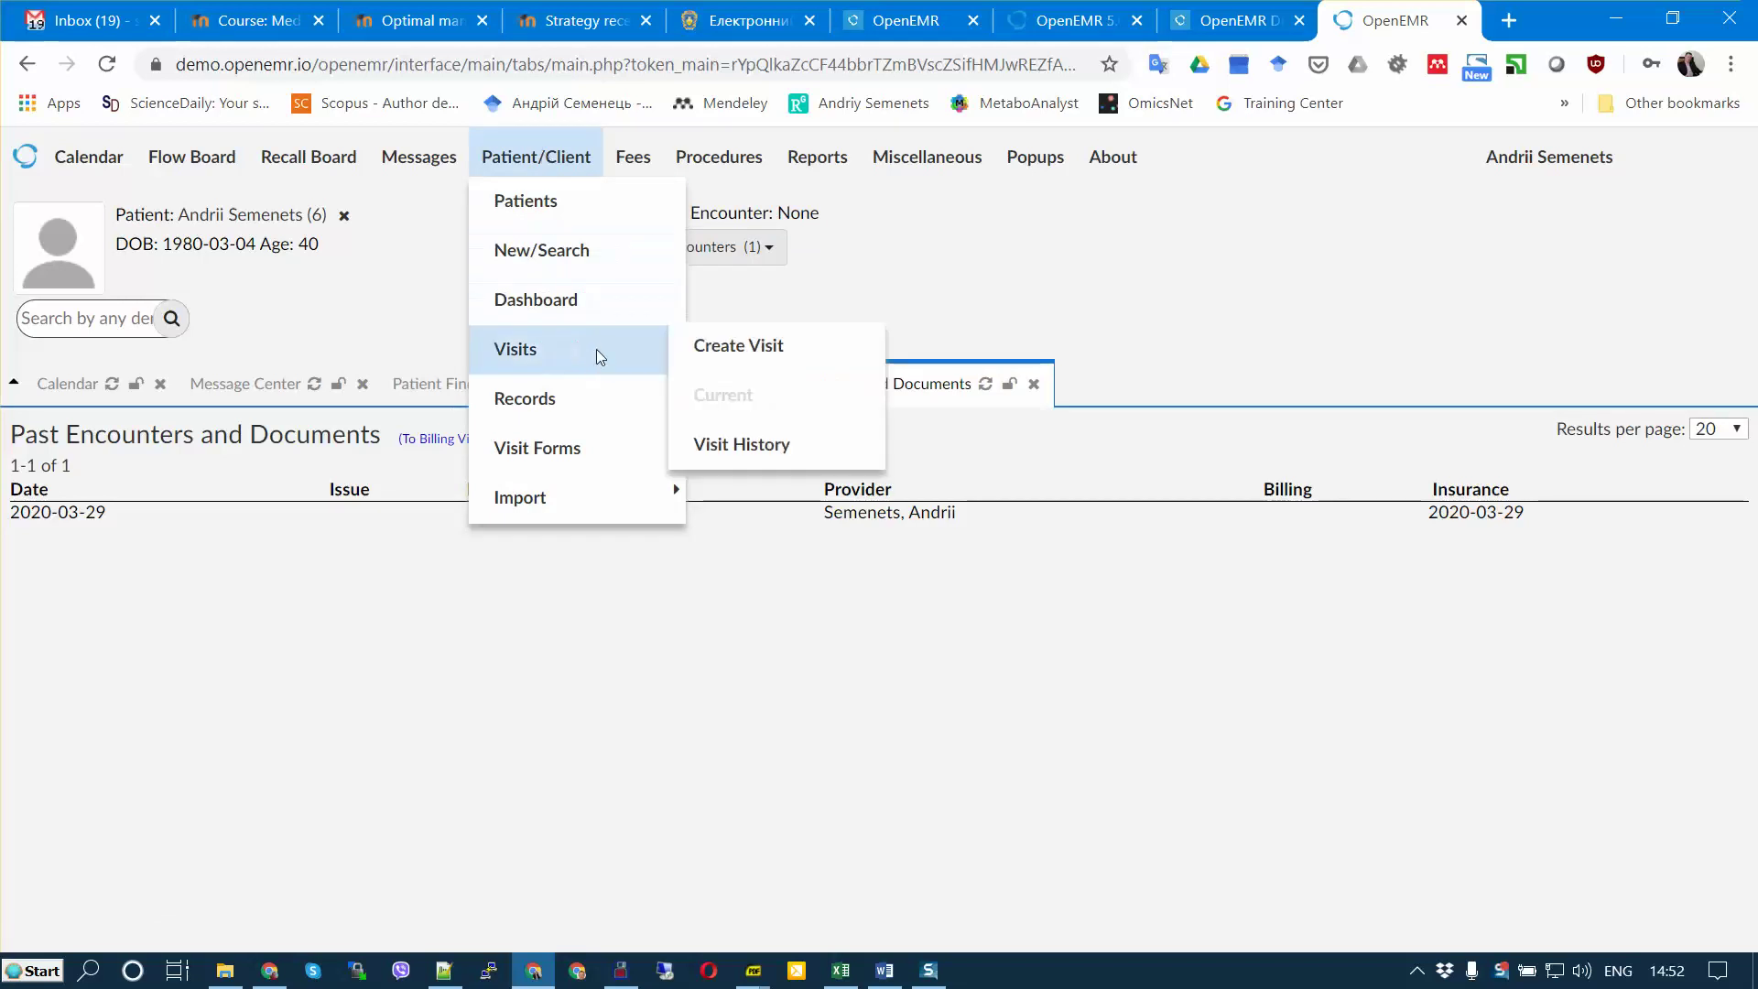
Step: Start a new encounter, confirming another visit for today is wanted
click(746, 361)
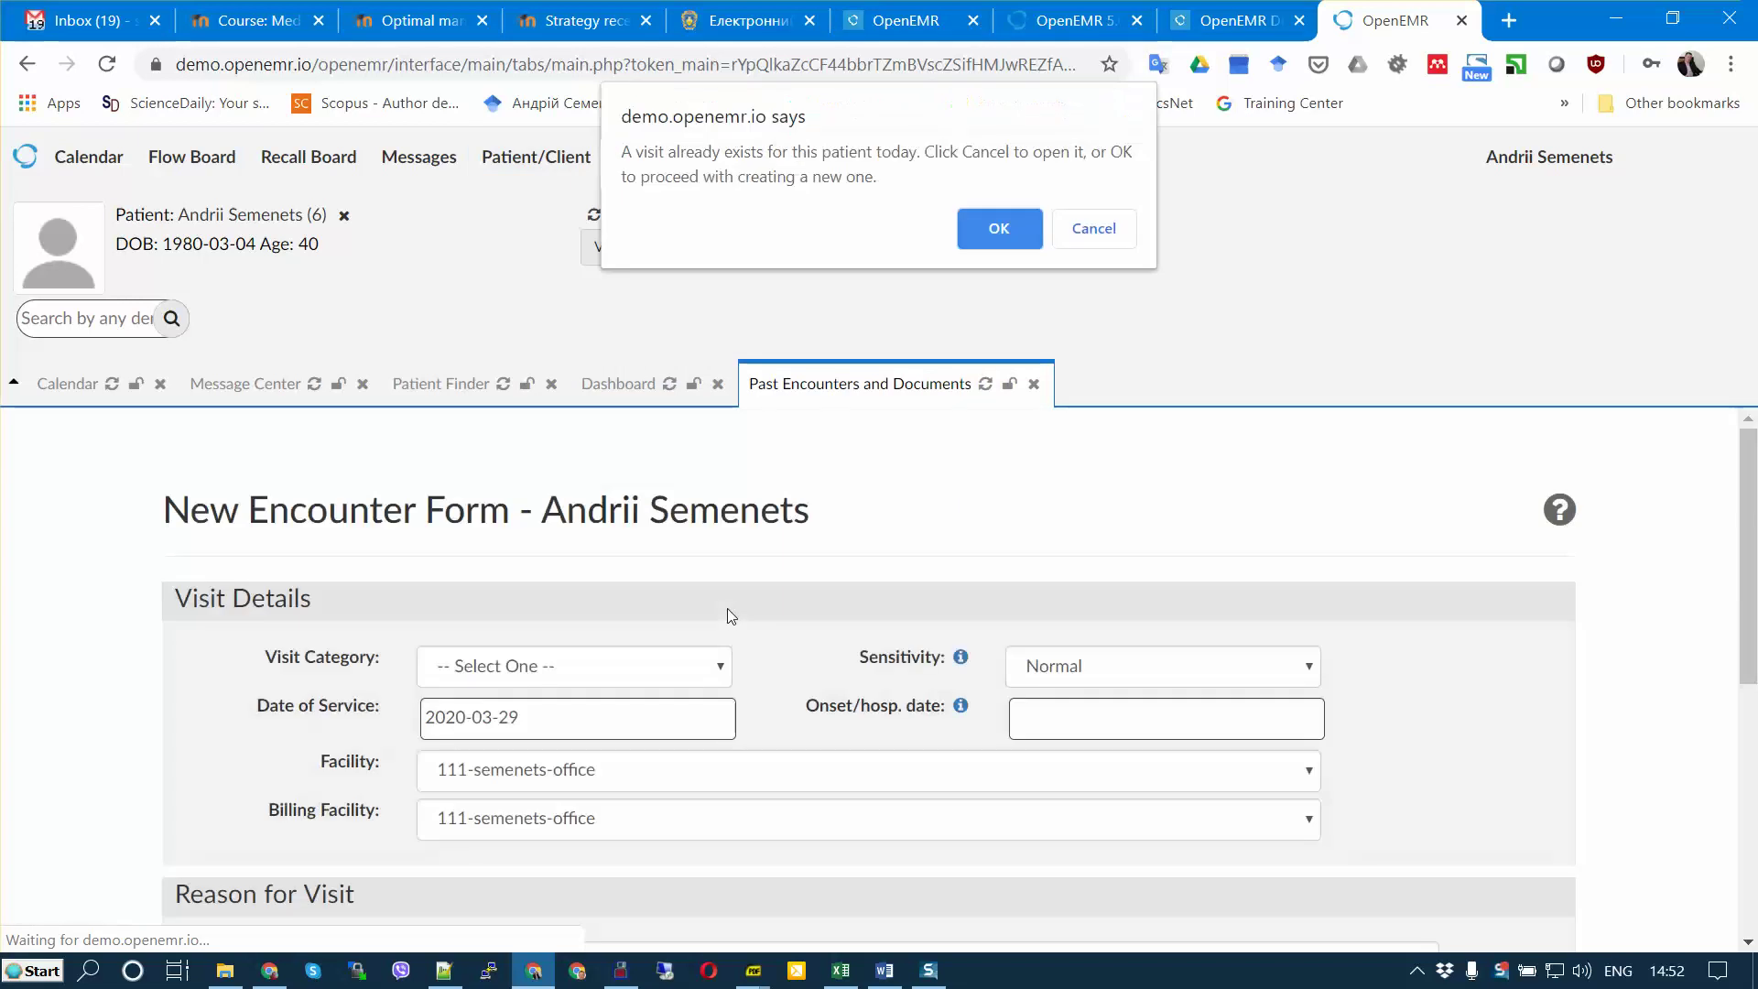
click(1057, 233)
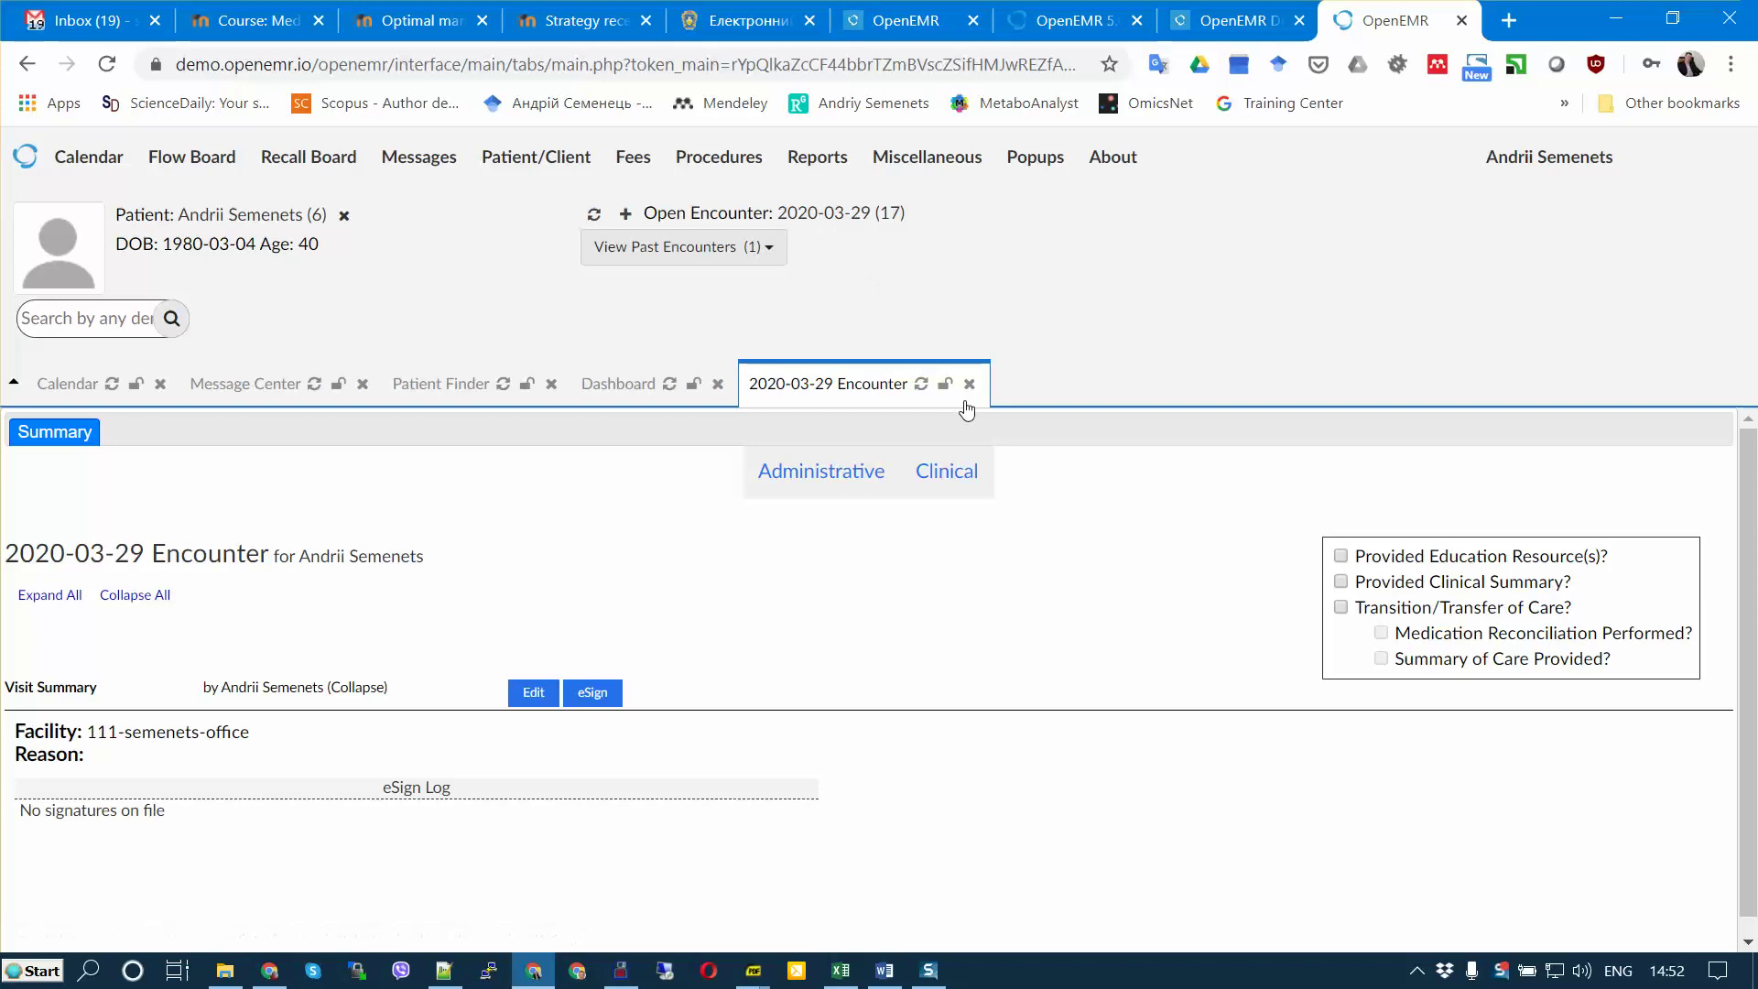
click(625, 217)
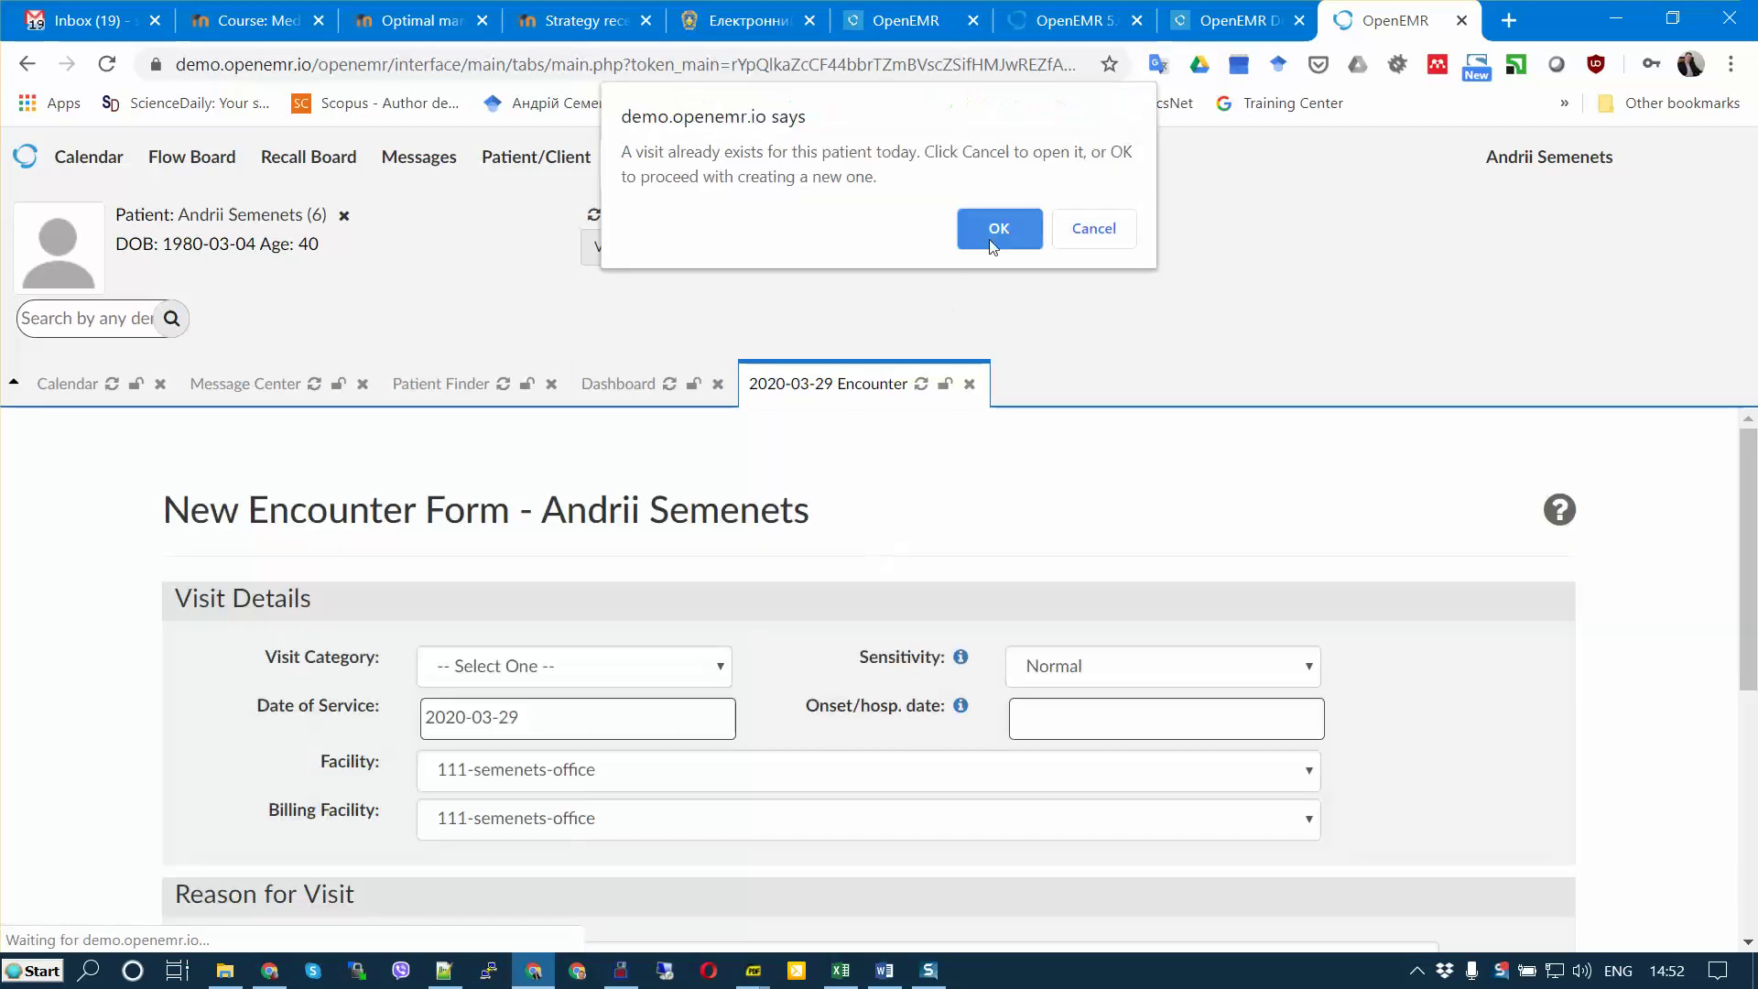
click(996, 229)
scroll(708, 618, down, 3)
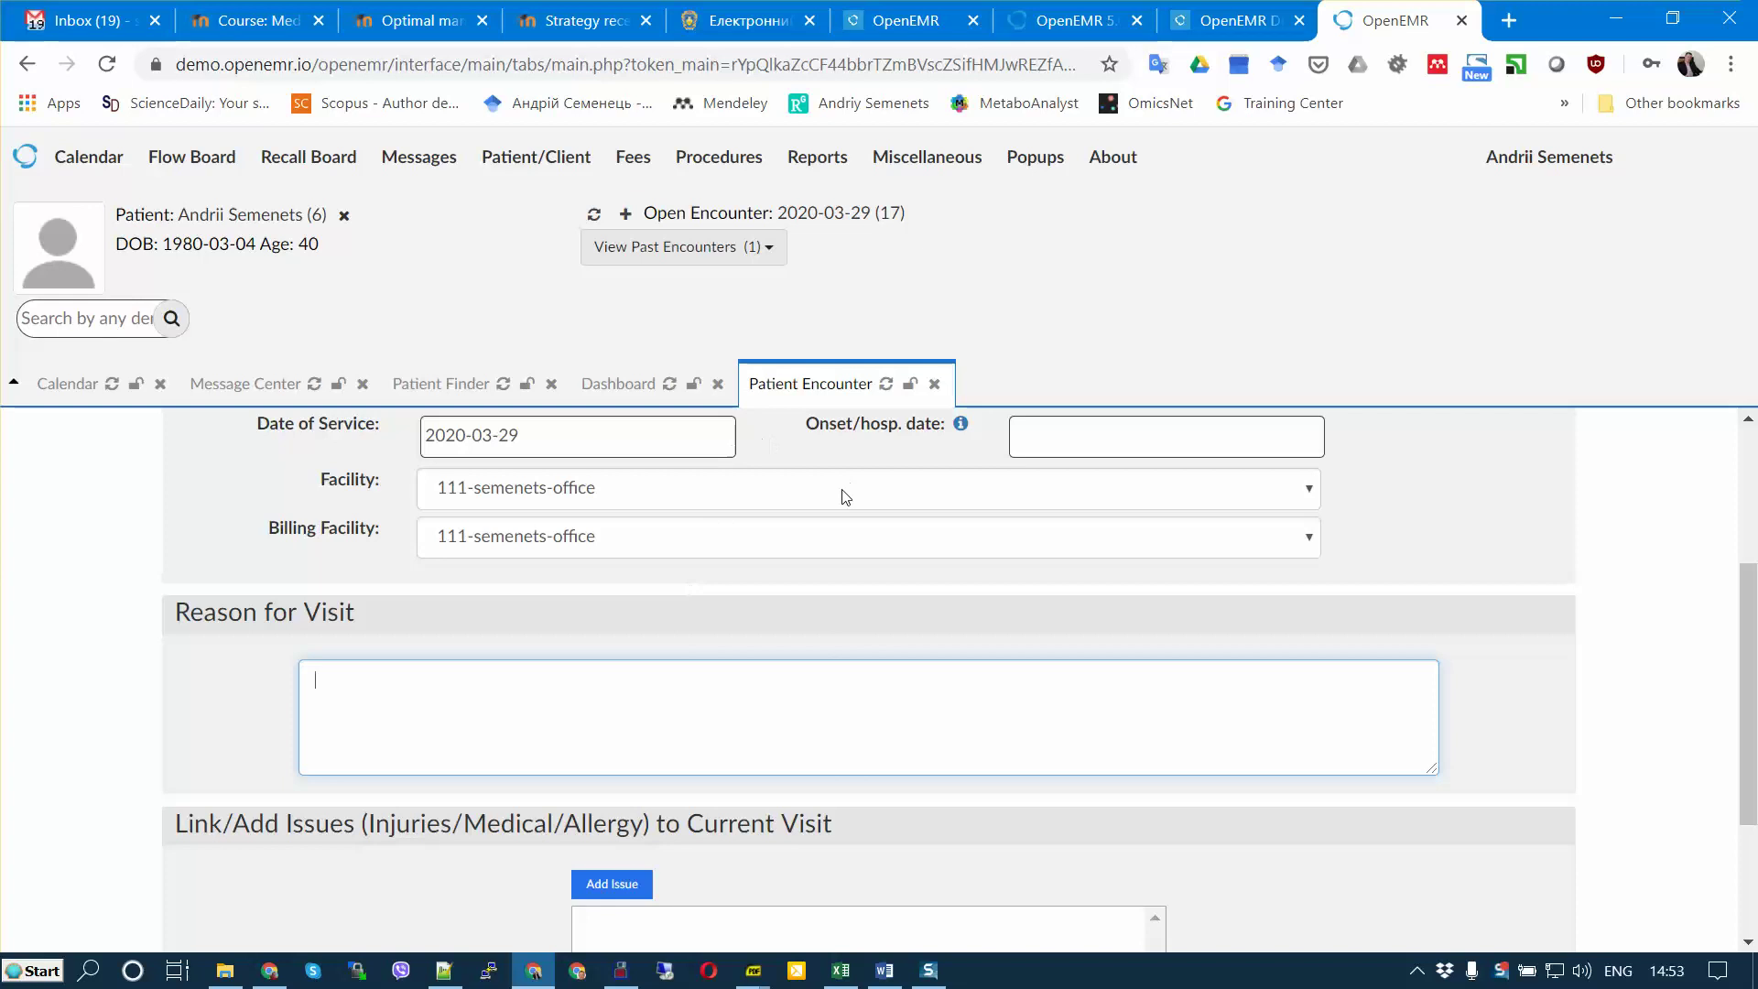
scroll(664, 603, up, 3)
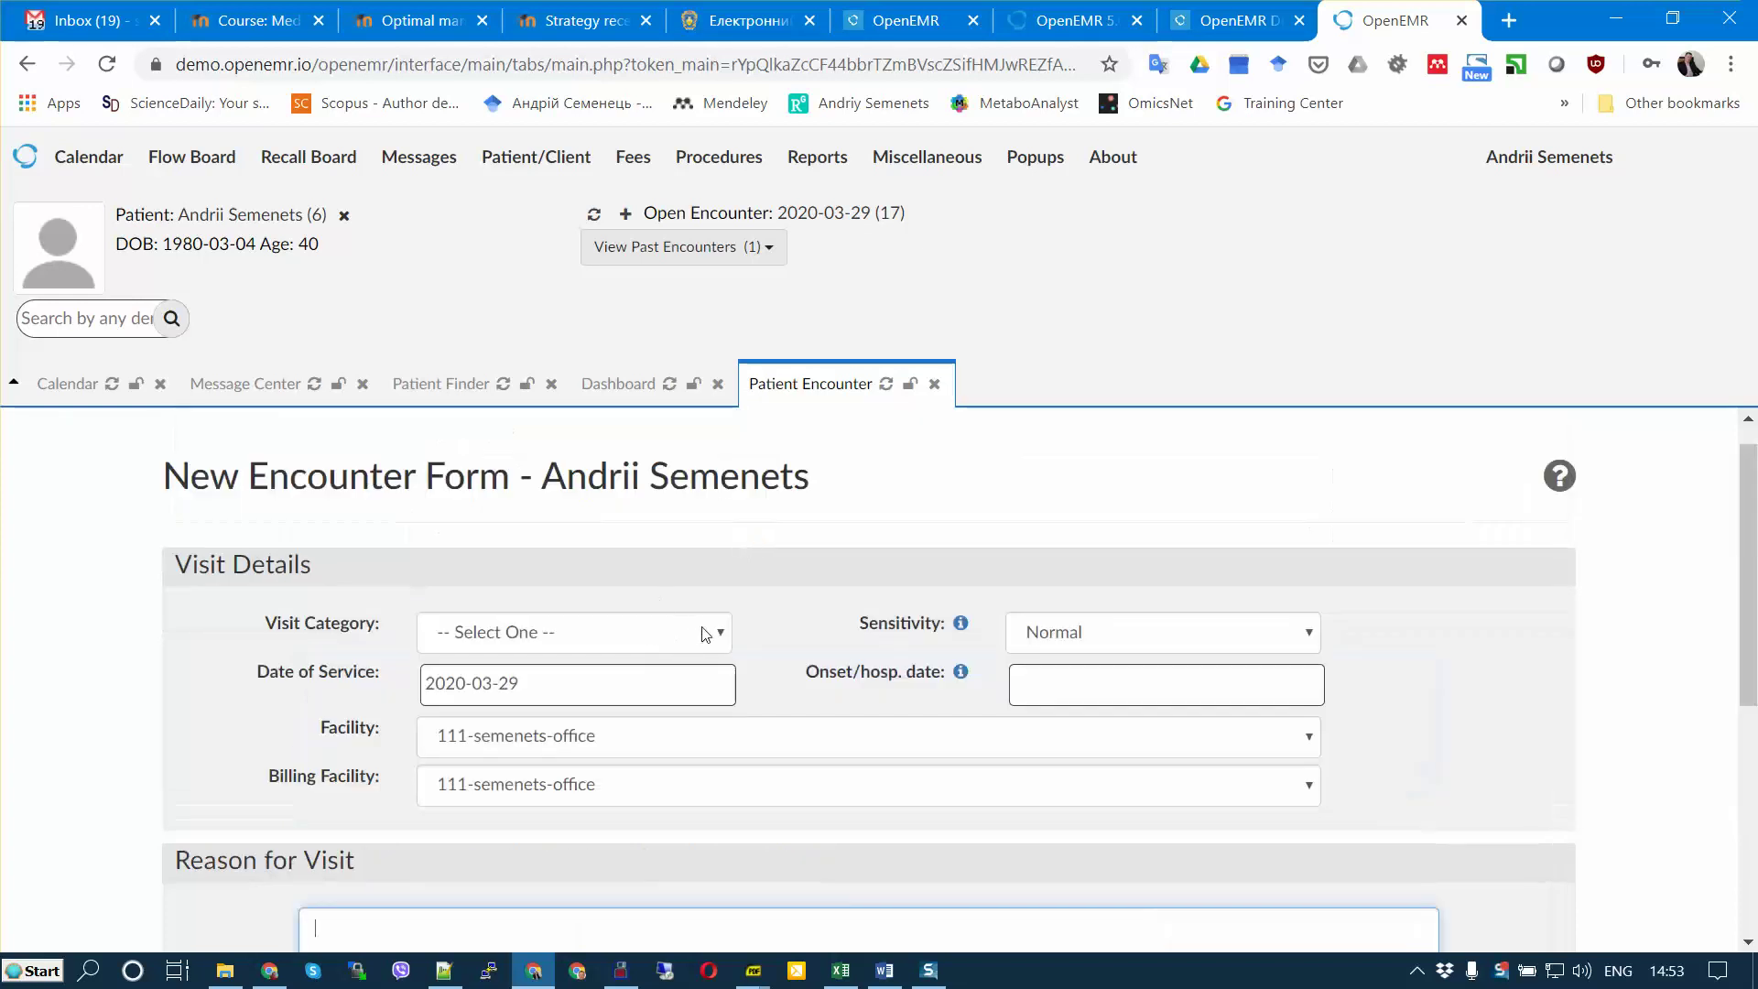
Step: Set the date of service to 2020-03-30 and visit category to Office Visit
click(708, 683)
click(504, 912)
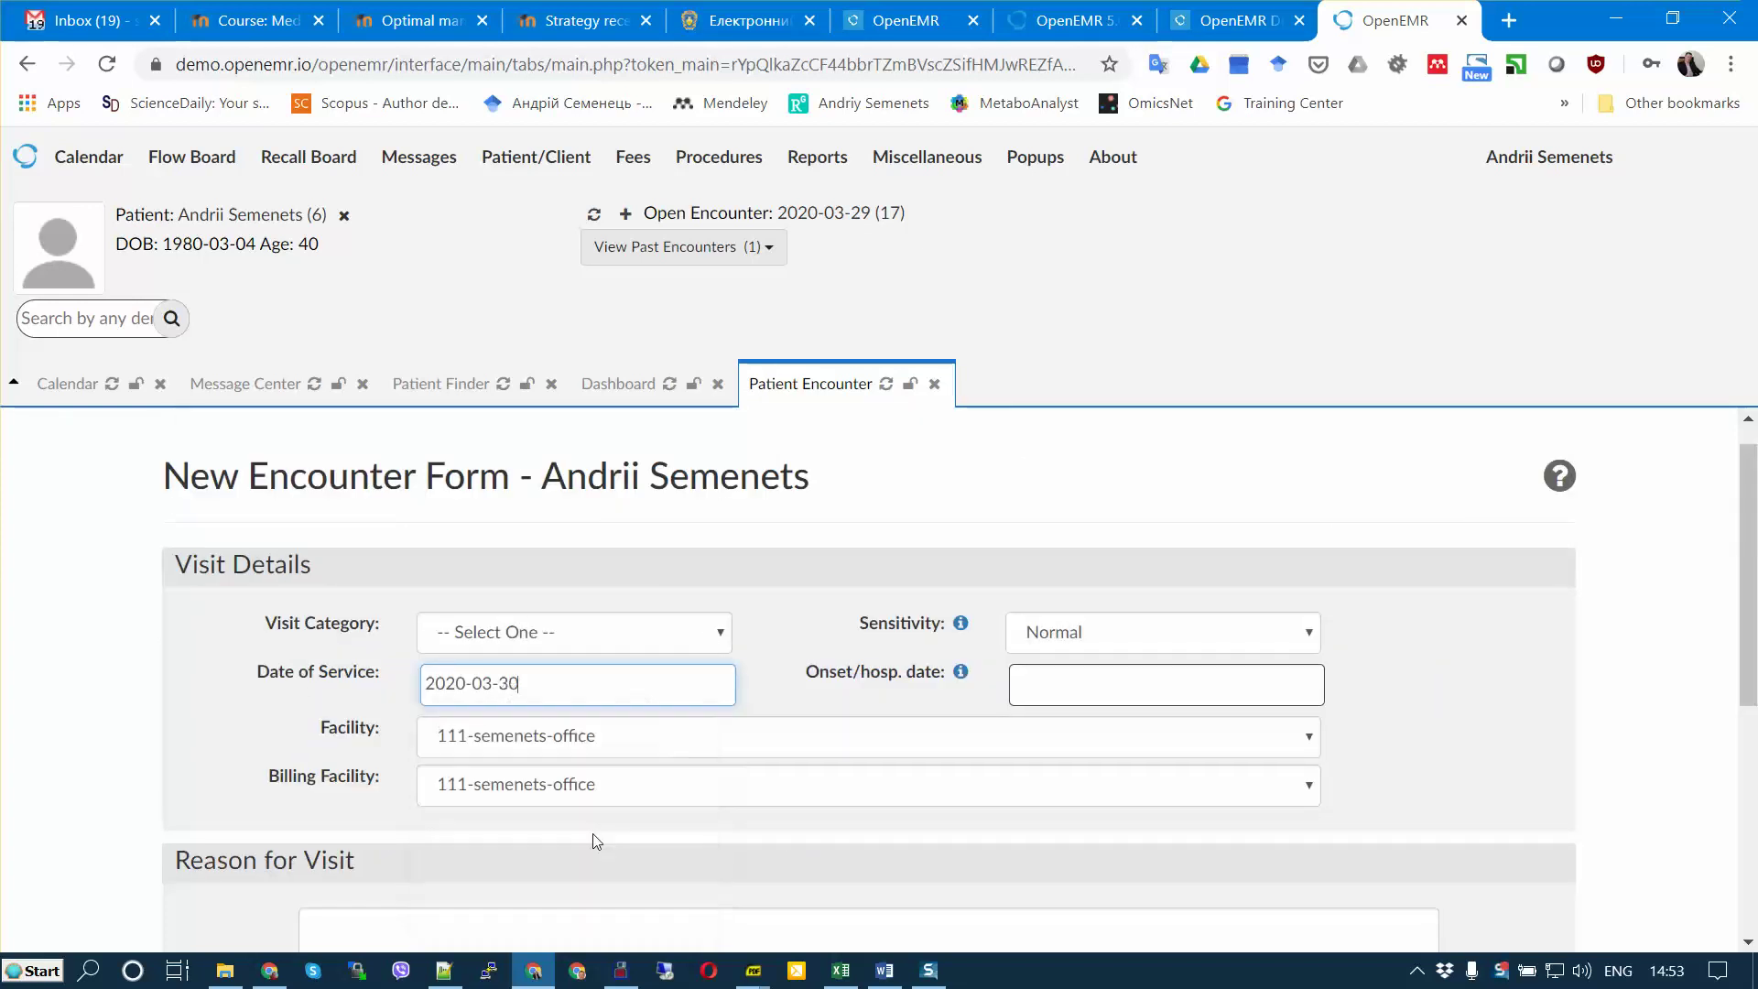
click(727, 633)
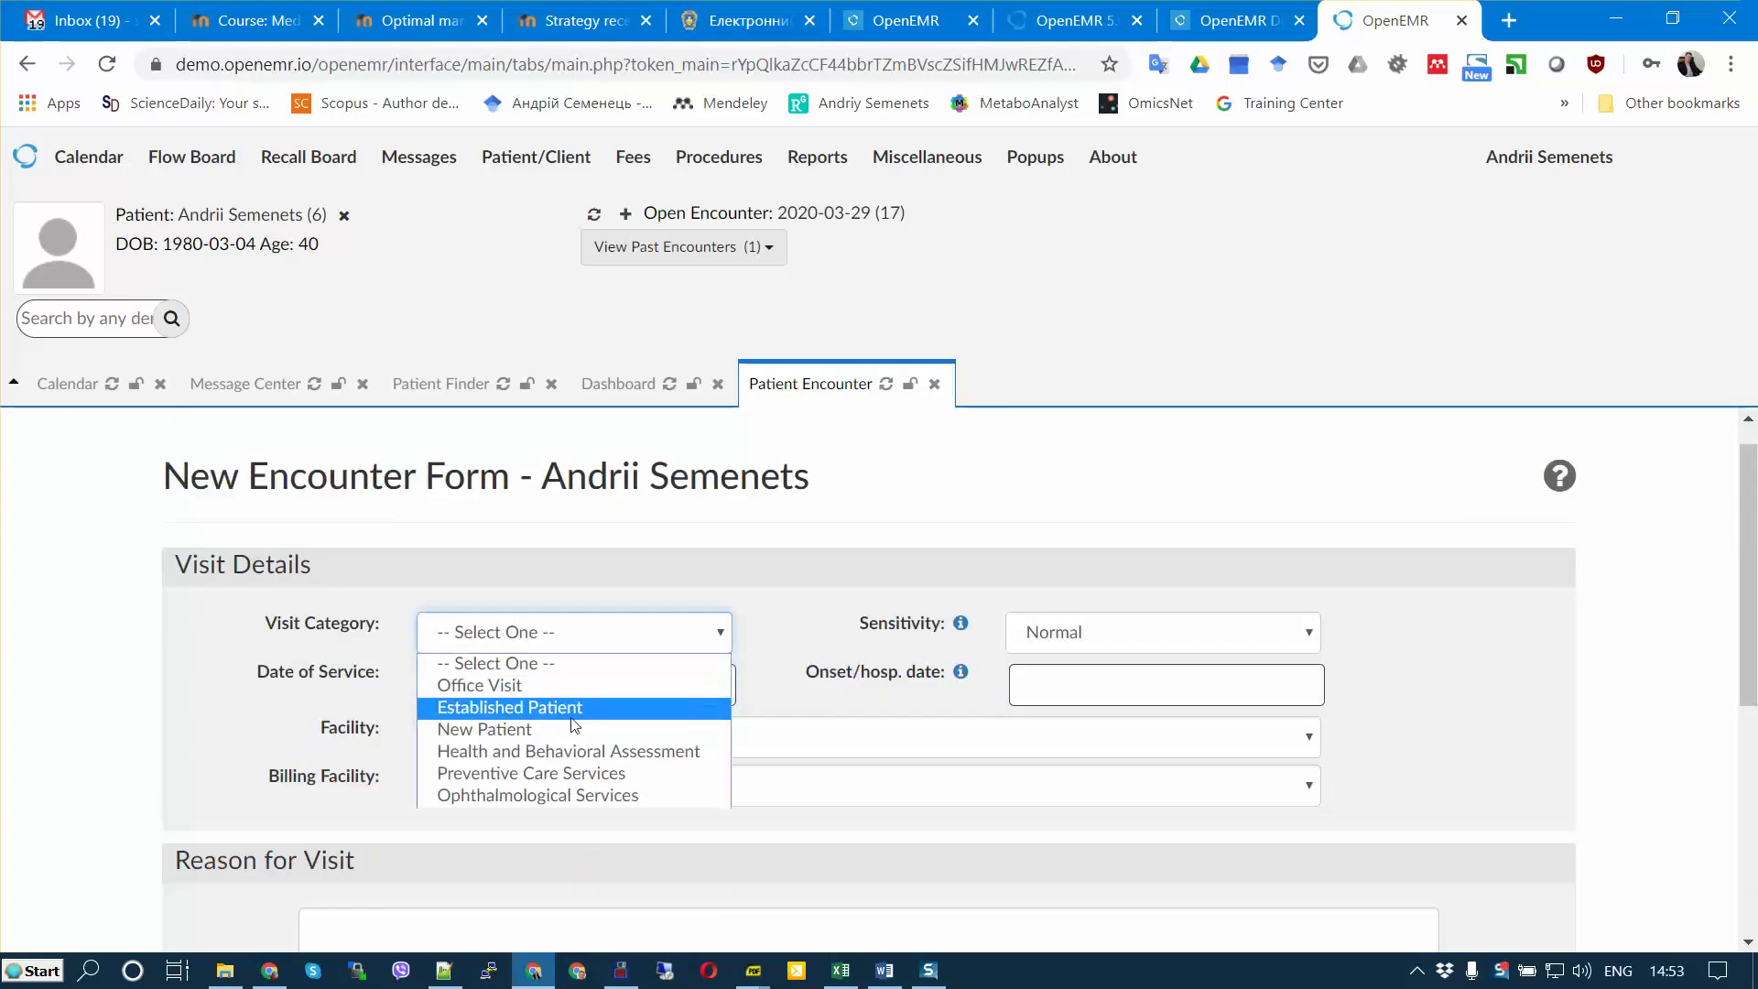
click(536, 689)
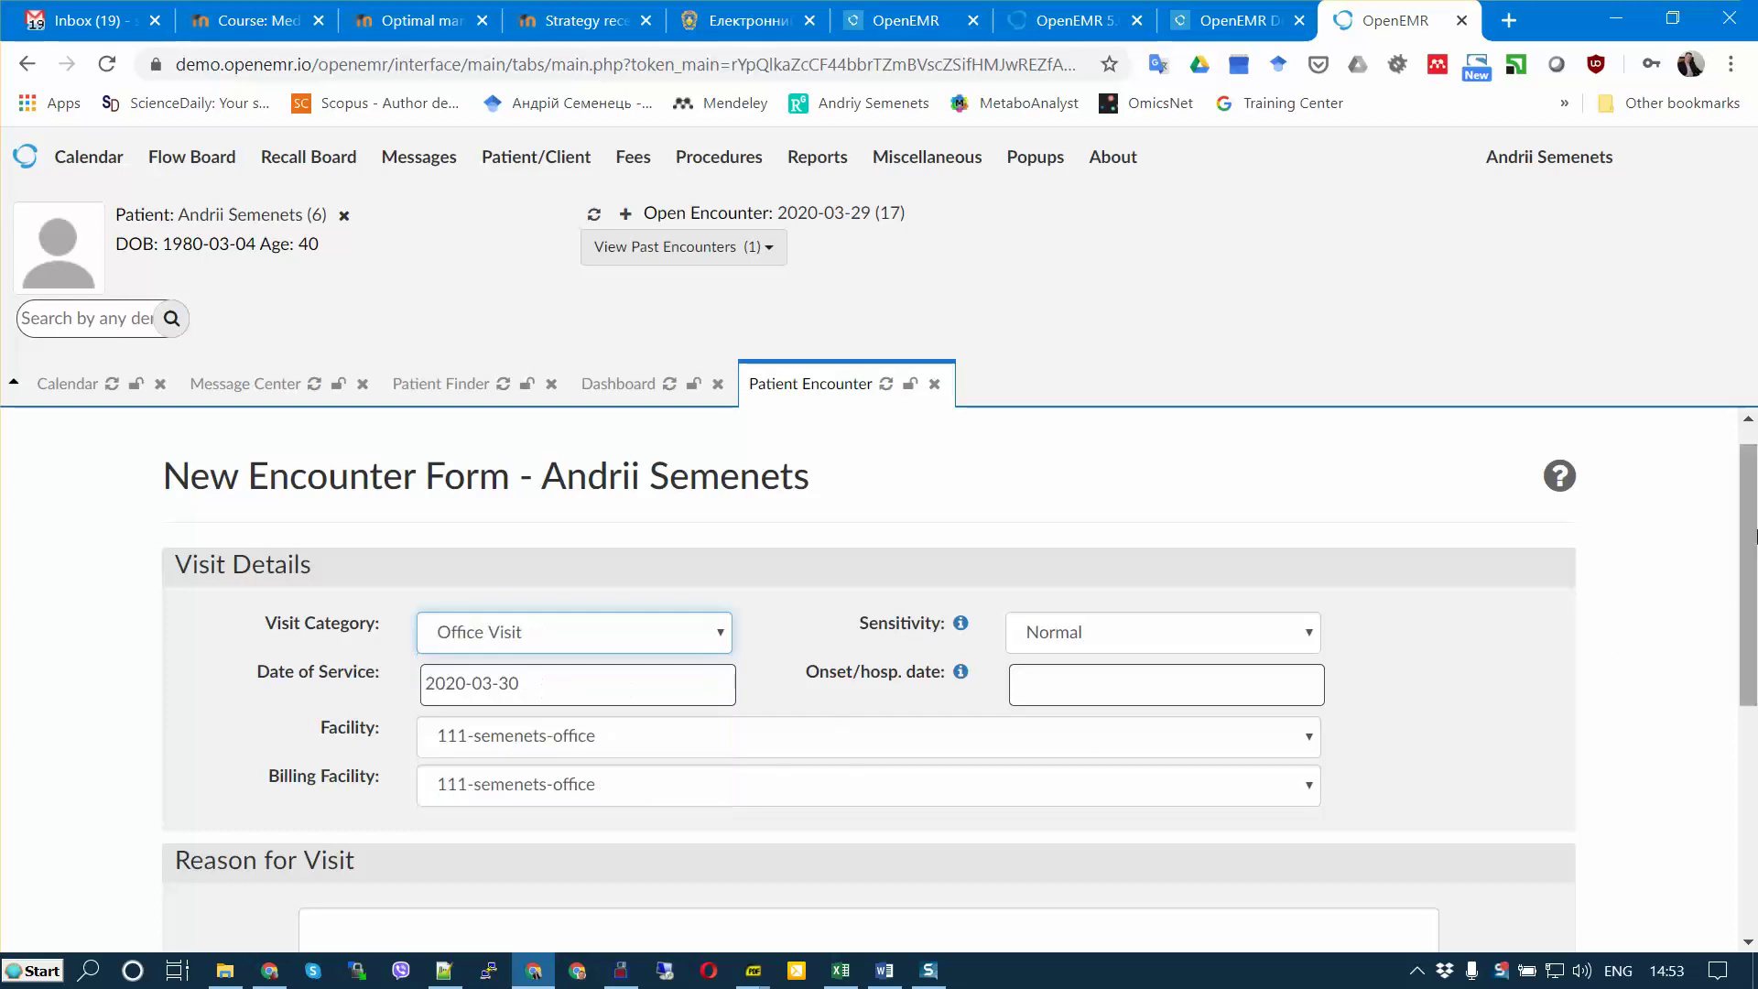
drag(1750, 503, 1753, 523)
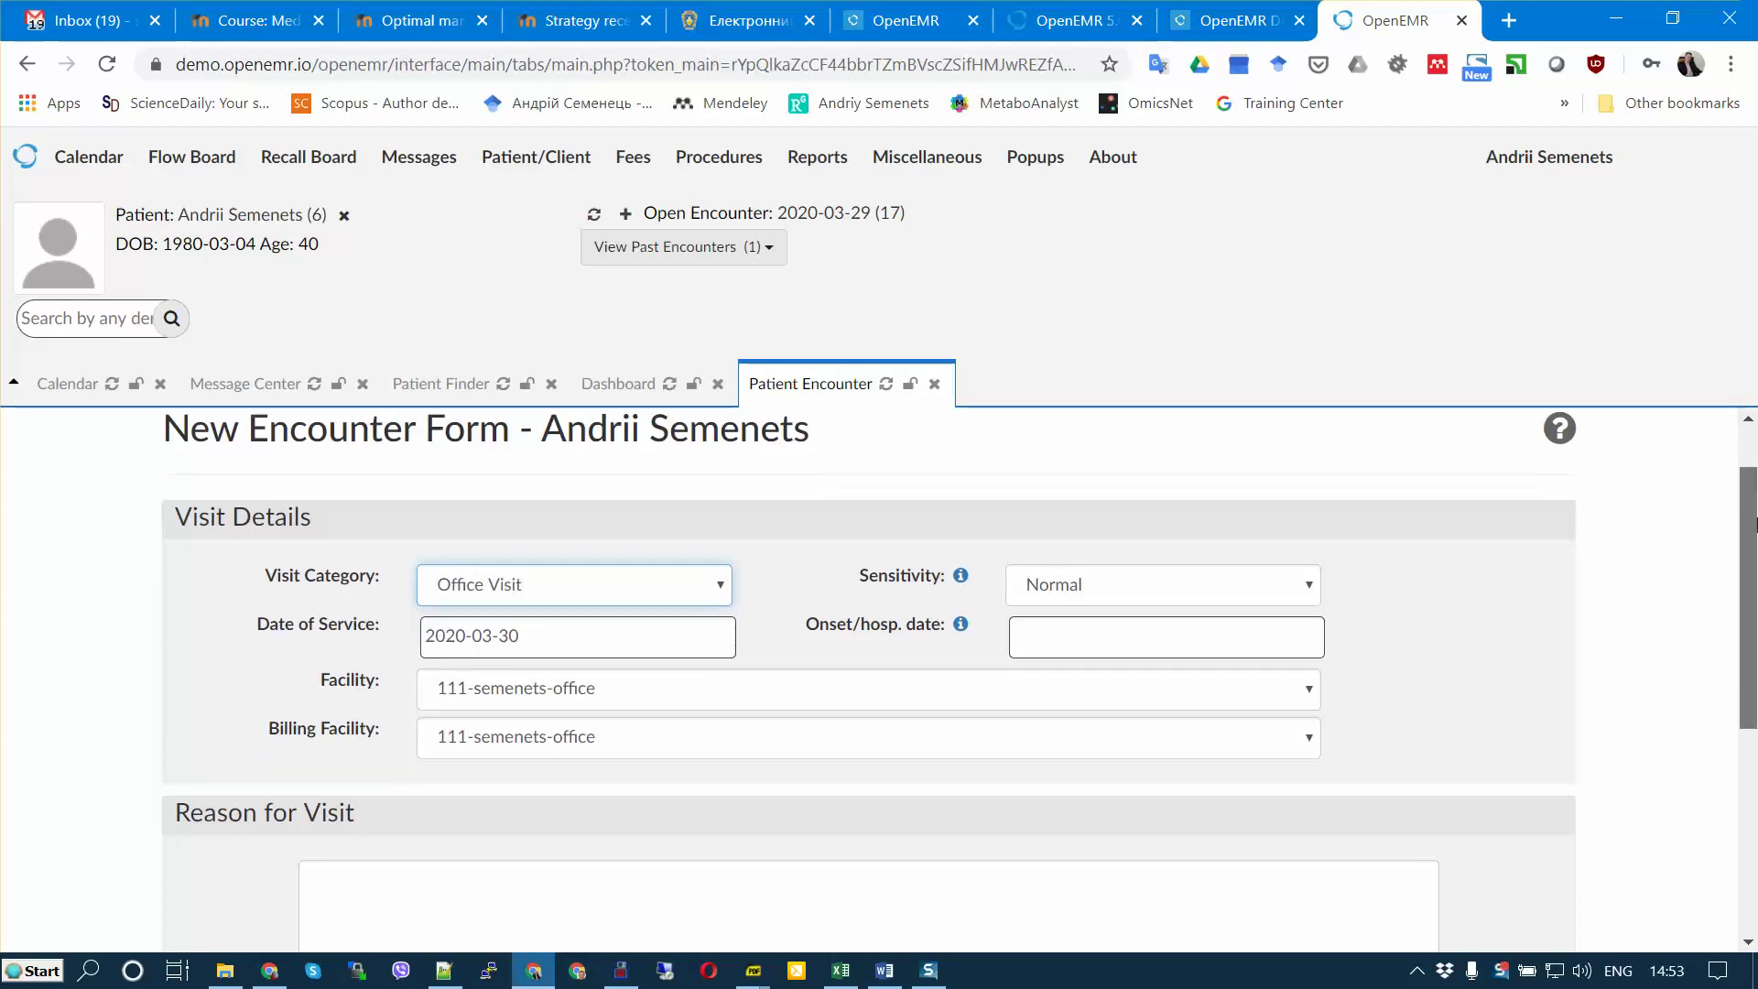
click(725, 590)
click(531, 638)
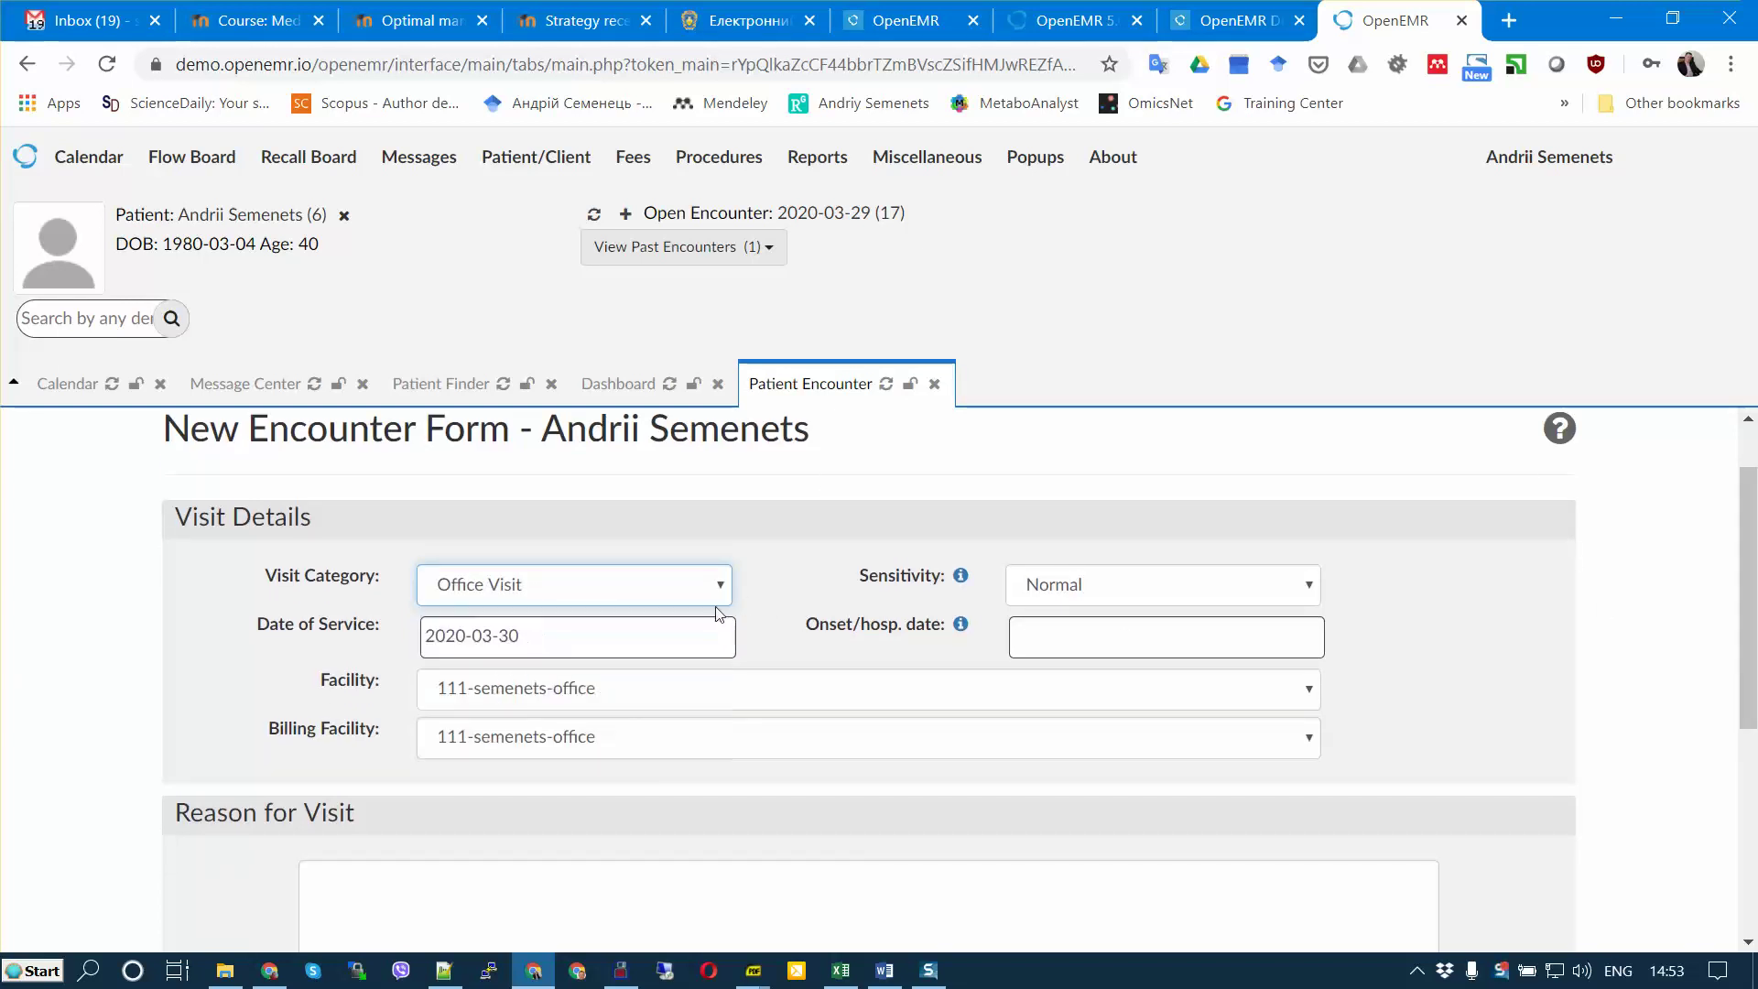
drag(1753, 575, 1753, 680)
Step: Enter the reason 'fever, high. temp.' and save the encounter
click(445, 686)
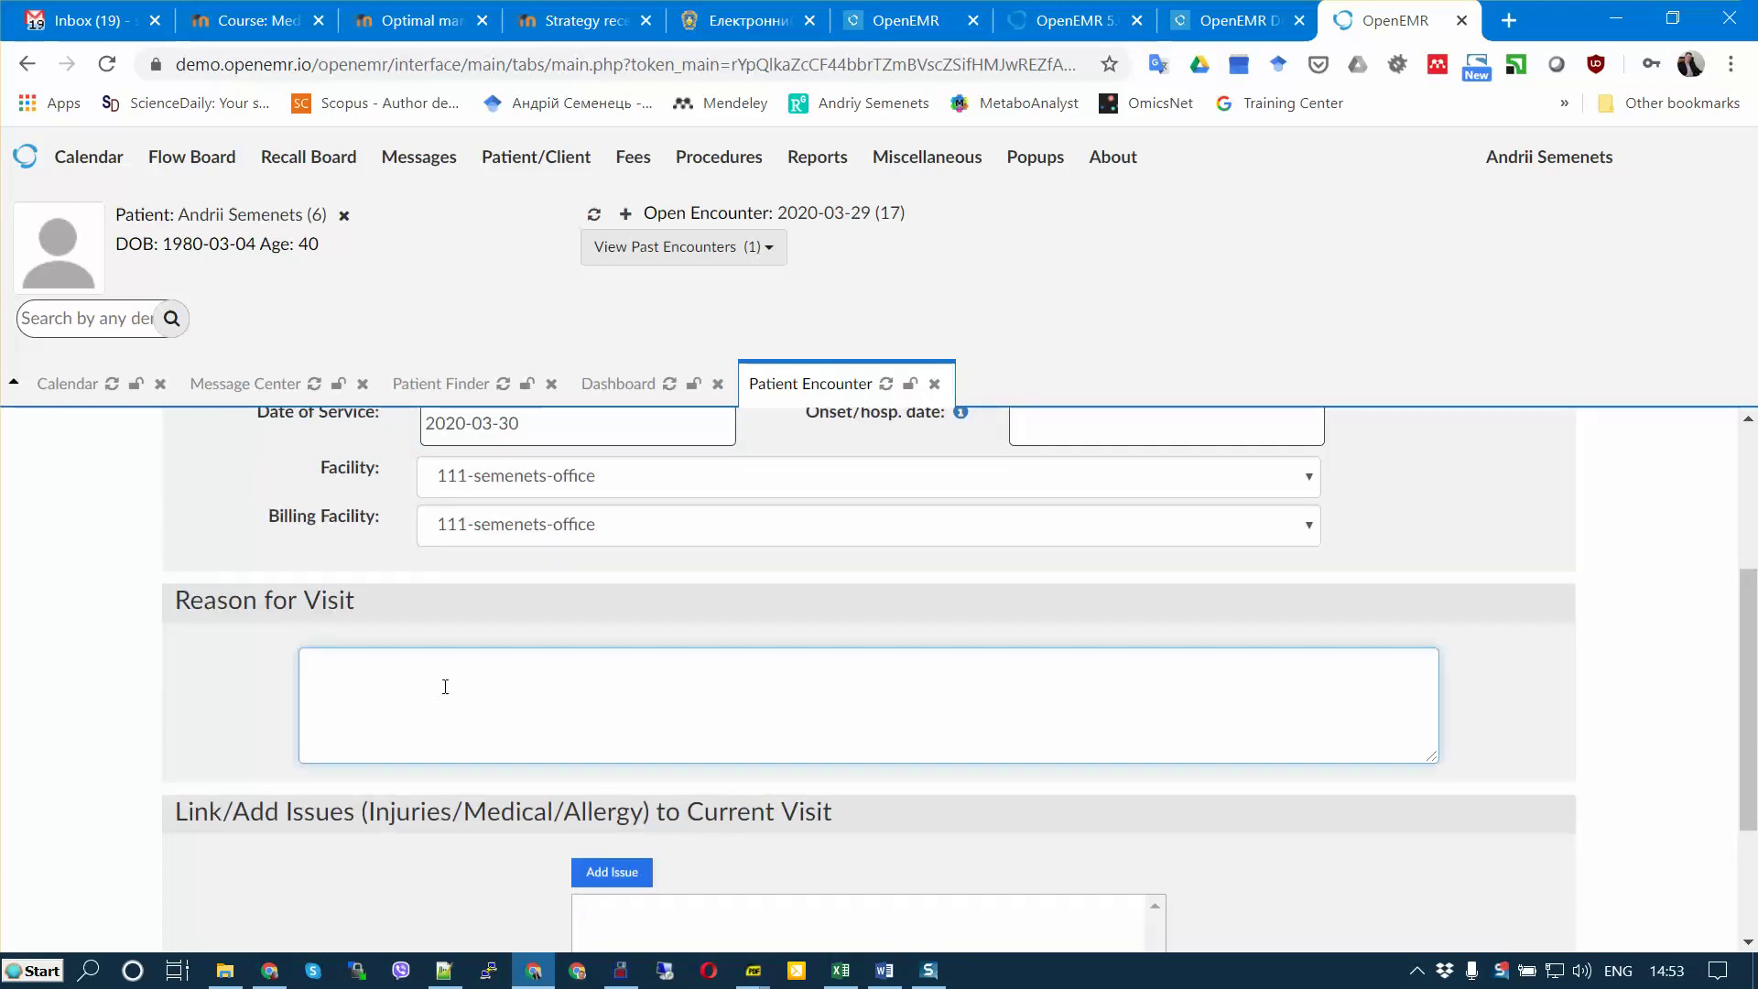
scroll(541, 725, down, 3)
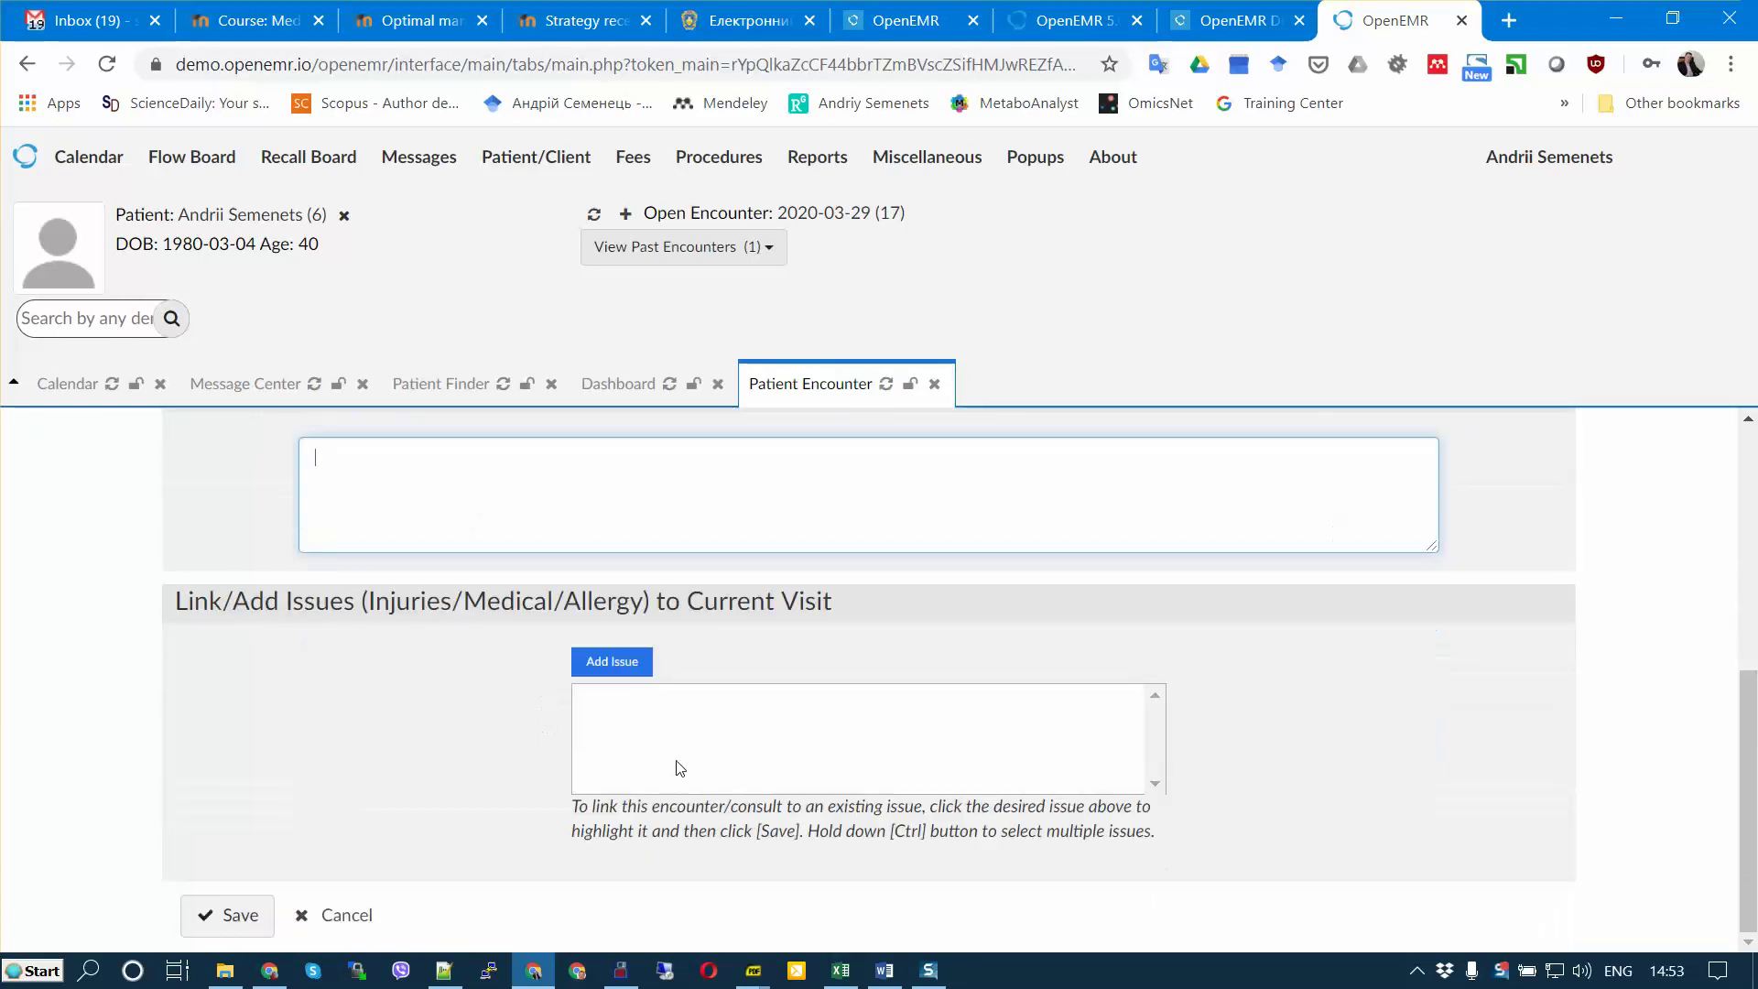
scroll(573, 628, up, 3)
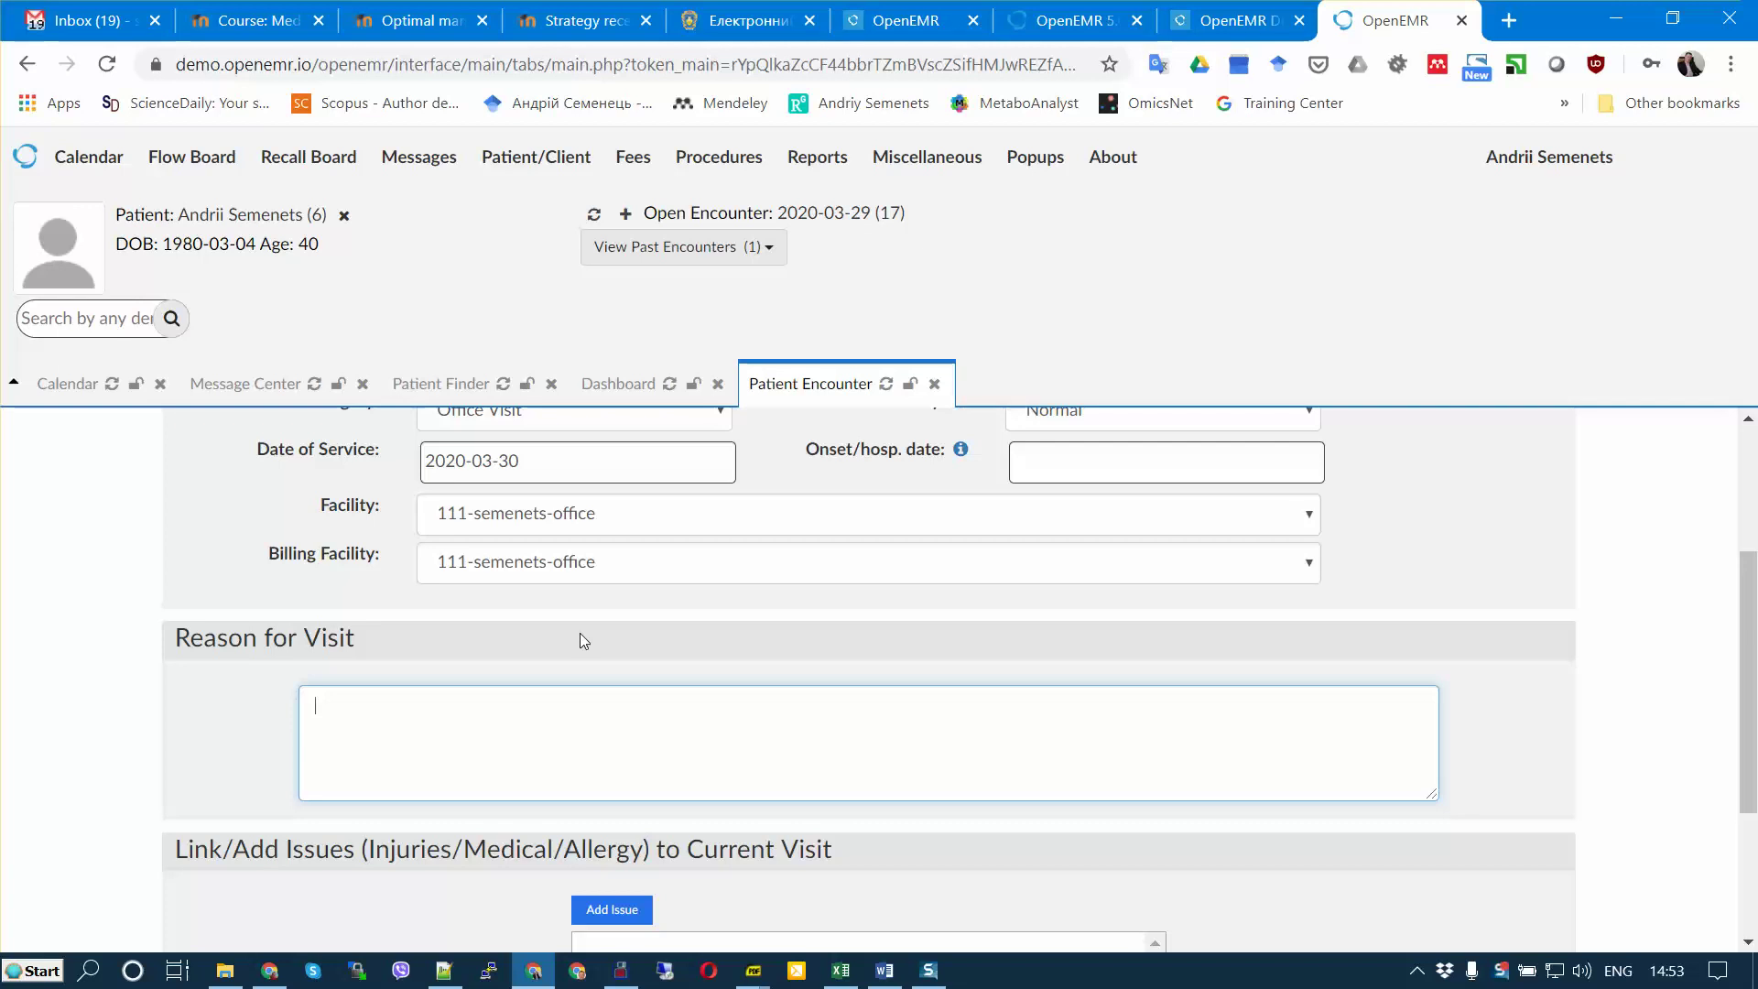
text(fever, high temp.)
click(395, 705)
scroll(609, 761, down, 3)
scroll(641, 782, up, 3)
text(.)
scroll(643, 777, down, 3)
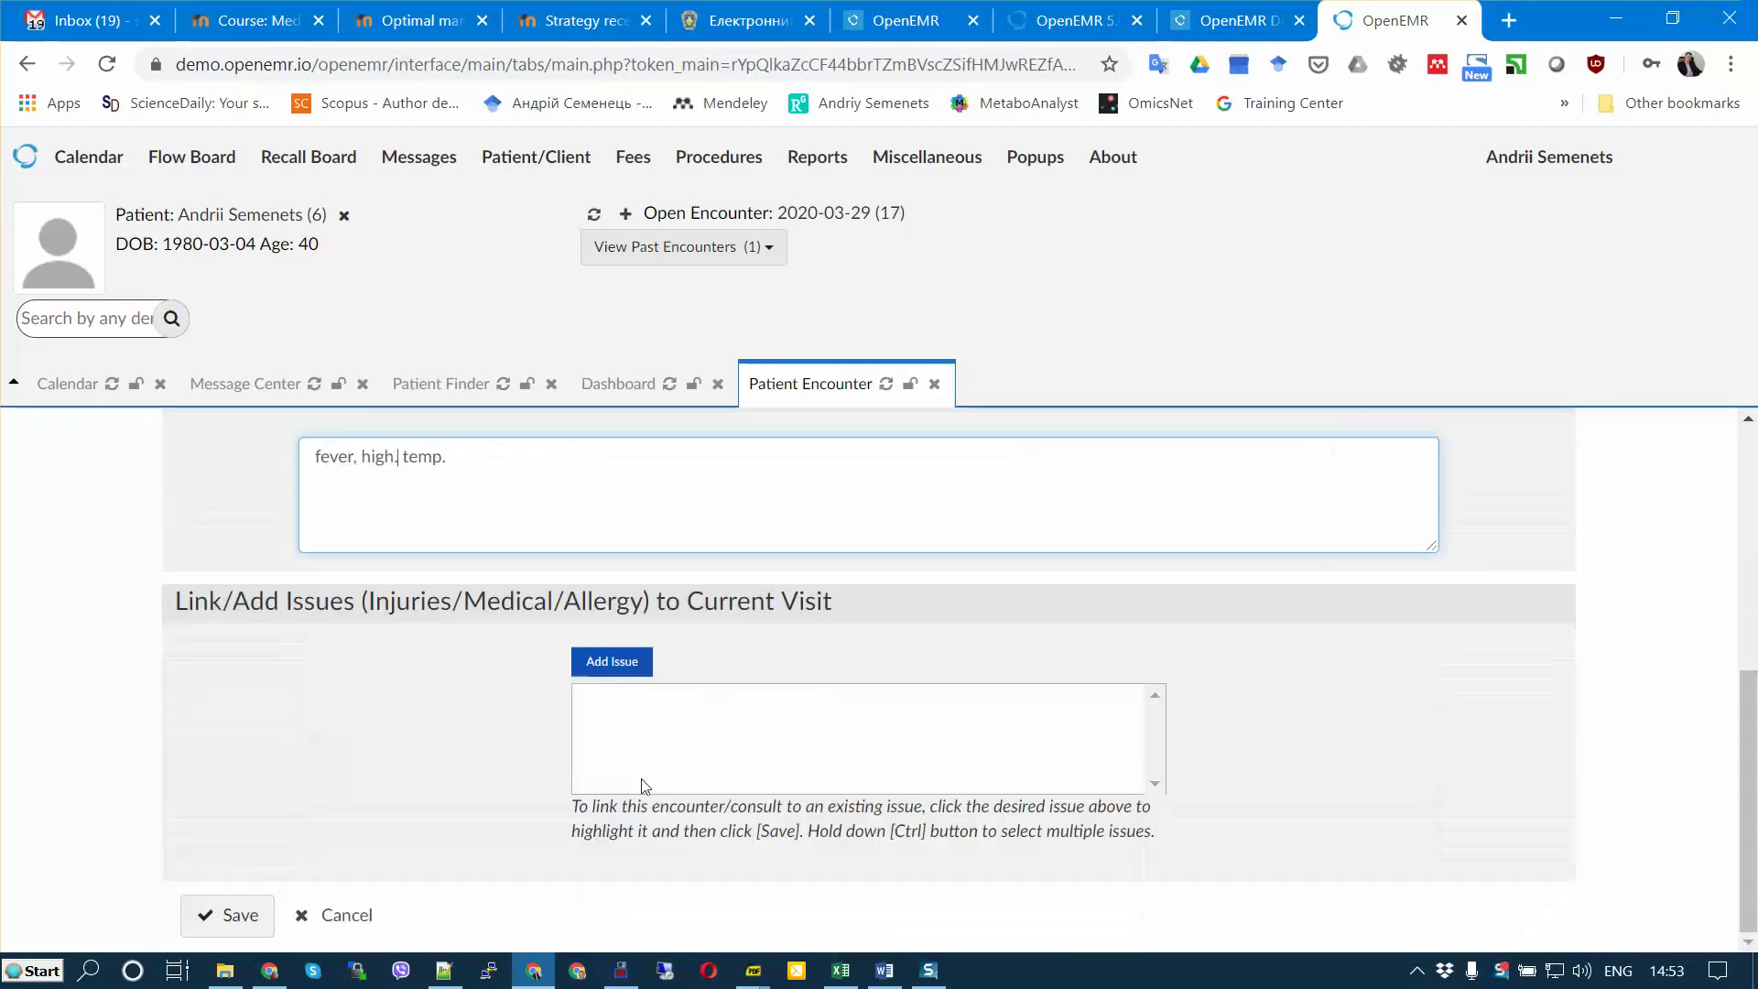
click(233, 919)
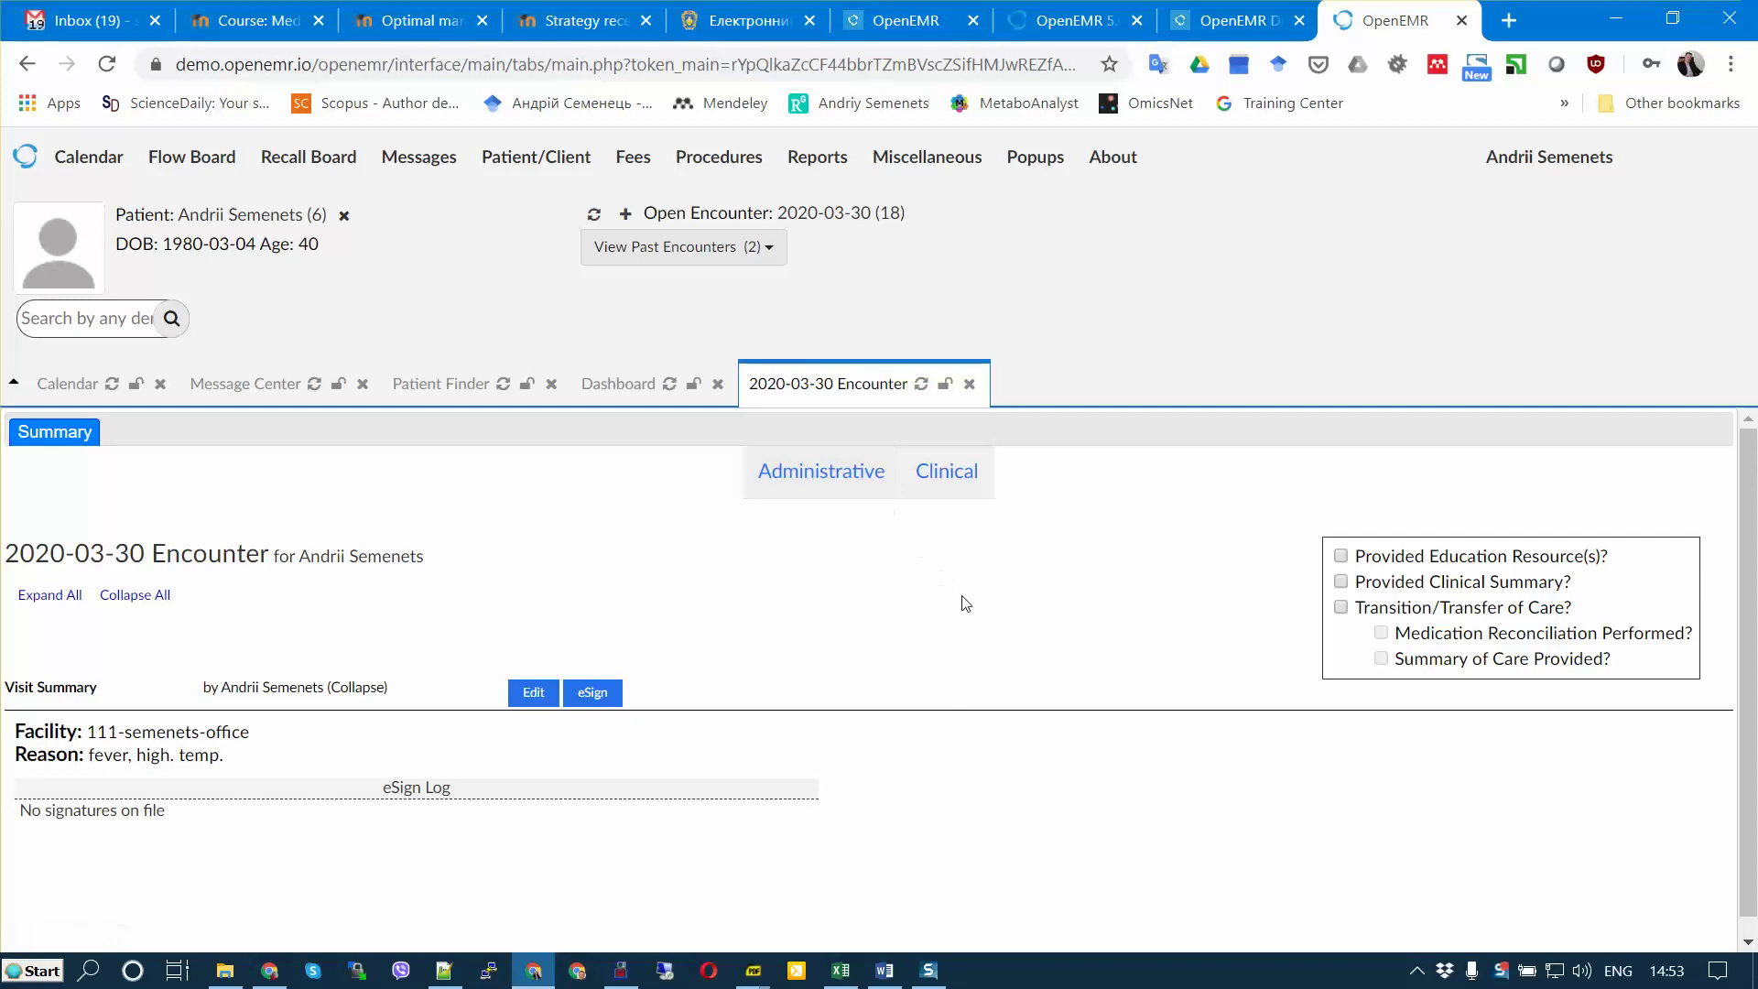
Step: Review the 2020-03-30 encounter summary and browse its forms menus
scroll(803, 583, down, 1)
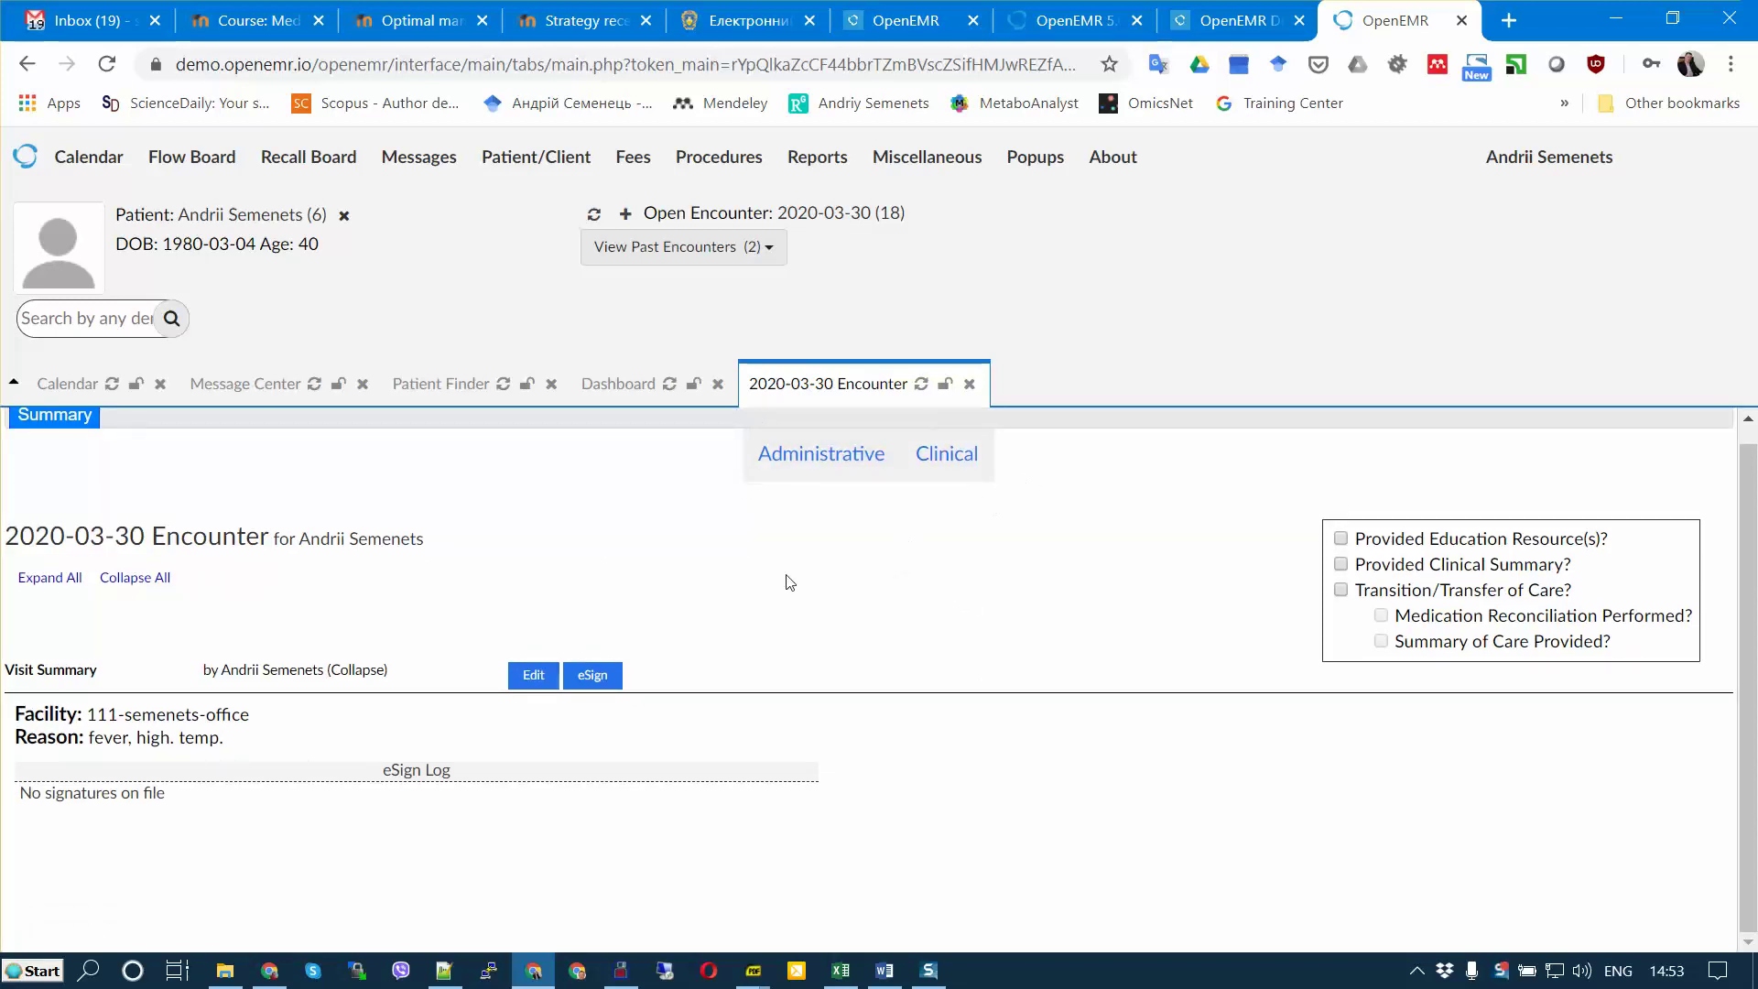
click(846, 460)
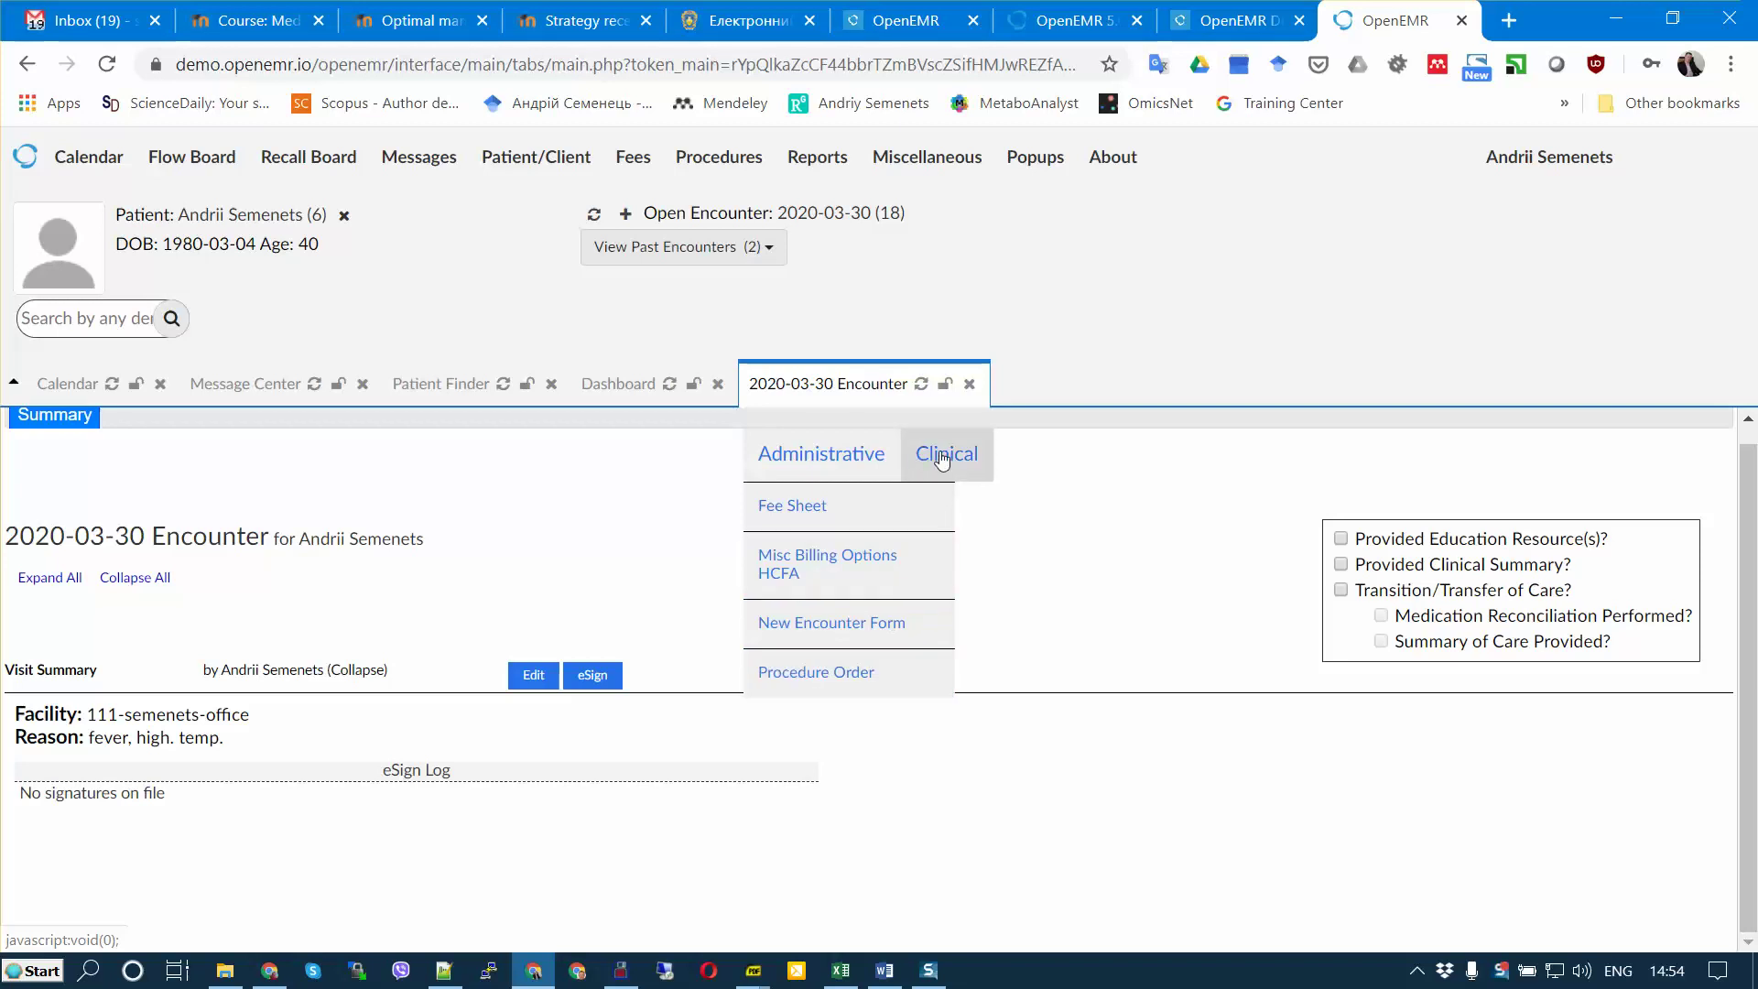
mouse_move(943, 455)
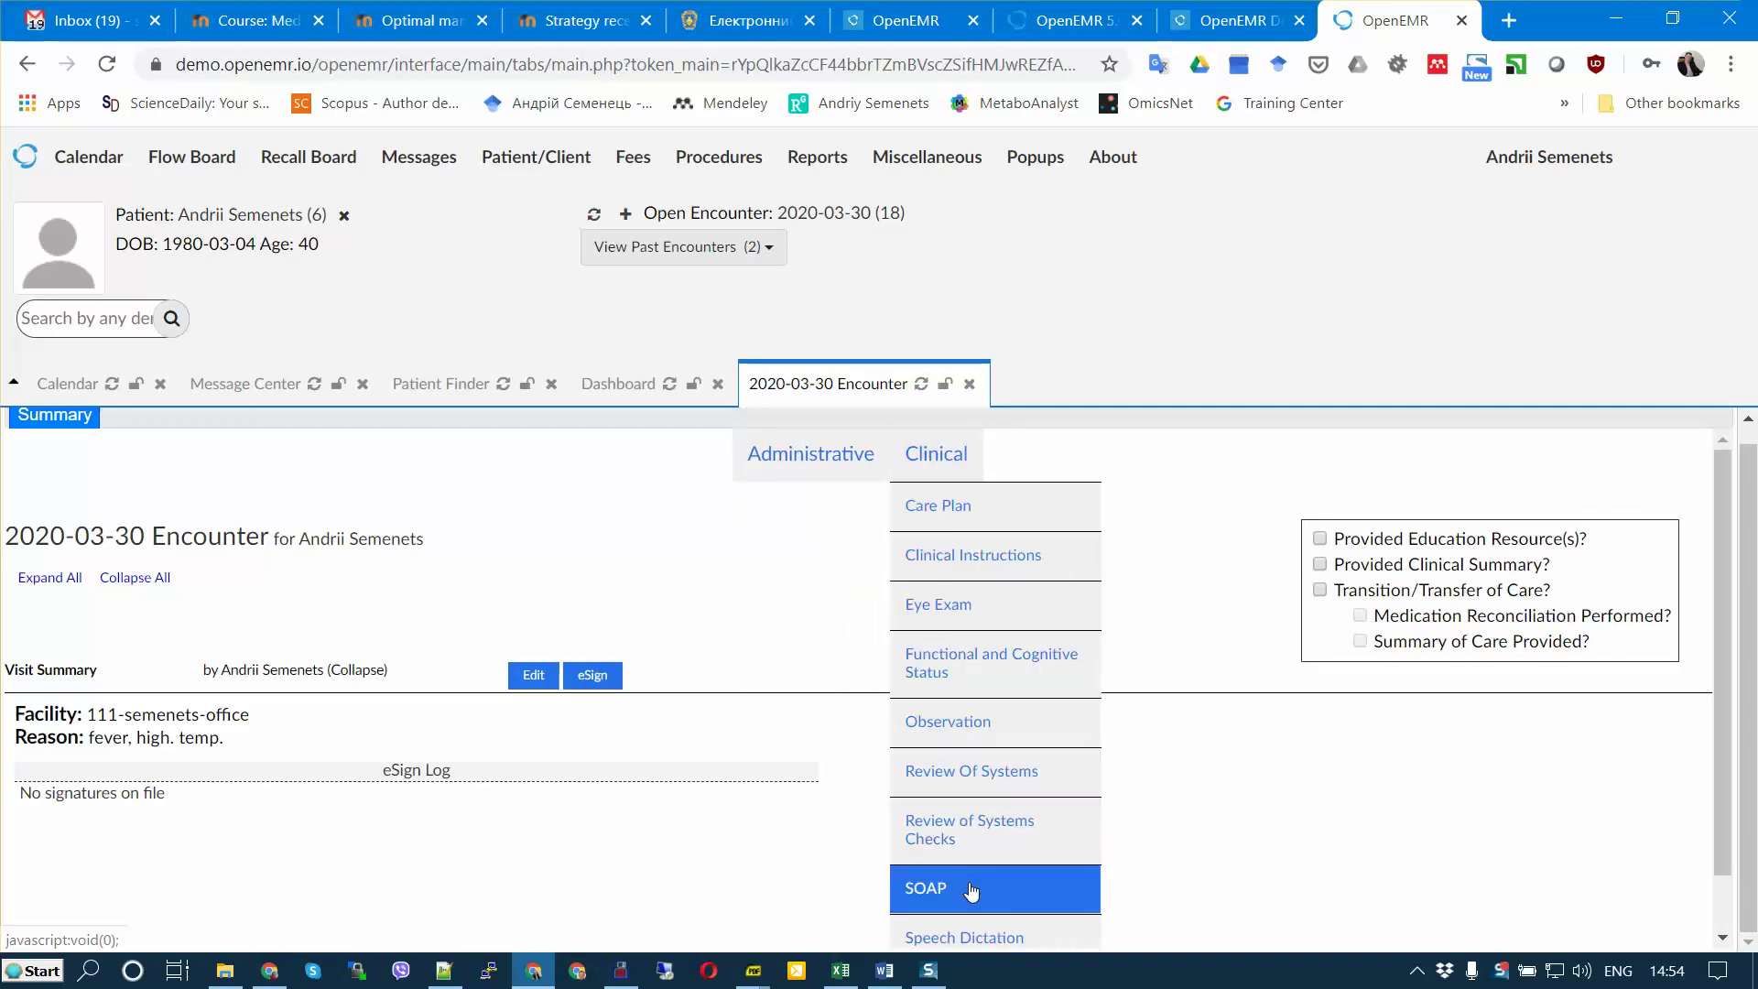
Step: Add a SOAP note and enter the subjective finding 'feelin' (bad feelings)
click(971, 892)
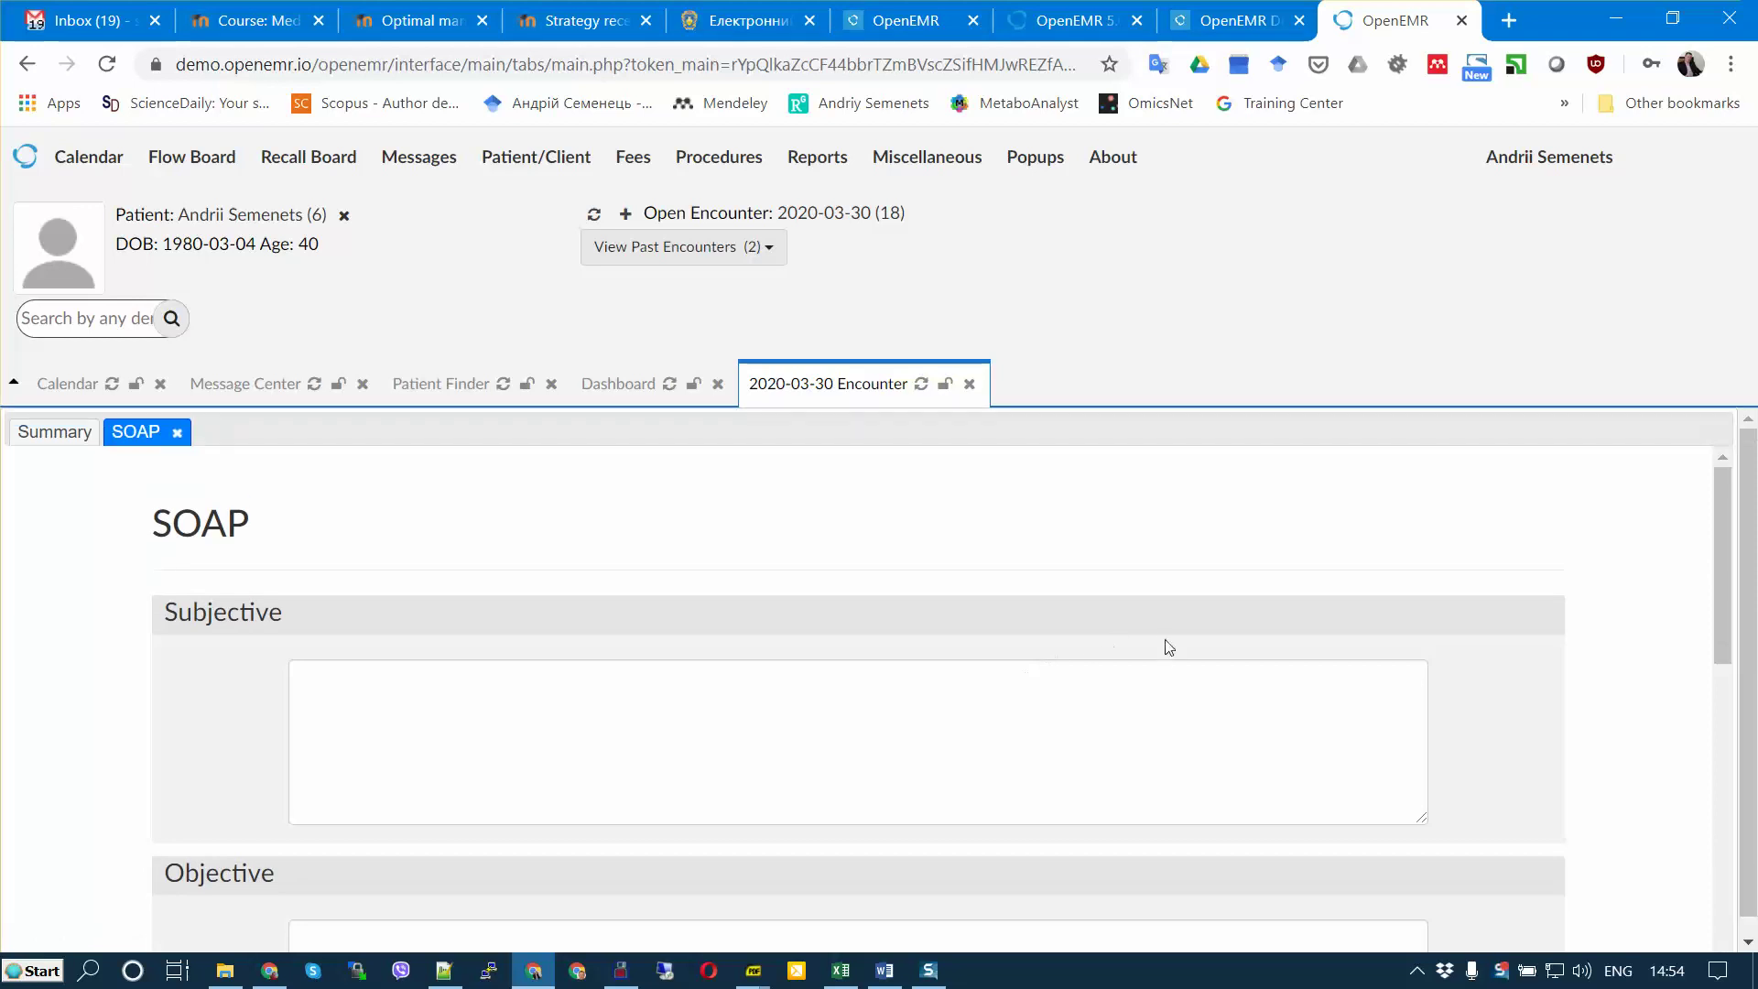
click(556, 733)
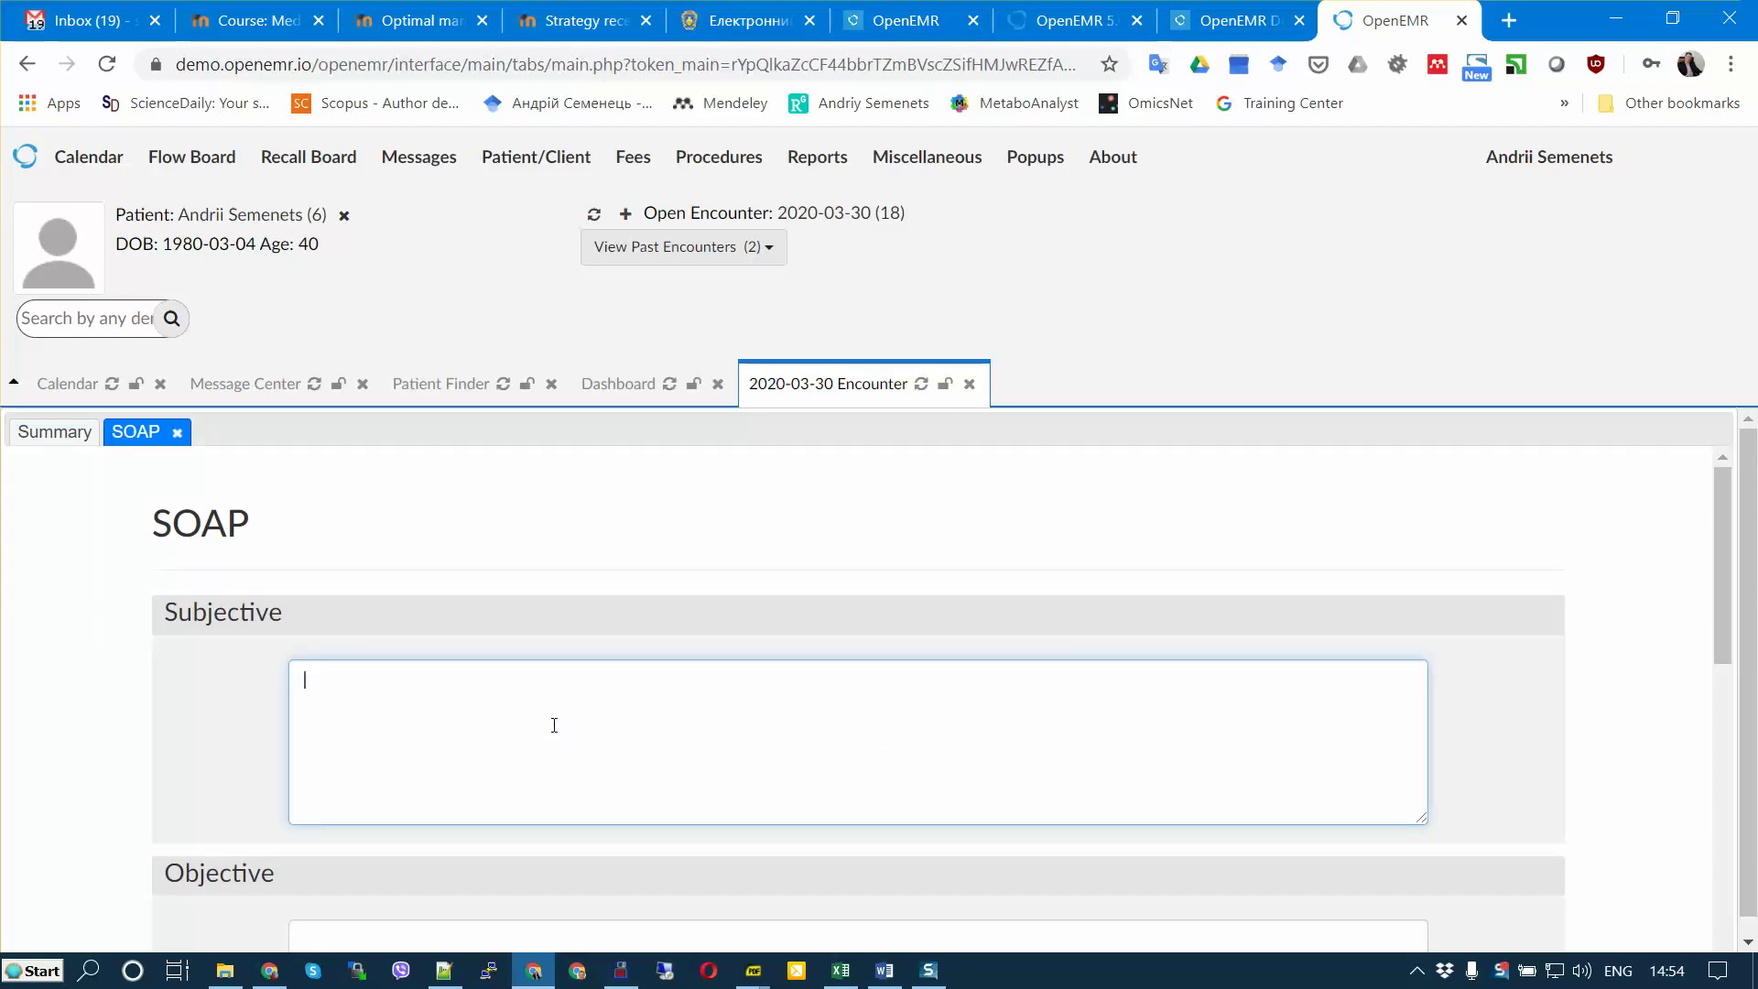
scroll(554, 725, down, 1)
scroll(581, 700, up, 1)
text(feelings)
scroll(778, 719, down, 3)
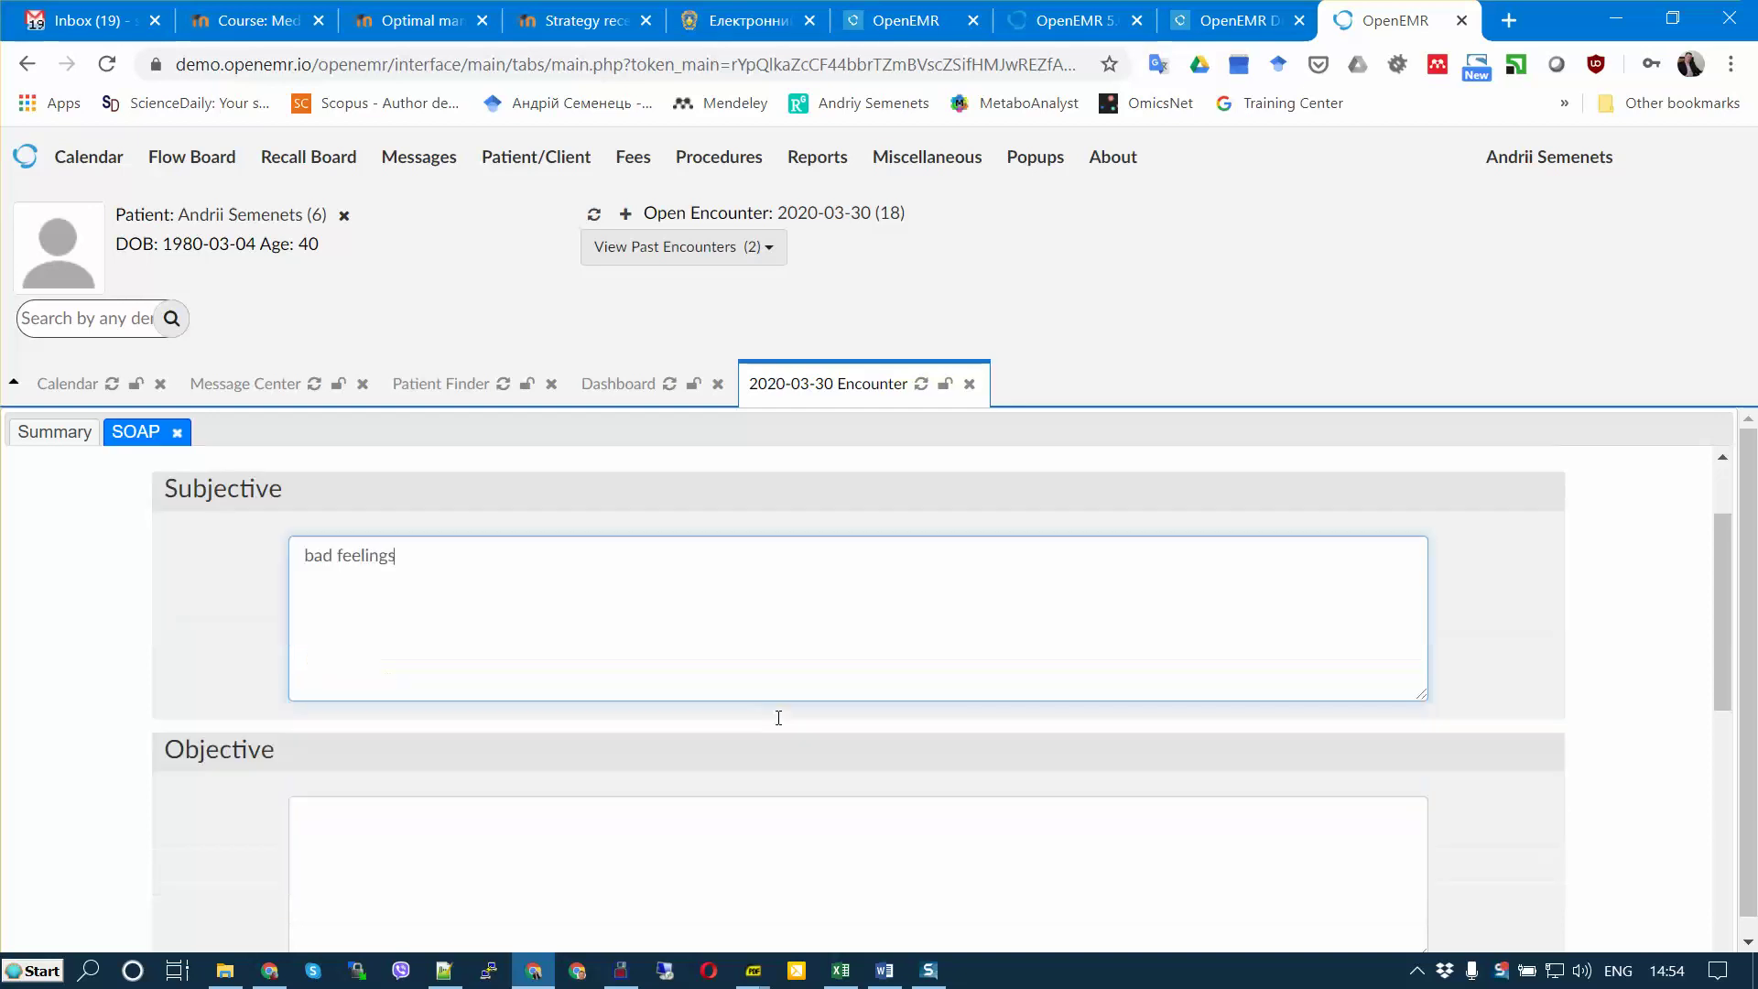
Step: Enter the objective findings 'fever' and 'temp 39C' on separate lines
click(580, 742)
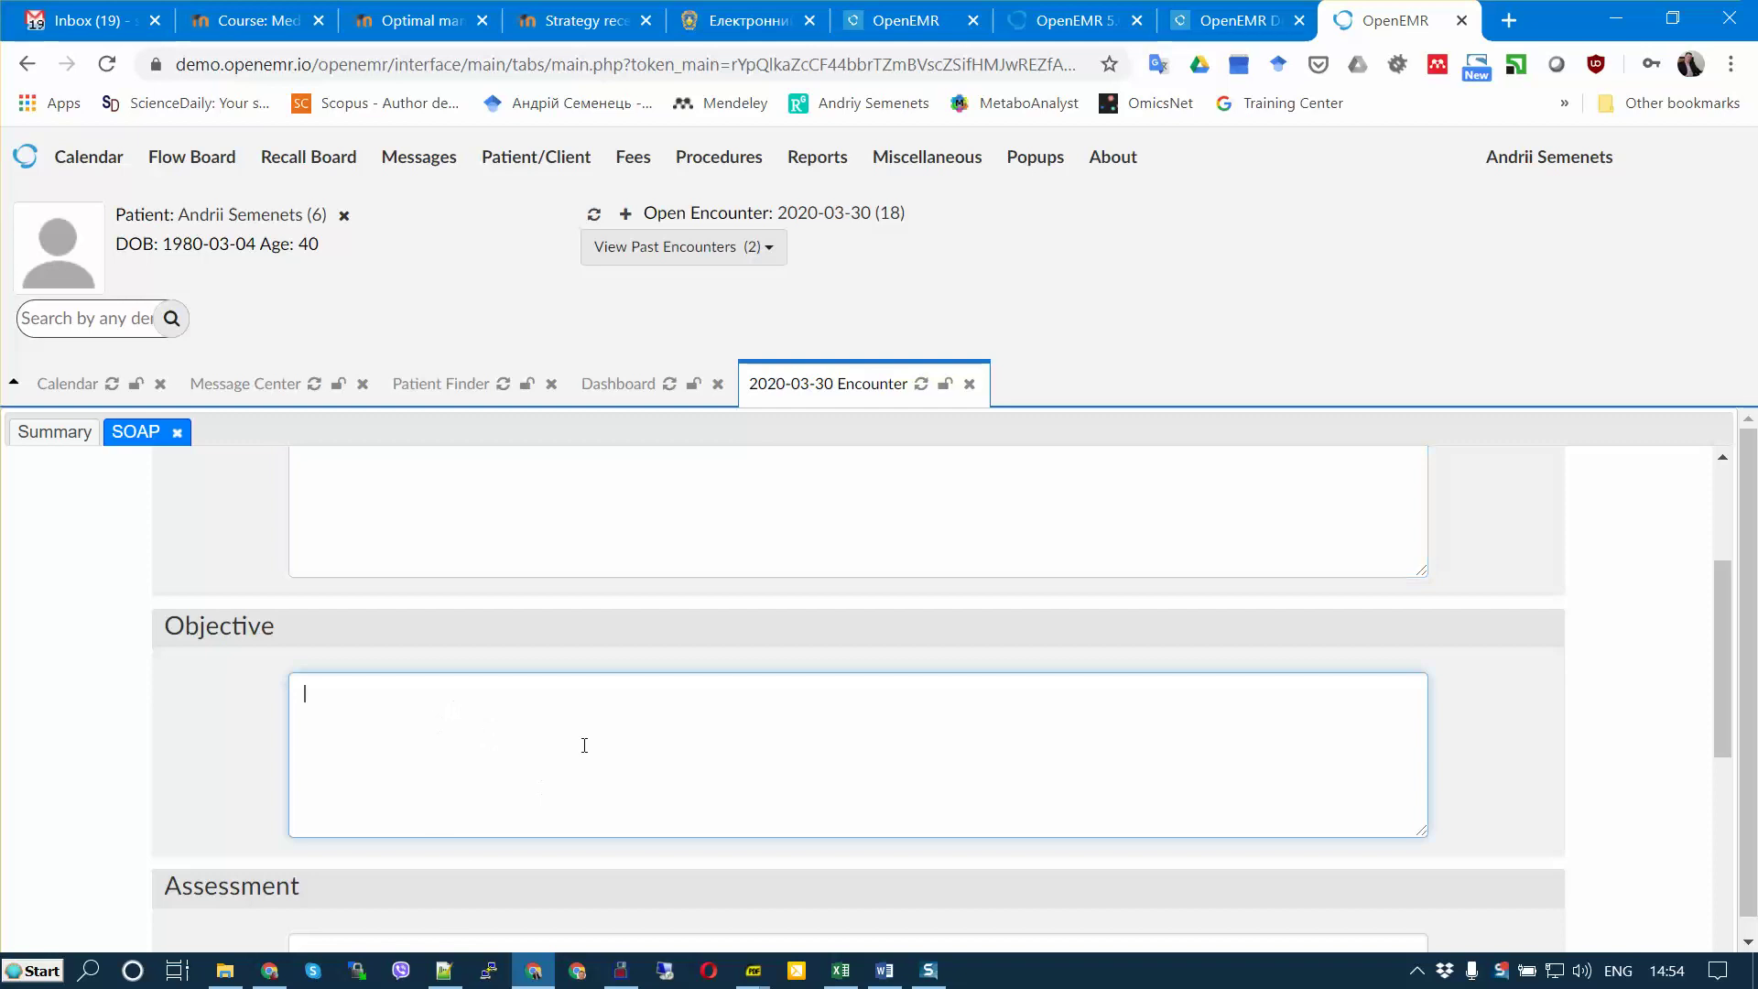
scroll(584, 741, down, 4)
scroll(584, 741, up, 3)
scroll(590, 746, down, 2)
scroll(591, 746, up, 2)
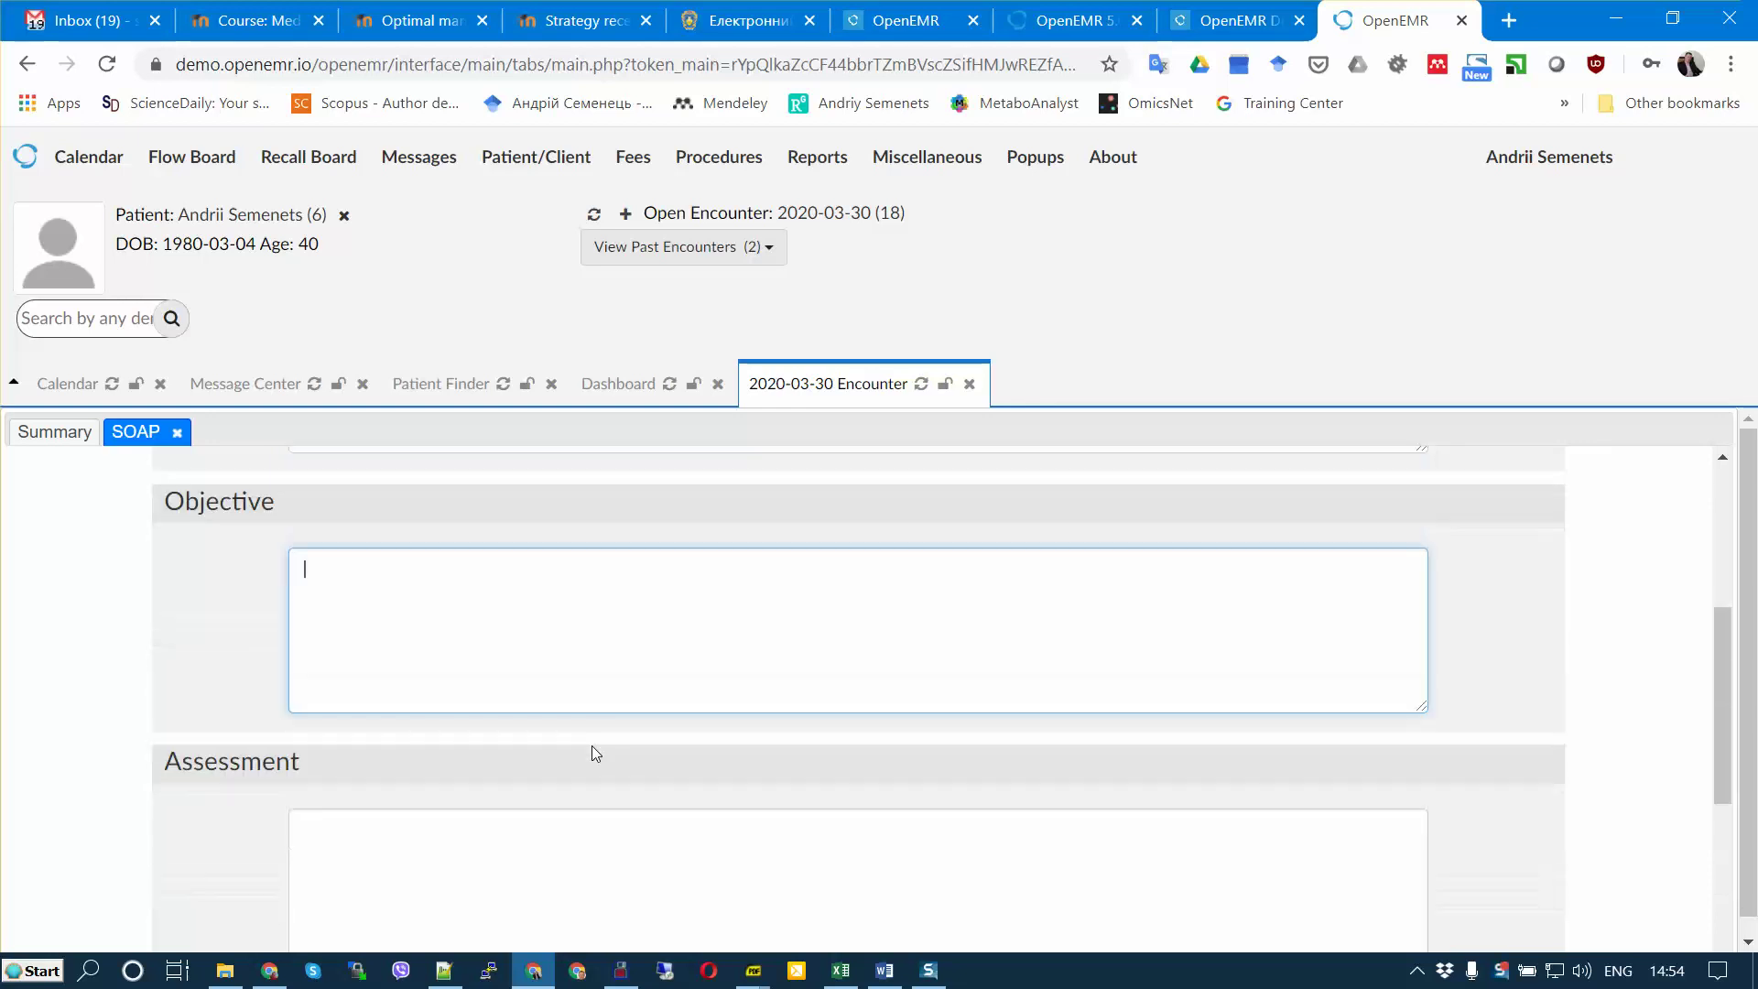
text(fever h)
key(BackSpace)
key(BackSpace)
text(temp)
key(Left)
key(Left)
key(Left)
key(Return)
text(39C)
Step: Enter the assessment 'COVID-2019 - positive'
scroll(599, 746, down, 3)
click(438, 611)
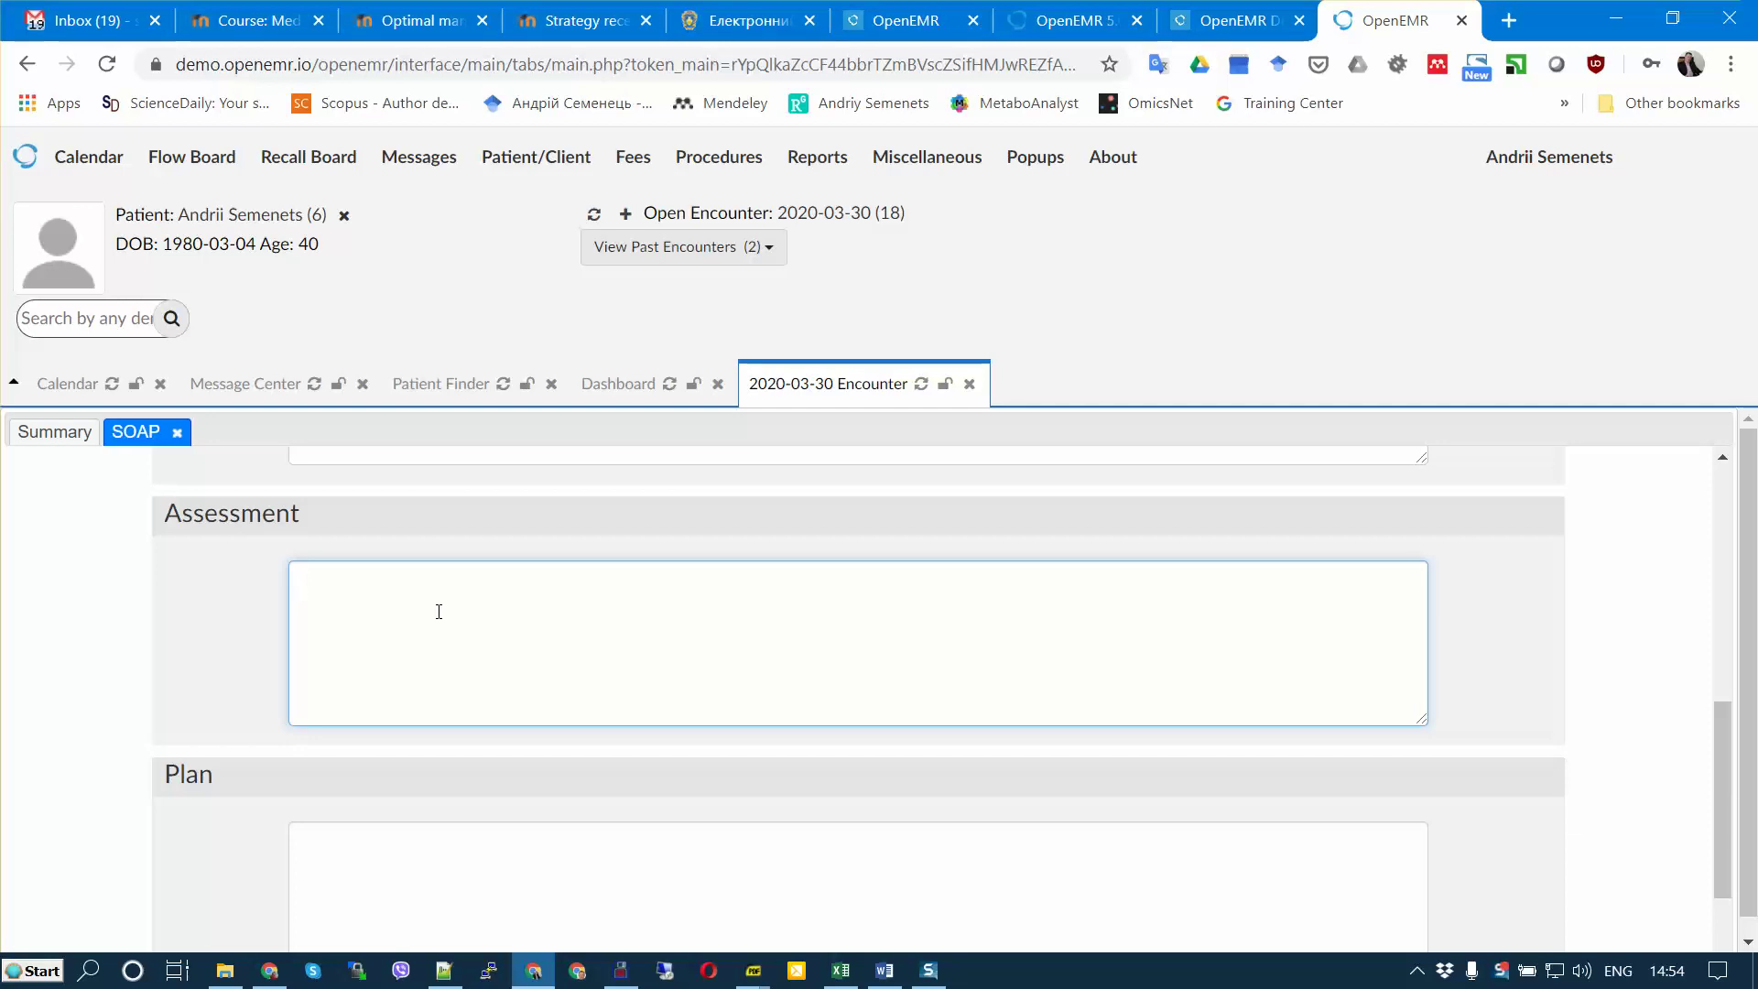
text(COVID-2019 - positive)
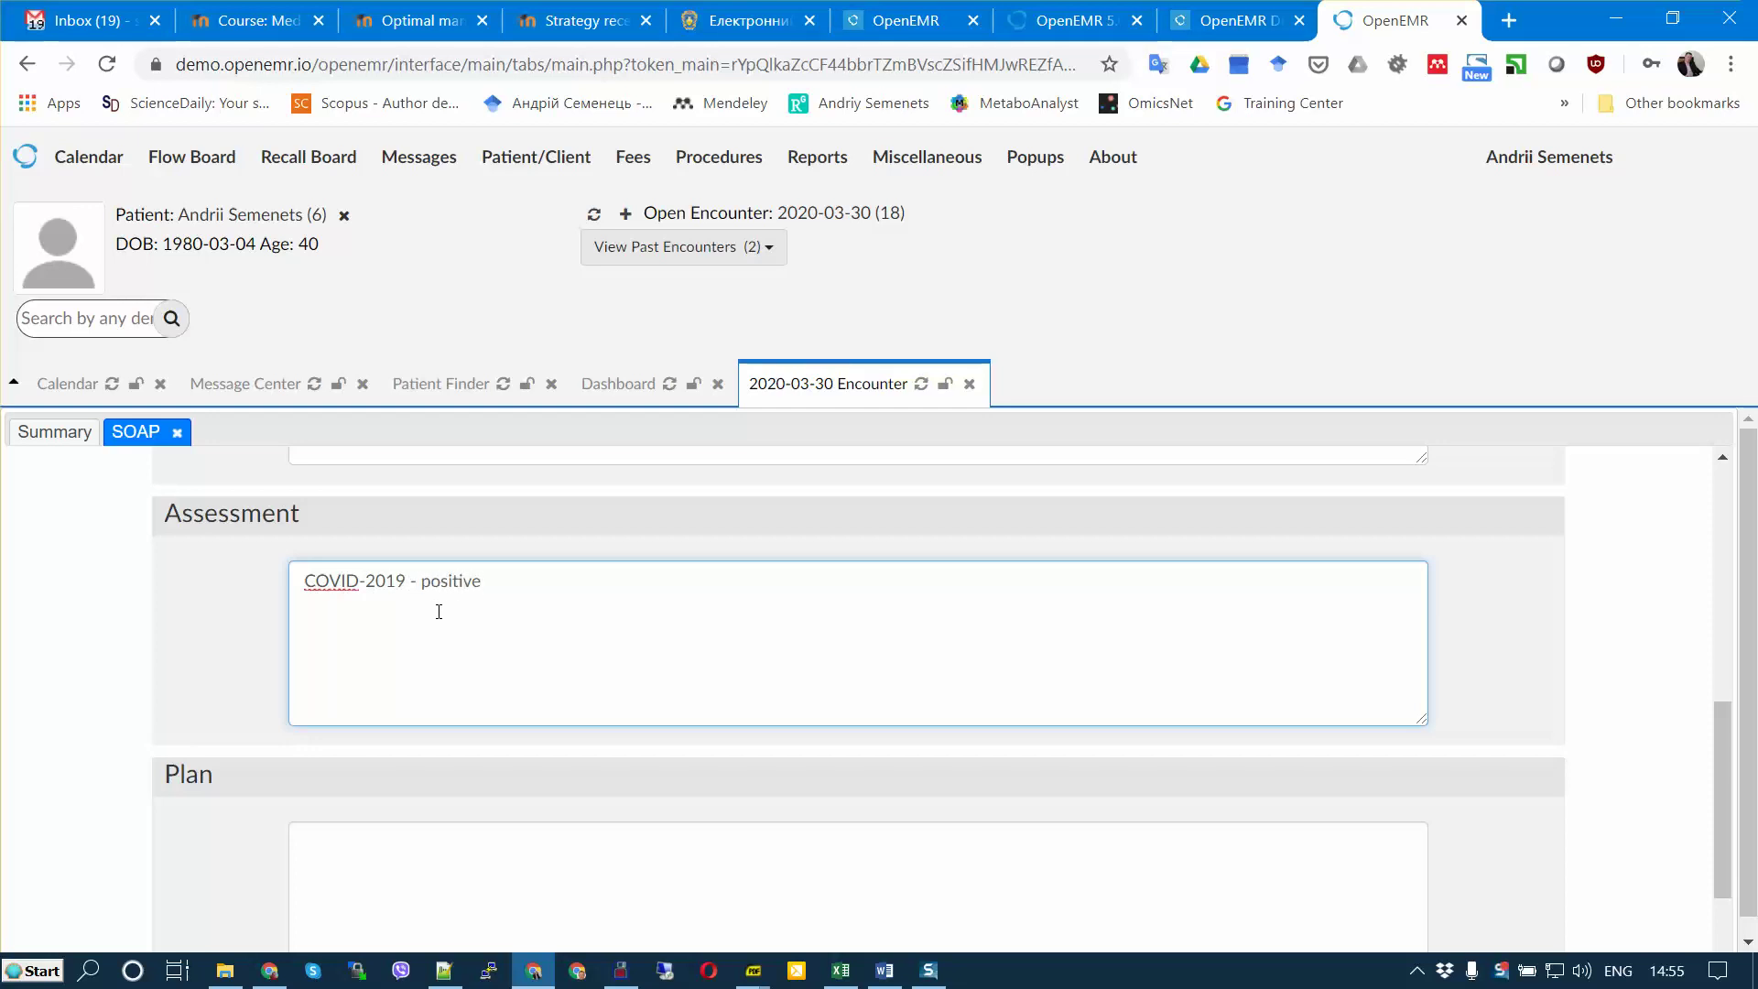
Step: Enter the plan 'paracetamol 500mg / observation', correct the spelling, and save the SOAP note
click(377, 846)
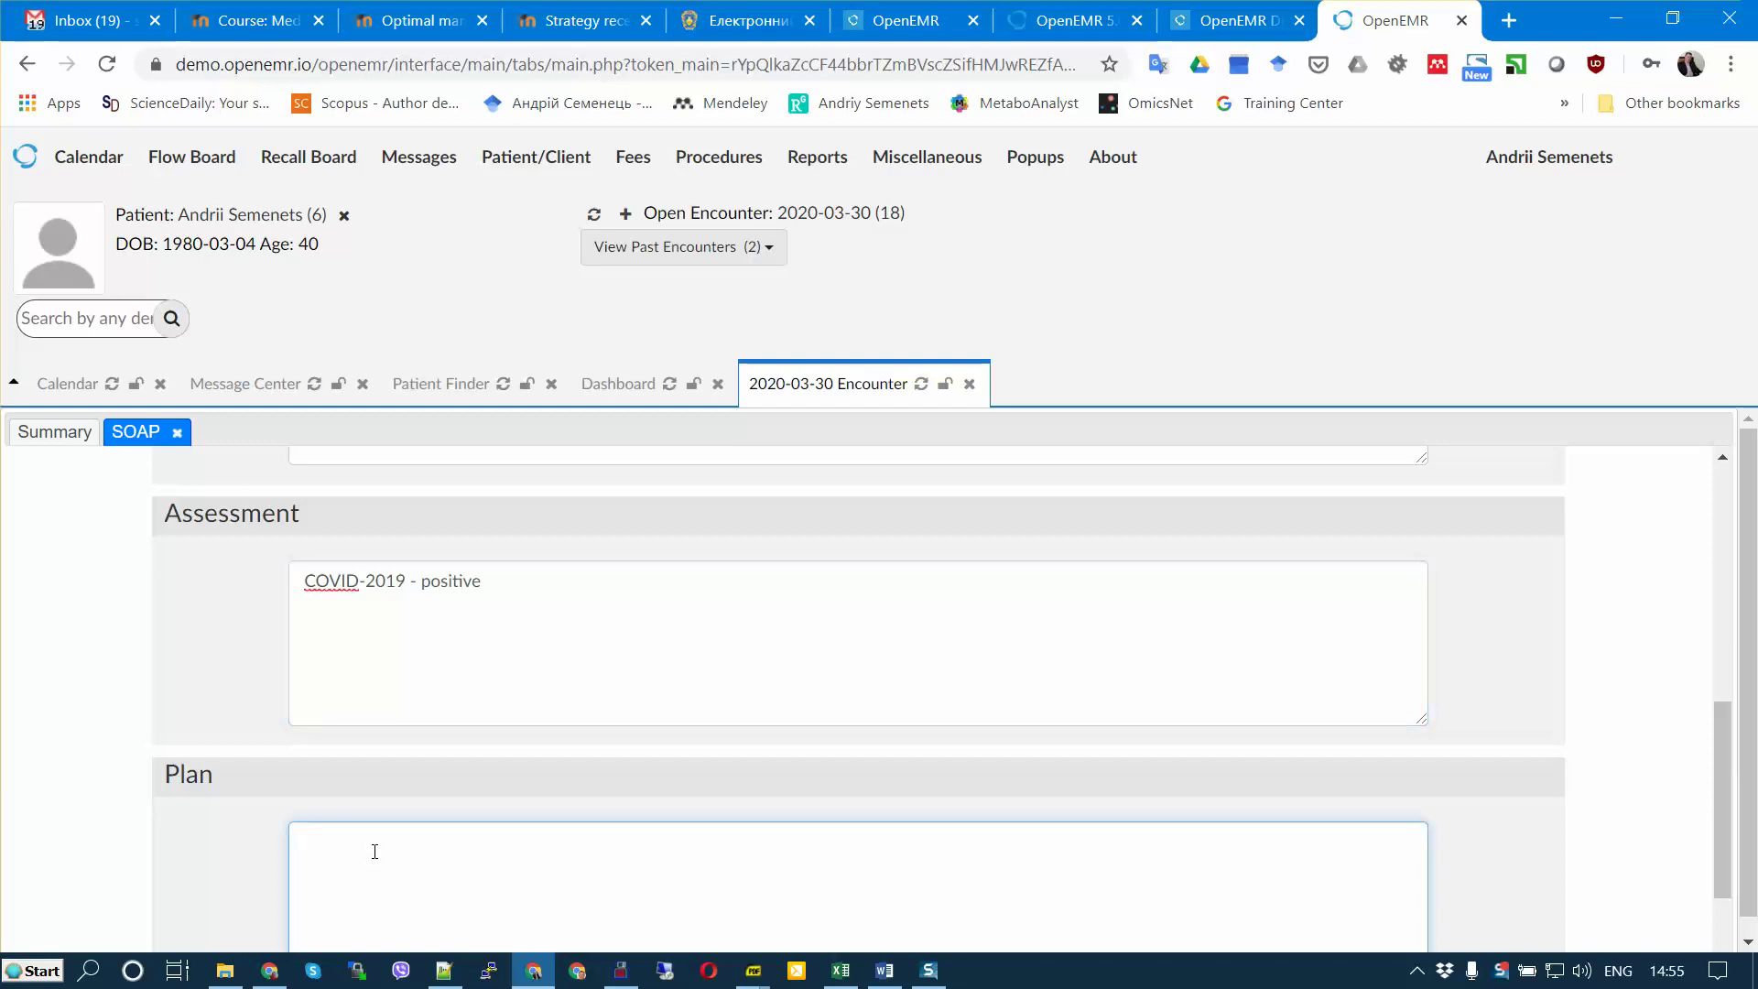
text(observetaion)
key(Home)
key(Return)
text(paracetamo)
text( 40)
text(500m)
text(g)
scroll(573, 858, down, 1)
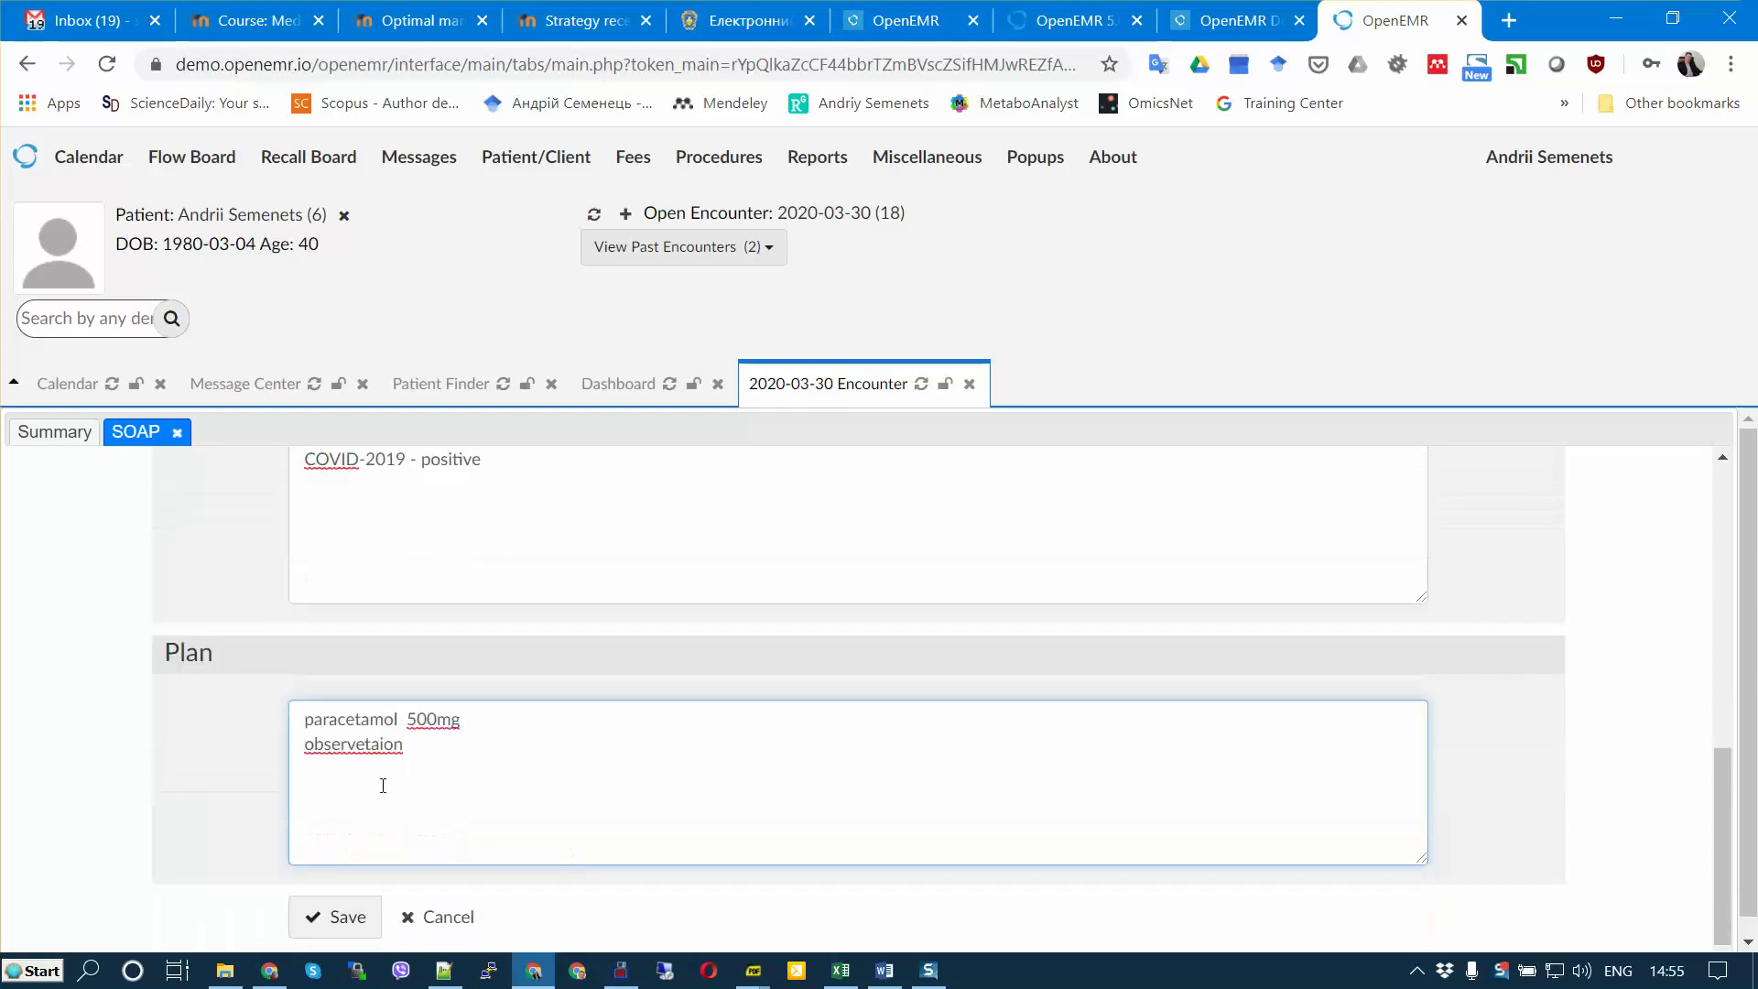
right_click(364, 751)
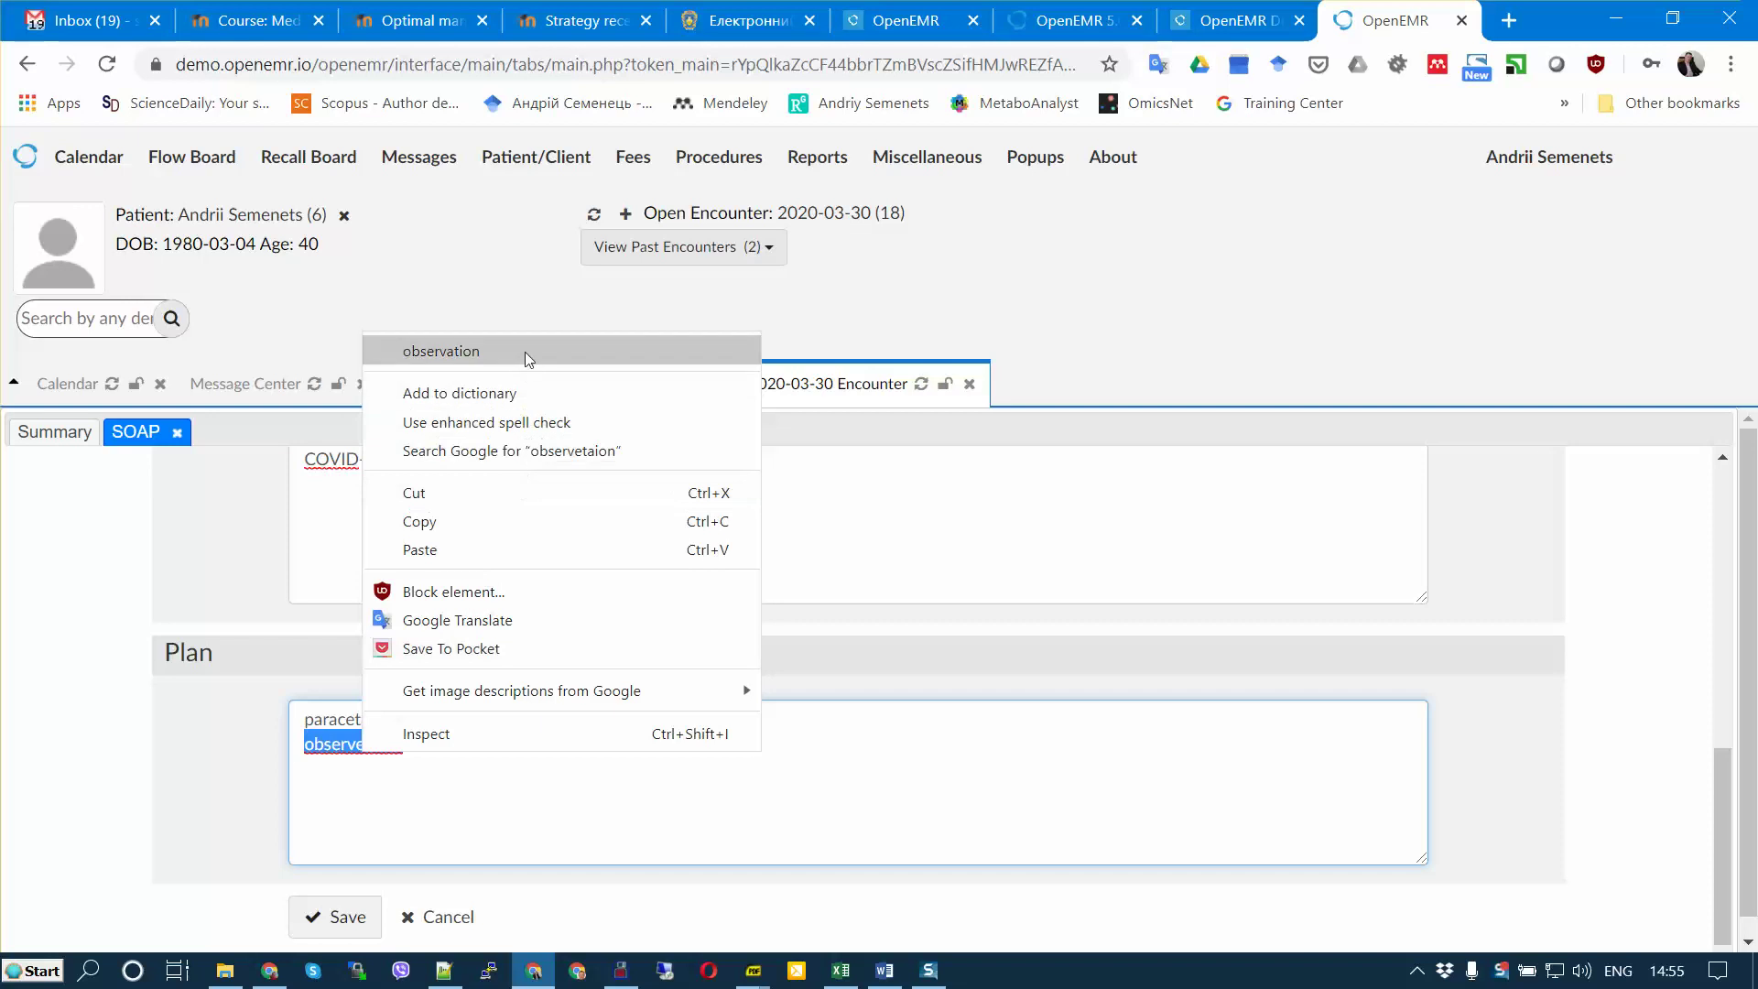
click(440, 349)
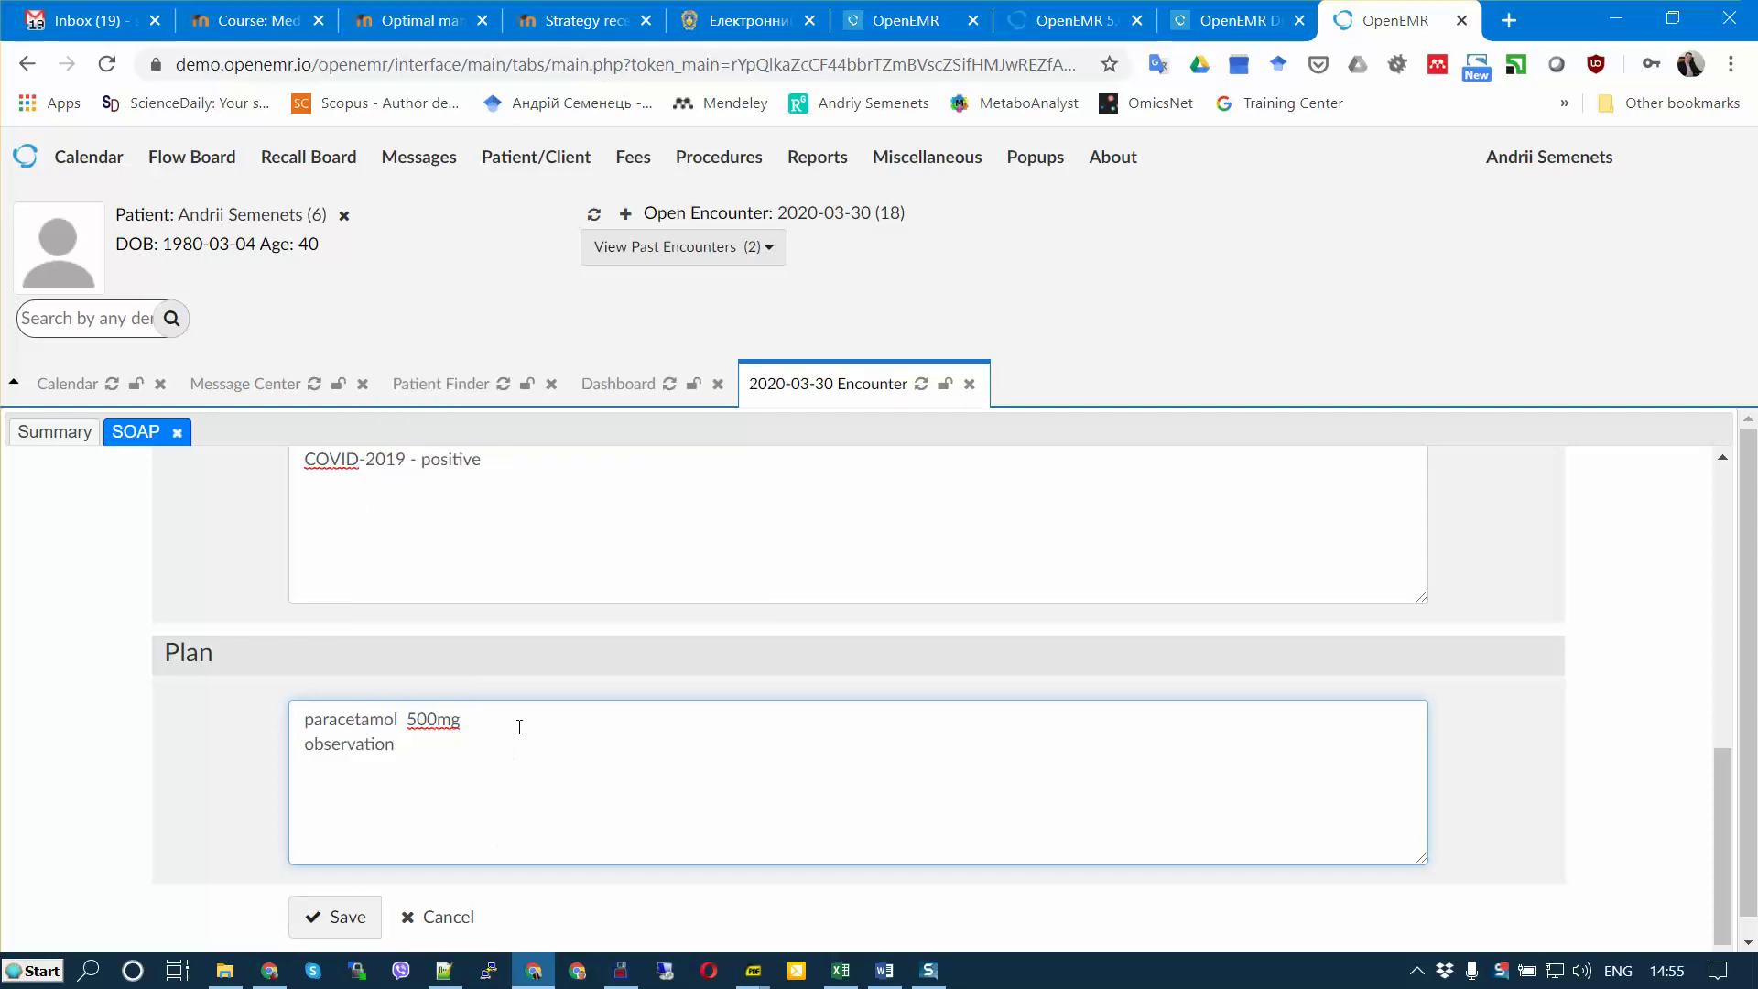
click(345, 920)
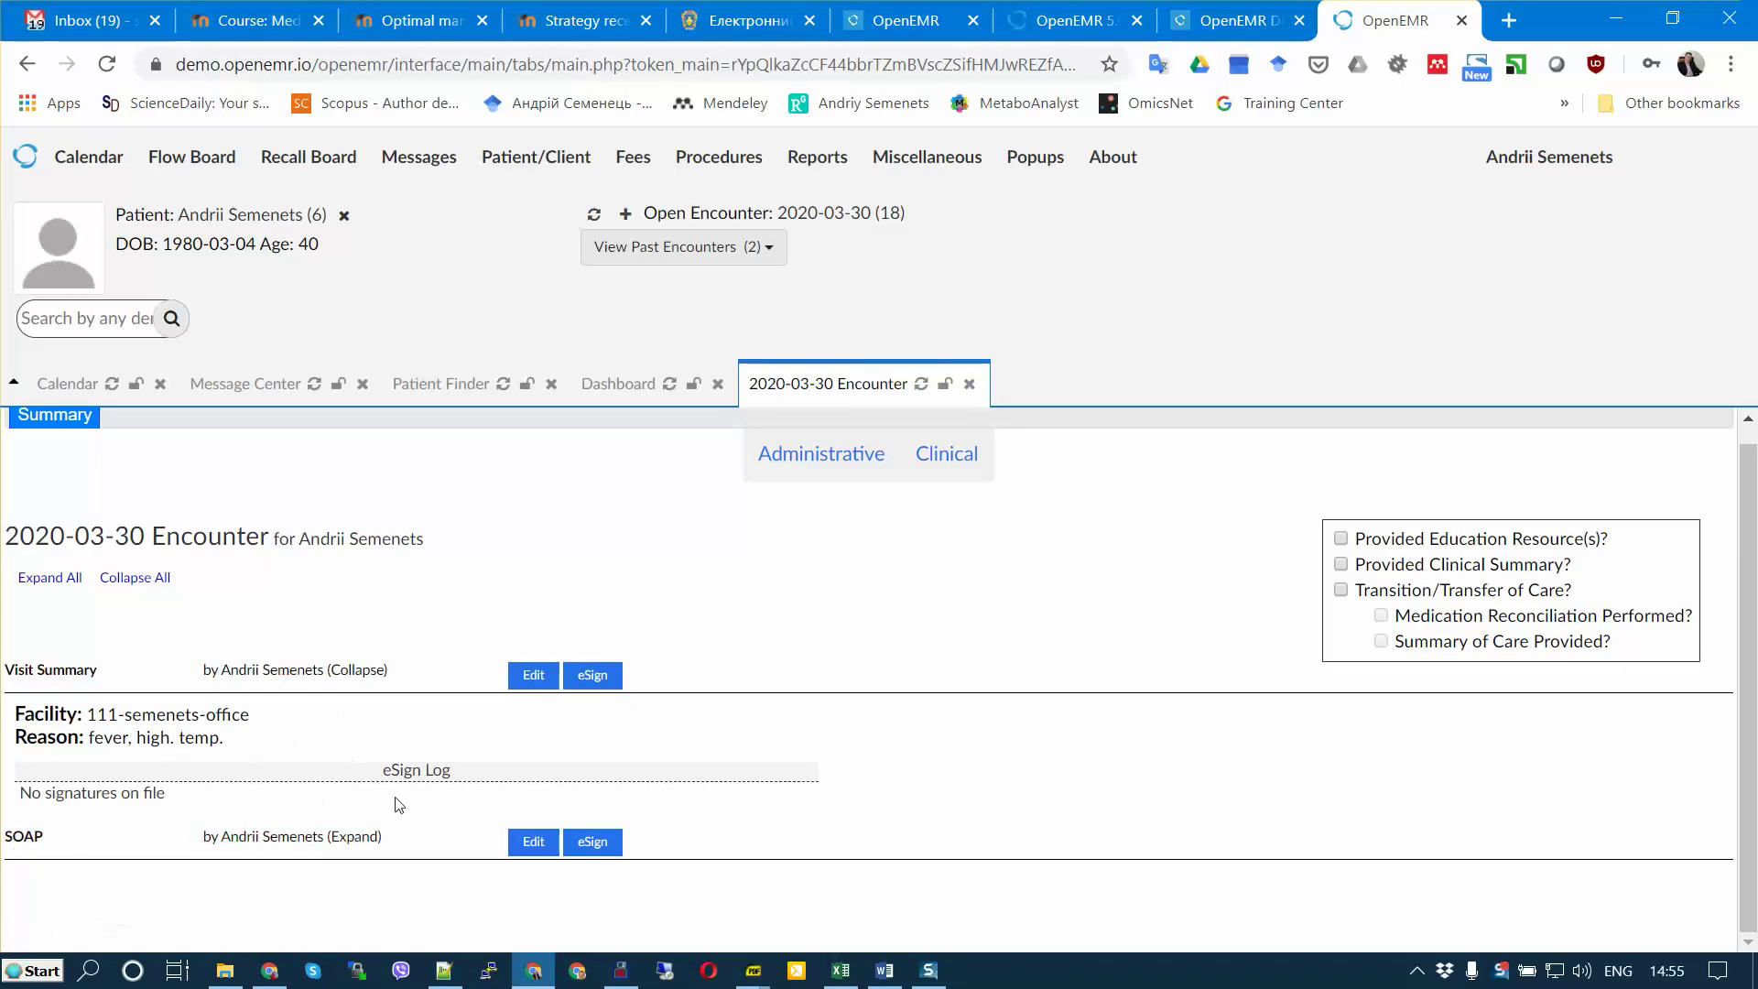
Step: Reopen the SOAP note and save it again
click(534, 844)
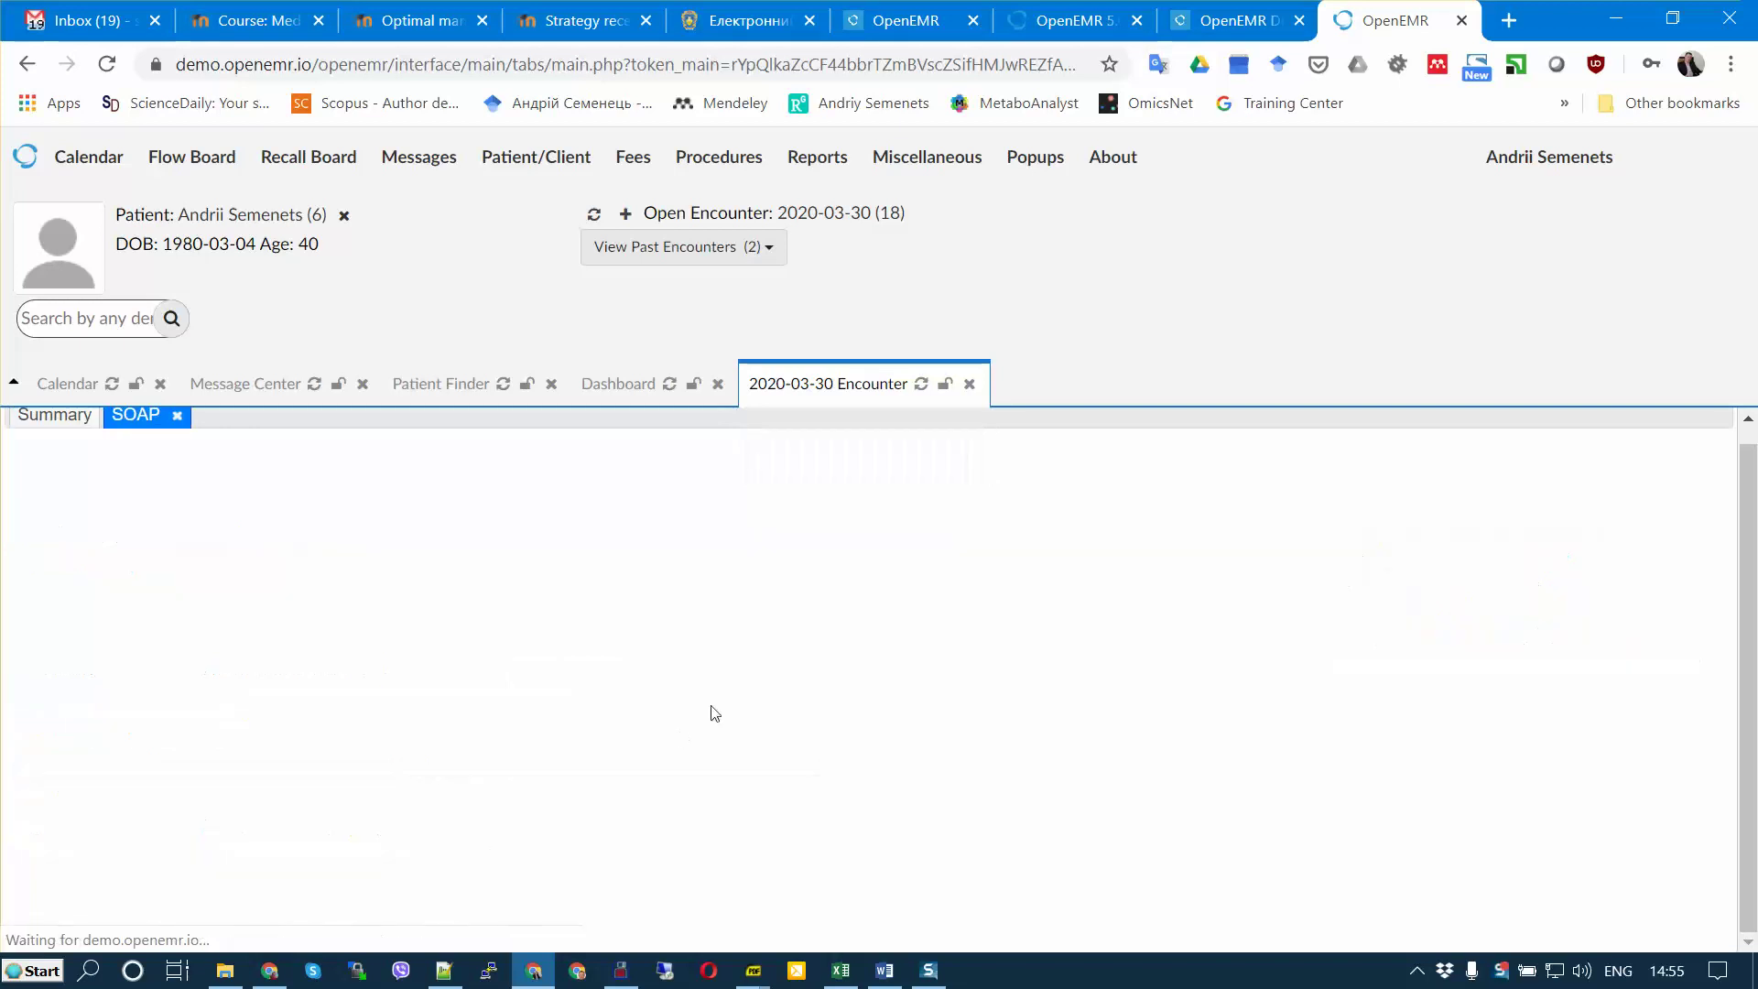
scroll(717, 700, down, 10)
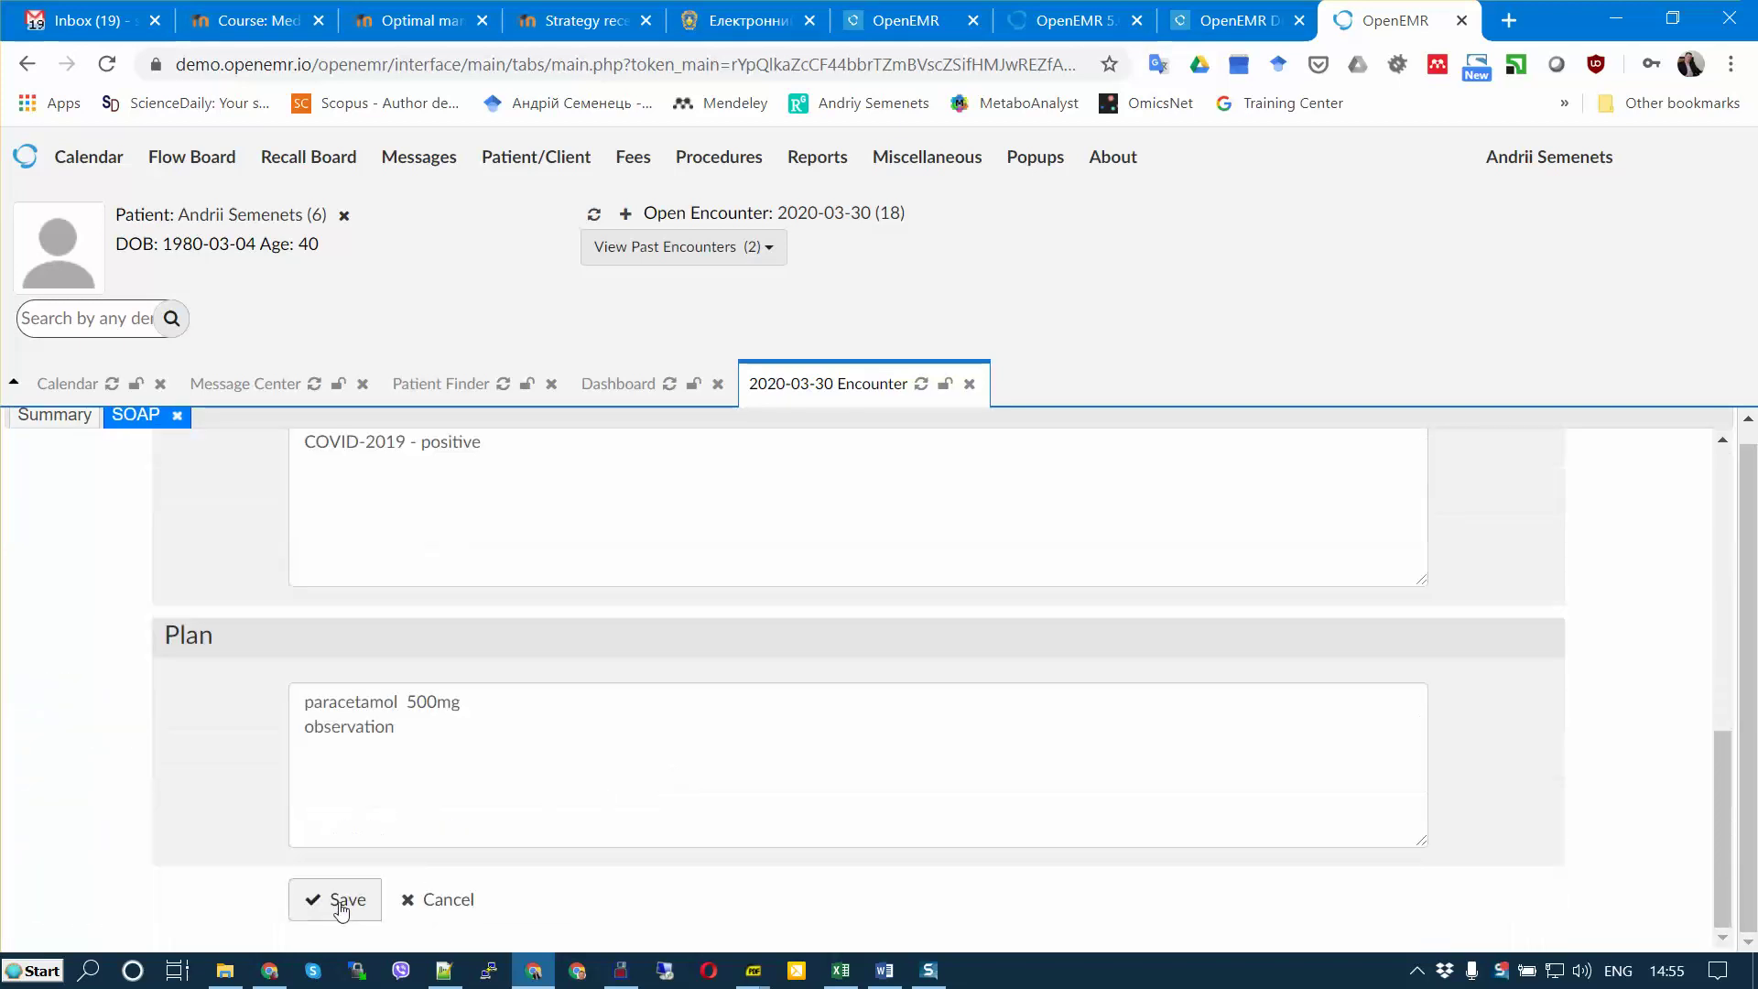
click(340, 903)
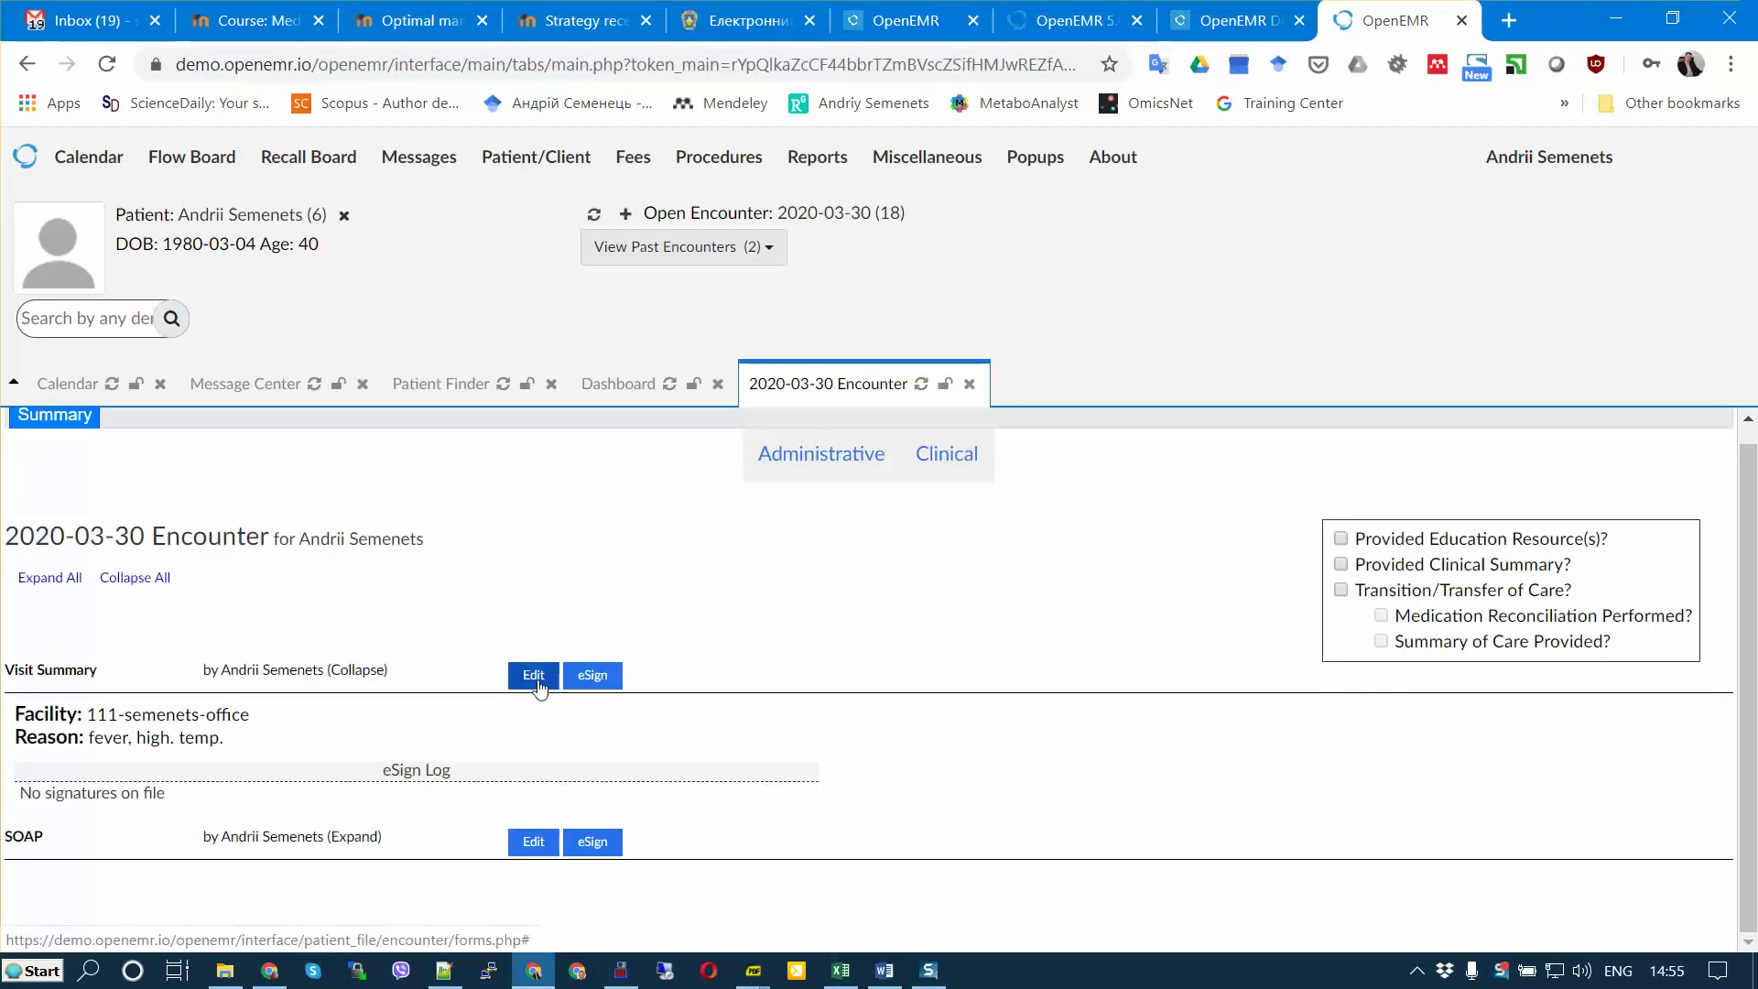
Step: Save the visit summary details, then reopen it at the Link/Add Issues section
click(537, 678)
scroll(769, 797, down, 6)
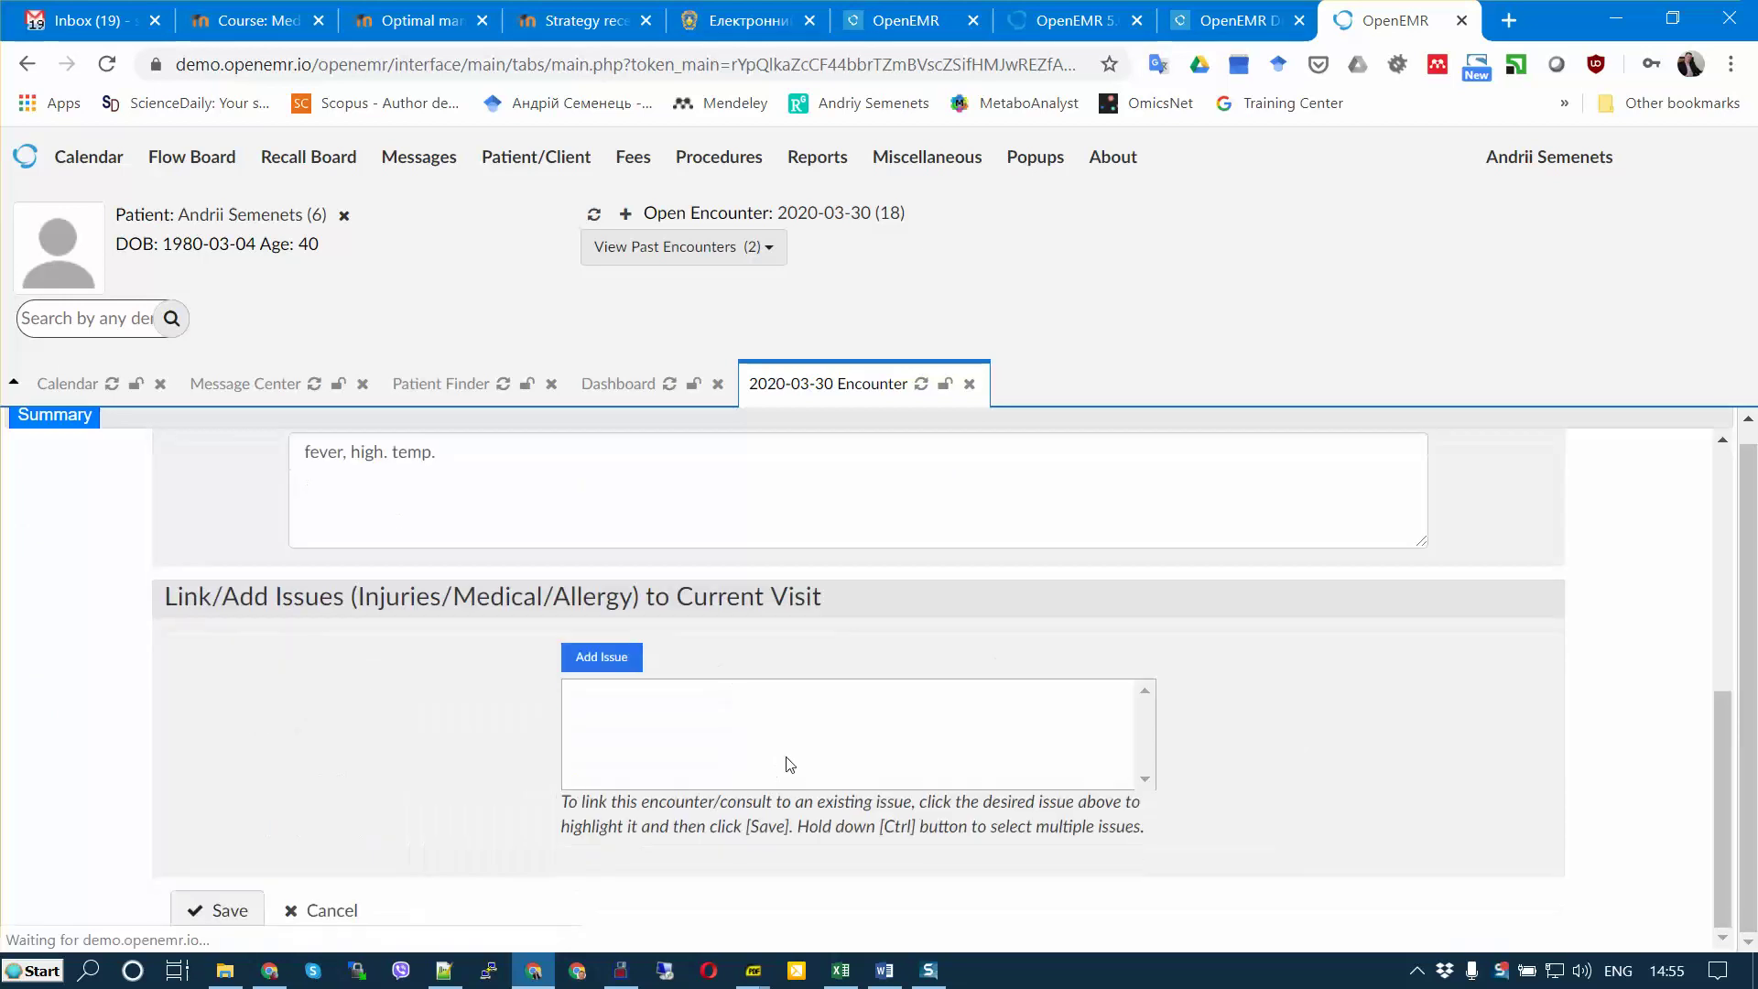
click(231, 915)
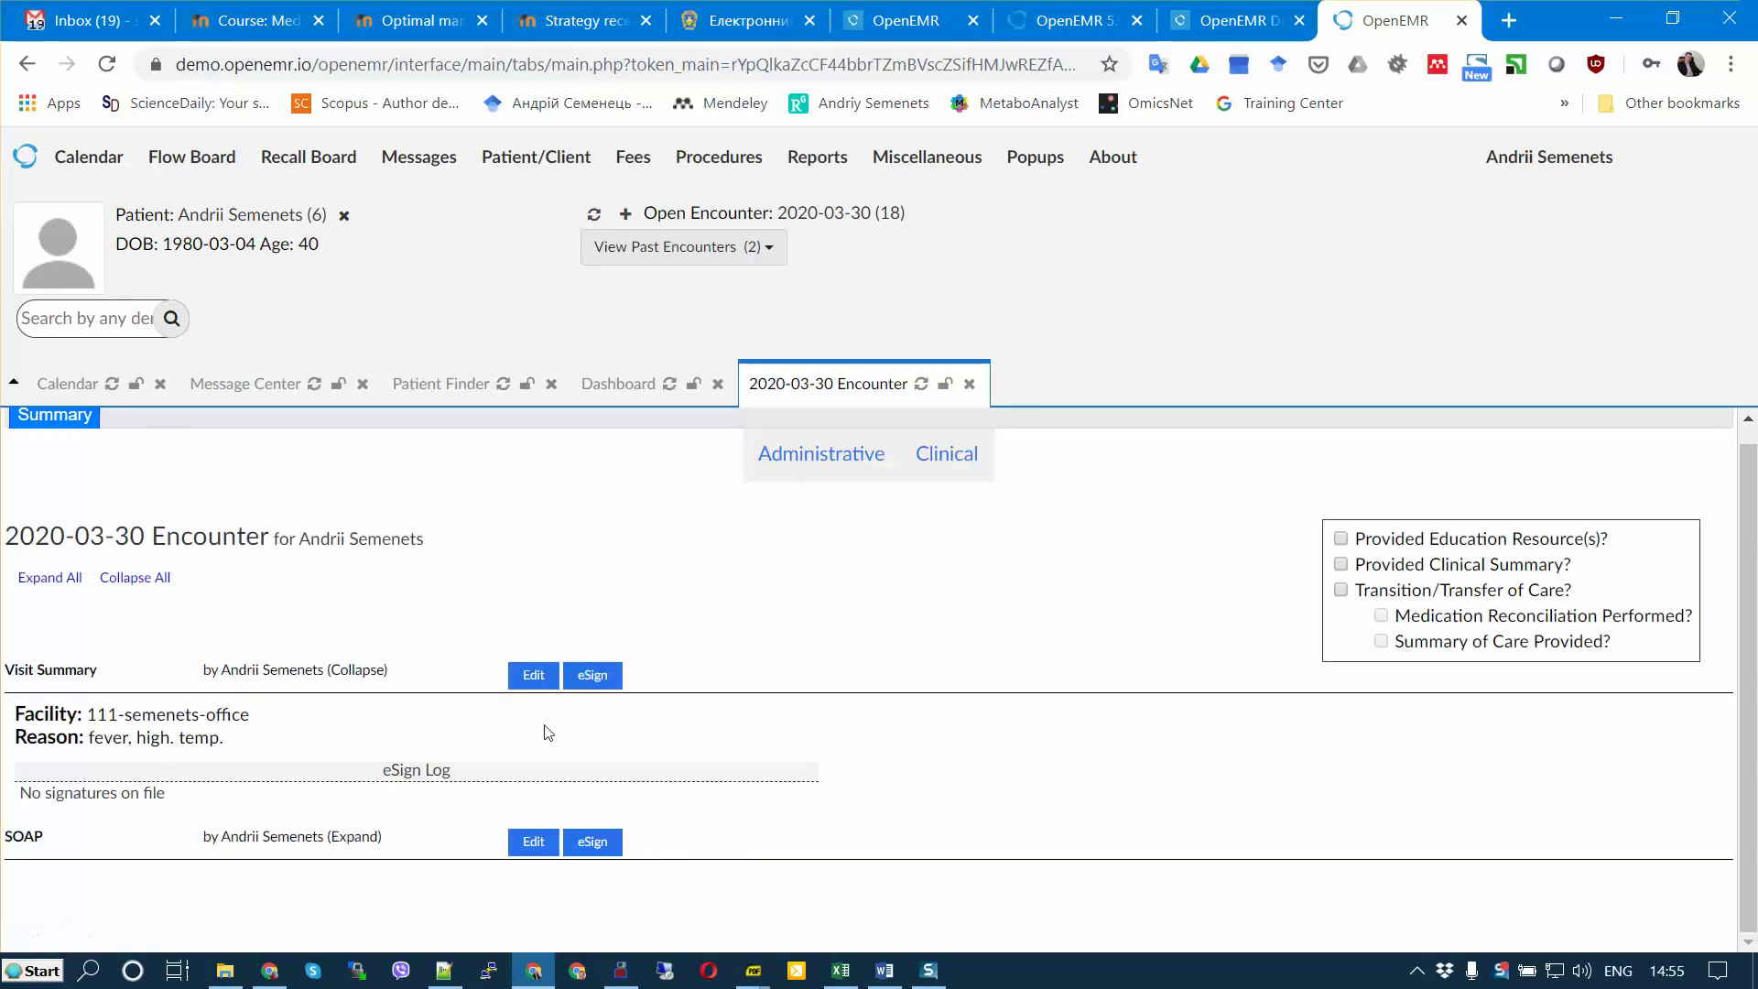
click(528, 675)
scroll(567, 730, down, 6)
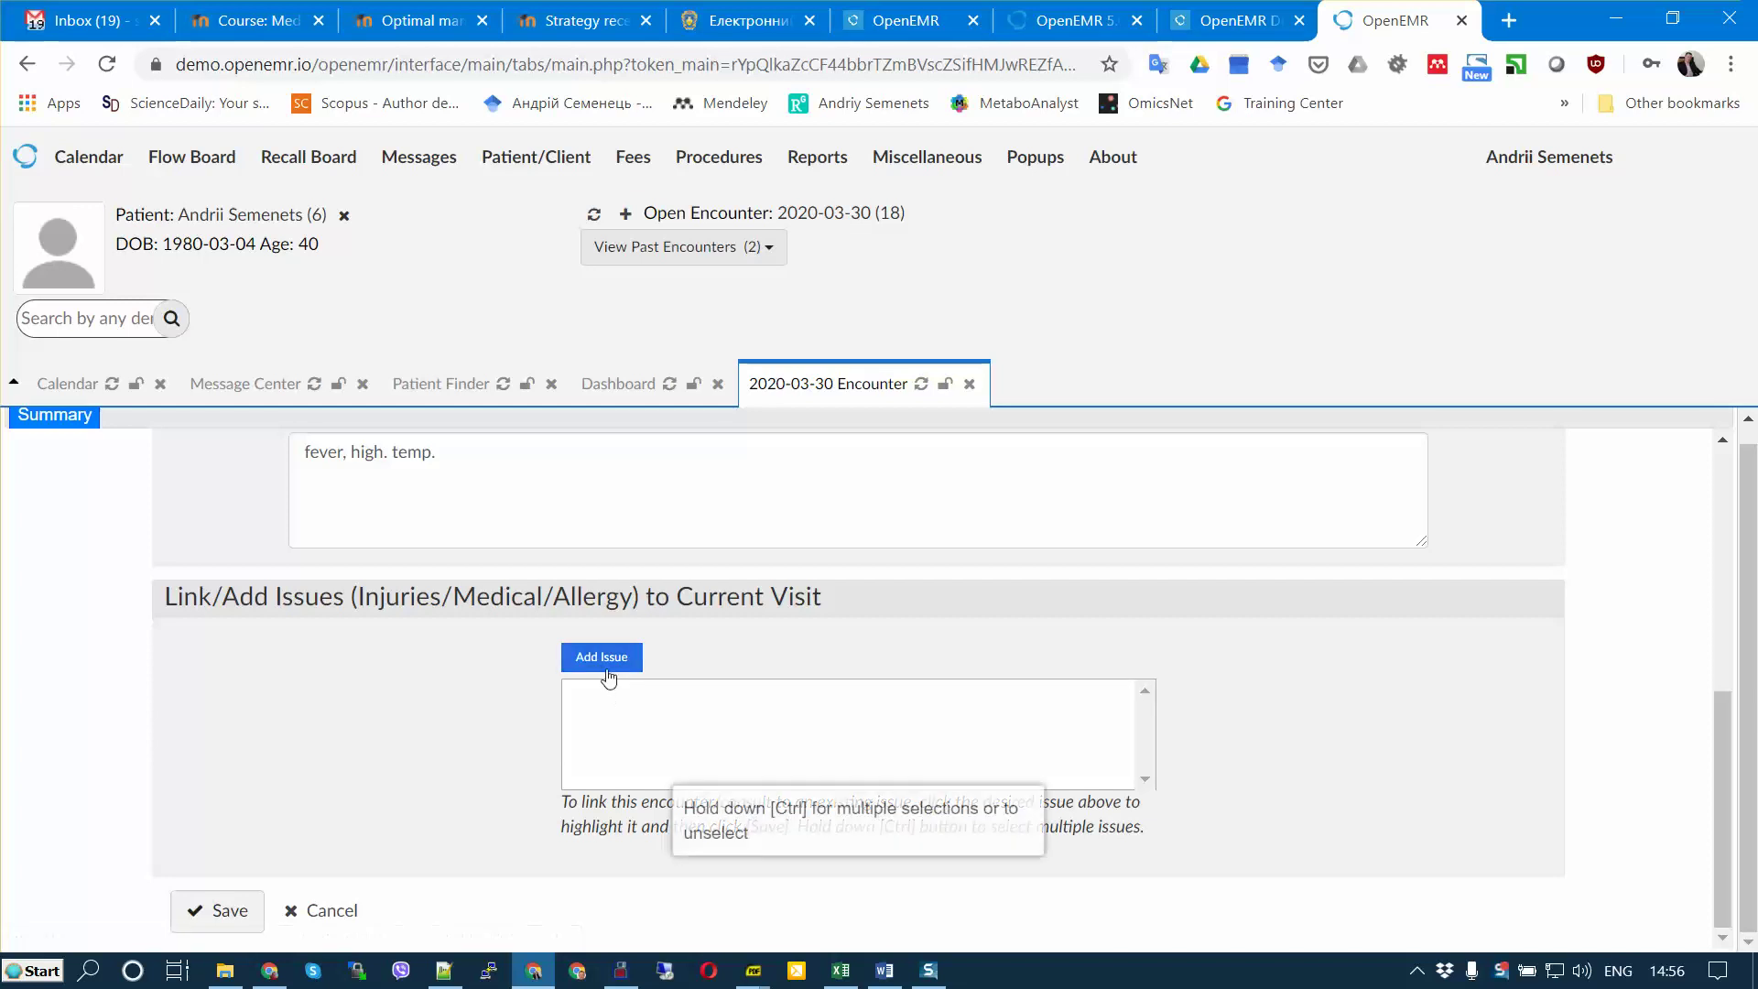
Step: Add a new issue to this visit with asthma as the problem
click(601, 663)
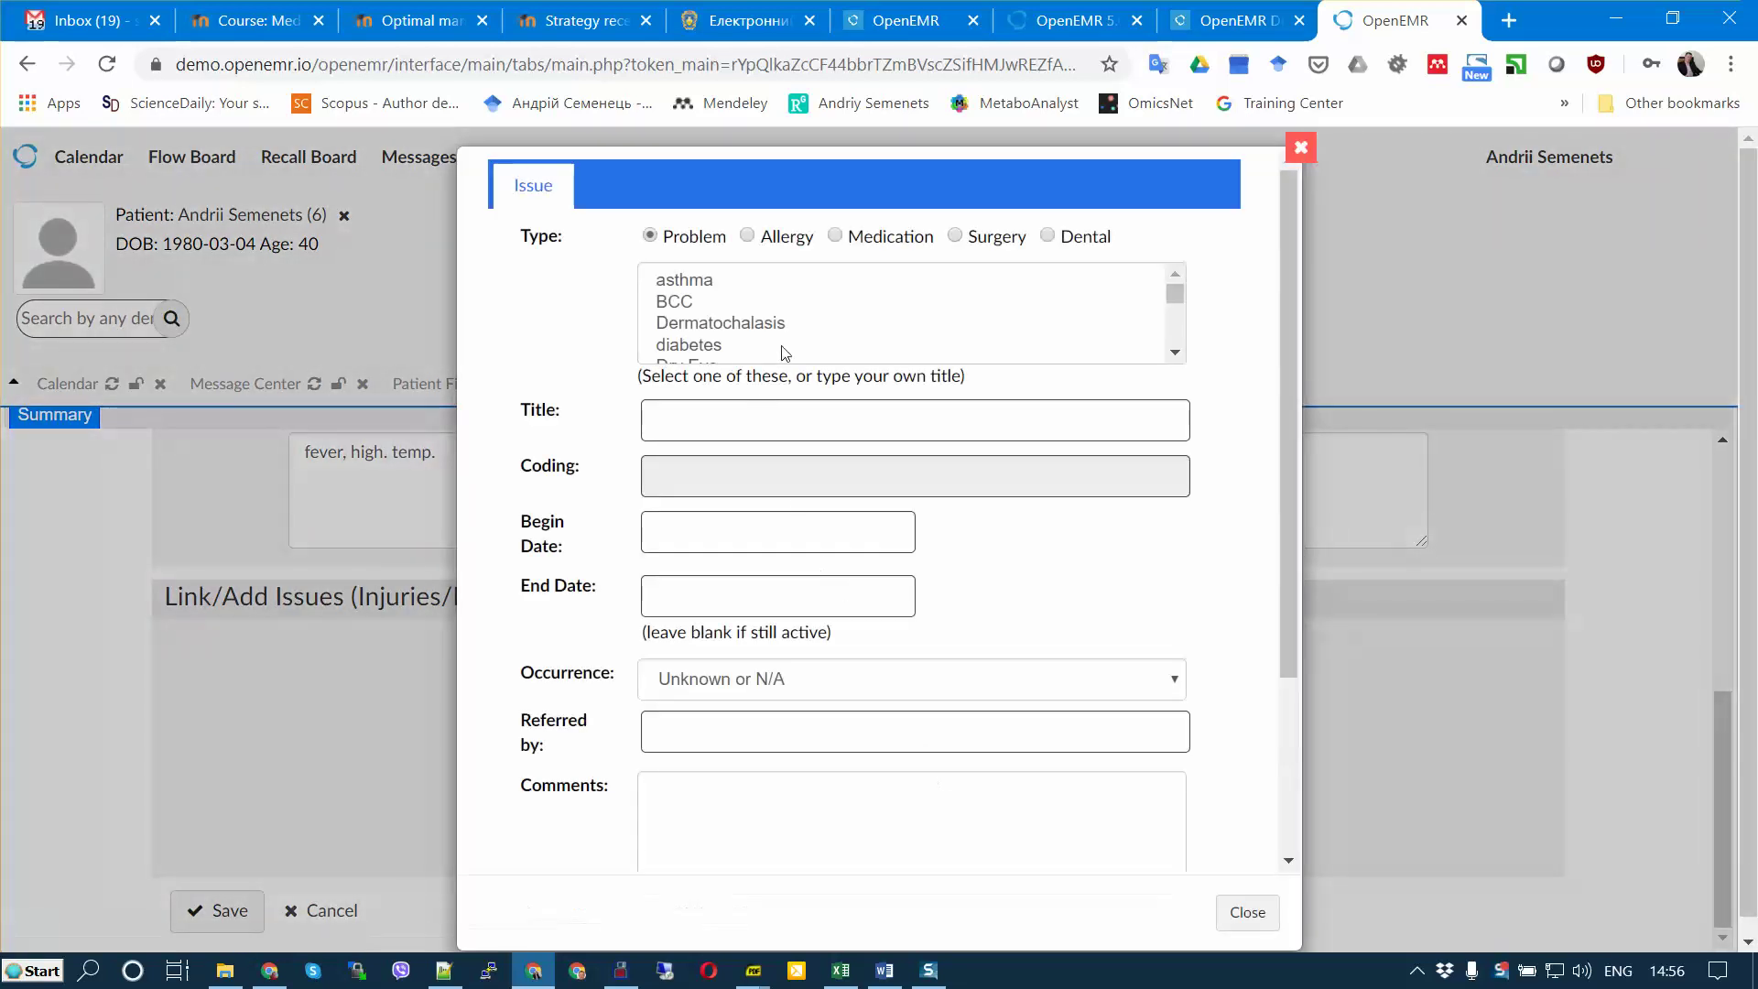
scroll(776, 337, down, 2)
scroll(776, 337, down, 2)
scroll(777, 337, up, 6)
click(725, 316)
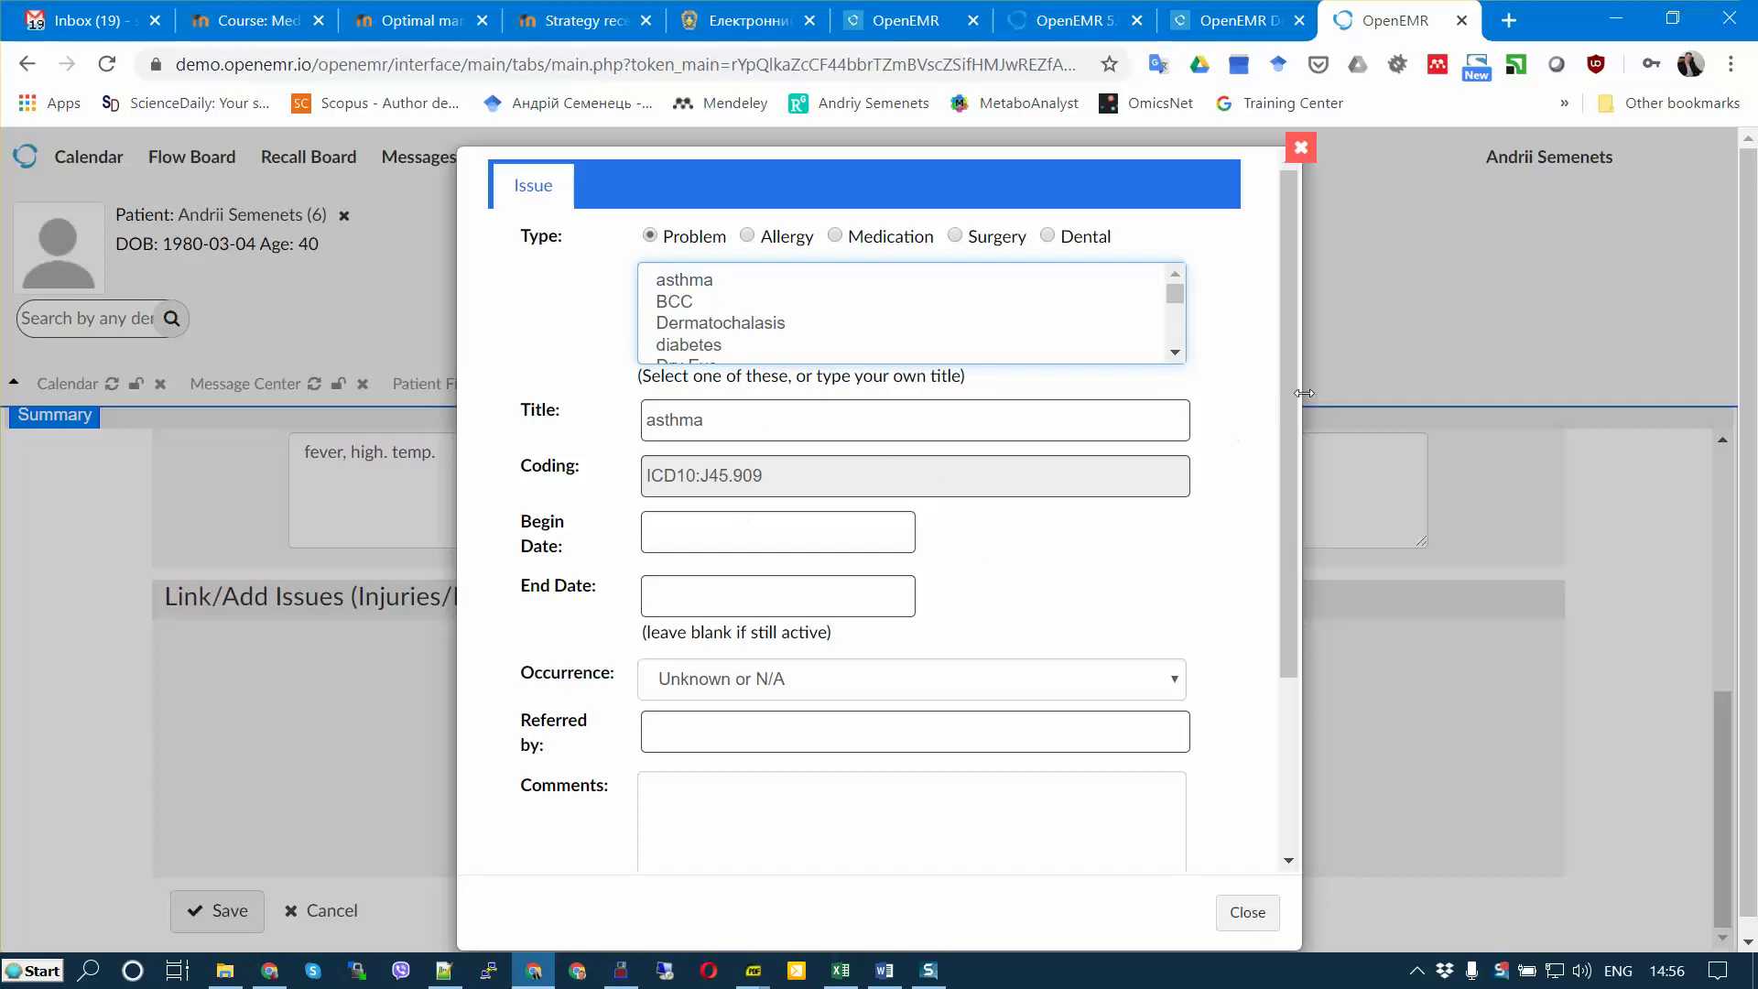
mouse_move(1290, 388)
mouse_down()
mouse_move(1291, 419)
mouse_move(1295, 387)
mouse_up()
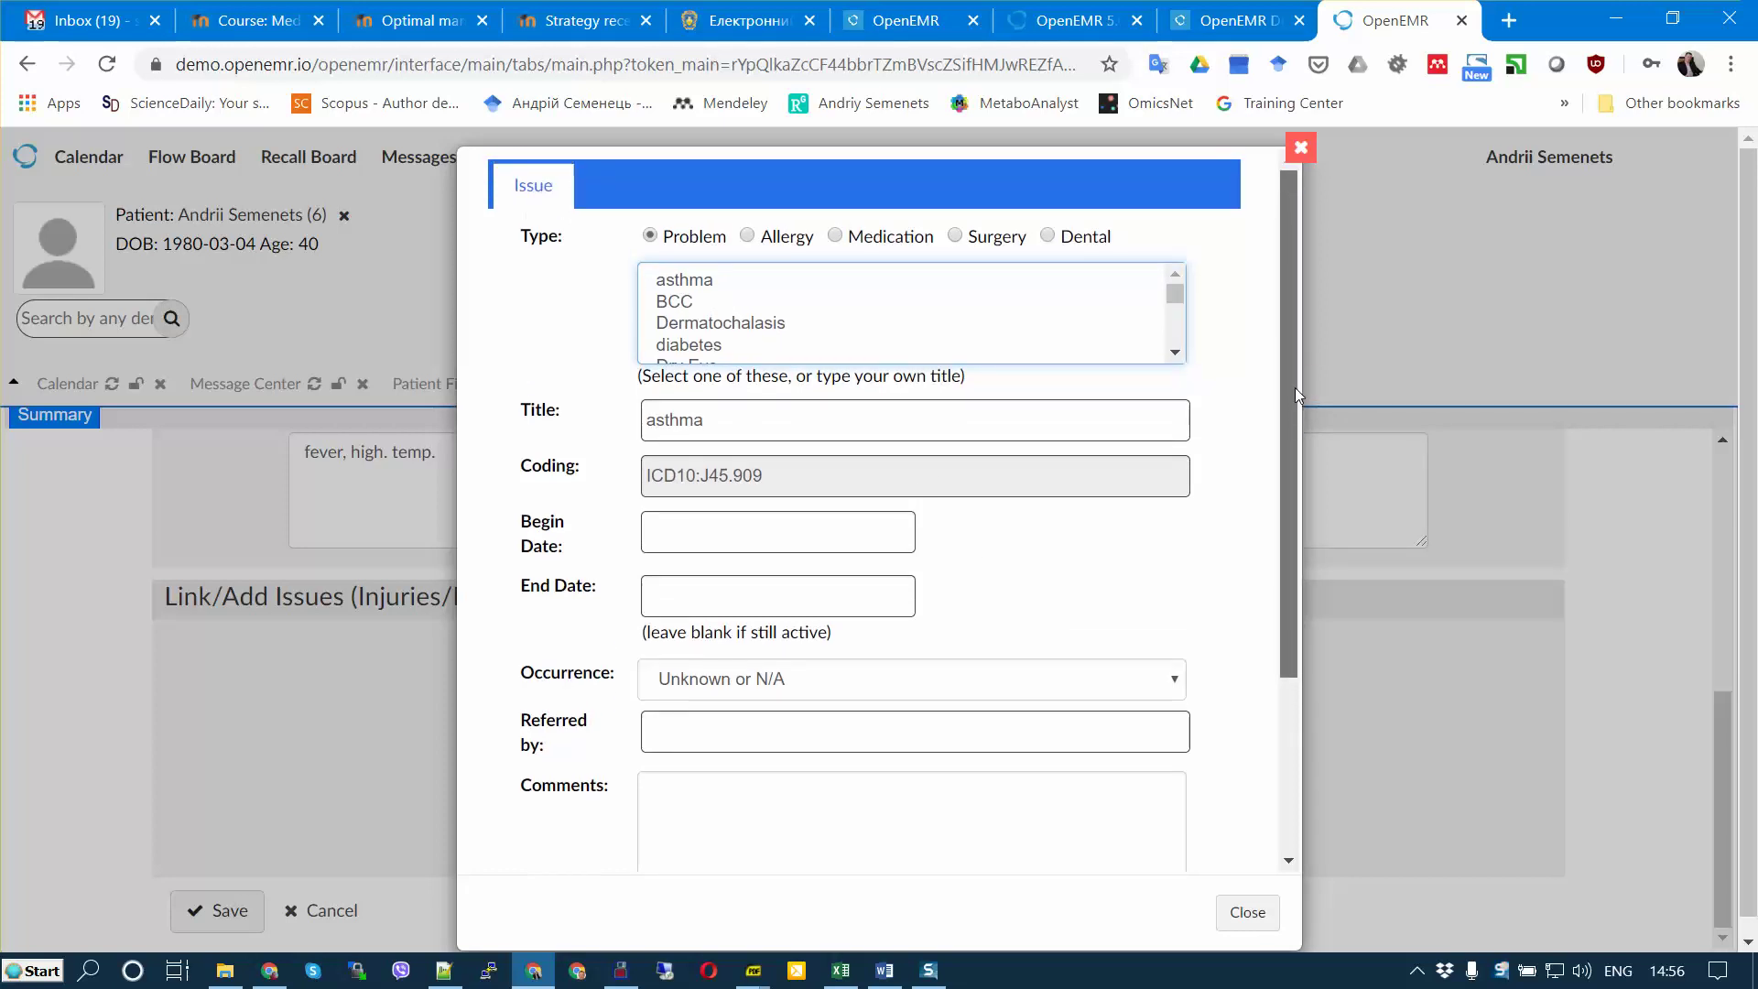
Step: Set the asthma begin date to 2020-02-11, save it, and show the Patient Finder list
click(691, 536)
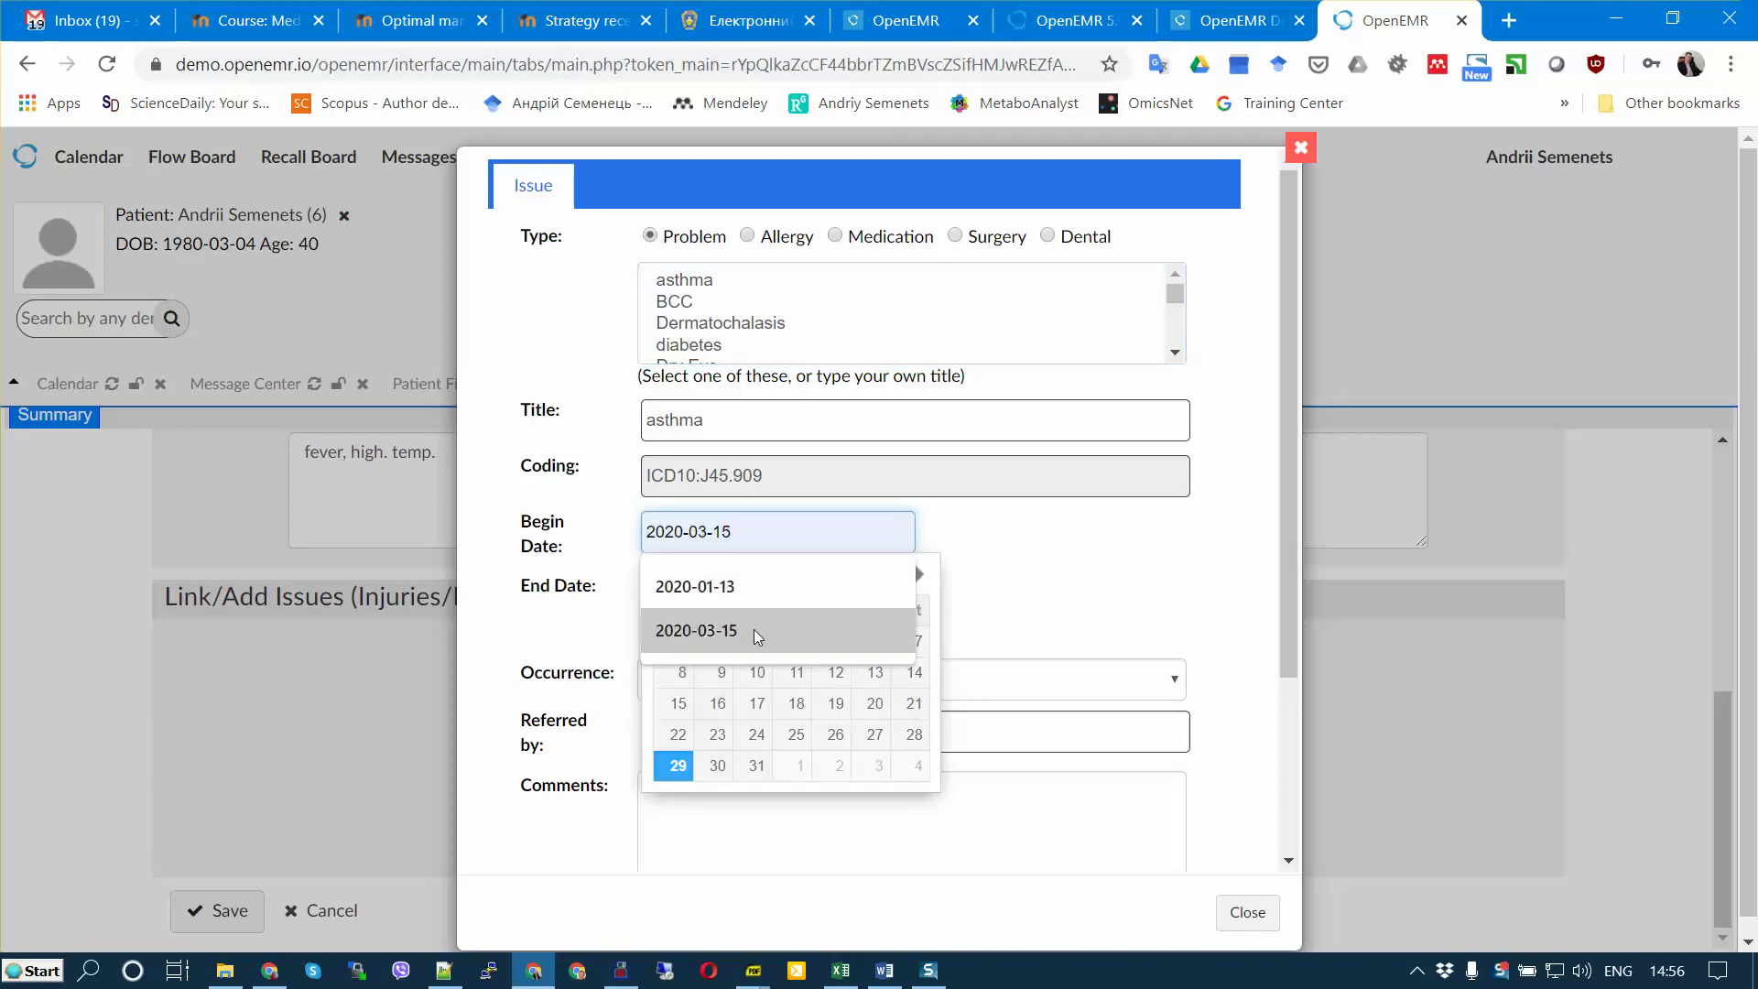
click(752, 595)
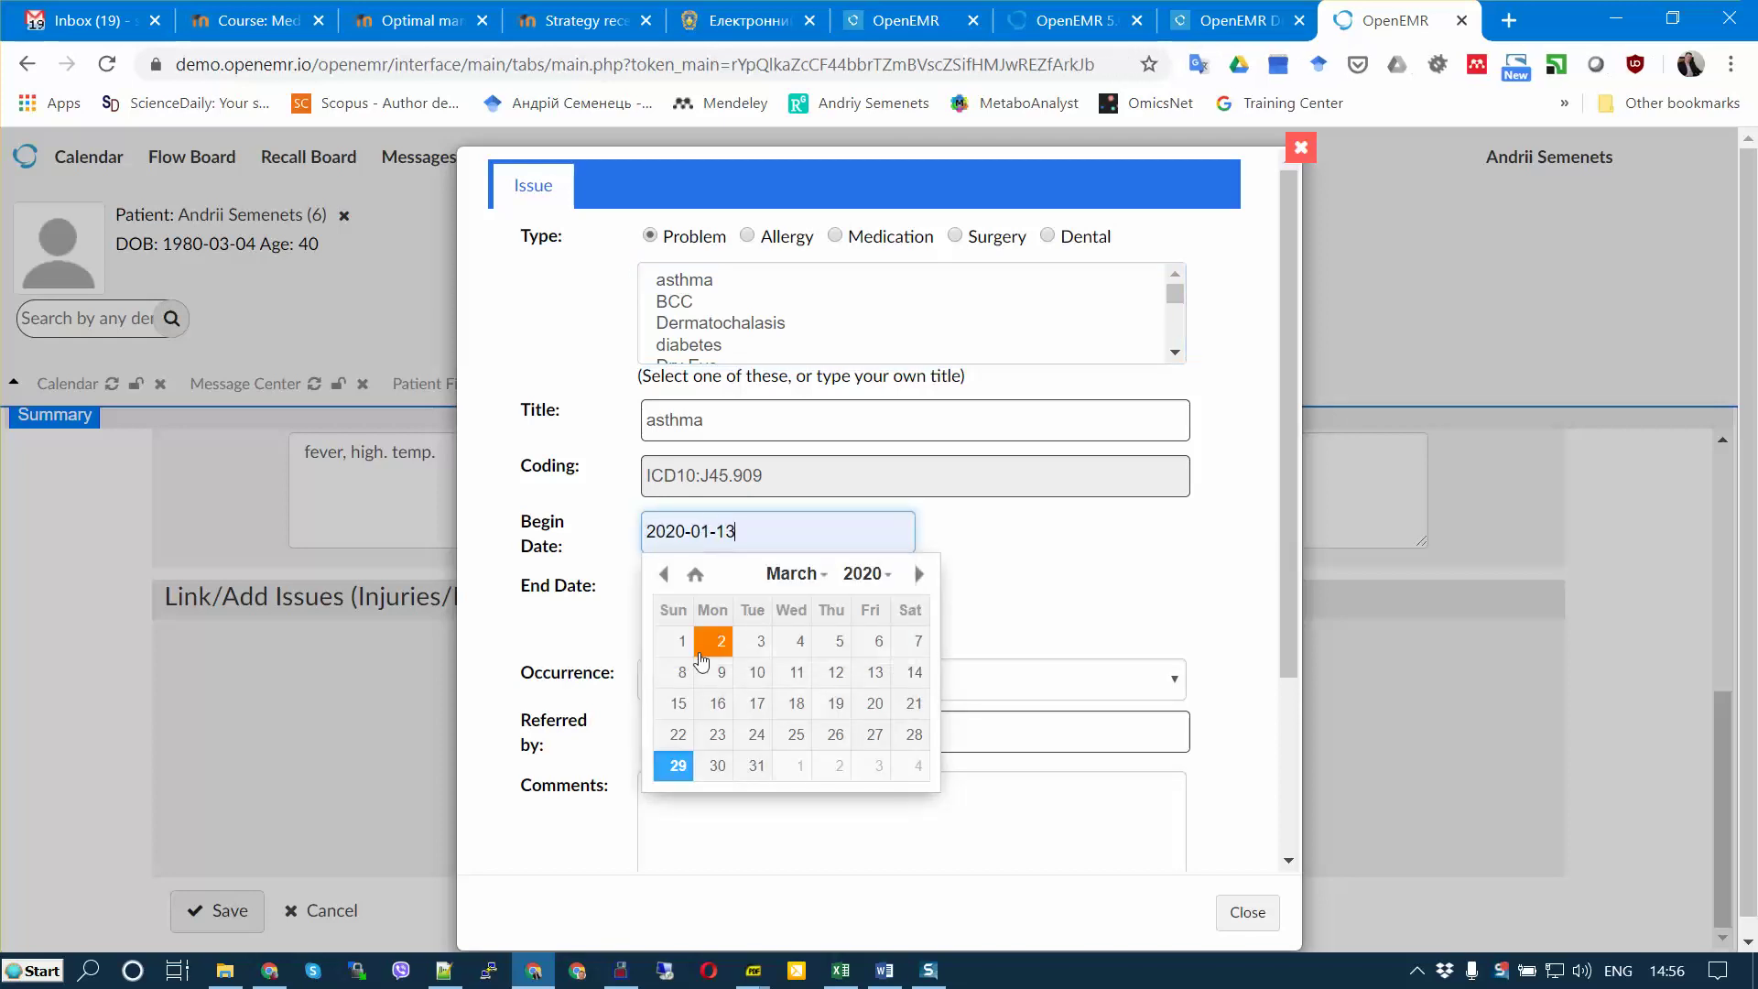
click(665, 574)
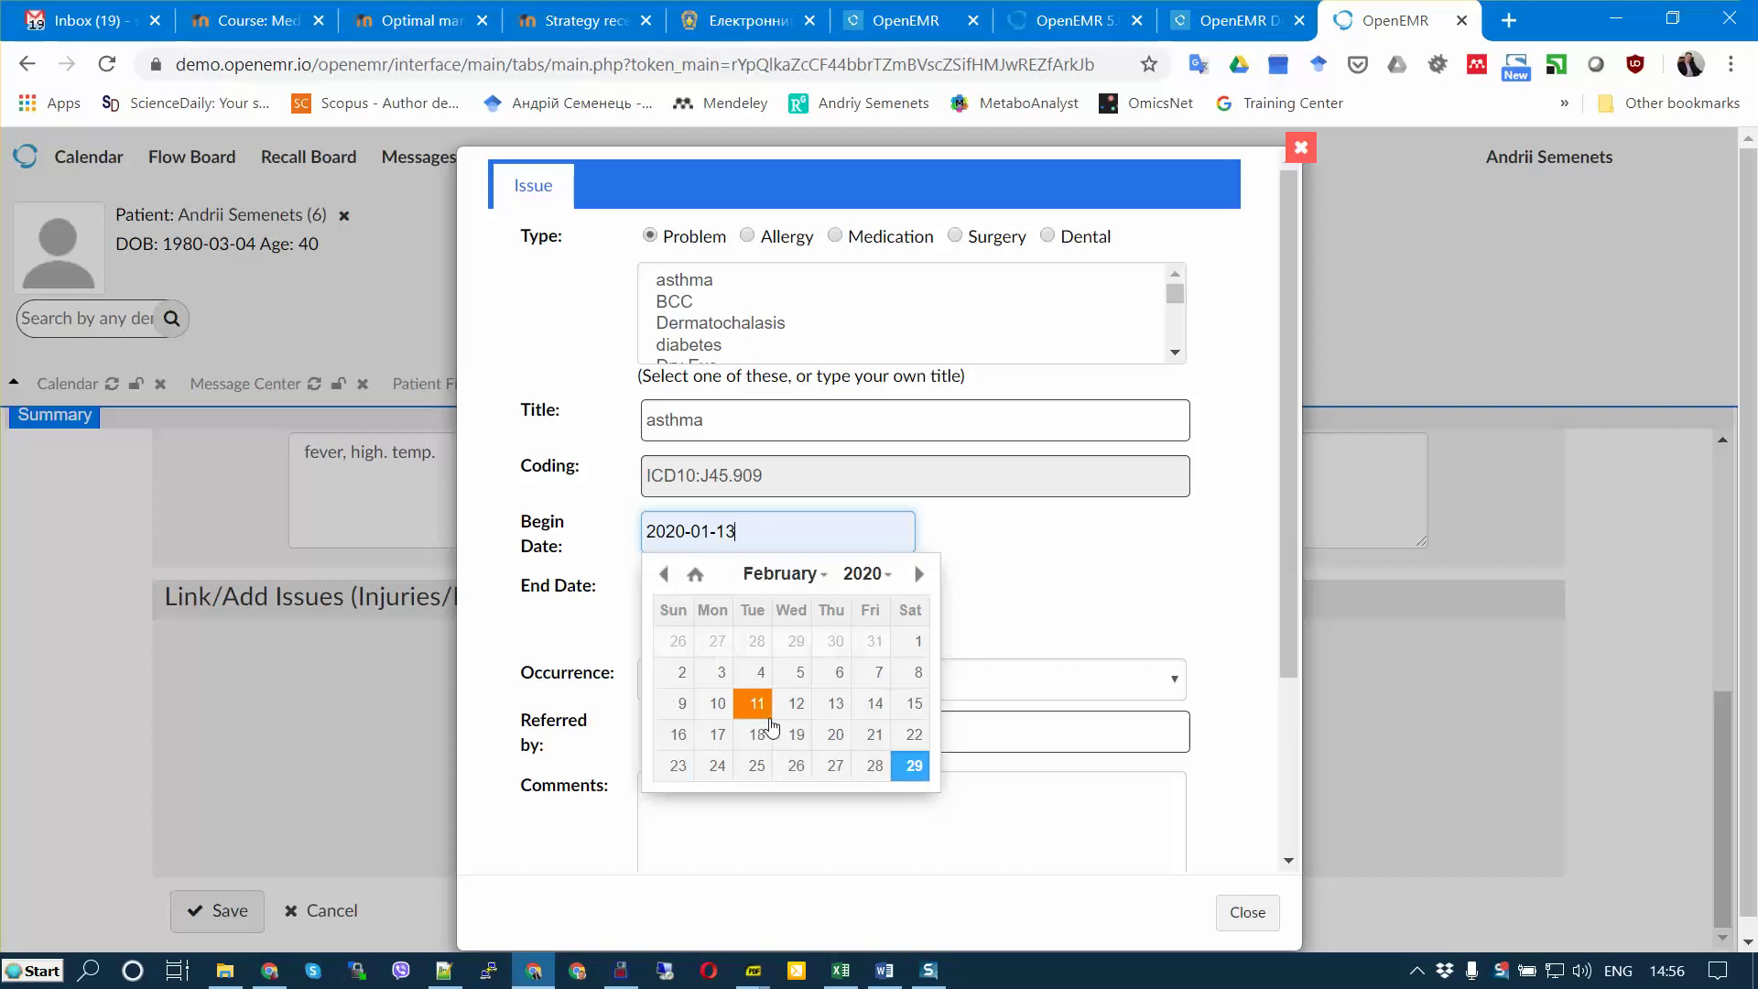
click(756, 703)
drag(1287, 529, 1309, 787)
click(533, 780)
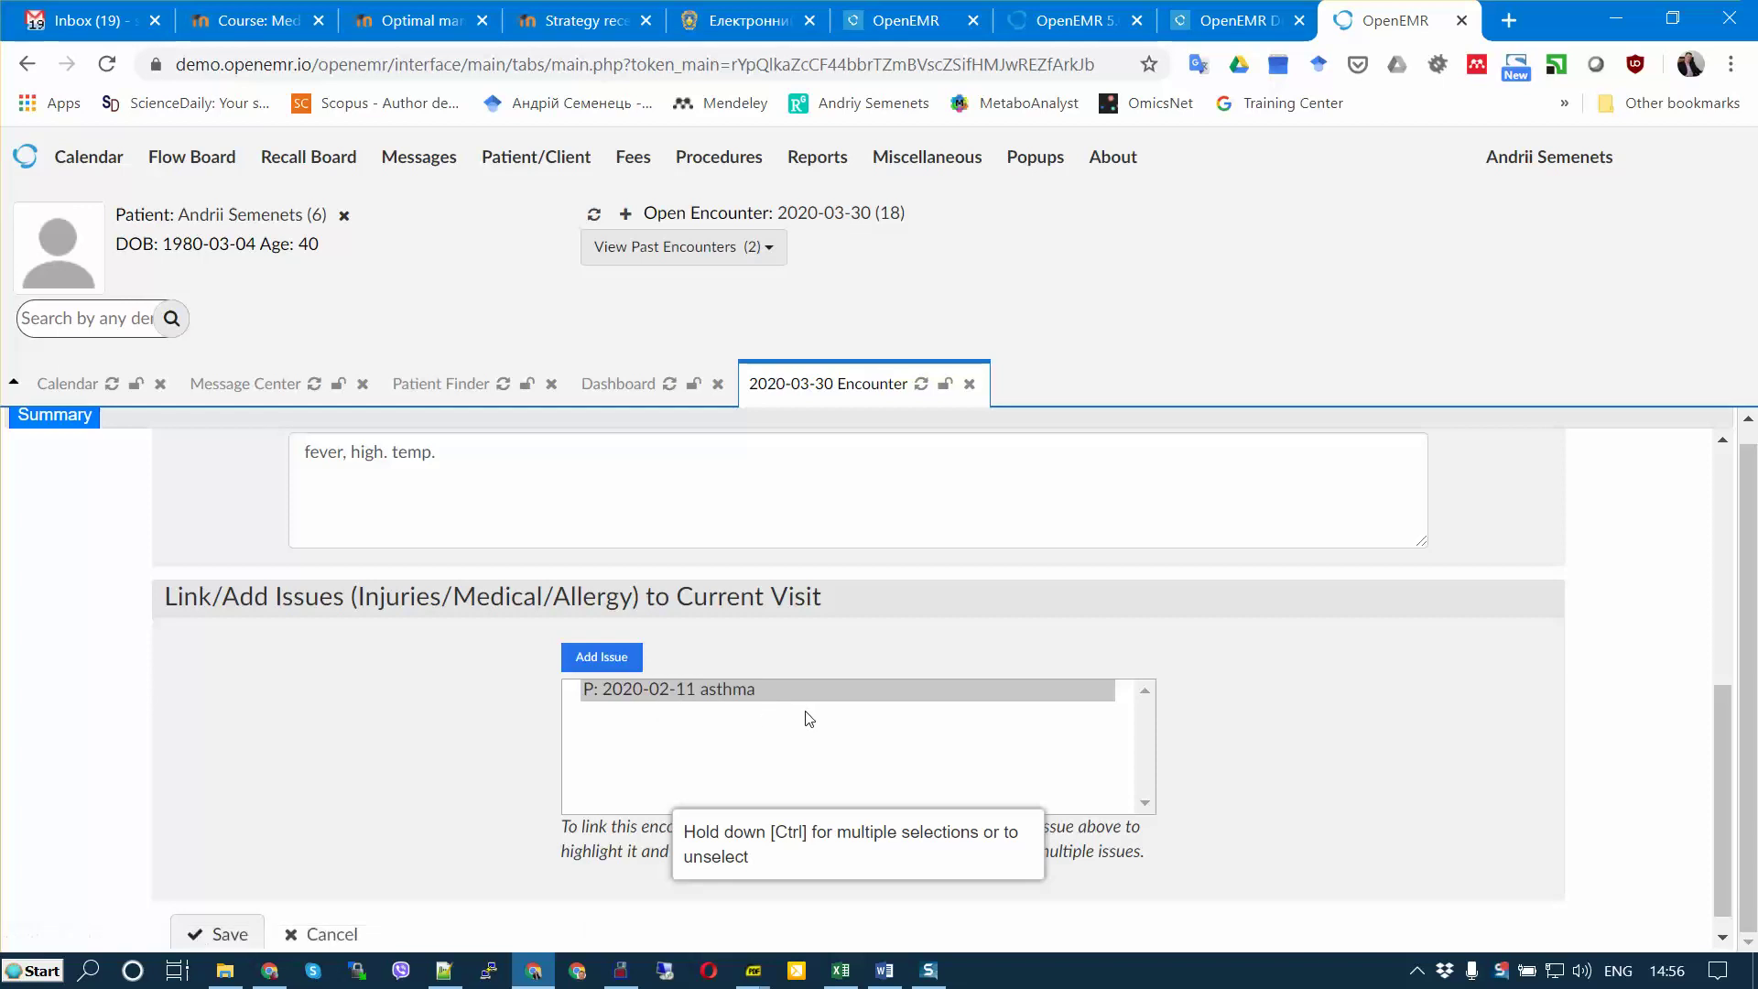
click(443, 402)
Step: Reload the patient dashboard so asthma appears under Medical Problems
click(622, 401)
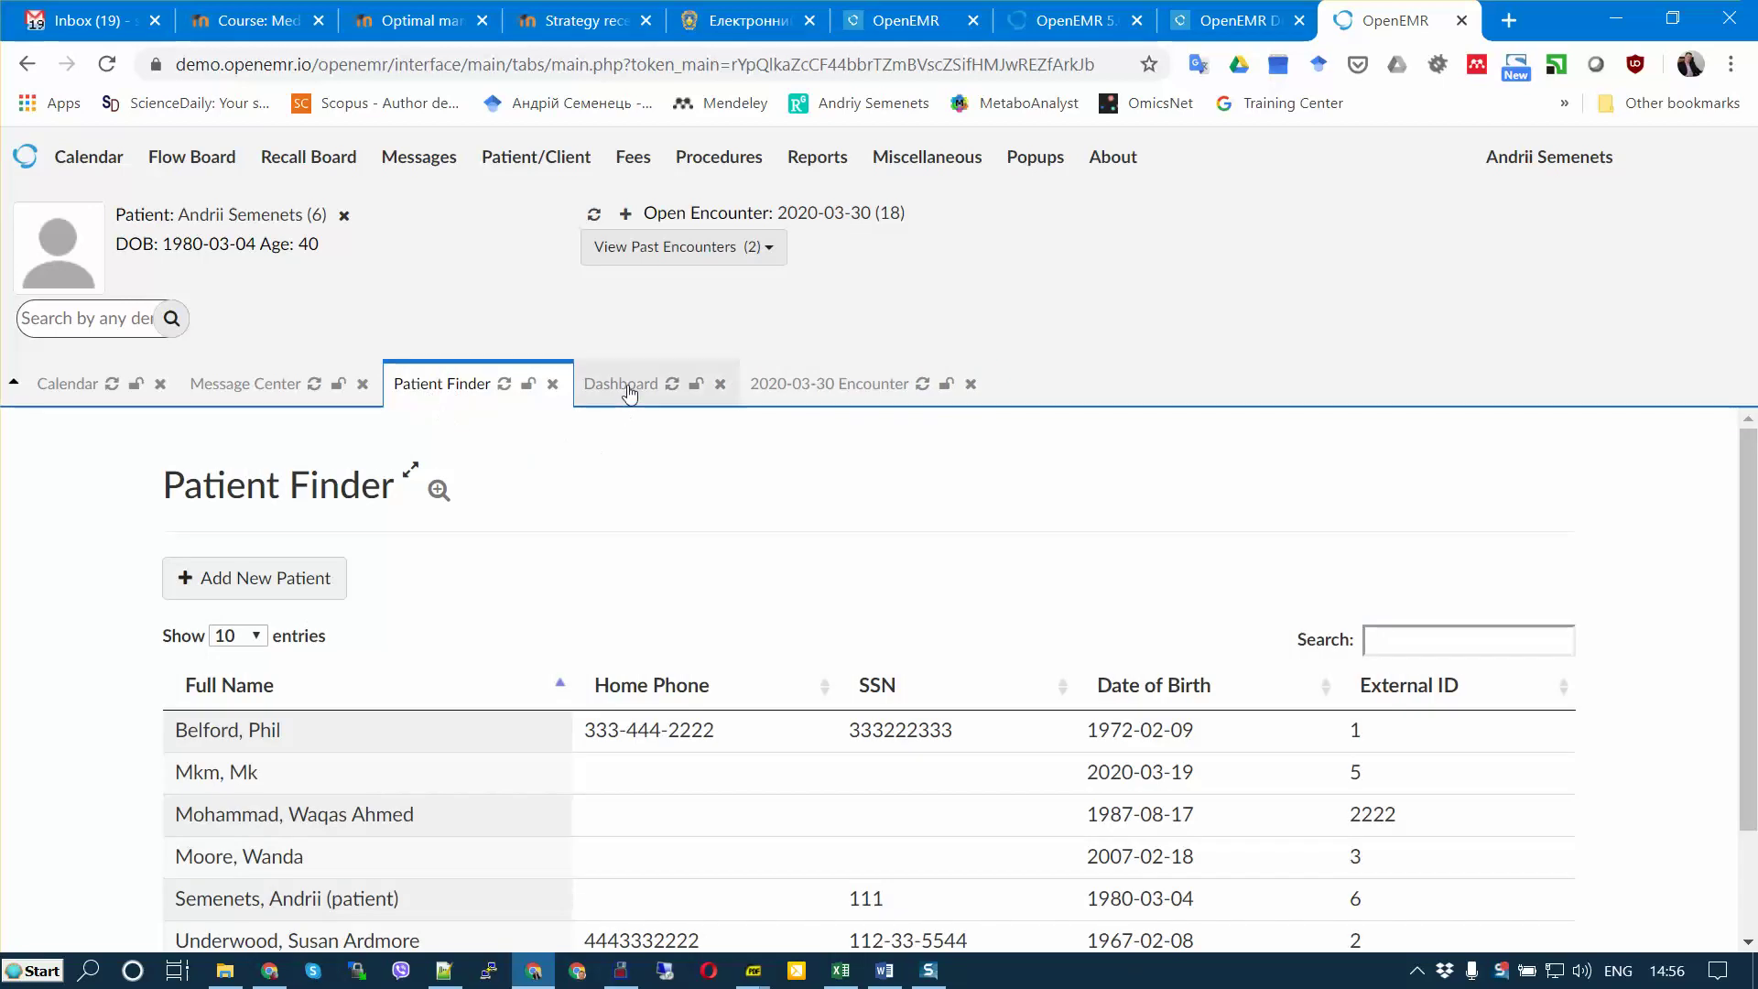
scroll(641, 471, down, 3)
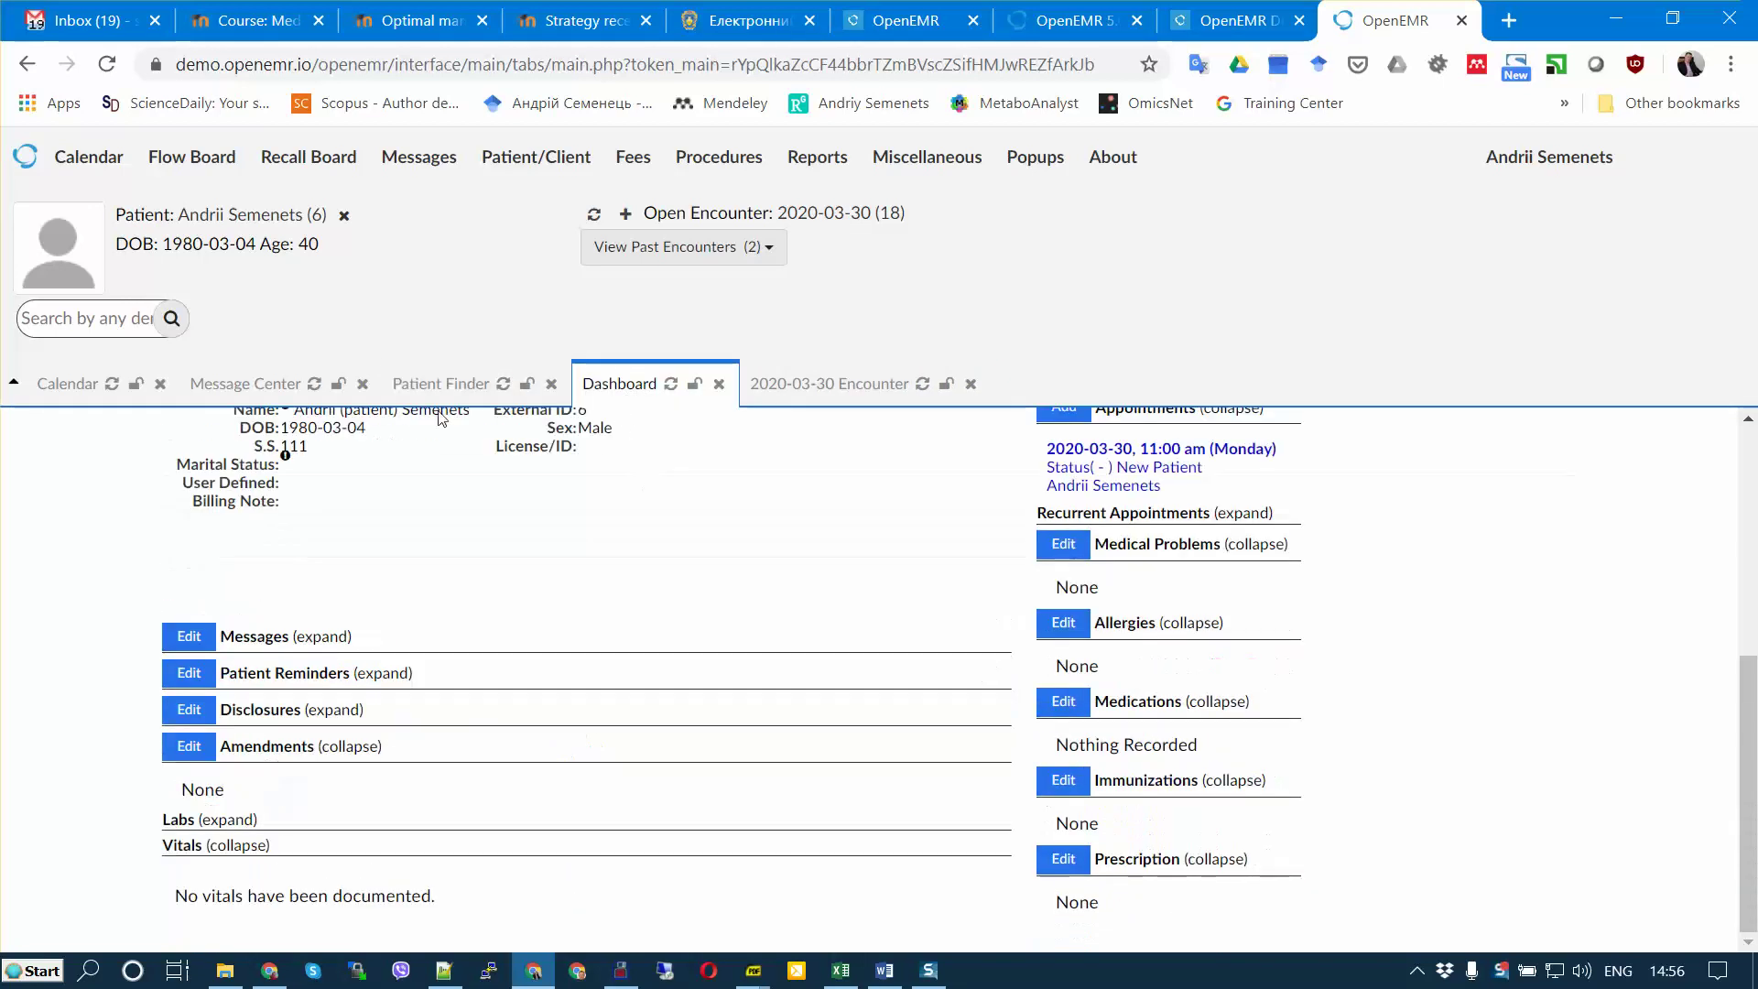
click(671, 385)
Step: Check the 2020-03-30 encounter, then return to the patient dashboard
click(843, 381)
scroll(778, 696, down, 10)
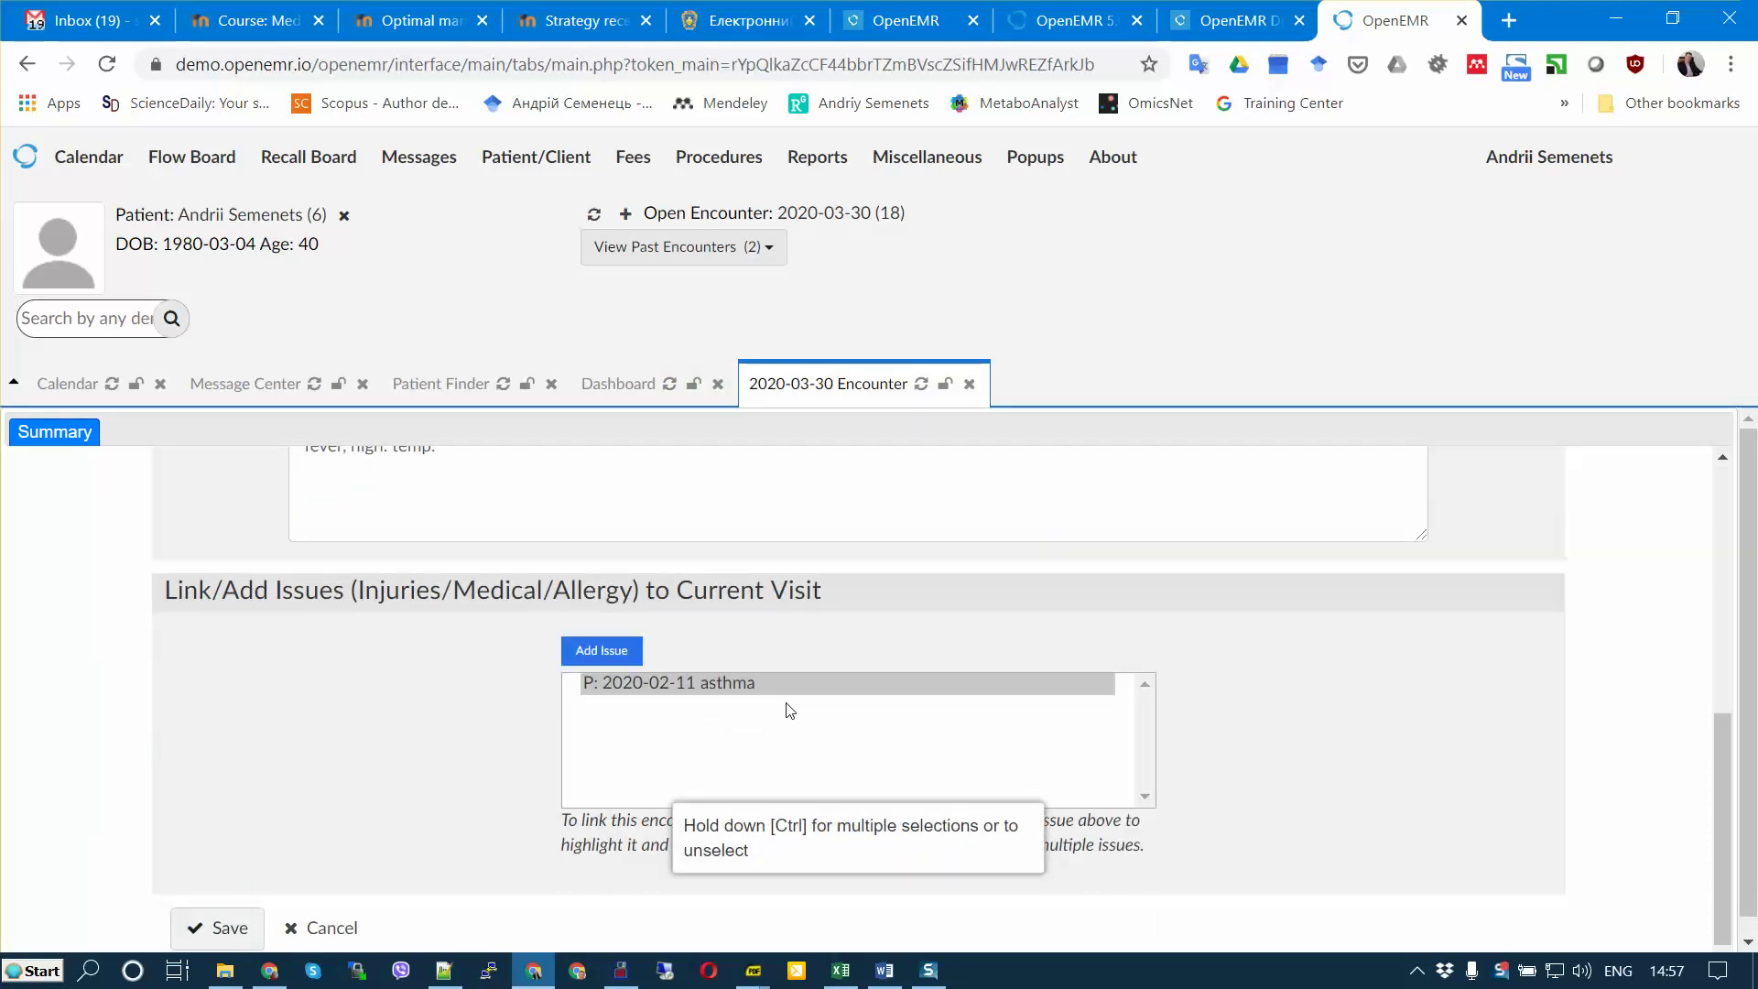
scroll(789, 710, up, 4)
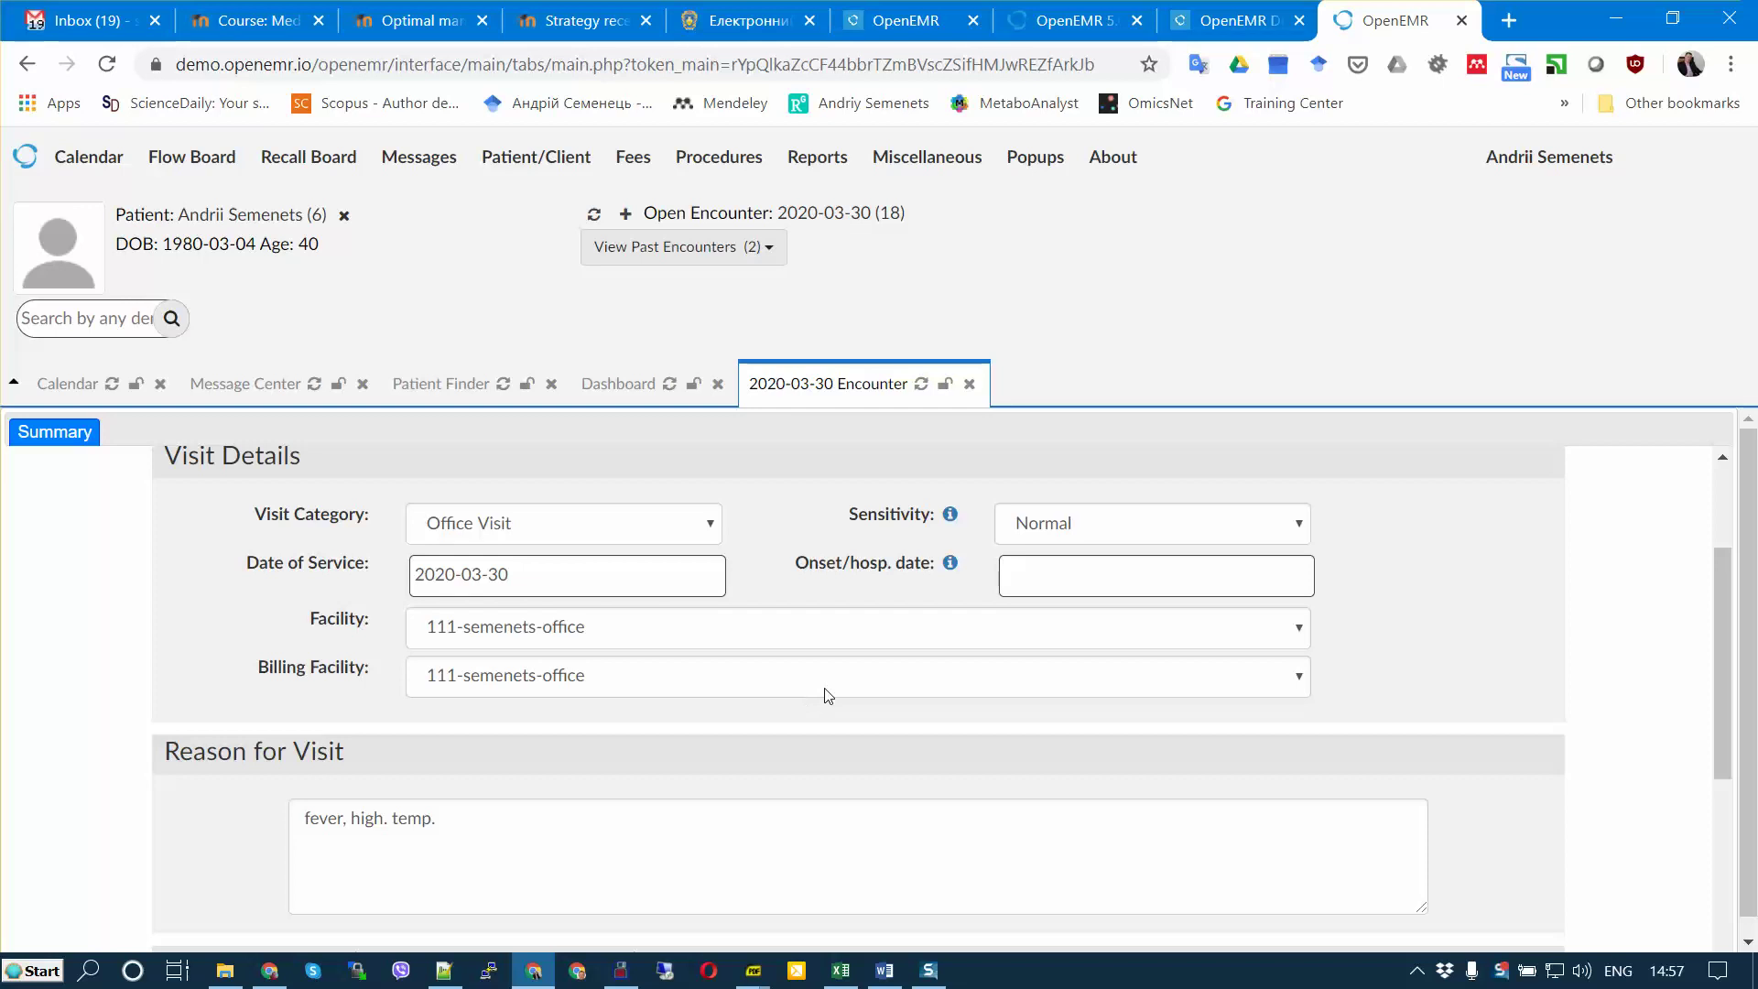
scroll(827, 695, down, 1)
click(644, 403)
scroll(1416, 745, down, 3)
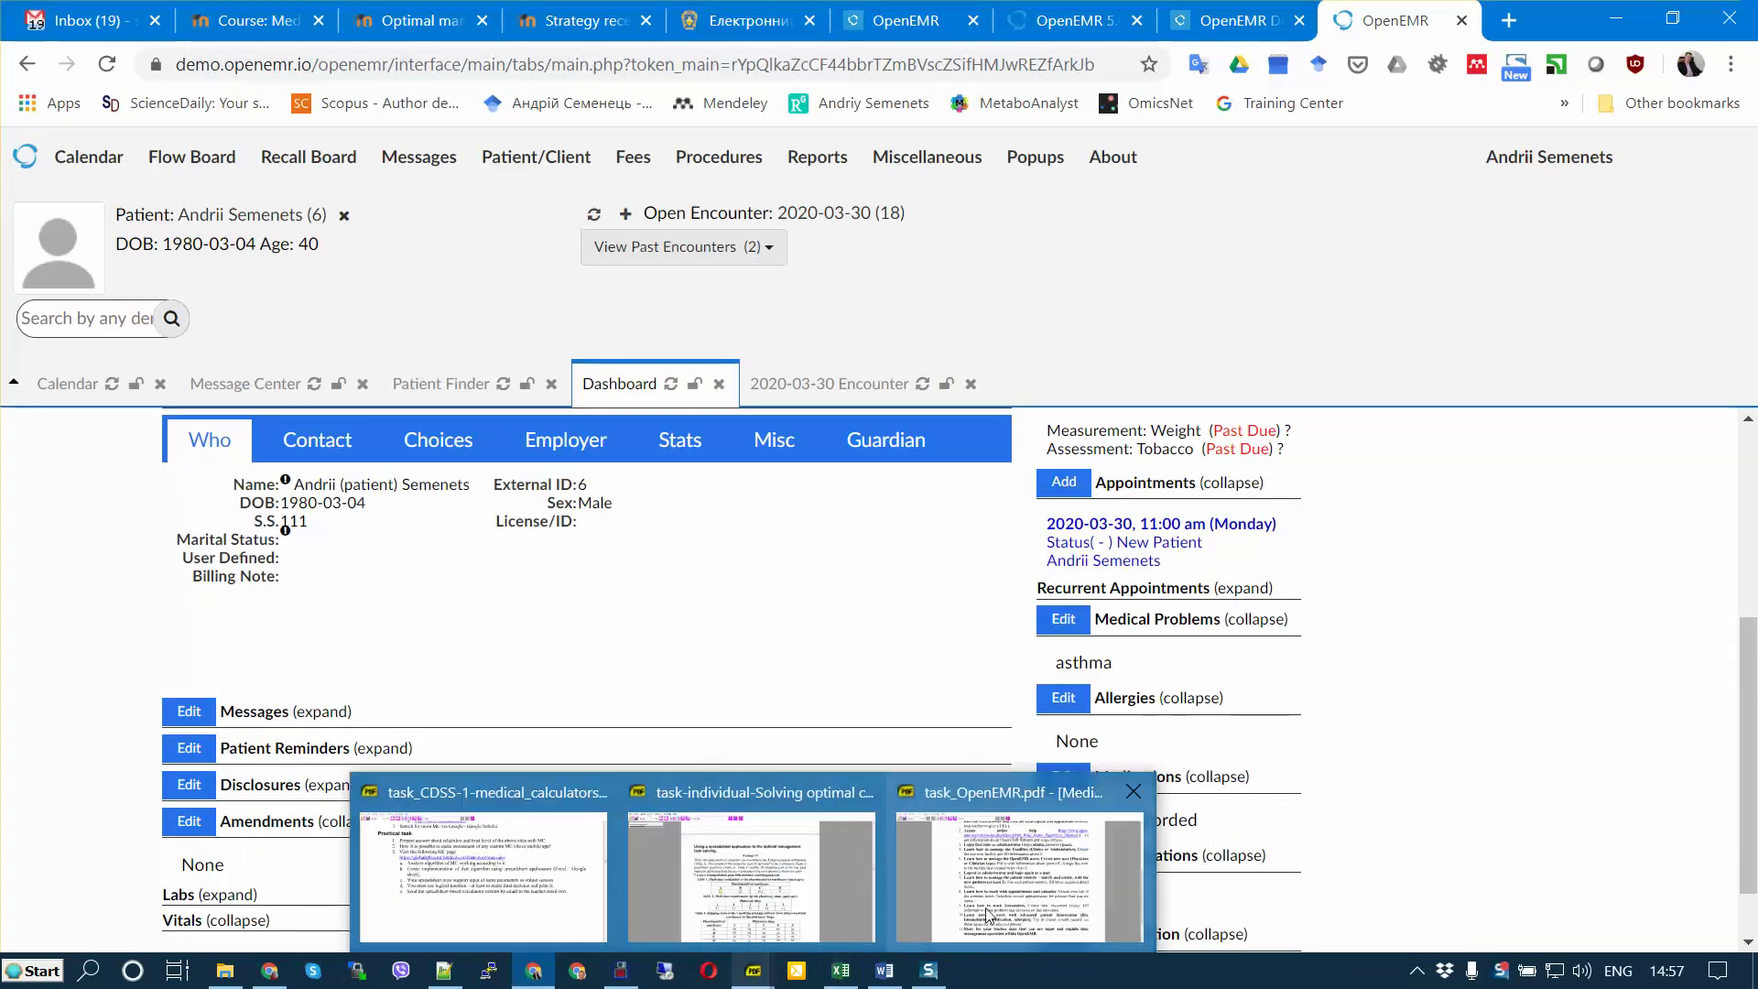
Step: Bring up task_OpenEMR.pdf and highlight the full text of item 10
click(988, 913)
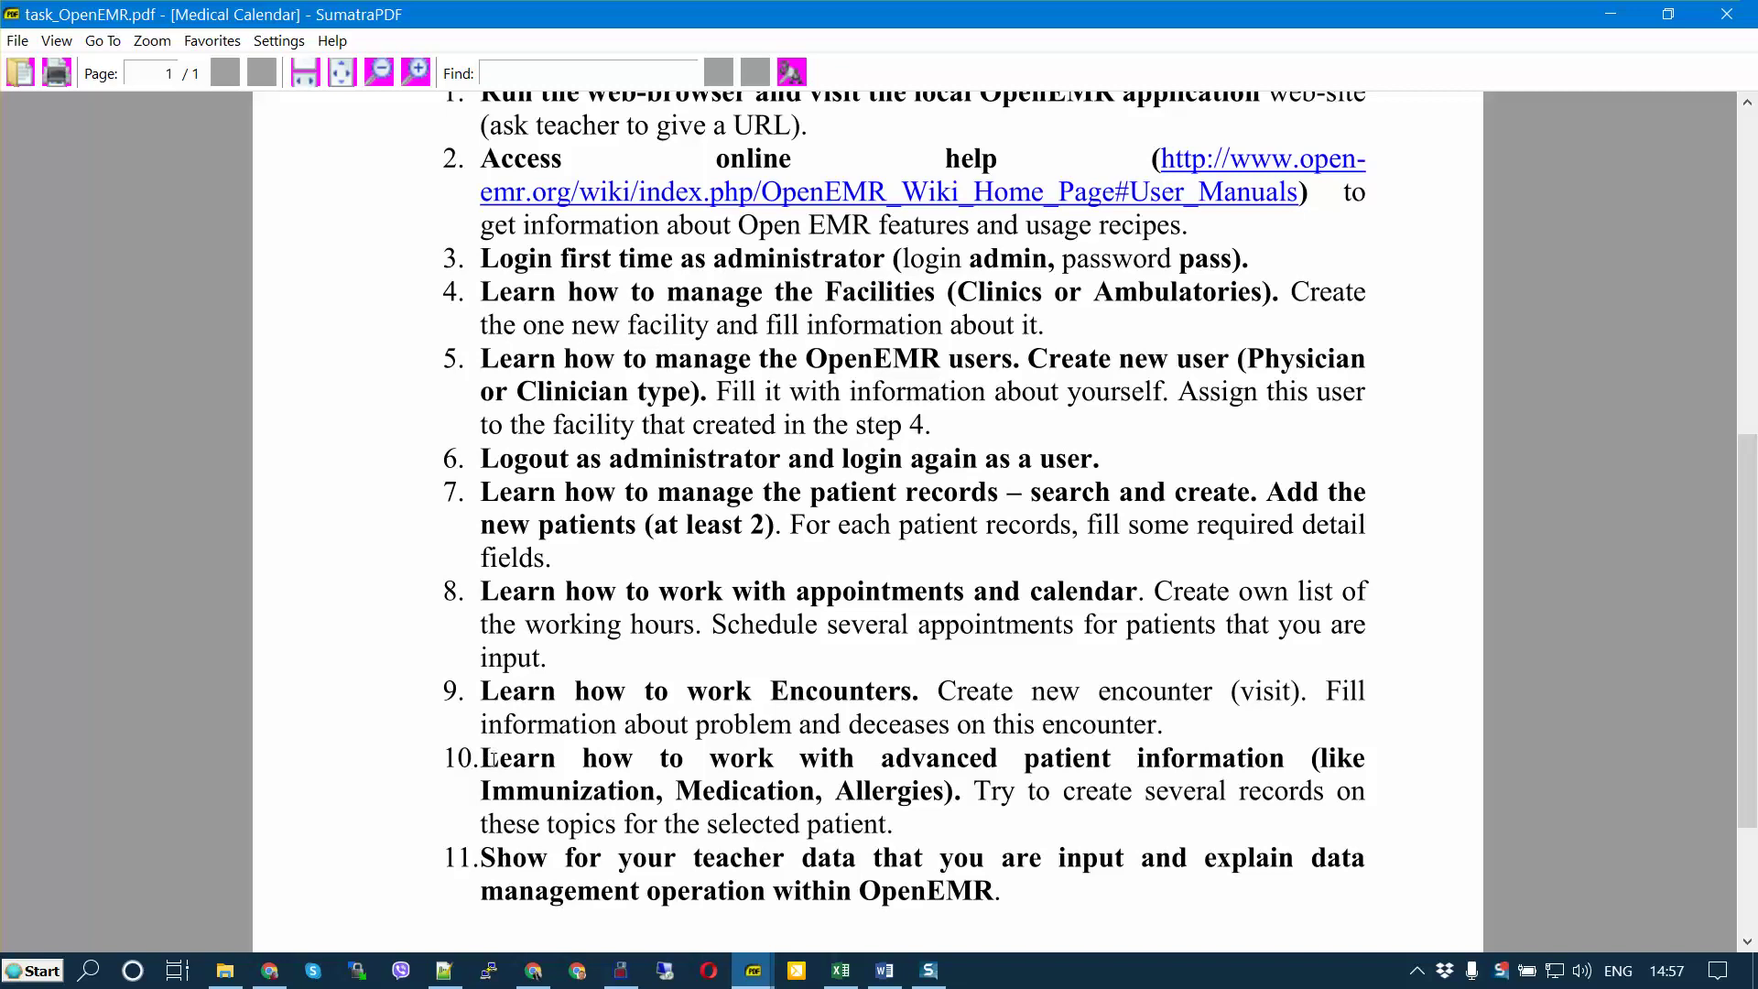
drag(493, 758, 1144, 801)
drag(989, 809, 905, 827)
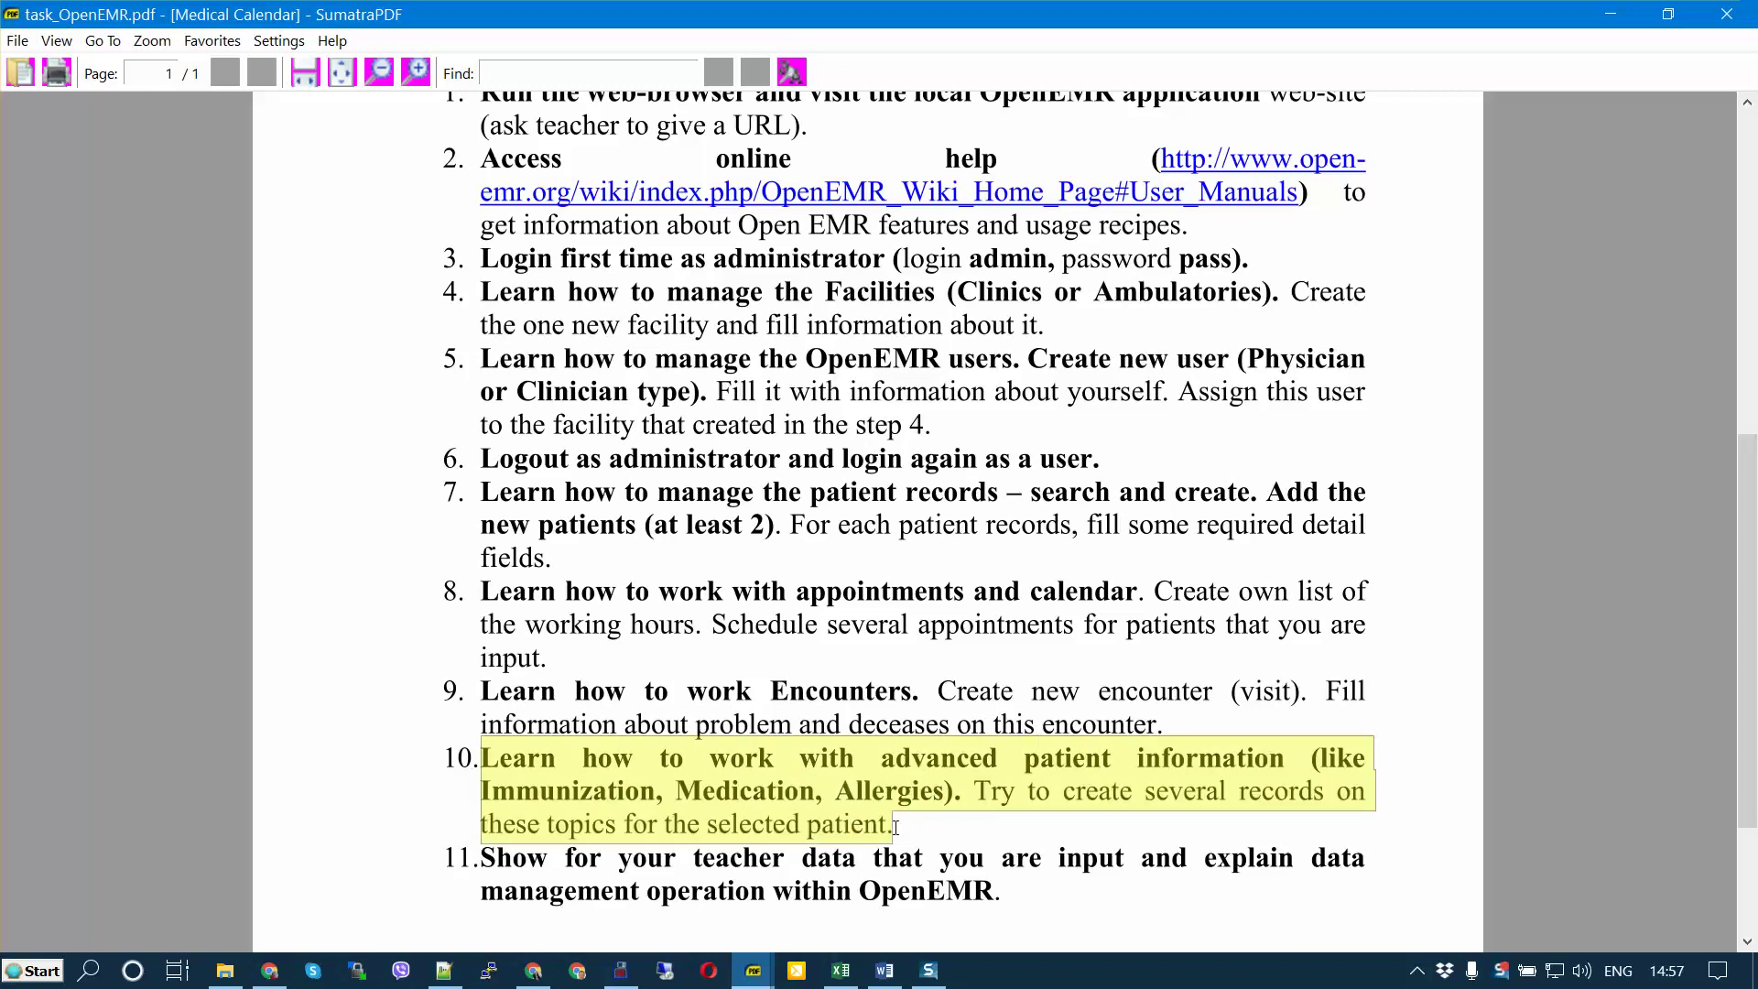
click(588, 795)
Step: Mark the words Immunization and Medication in item 10, then go back to the browser
drag(528, 792, 668, 793)
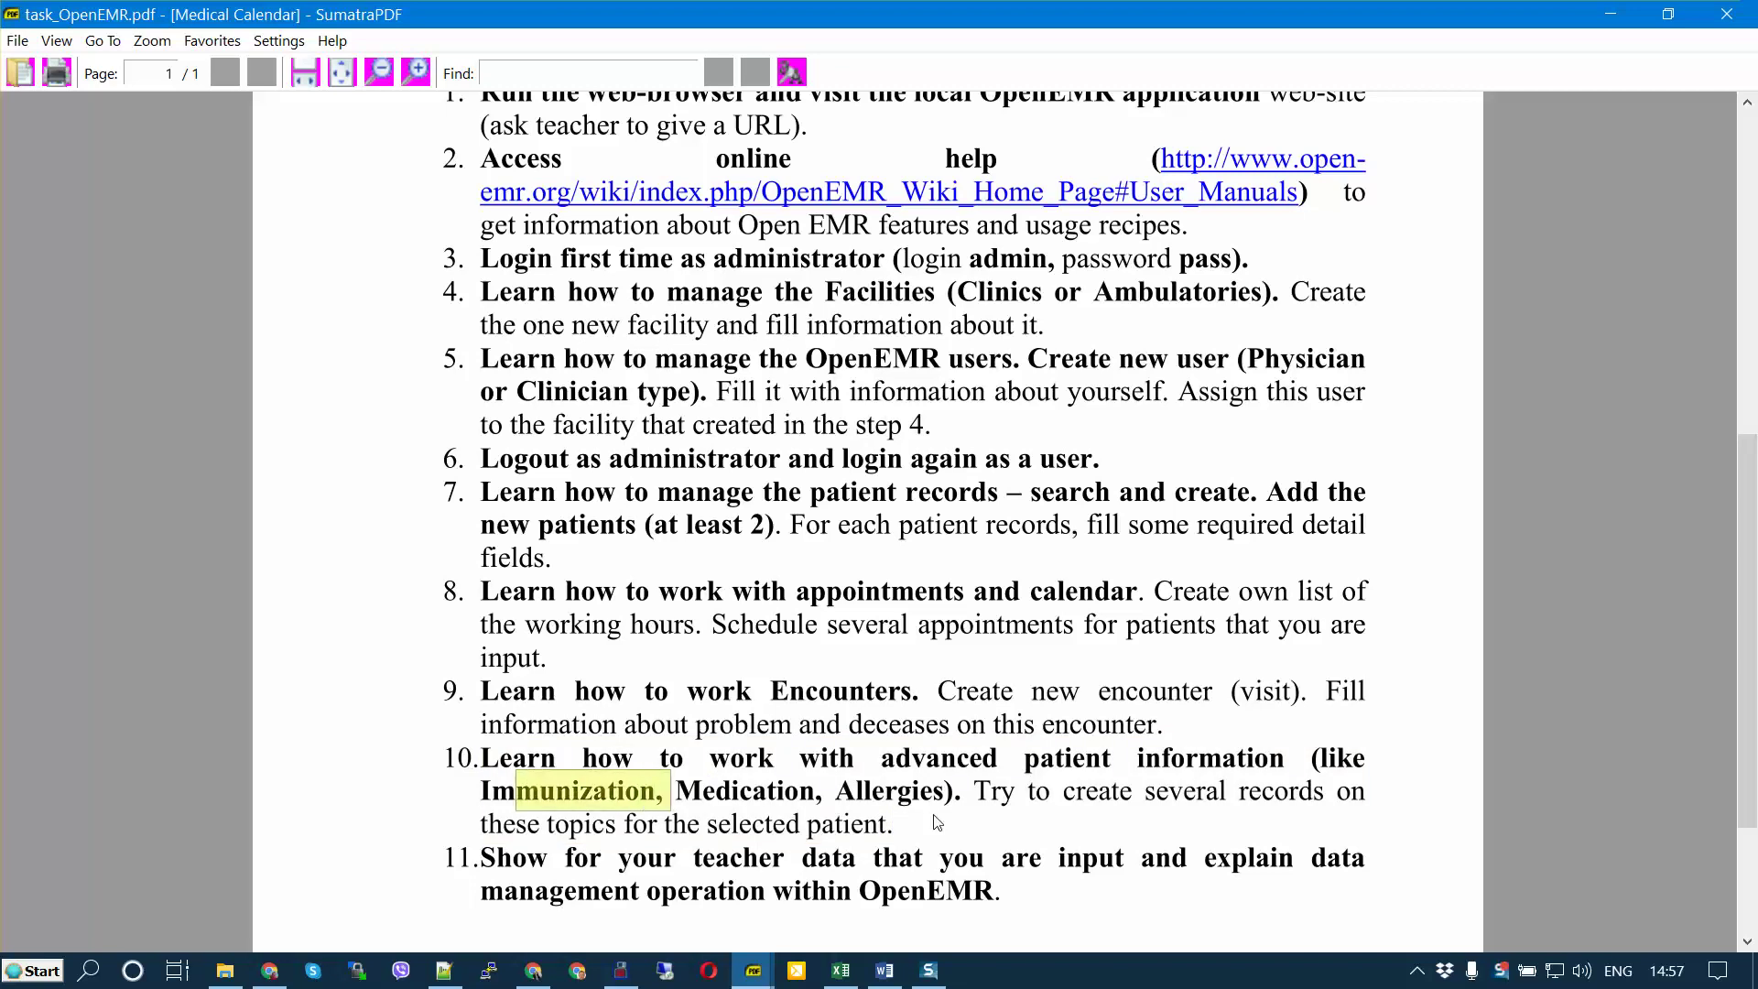
click(929, 789)
double_click(733, 787)
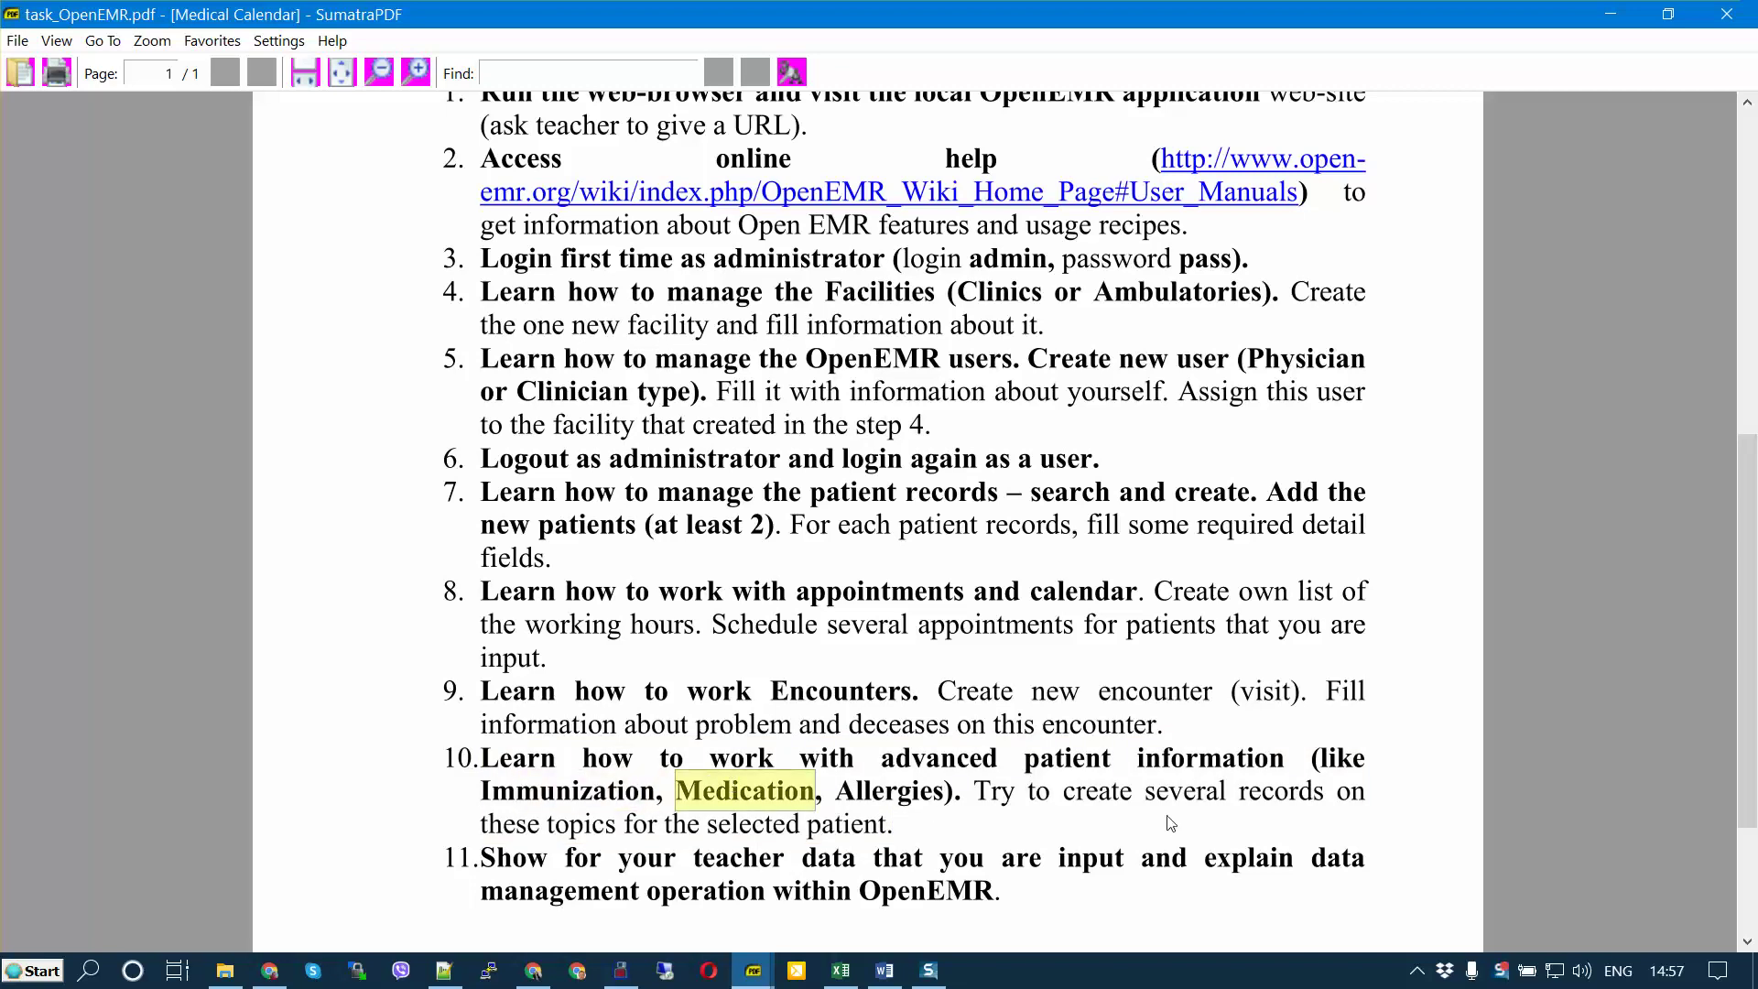
click(927, 796)
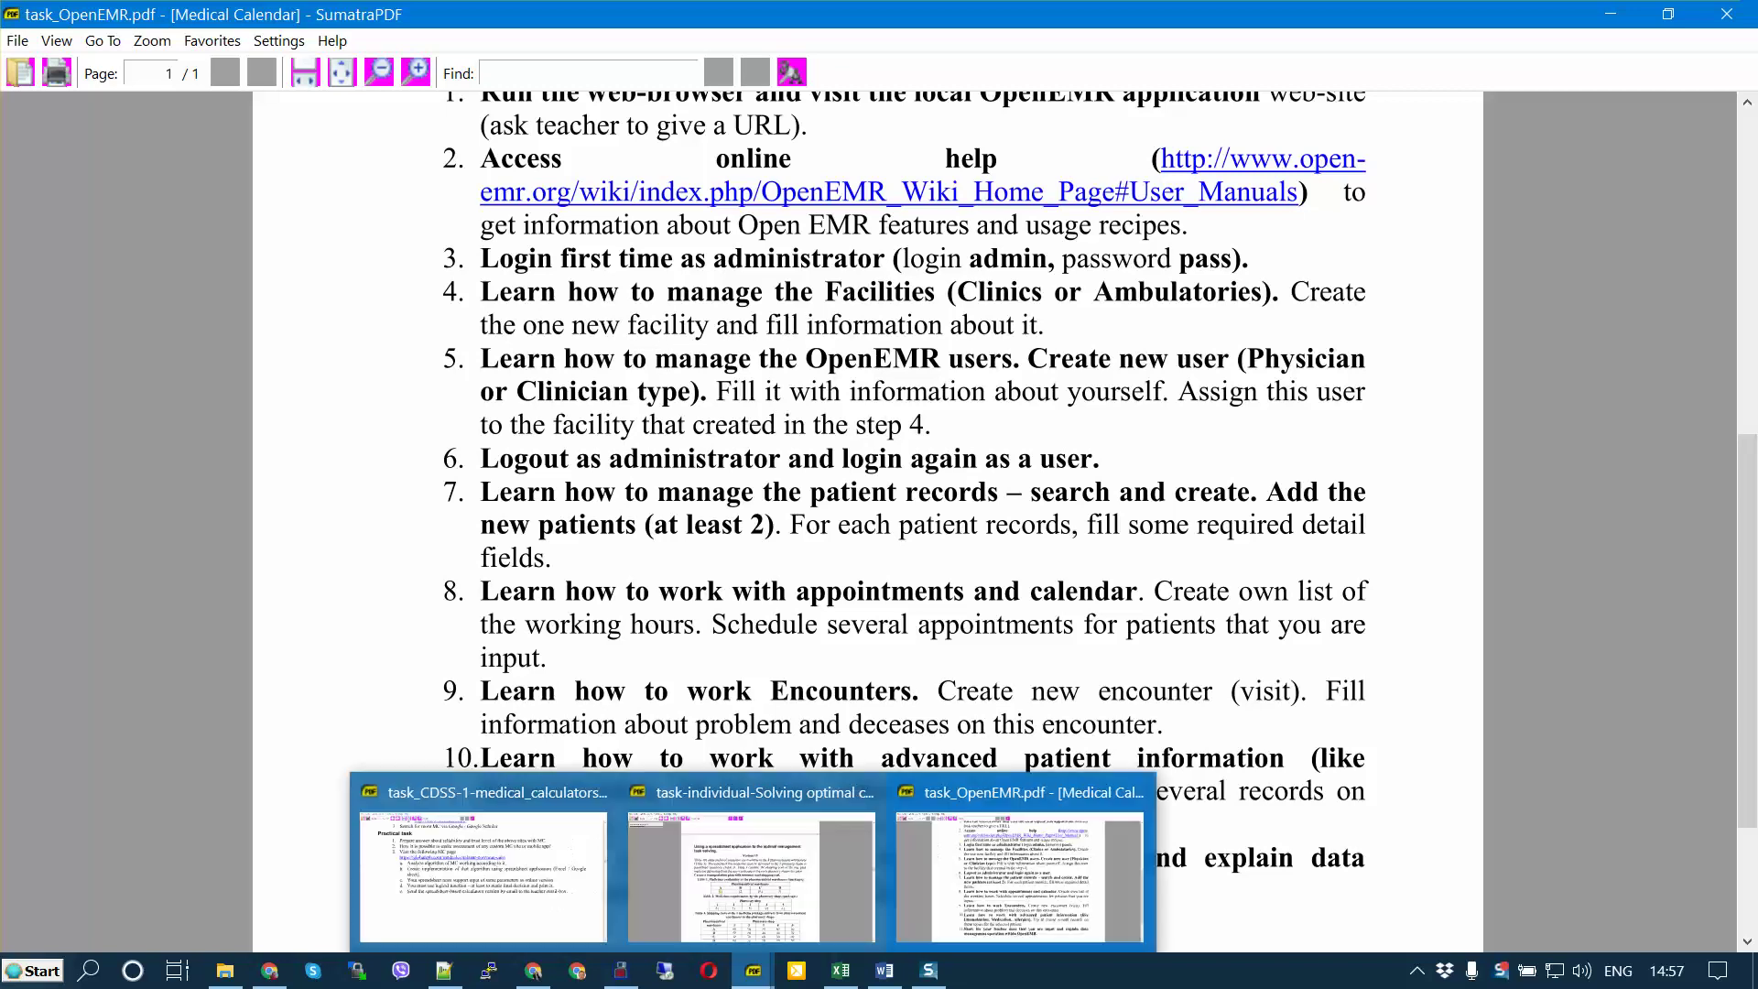
click(621, 970)
Step: Start a new codeine allergy entry coded ICD10:J45.909
key(alt+Tab)
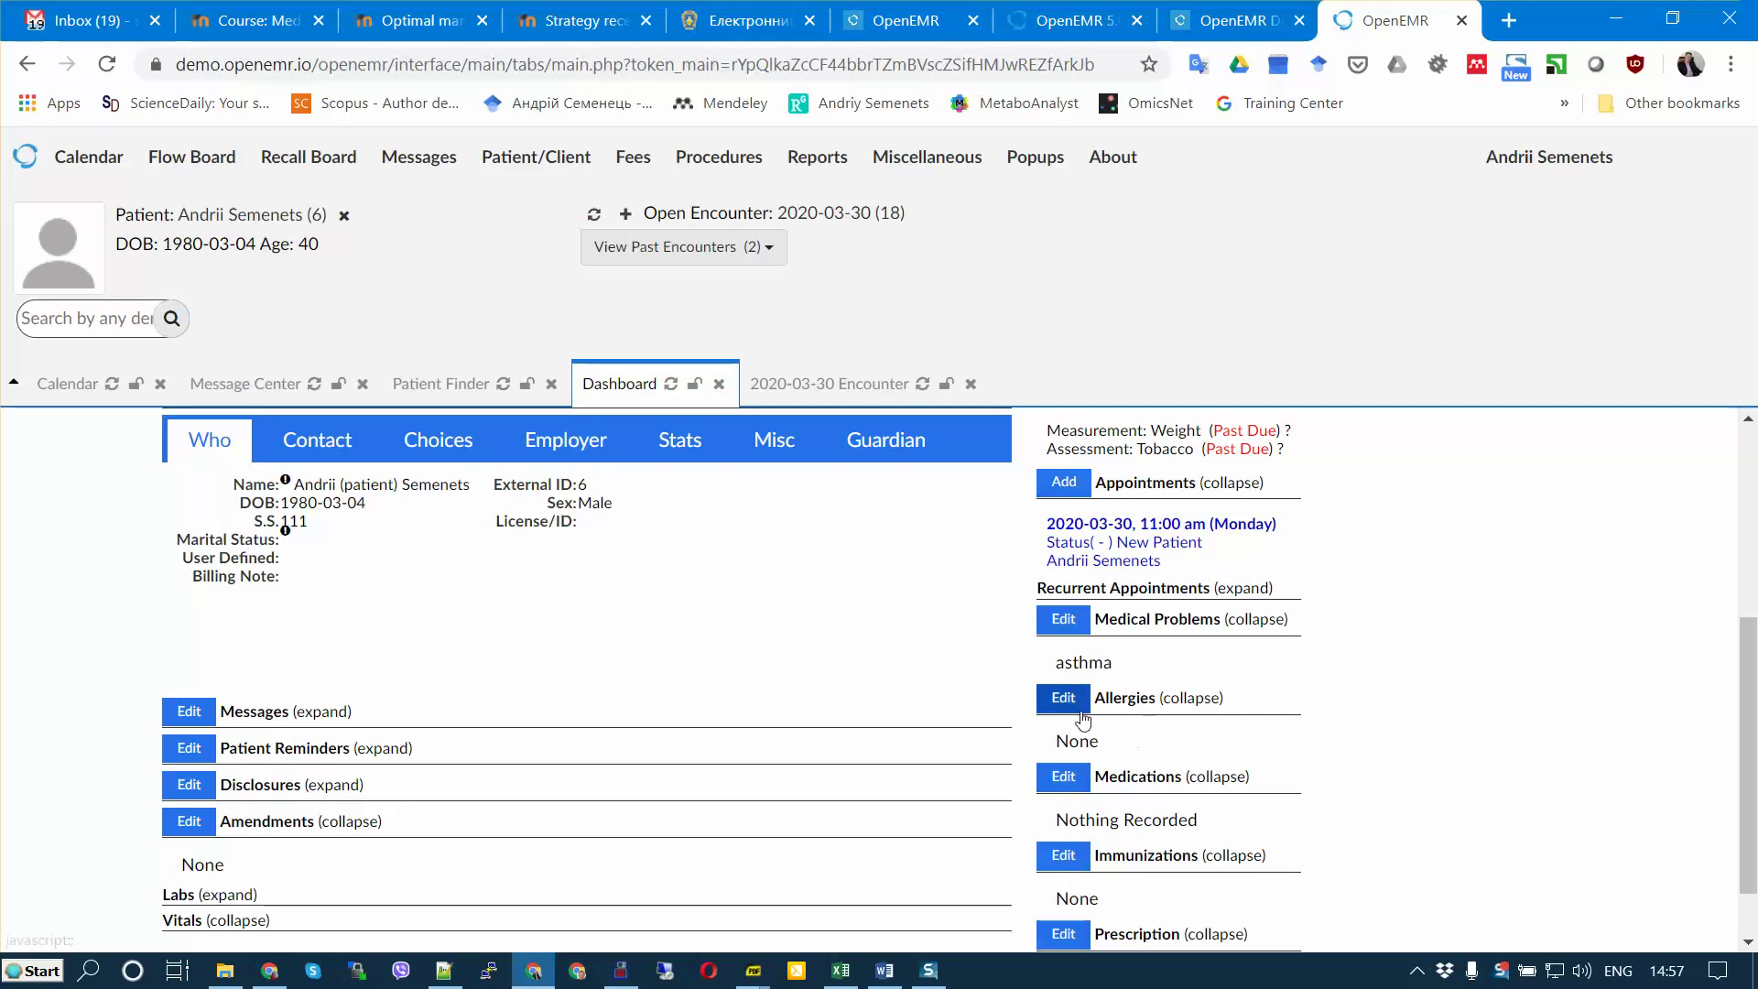
click(1063, 697)
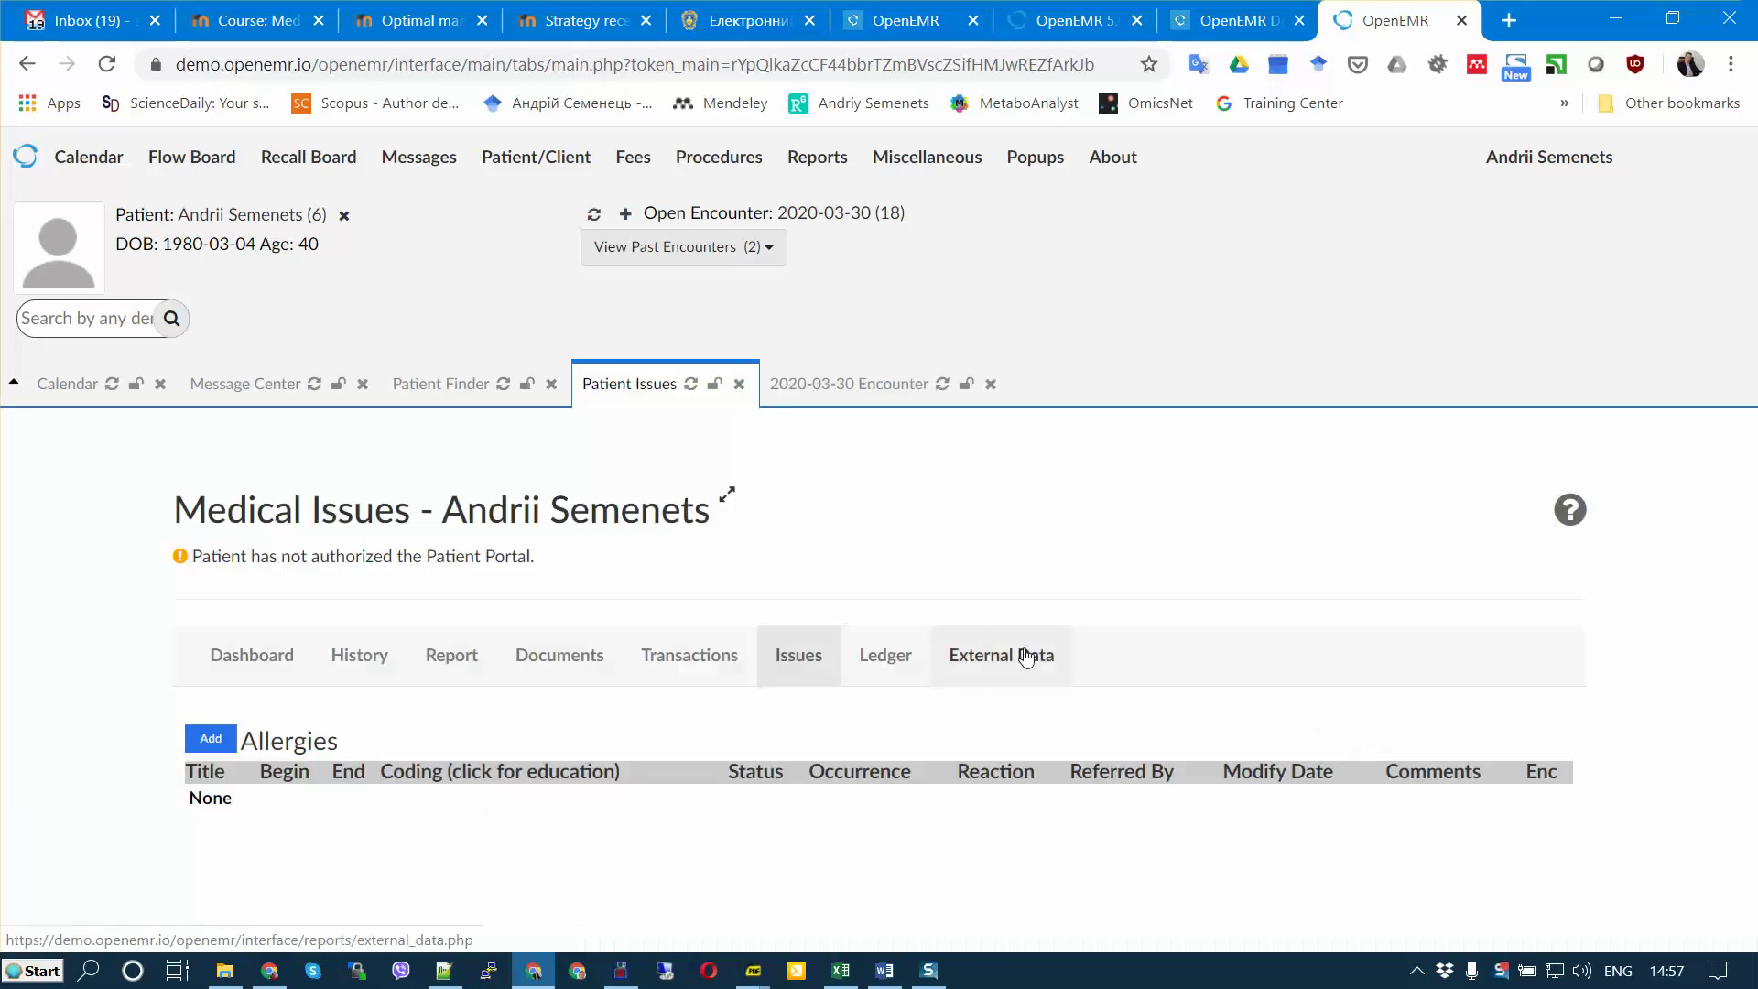
click(212, 738)
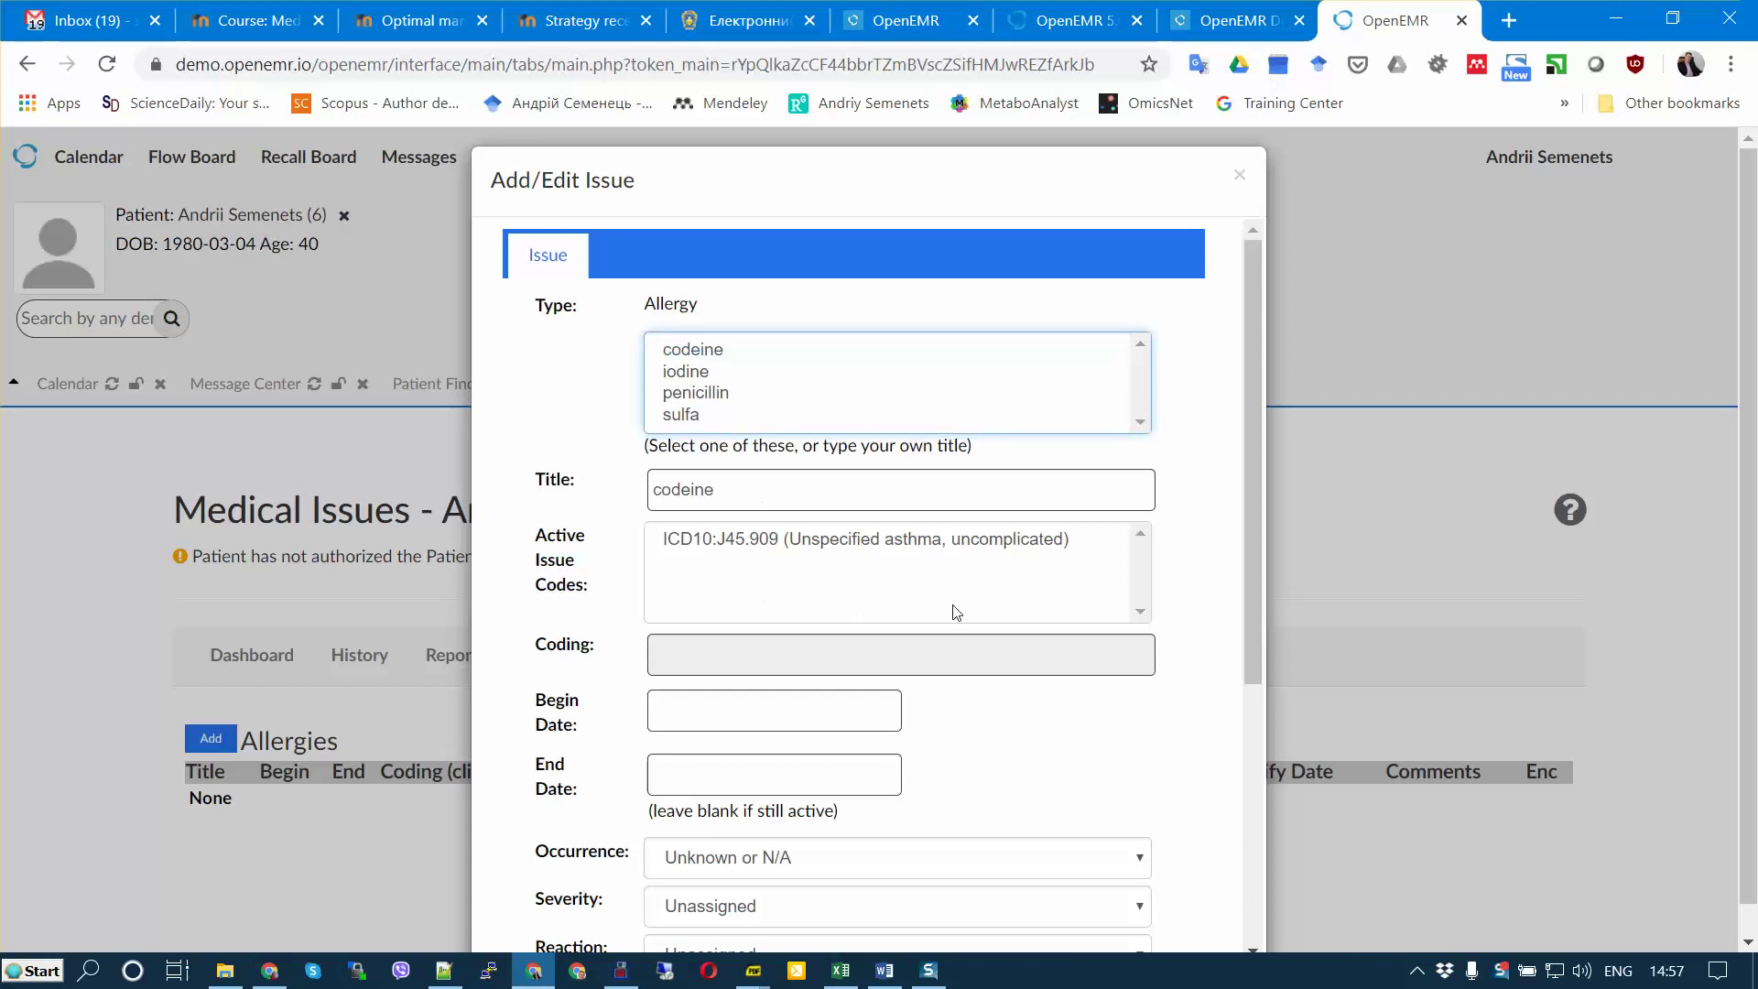
drag(1251, 520, 1268, 569)
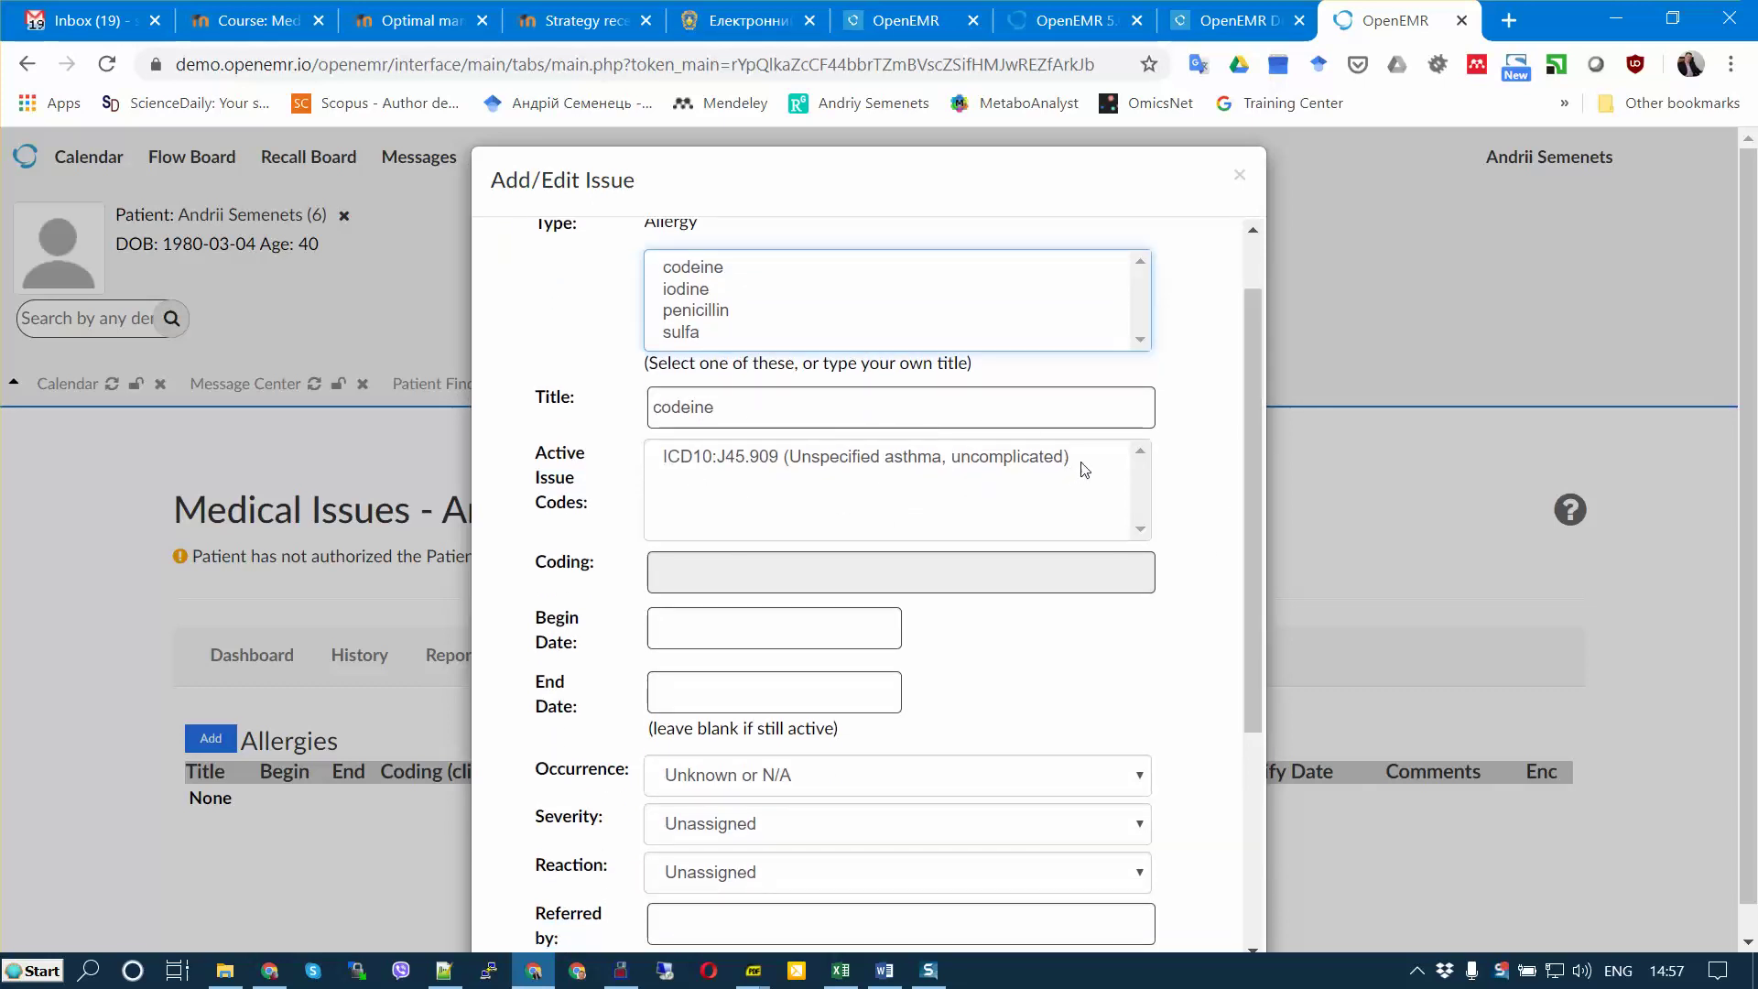
click(1040, 456)
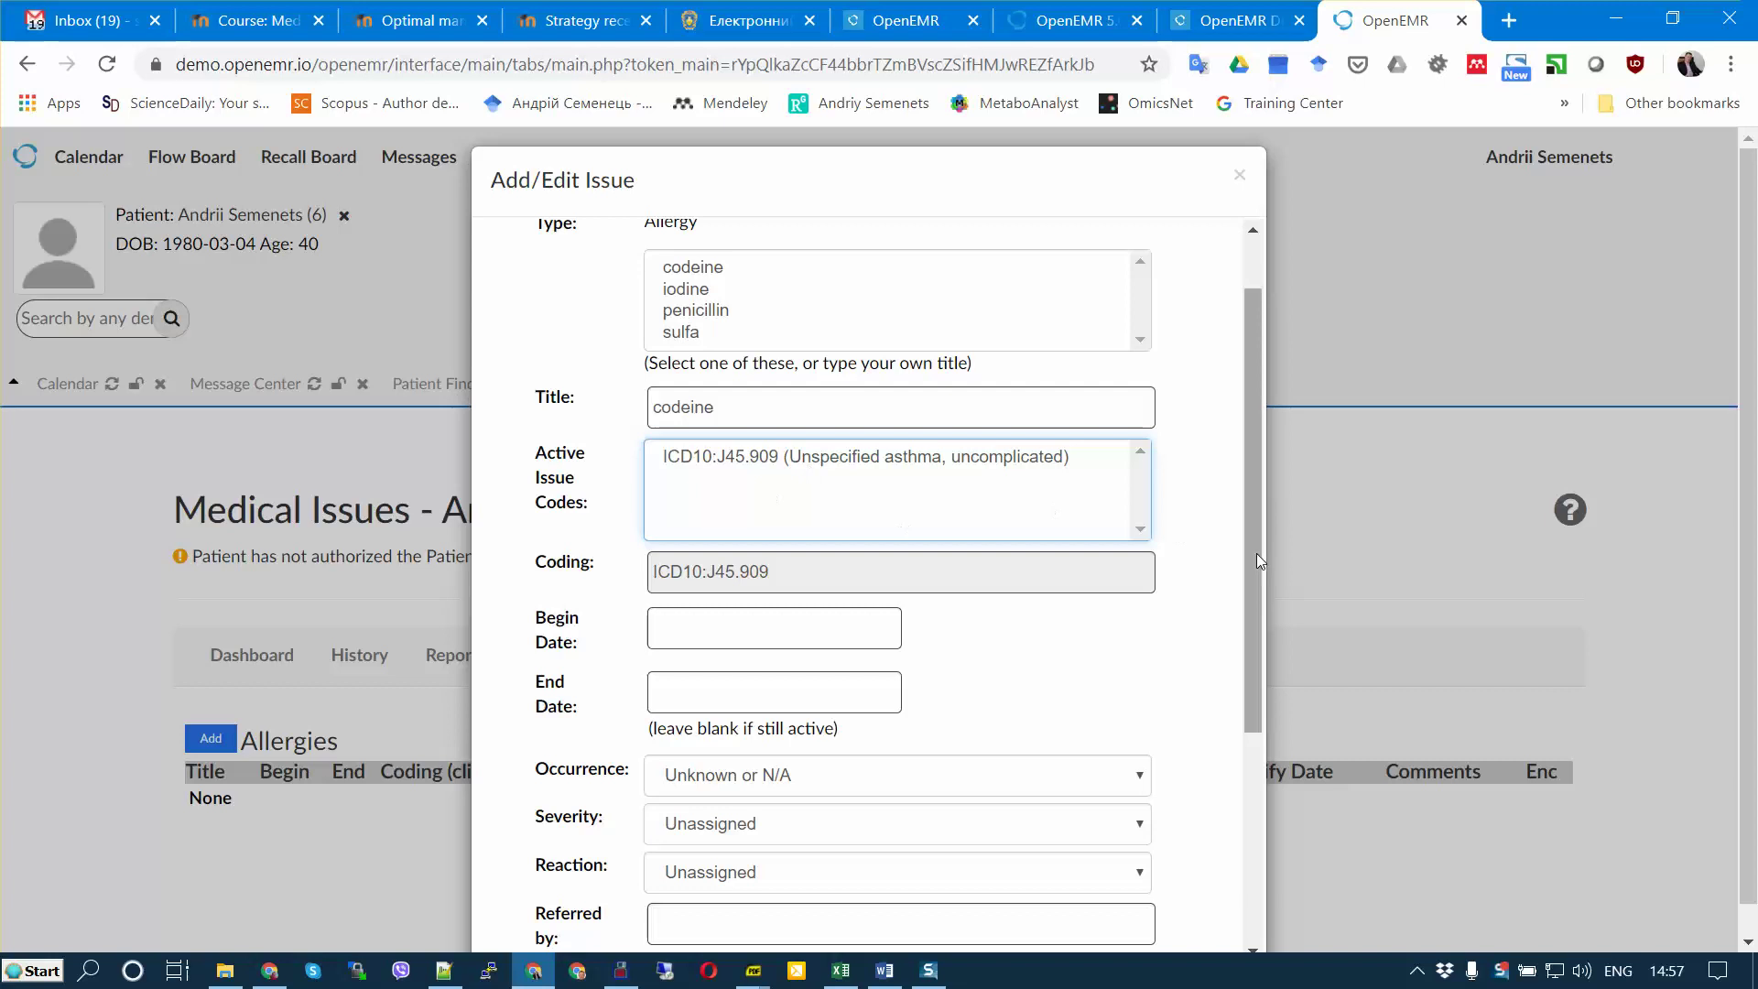
Step: Set the allergy's begin date to 2020-01-13 and save it
drag(1255, 548, 1272, 618)
click(732, 506)
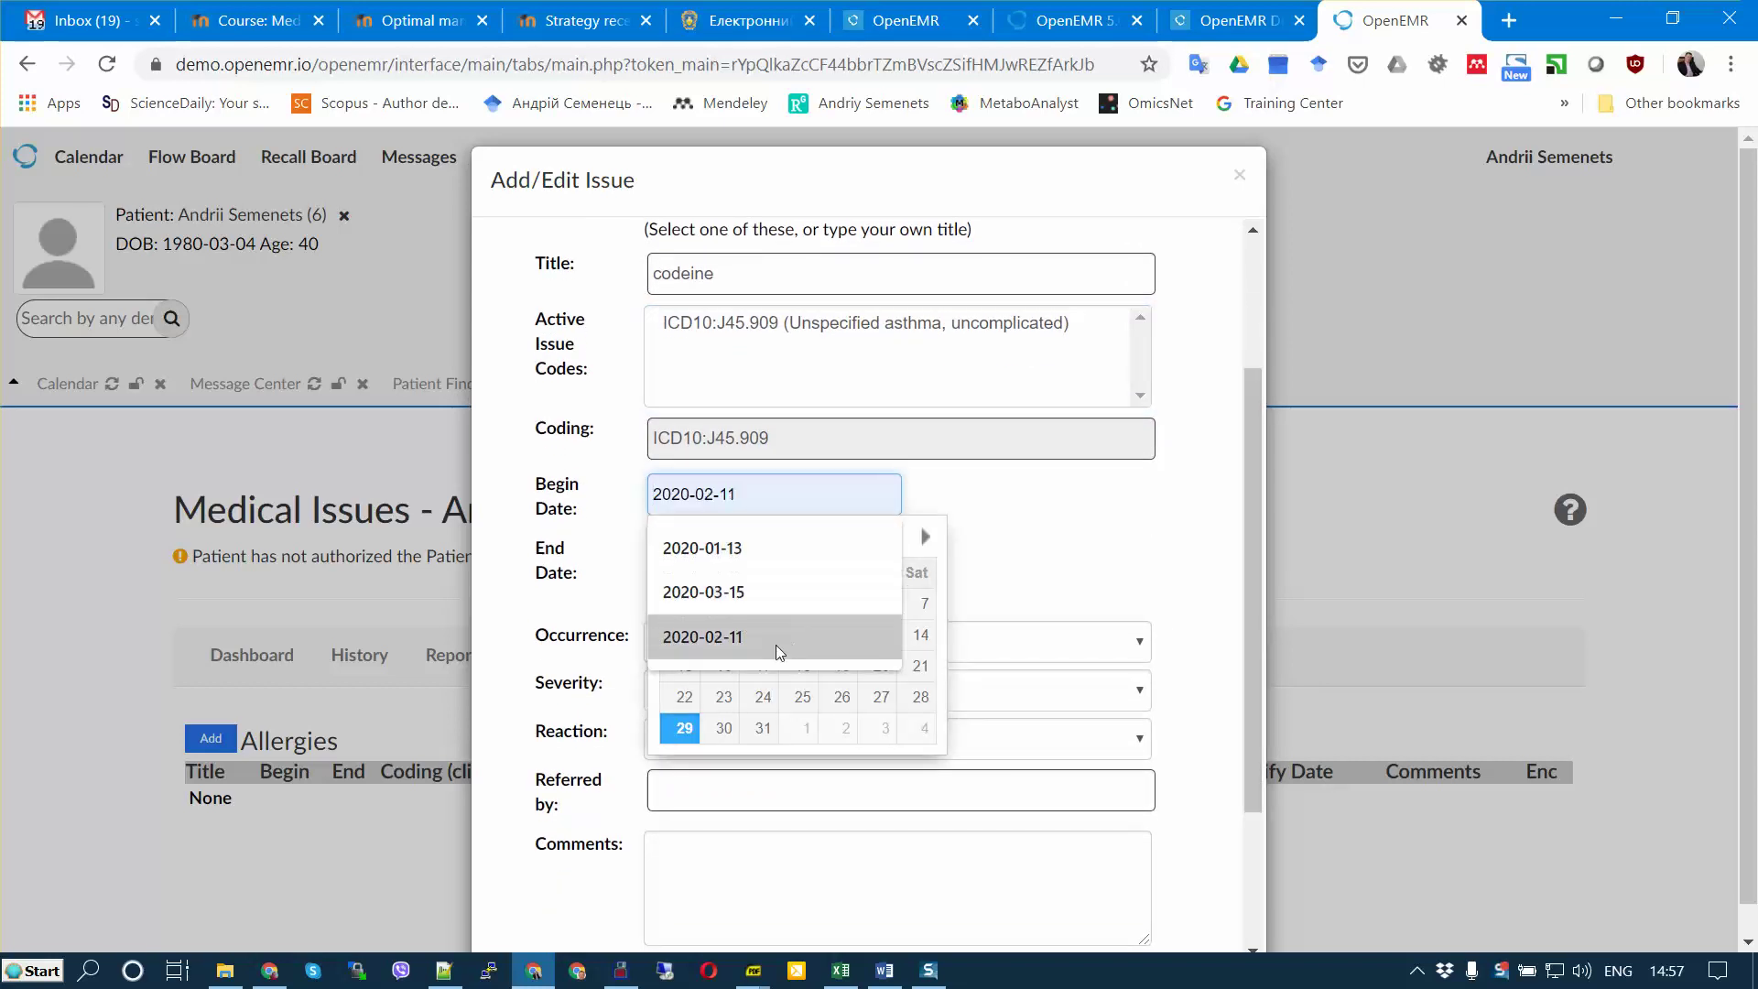
click(777, 547)
click(1106, 534)
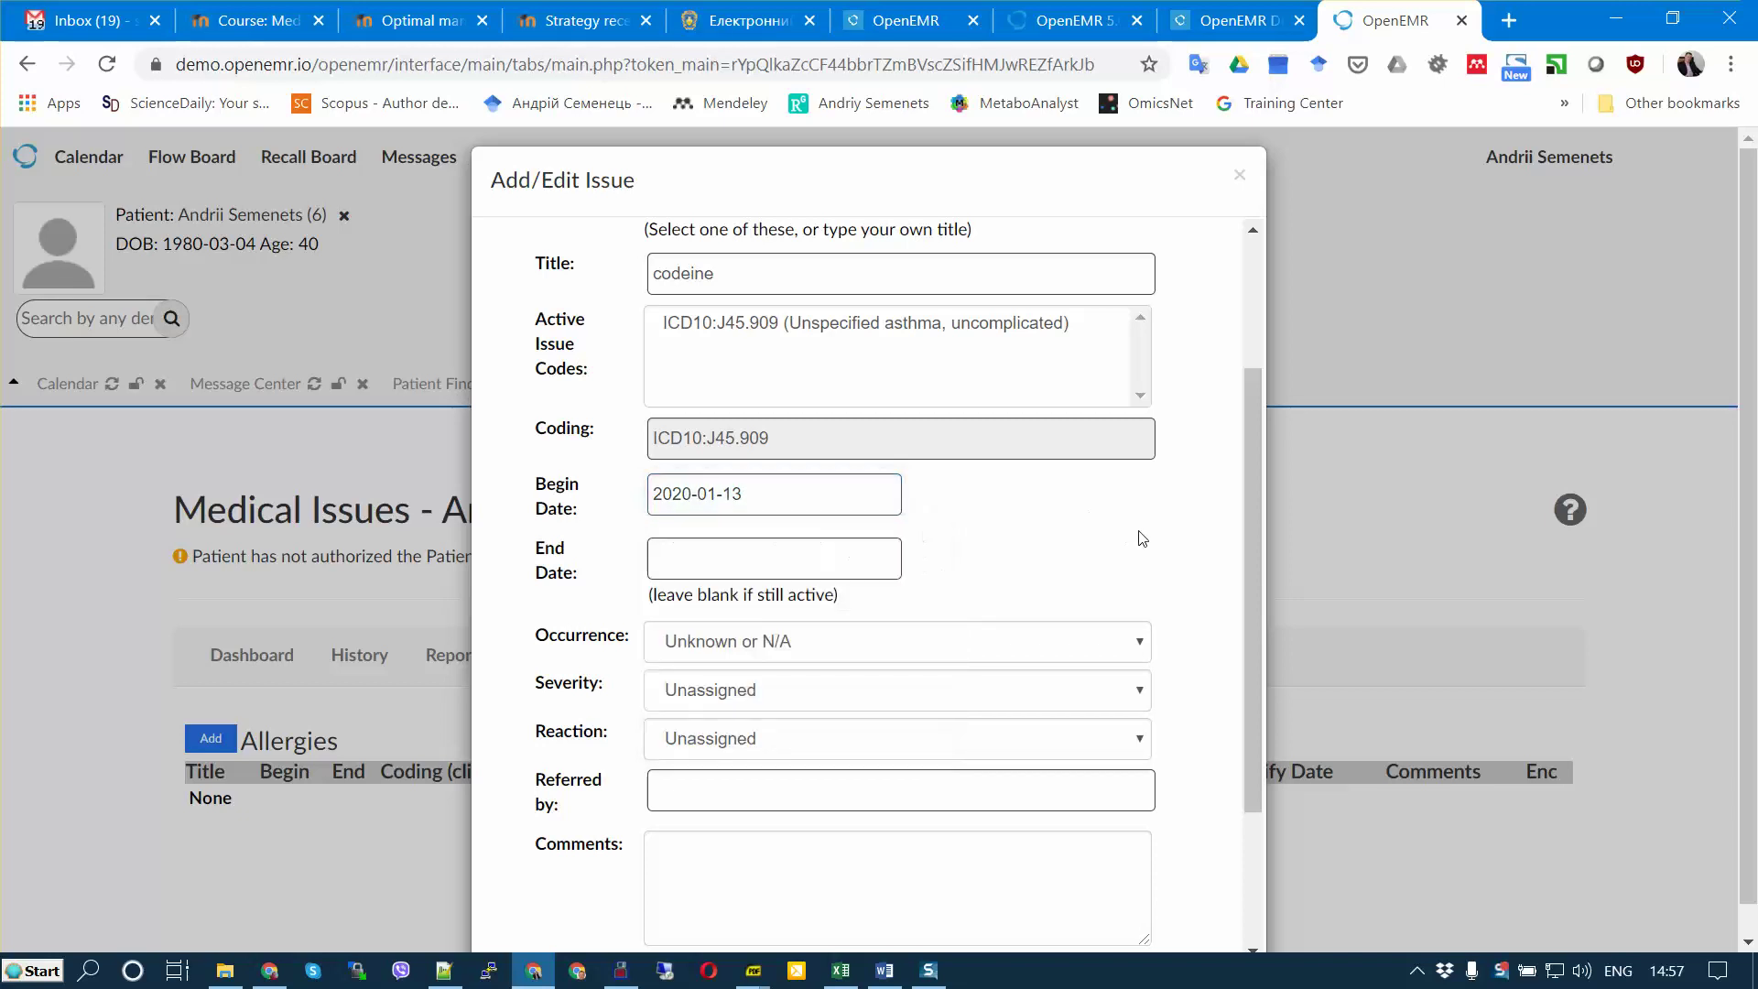
scroll(1022, 620, down, 3)
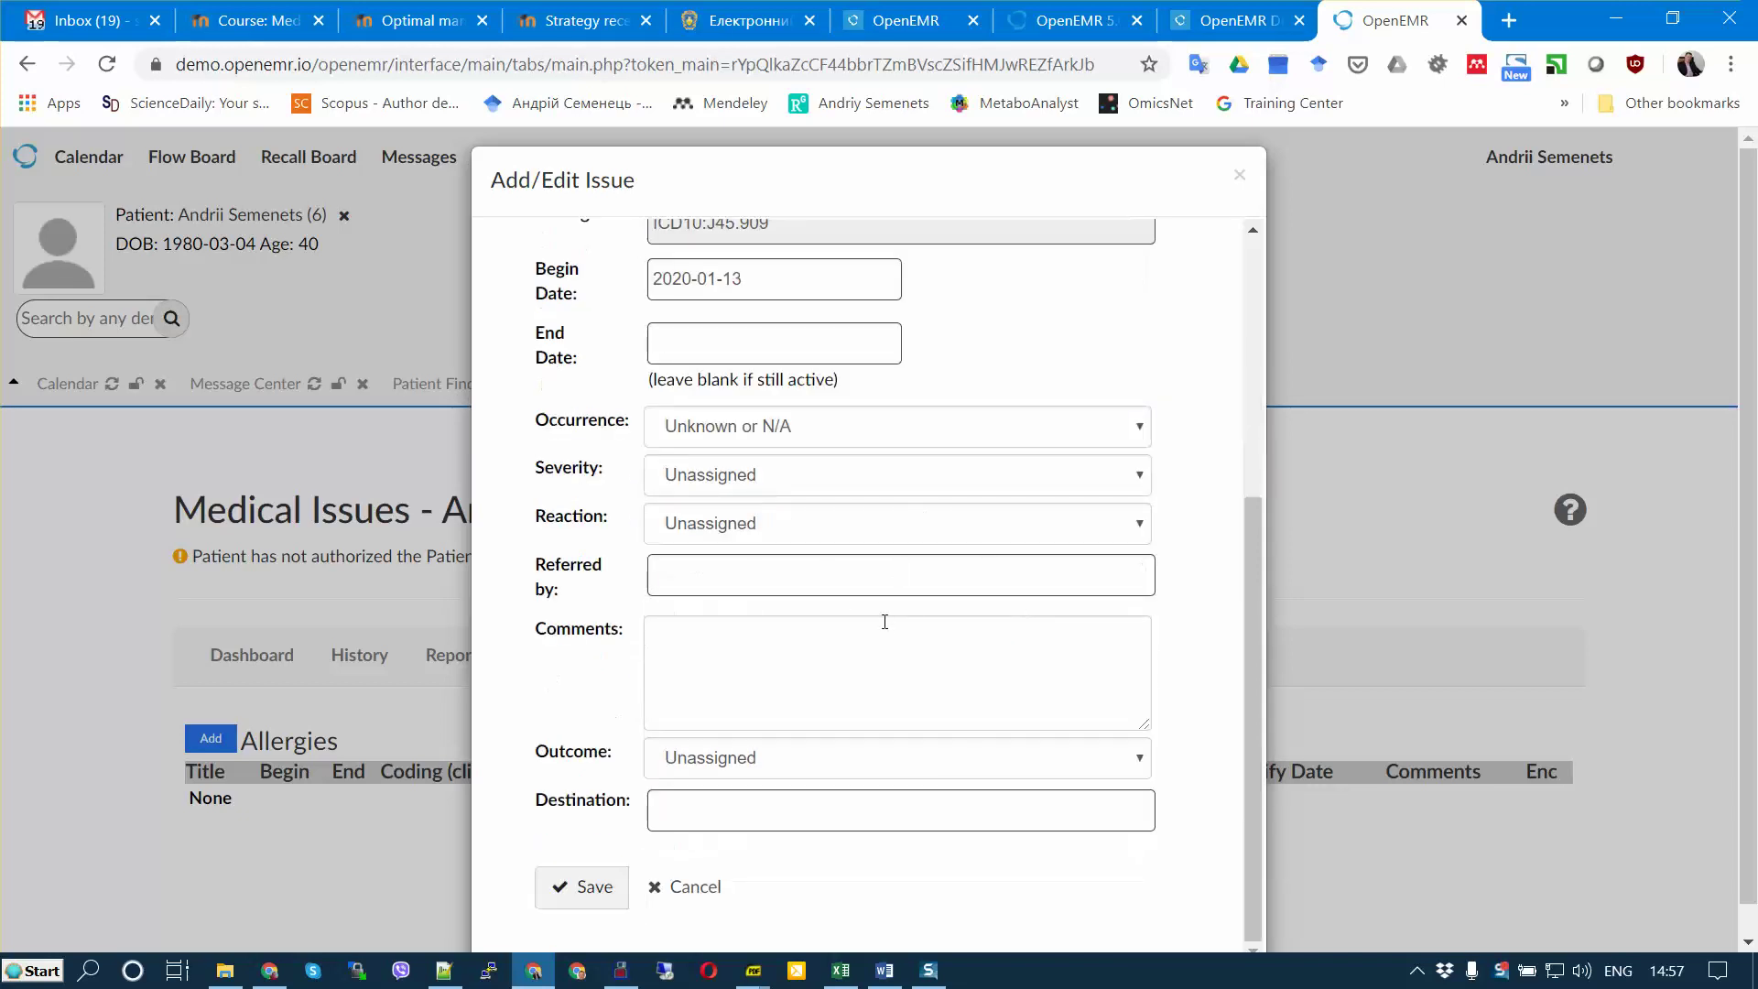
click(582, 889)
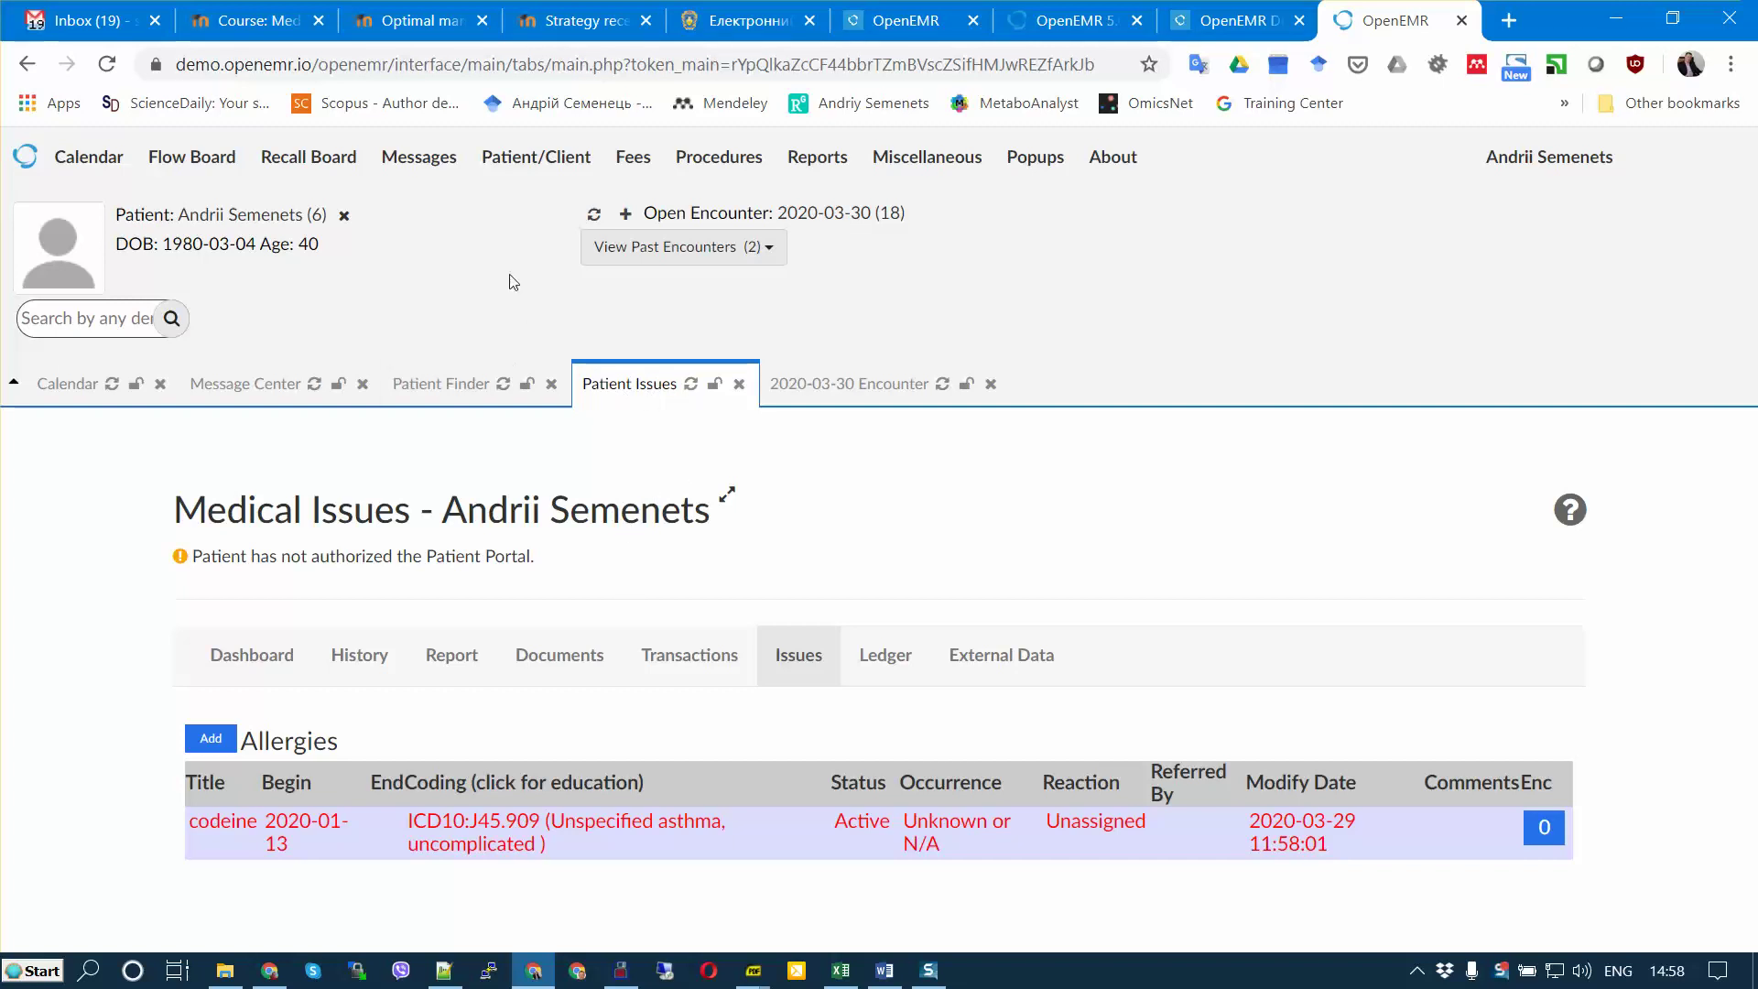
Step: Start a new immunization with CVX code 4, measles and rubella virus vaccine
click(205, 216)
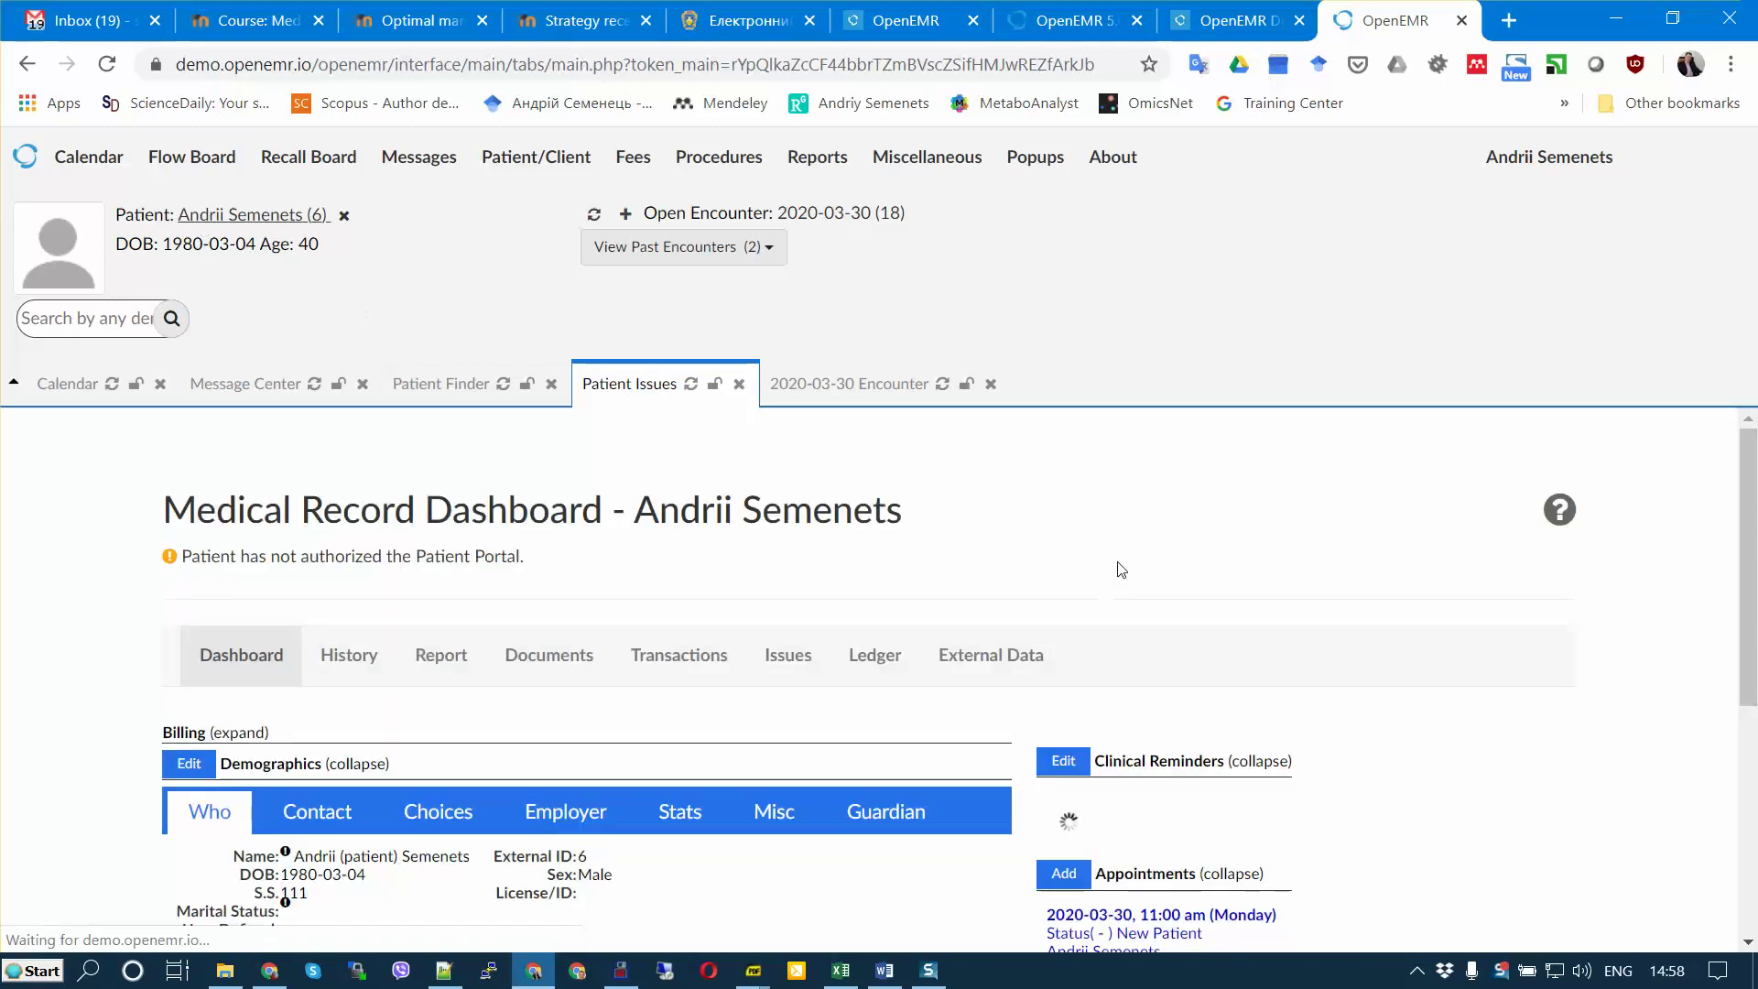
scroll(1120, 569, down, 5)
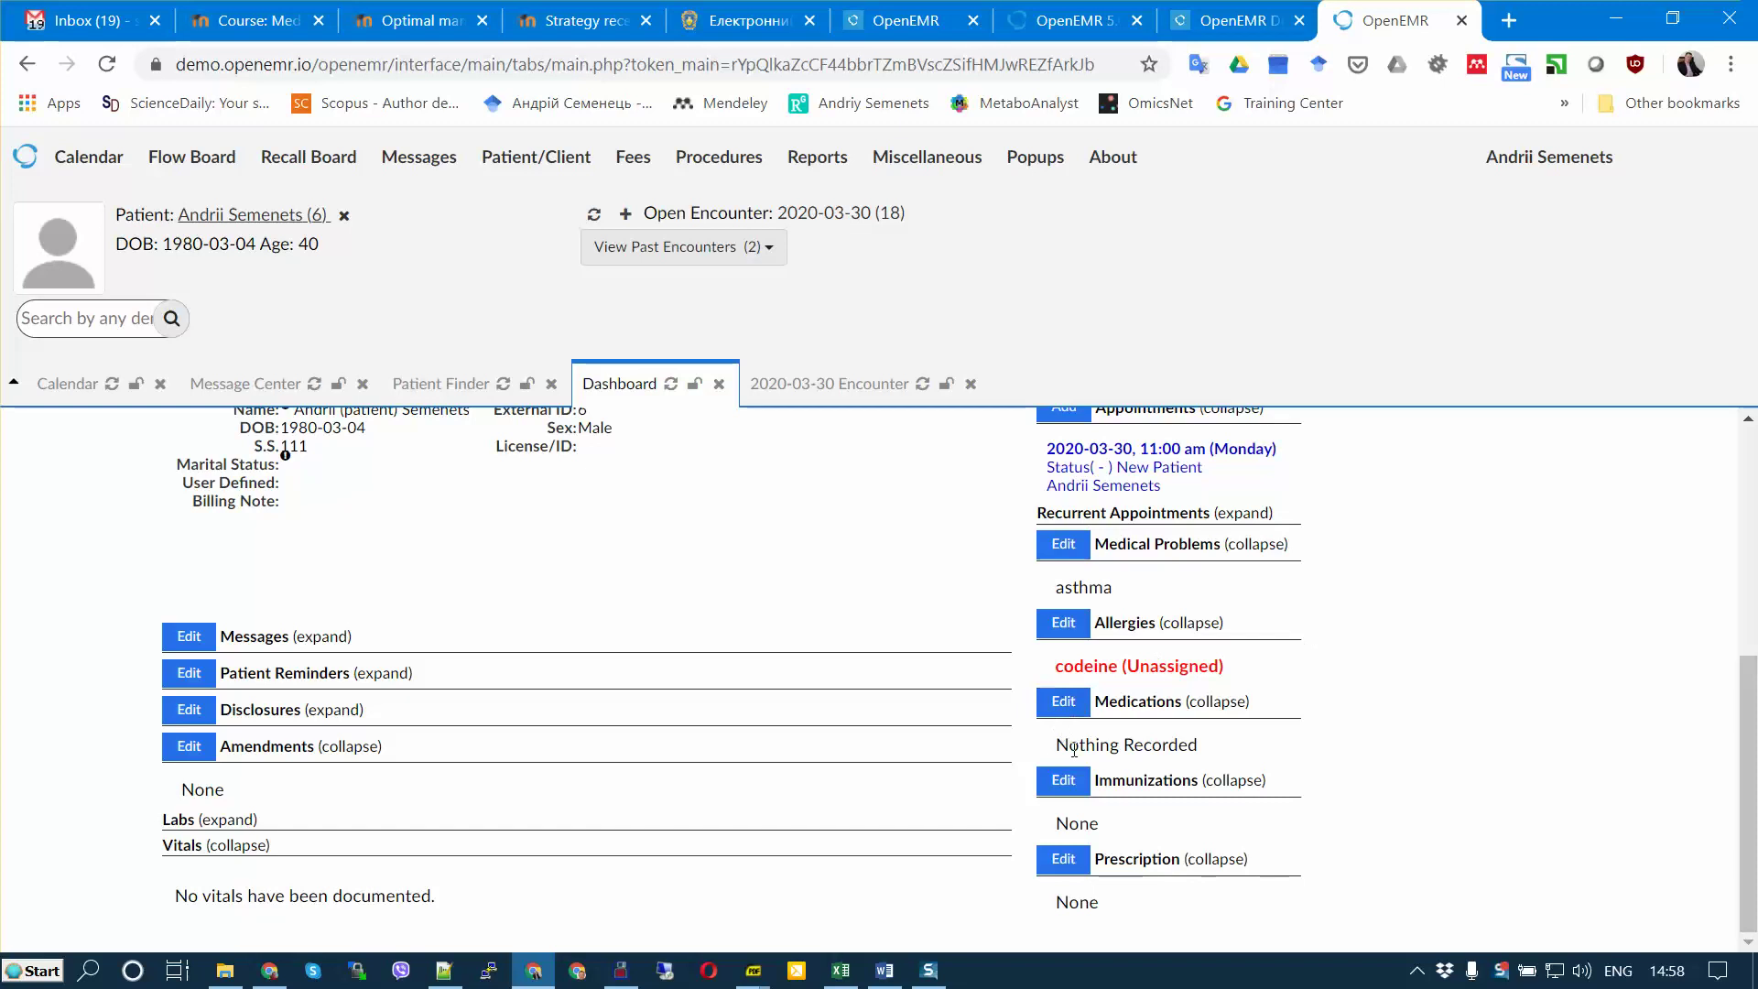
click(1062, 780)
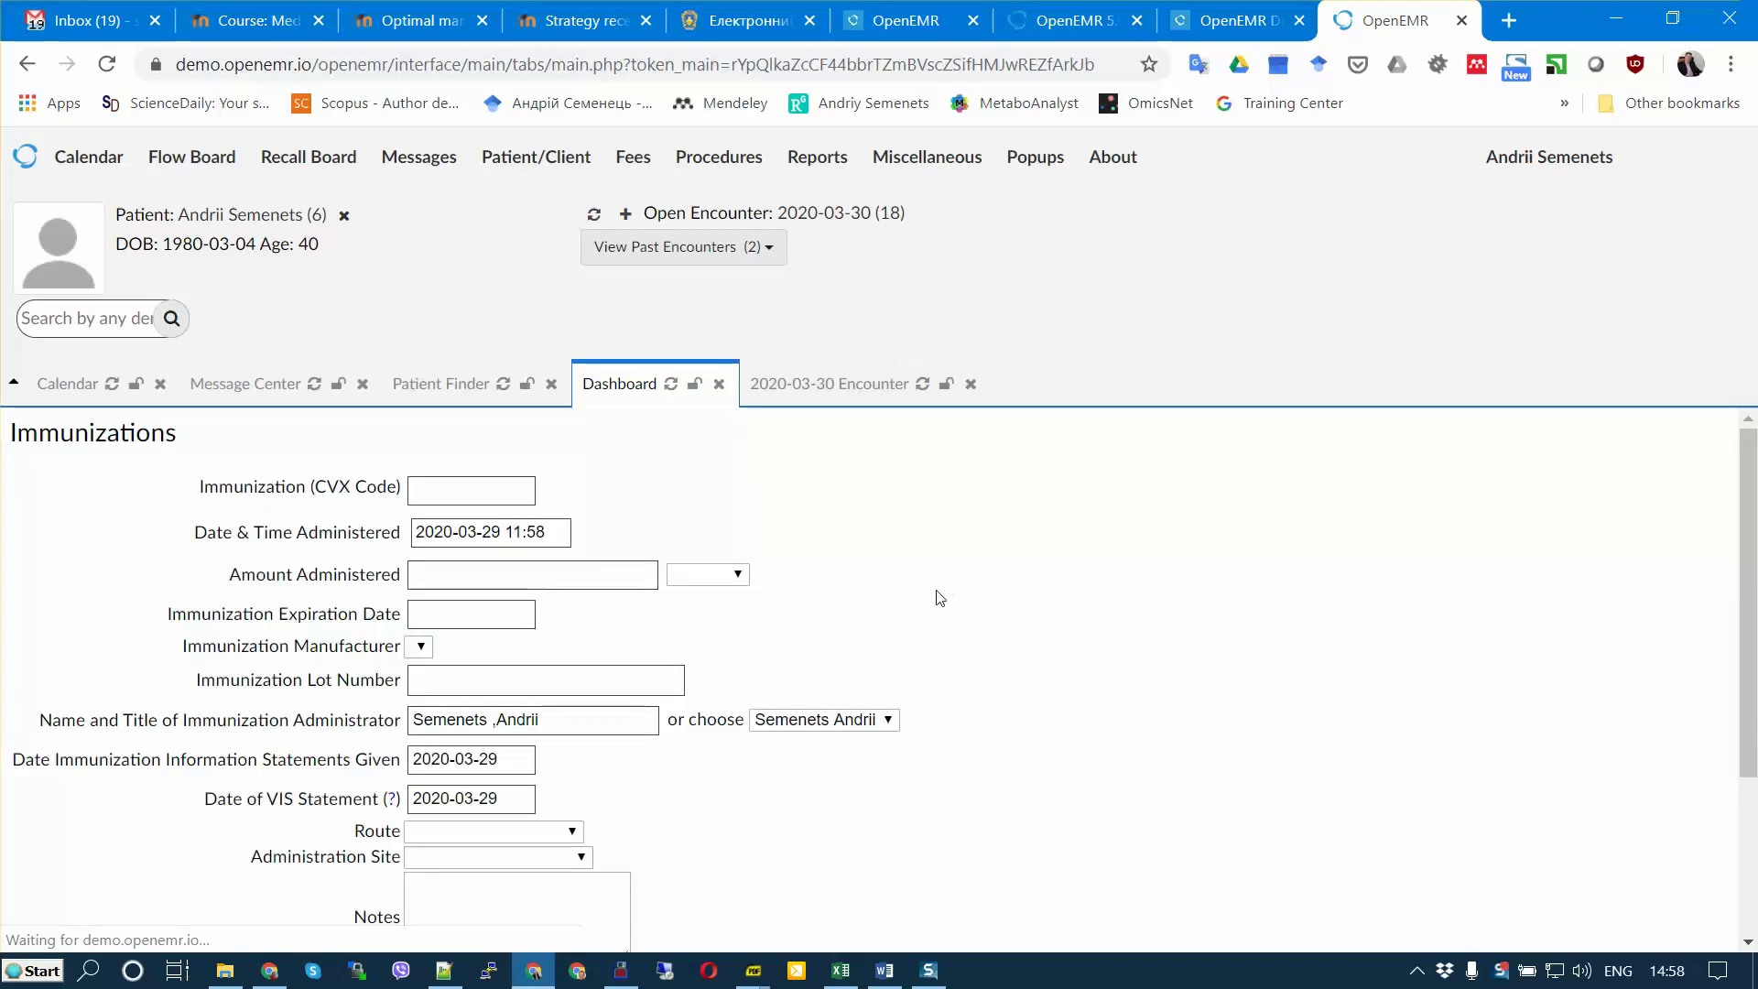
click(427, 477)
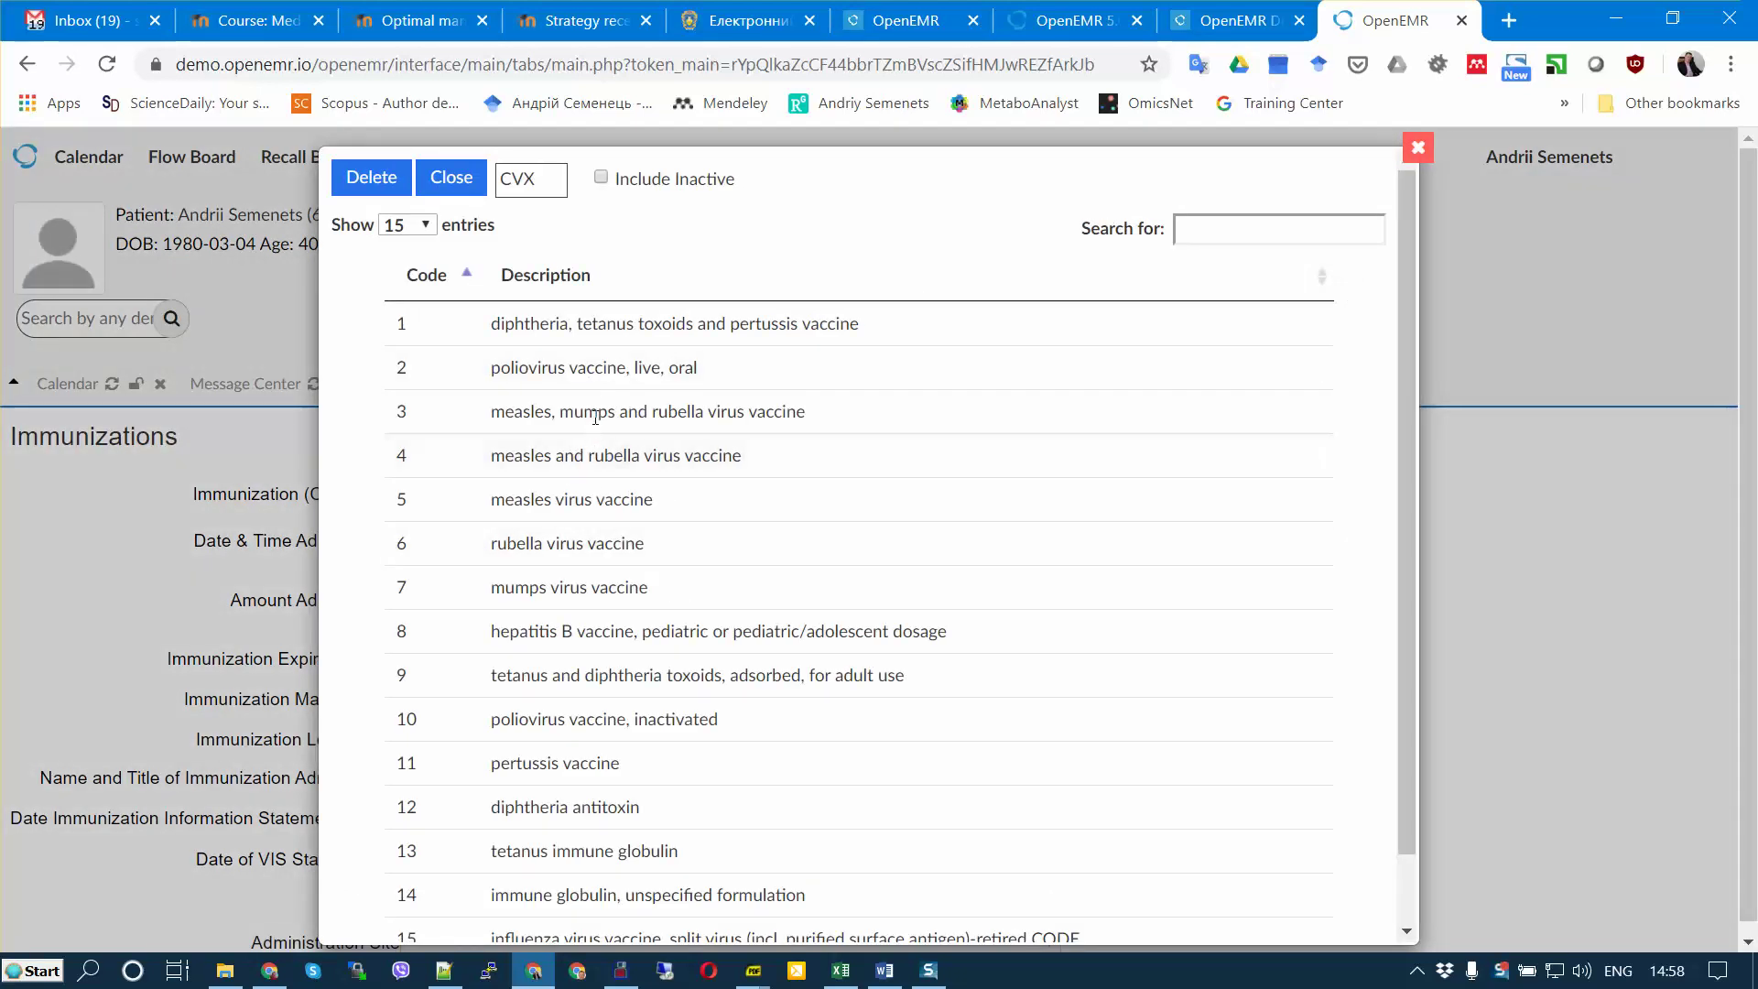
click(513, 455)
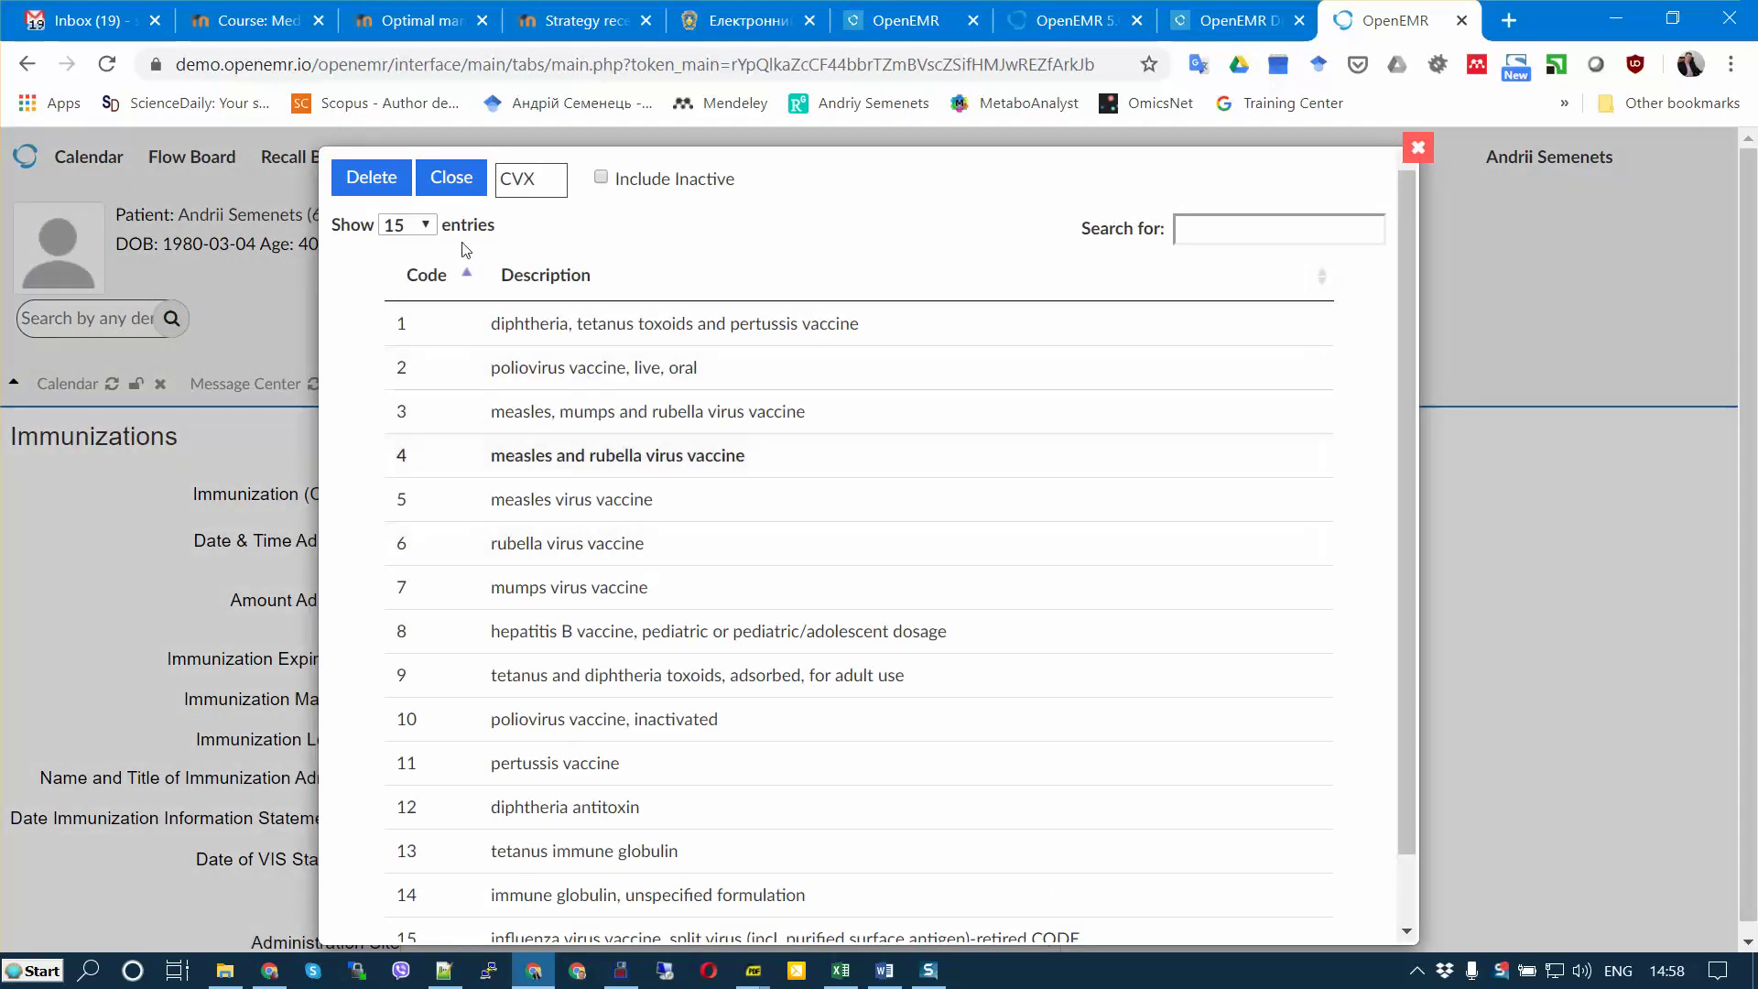
double_click(610, 457)
scroll(1387, 665, down, 1)
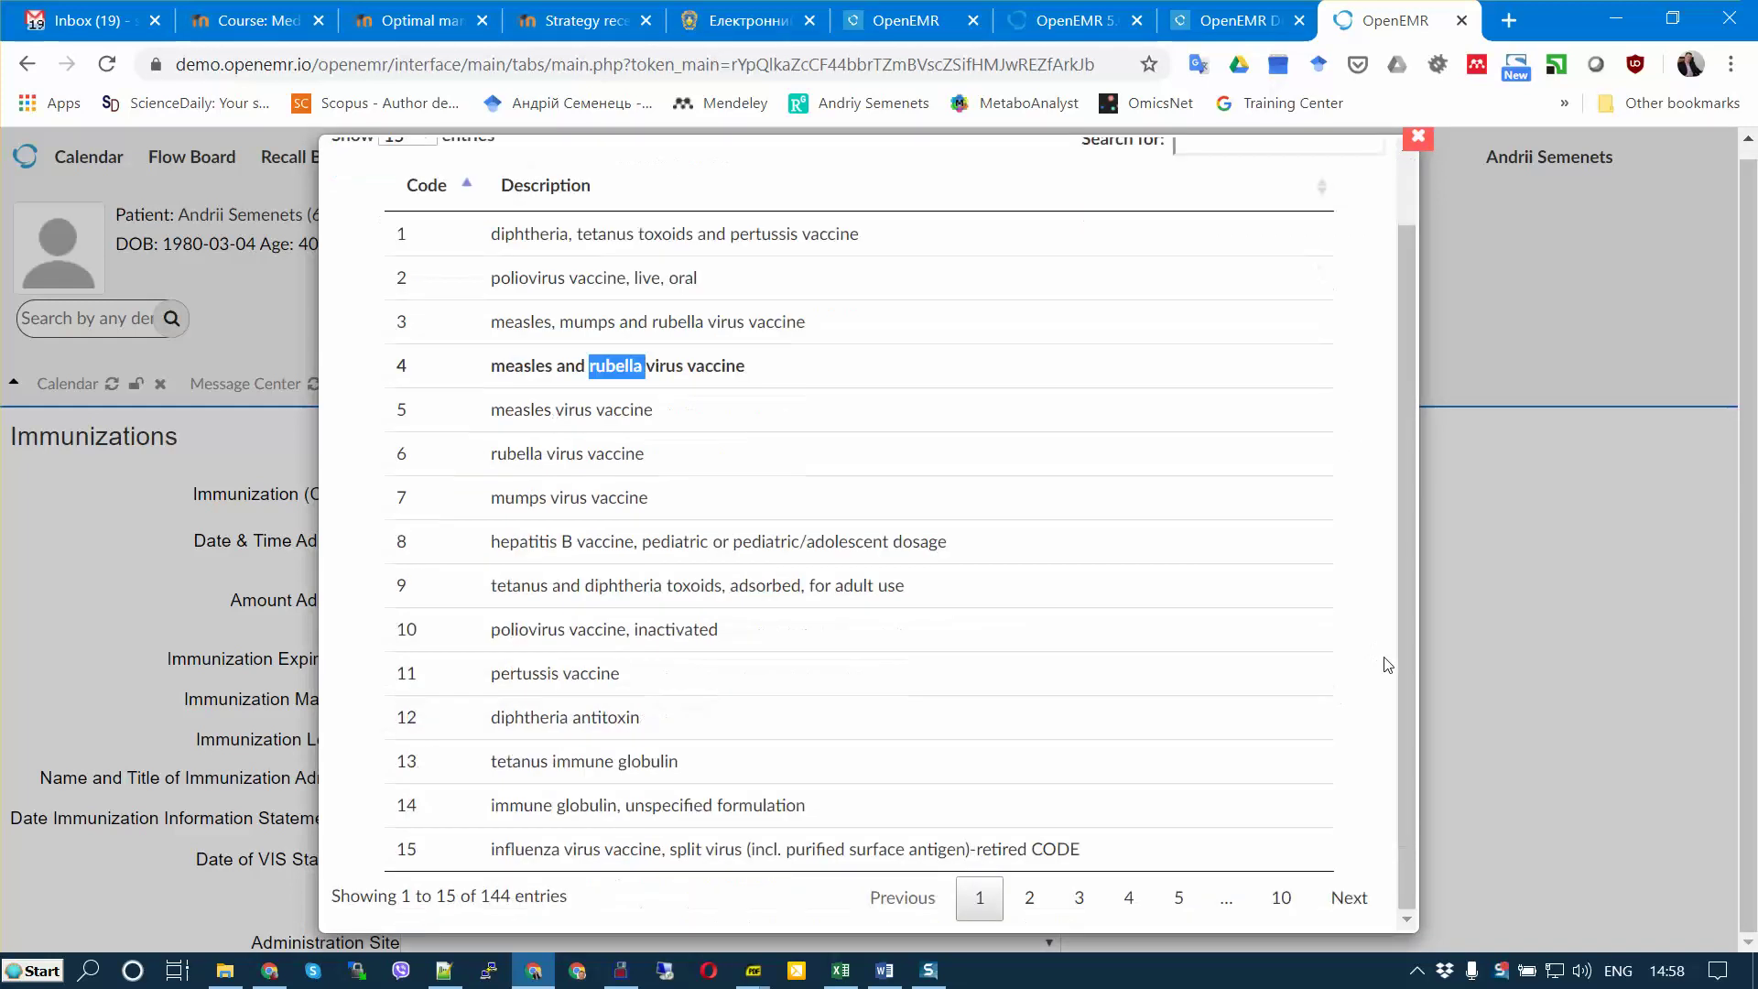
scroll(1387, 664, up, 1)
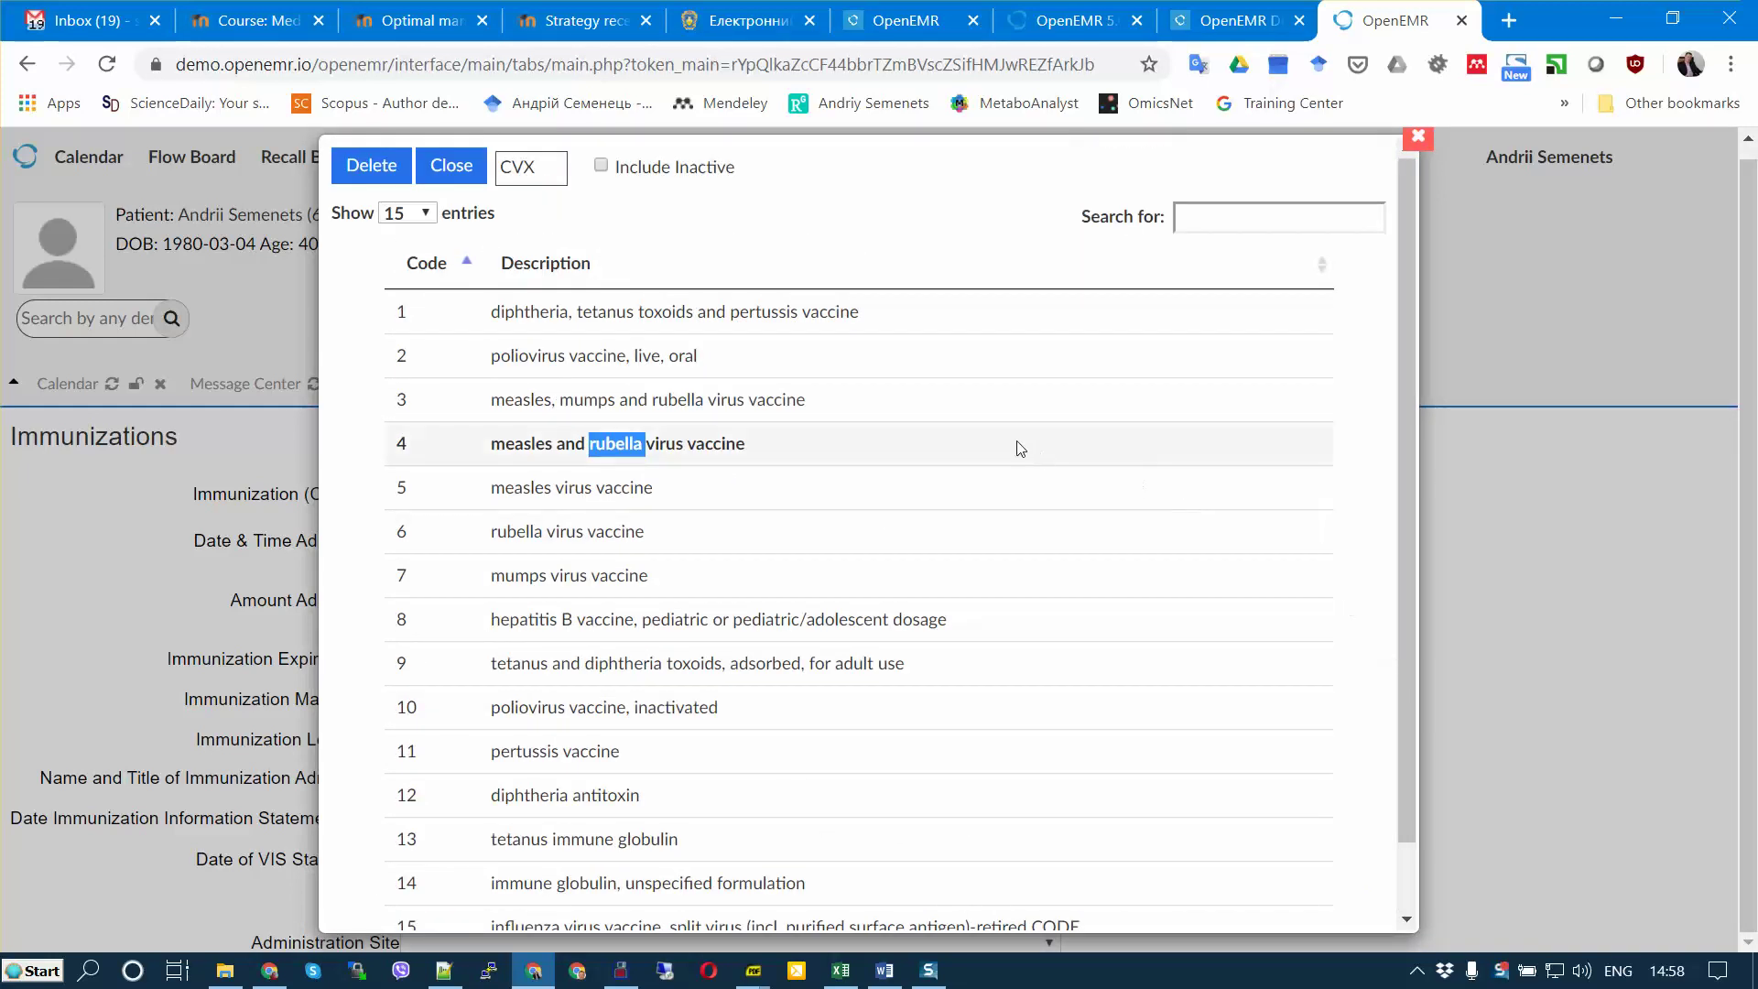
click(452, 165)
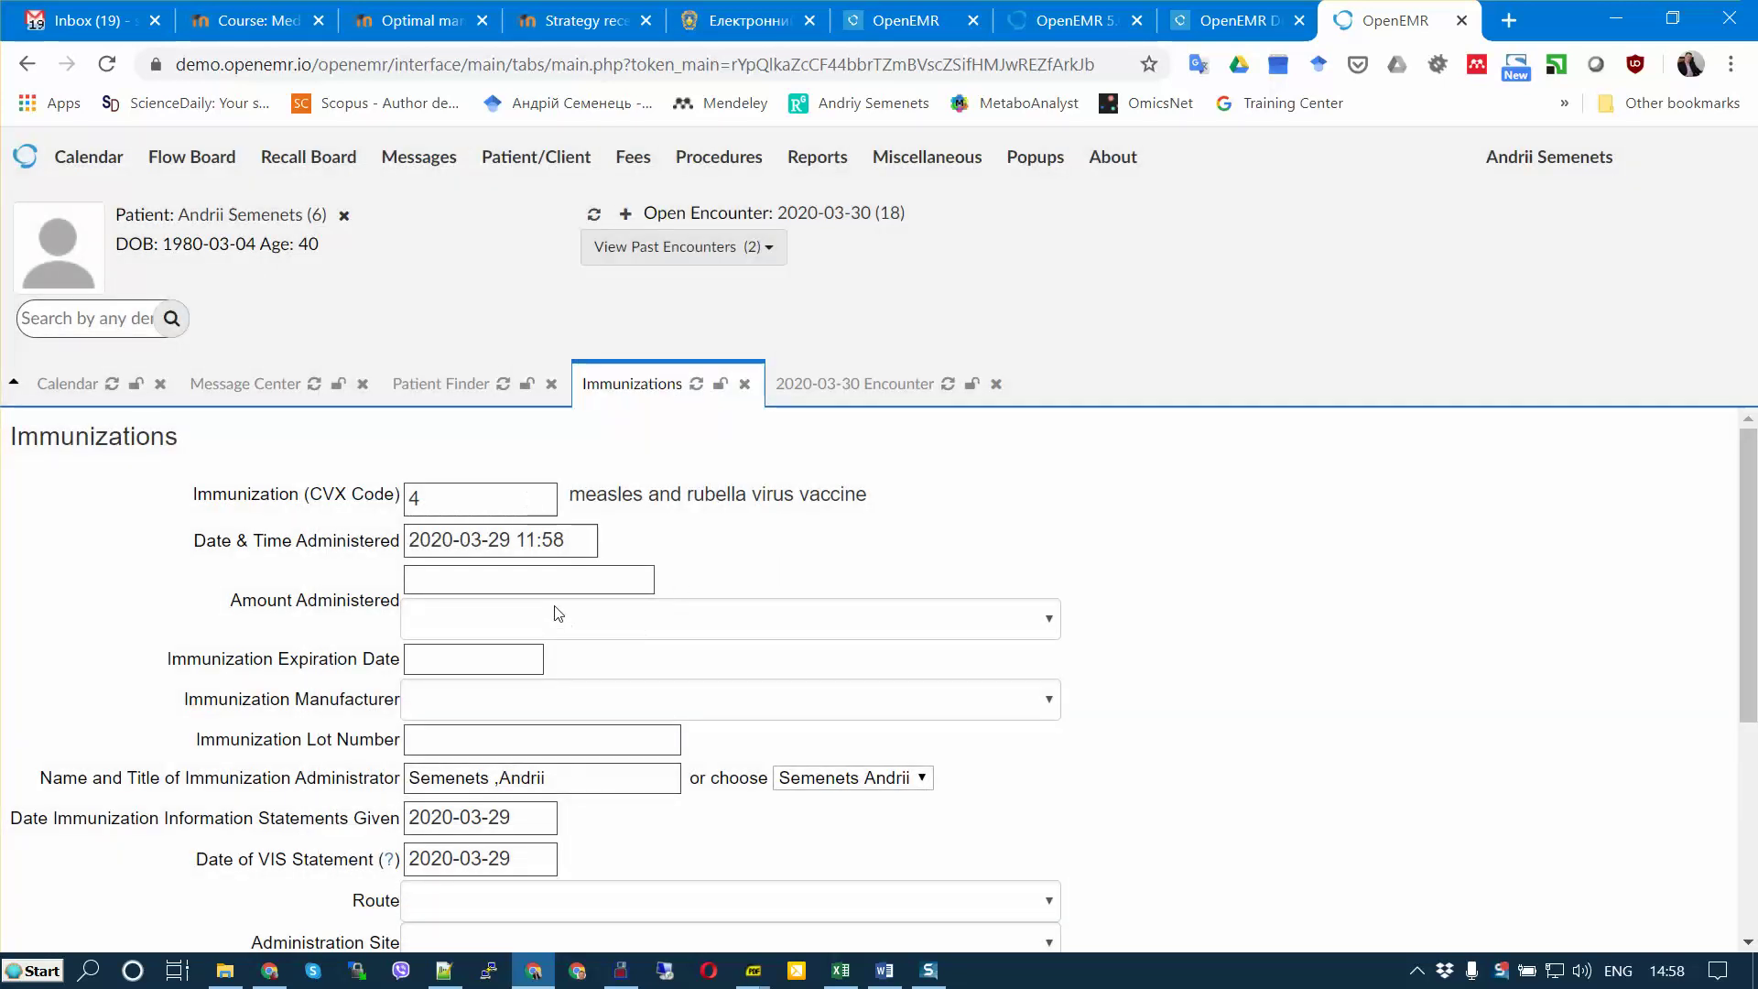
Step: Set the administration date to 2020-02-03 and save the immunization
click(567, 533)
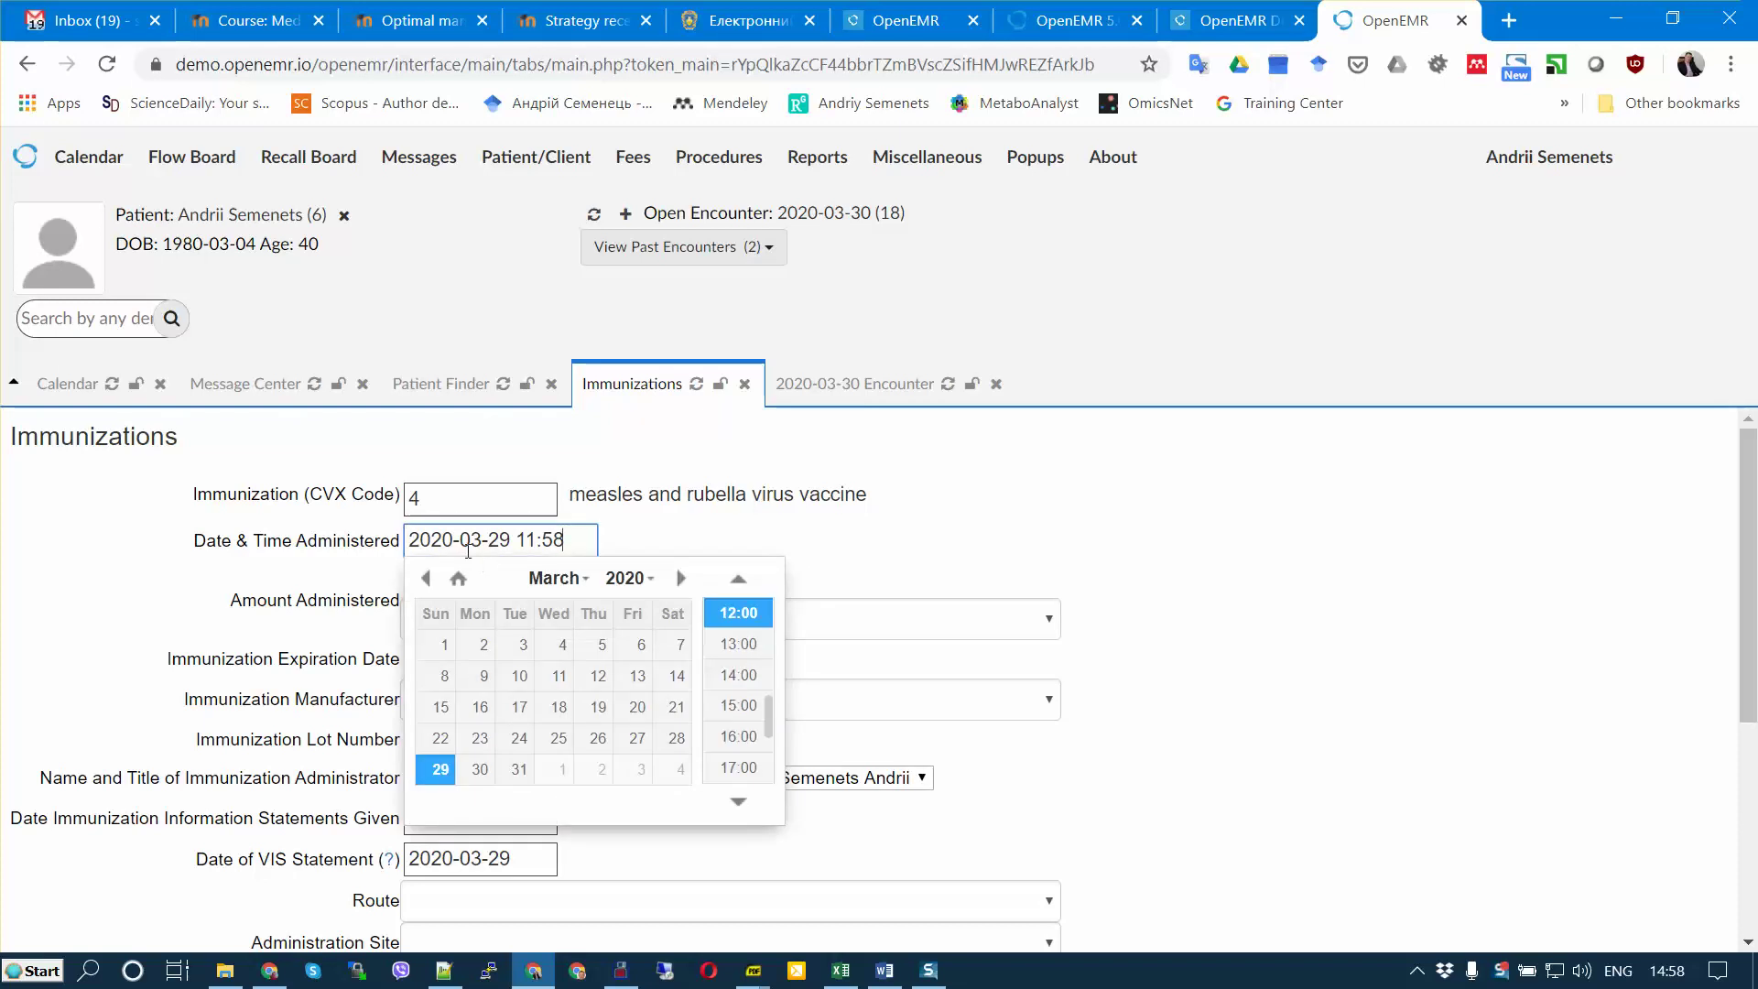
click(426, 577)
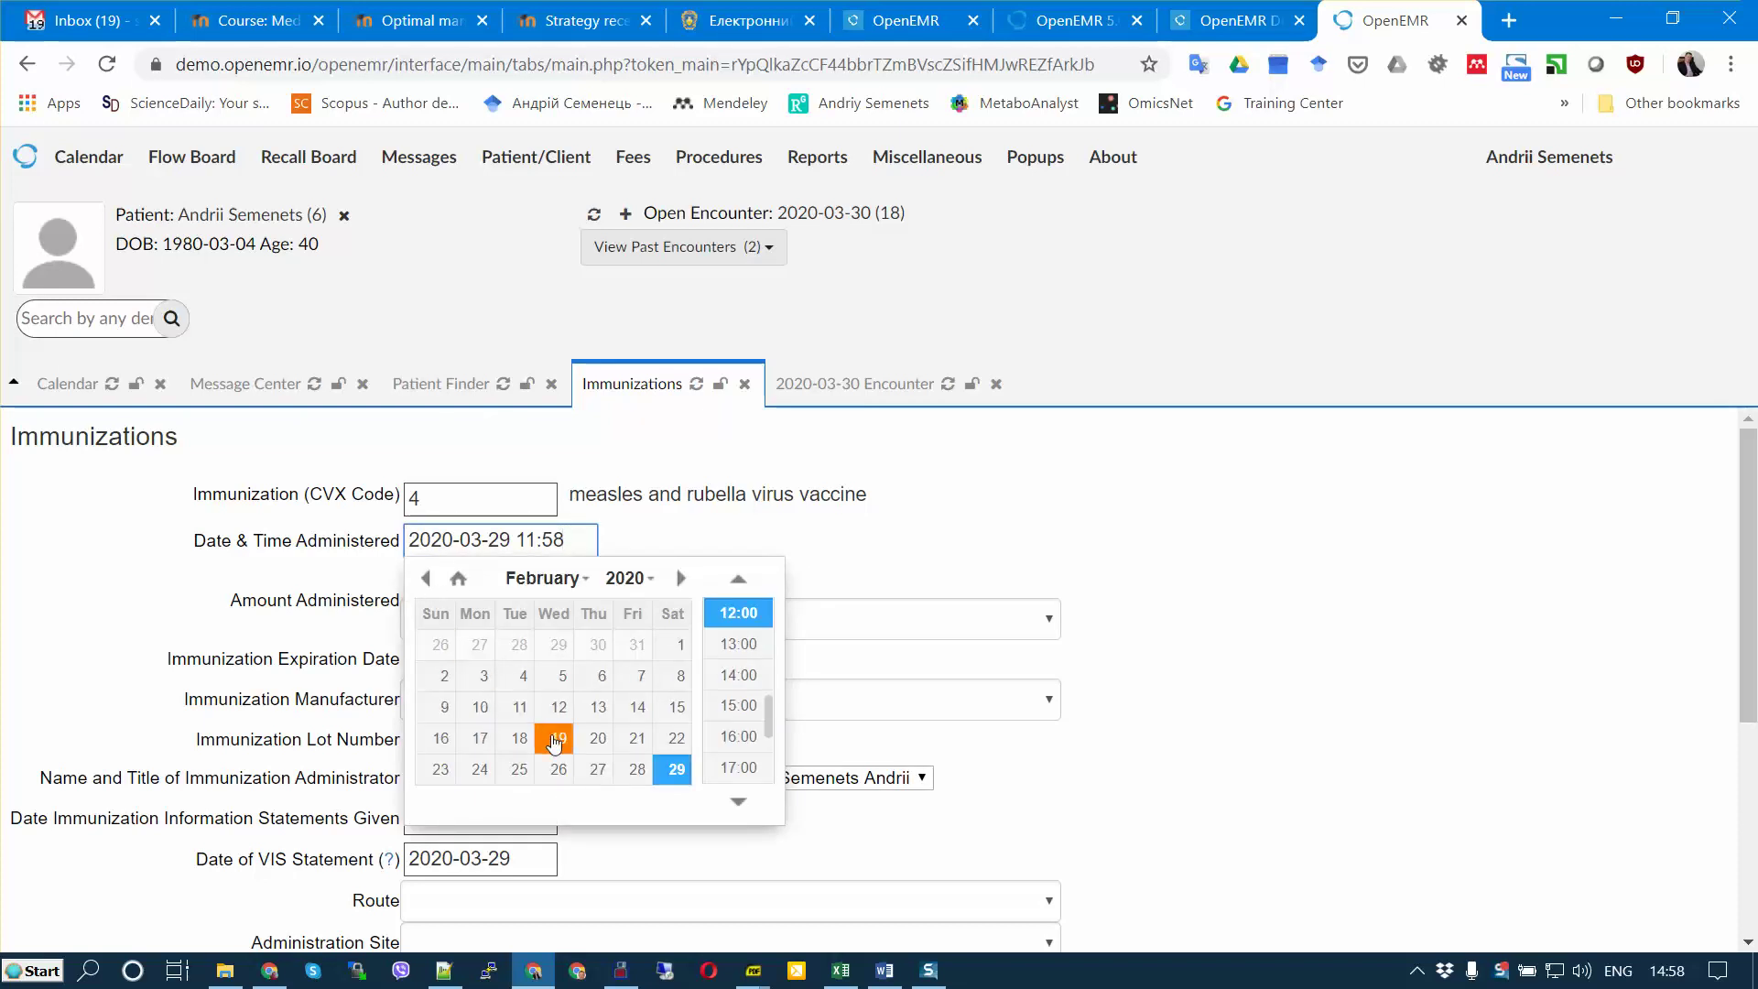
click(484, 676)
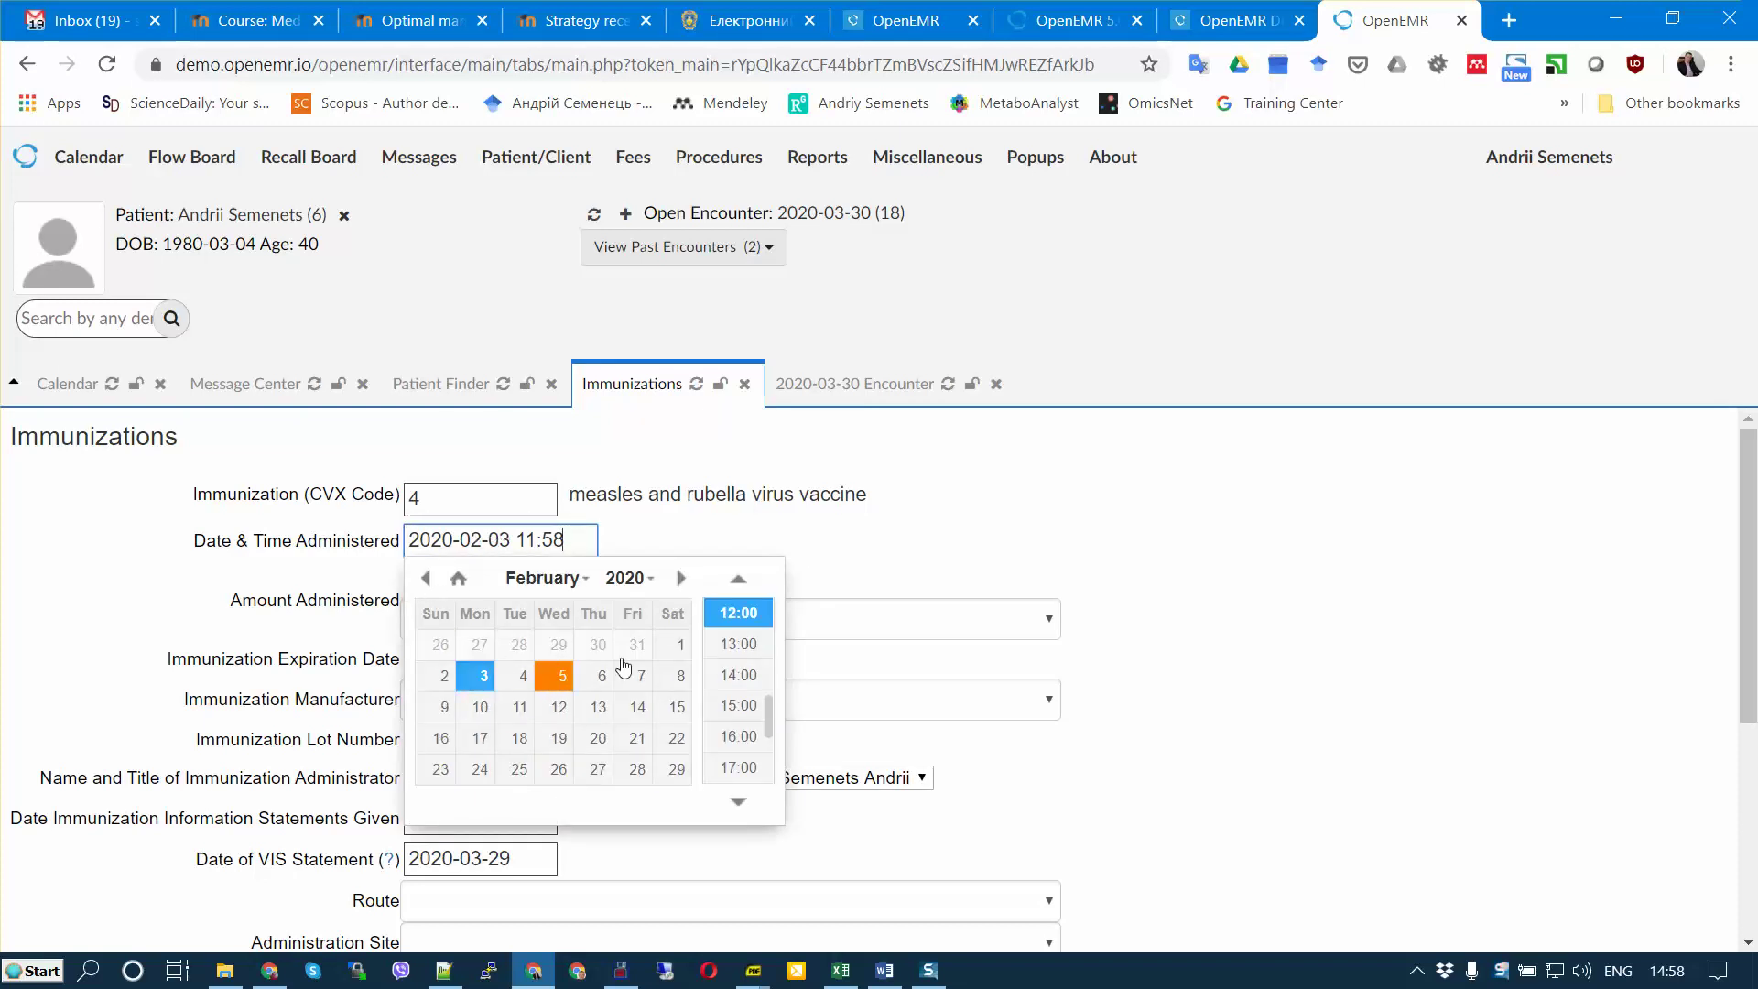
click(1357, 599)
scroll(1366, 622, down, 5)
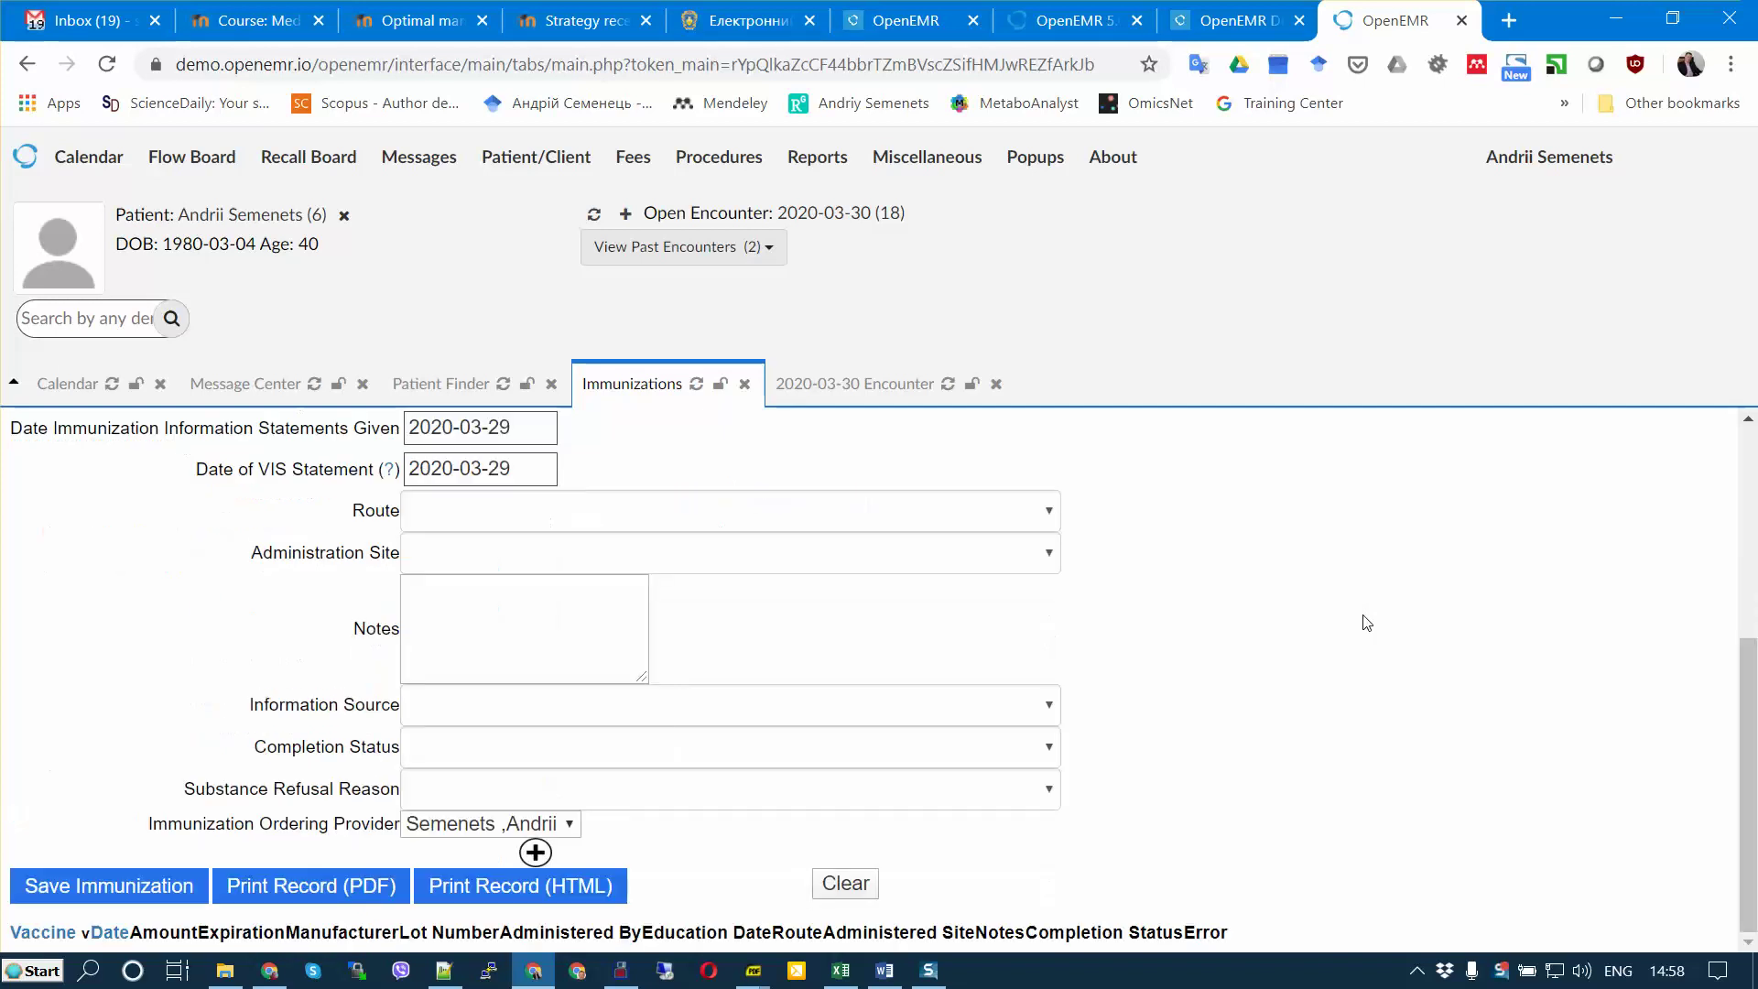
click(112, 877)
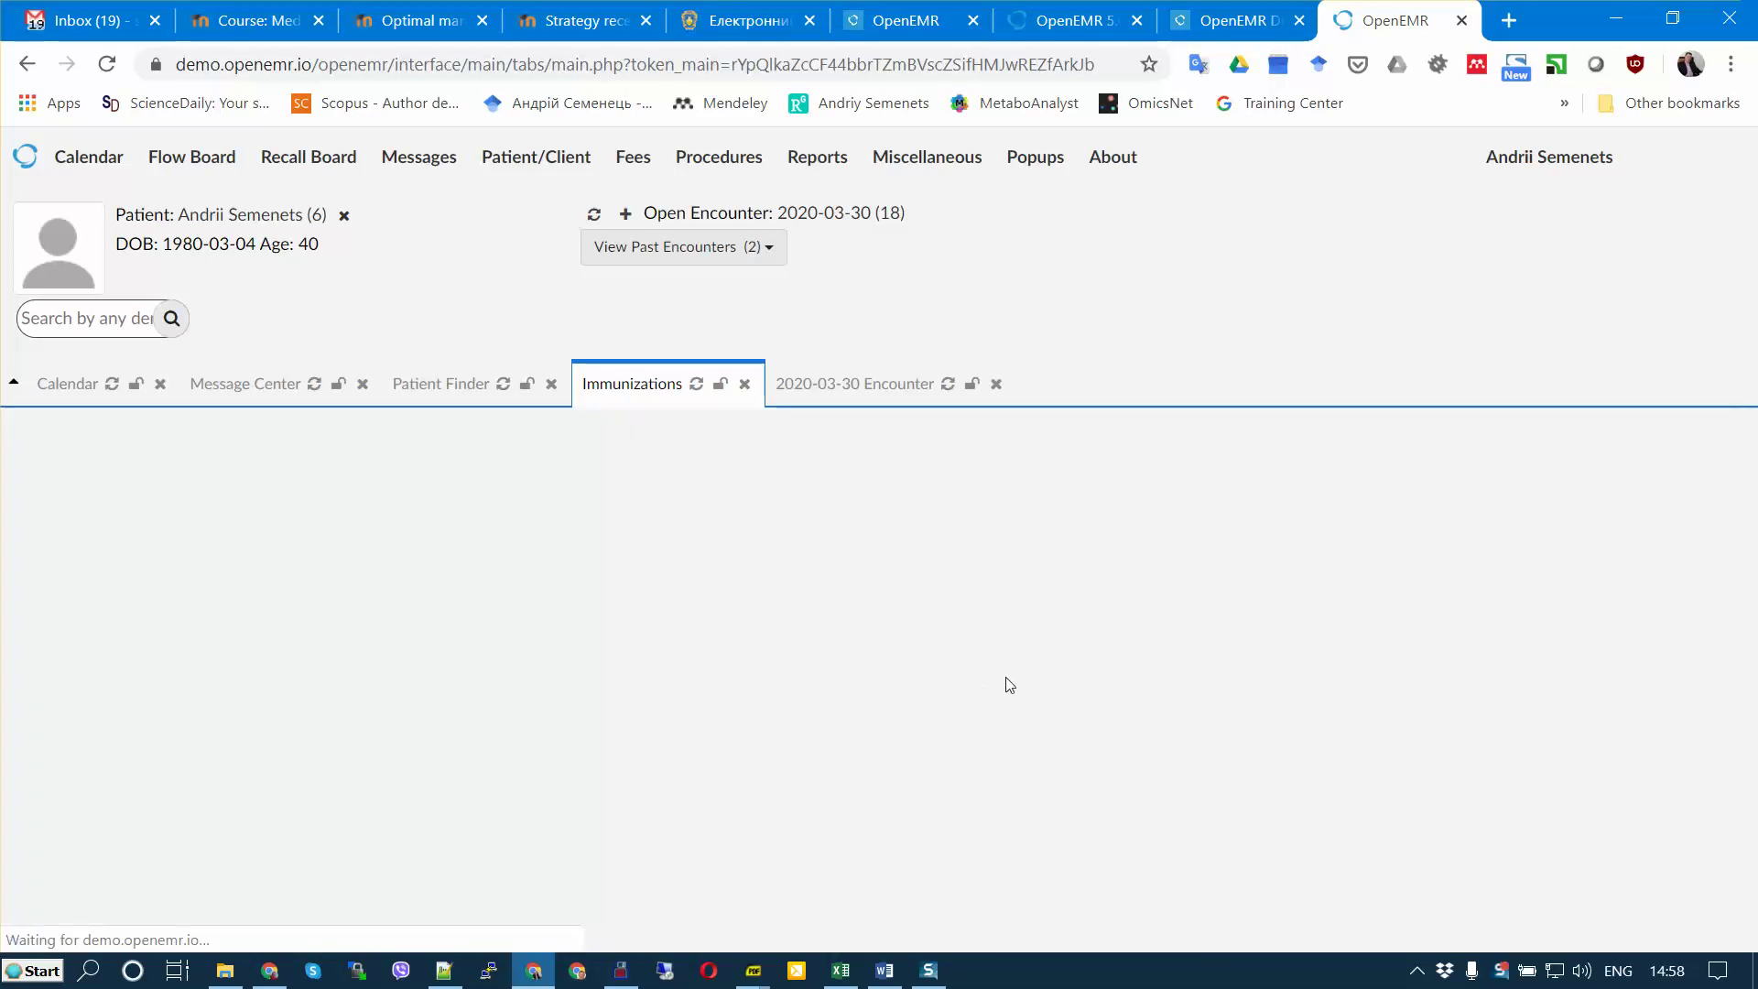
Step: Return to the patient dashboard, now listing the M/R immunization
scroll(1092, 659, down, 3)
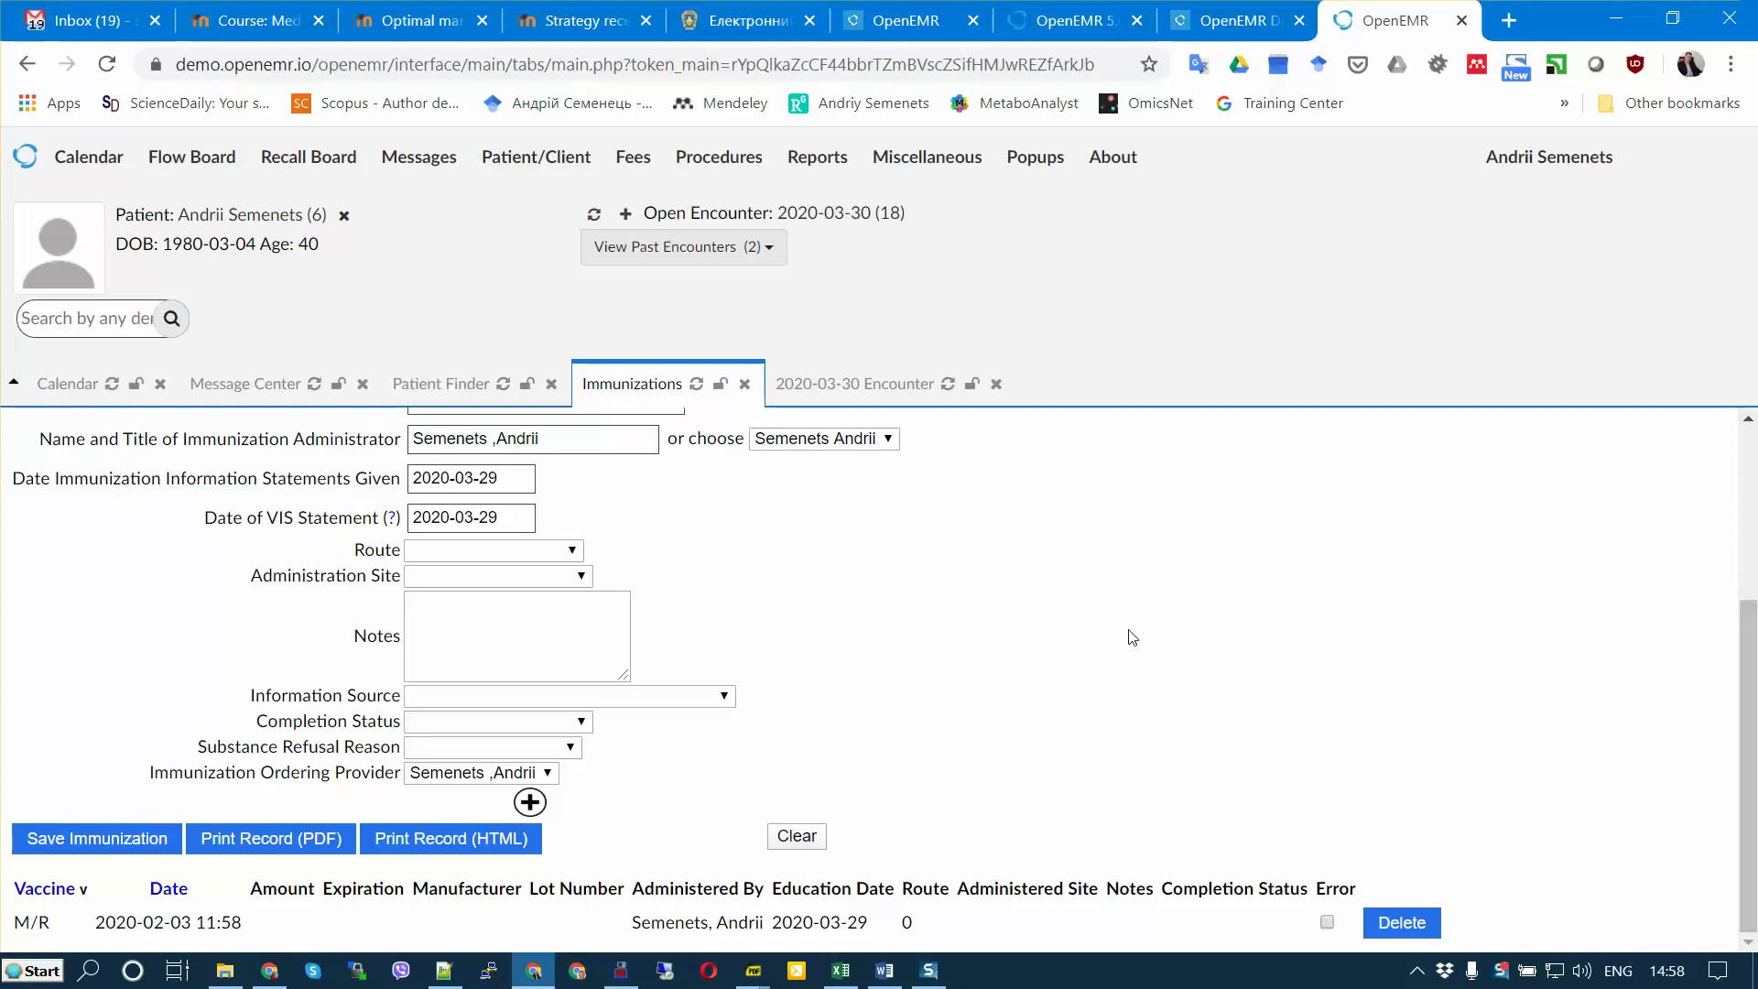
scroll(1133, 636, up, 3)
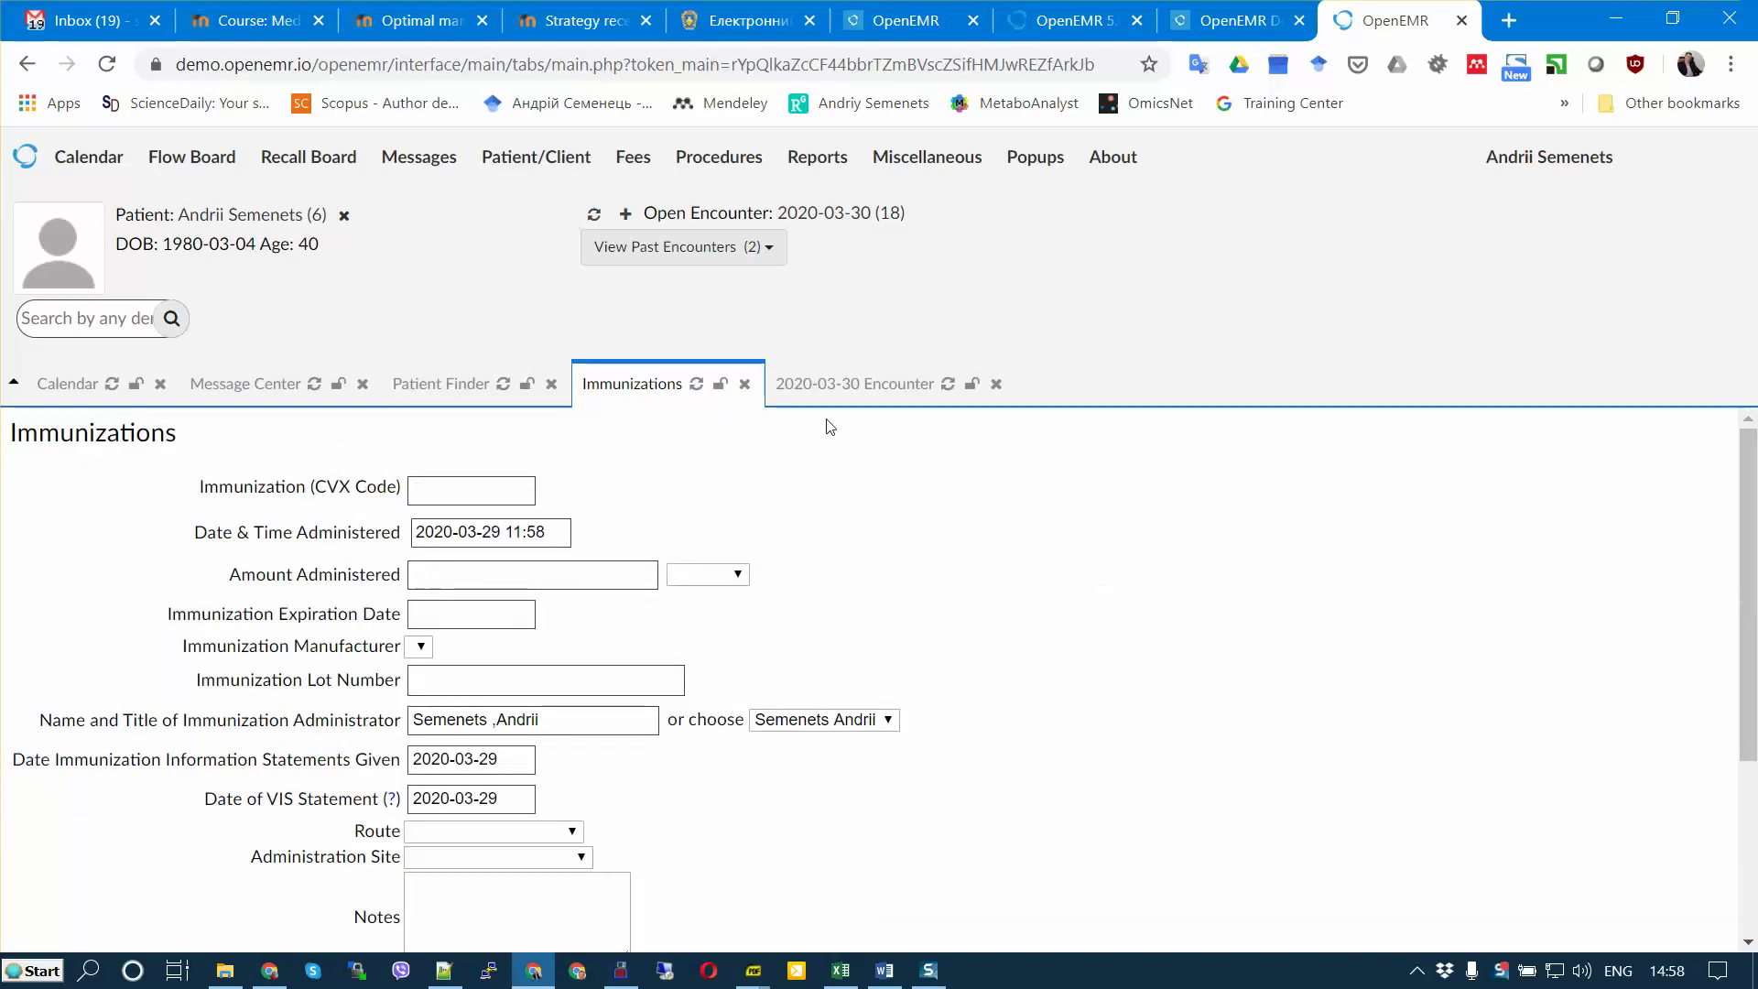
click(253, 216)
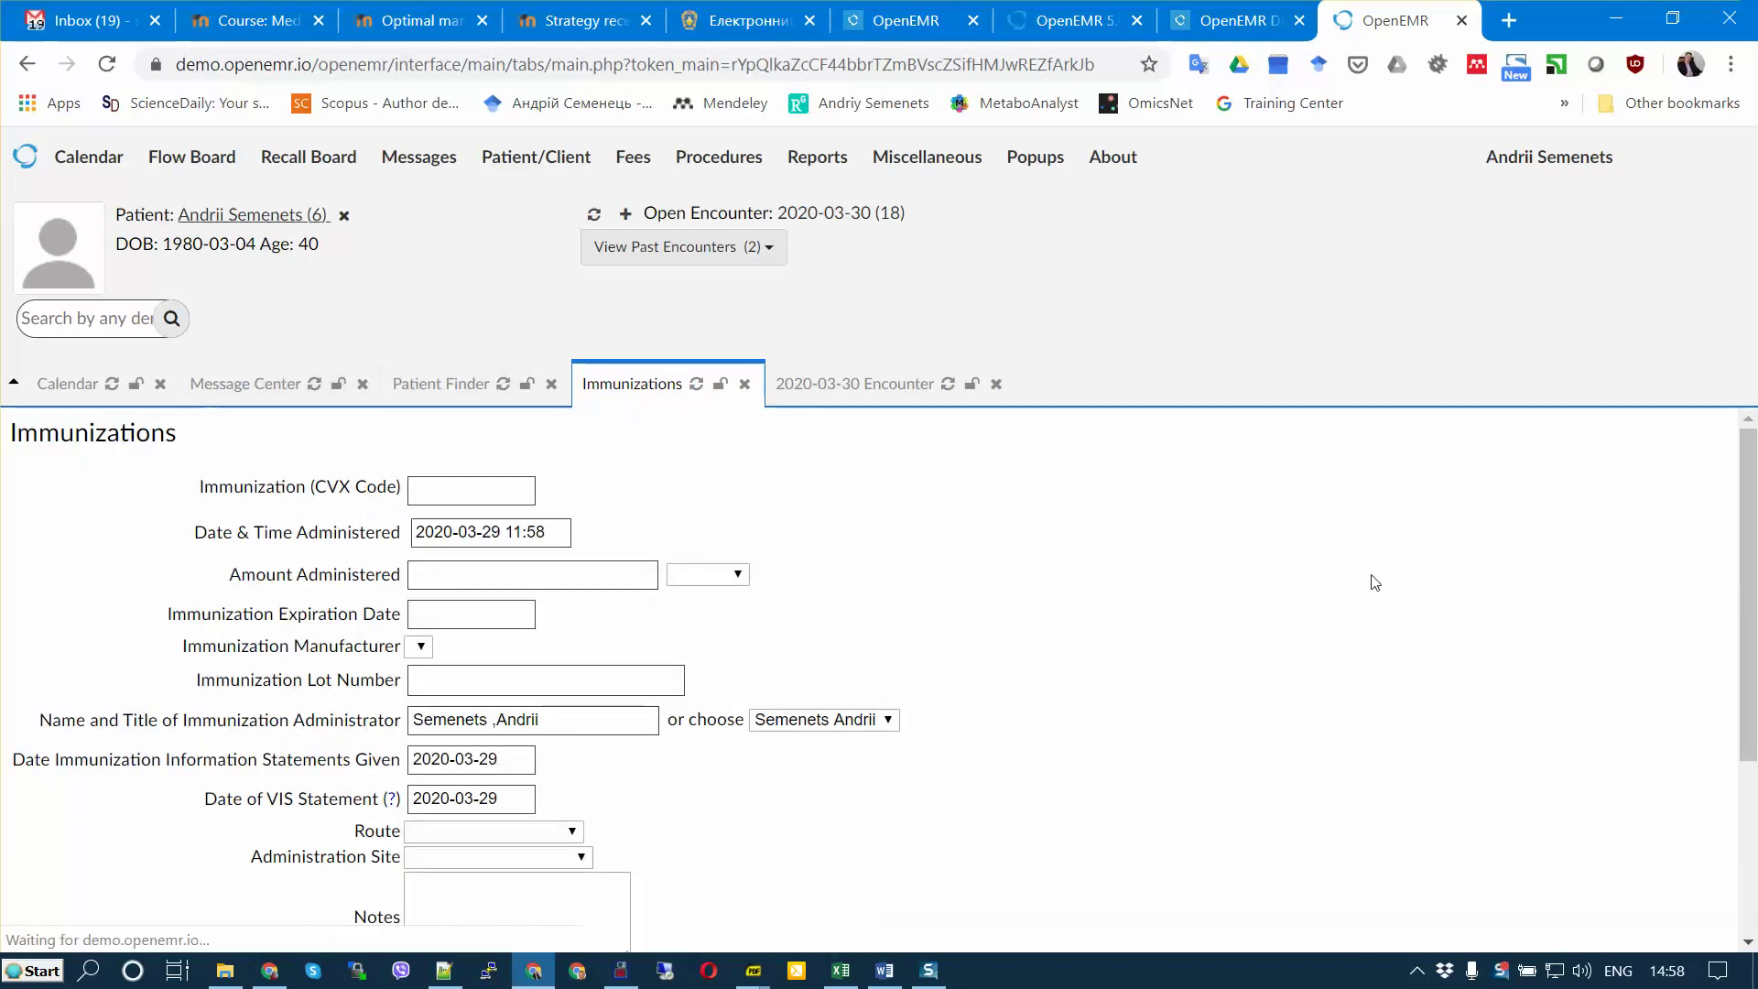
scroll(1480, 601, down, 4)
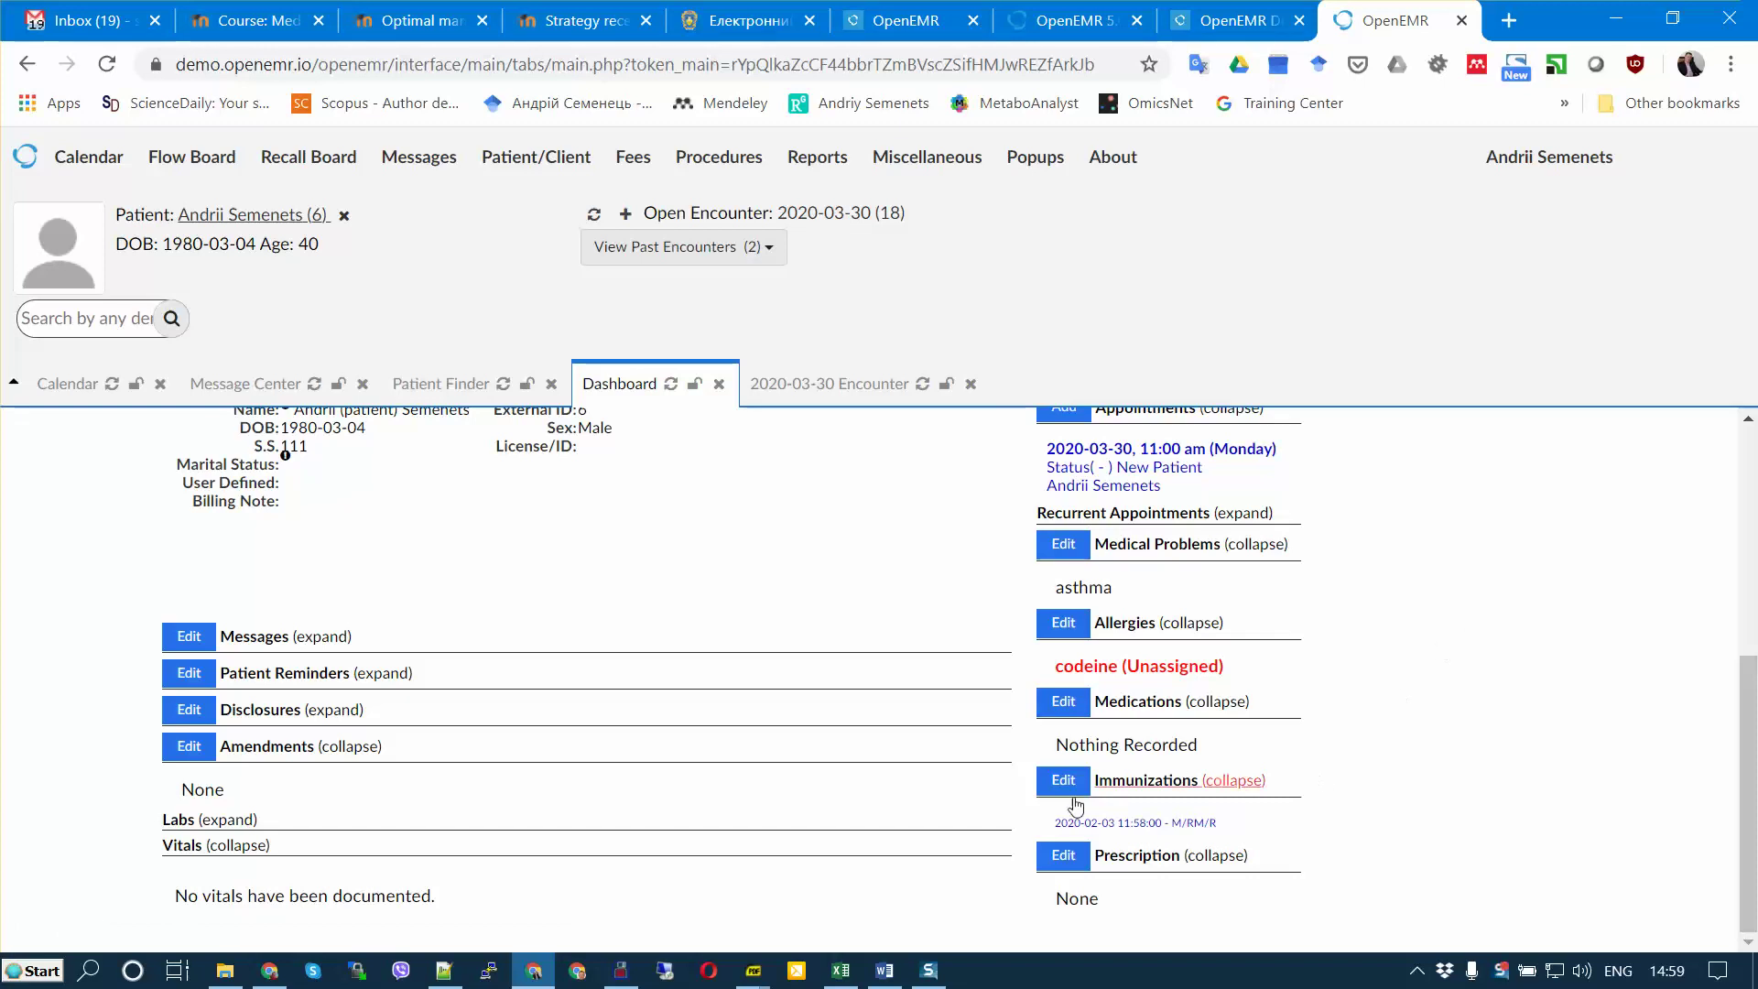
drag(1046, 830, 1255, 821)
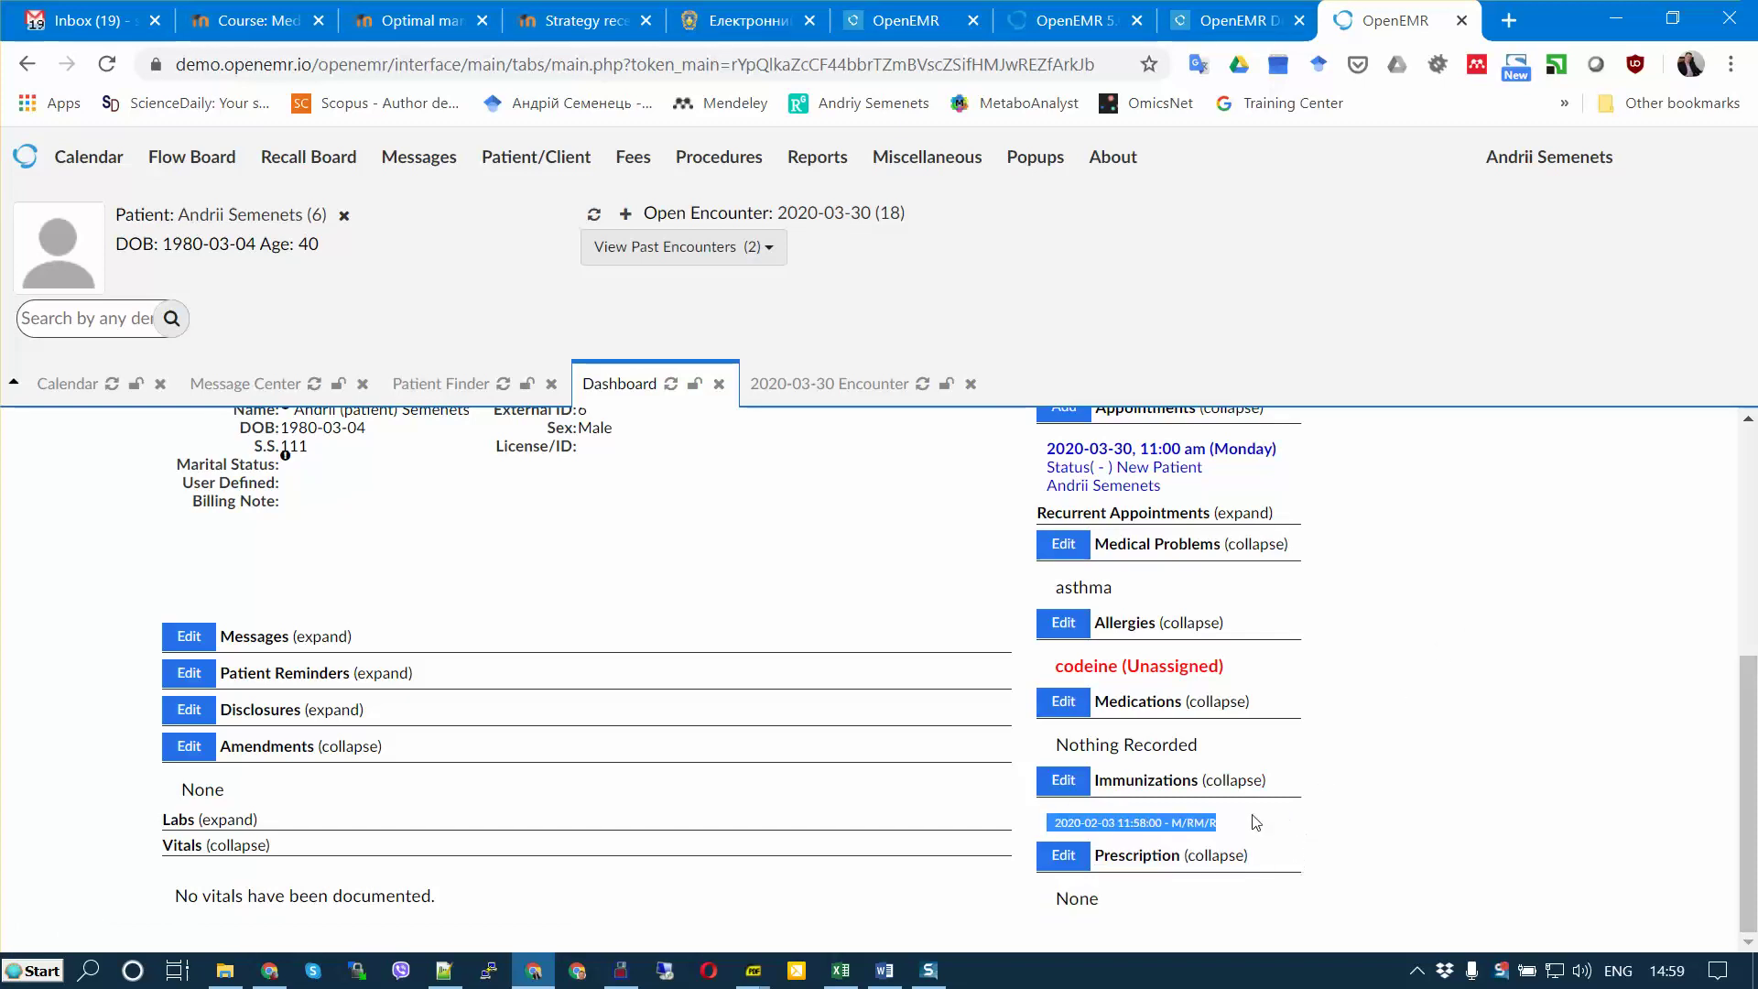
scroll(1364, 878, up, 4)
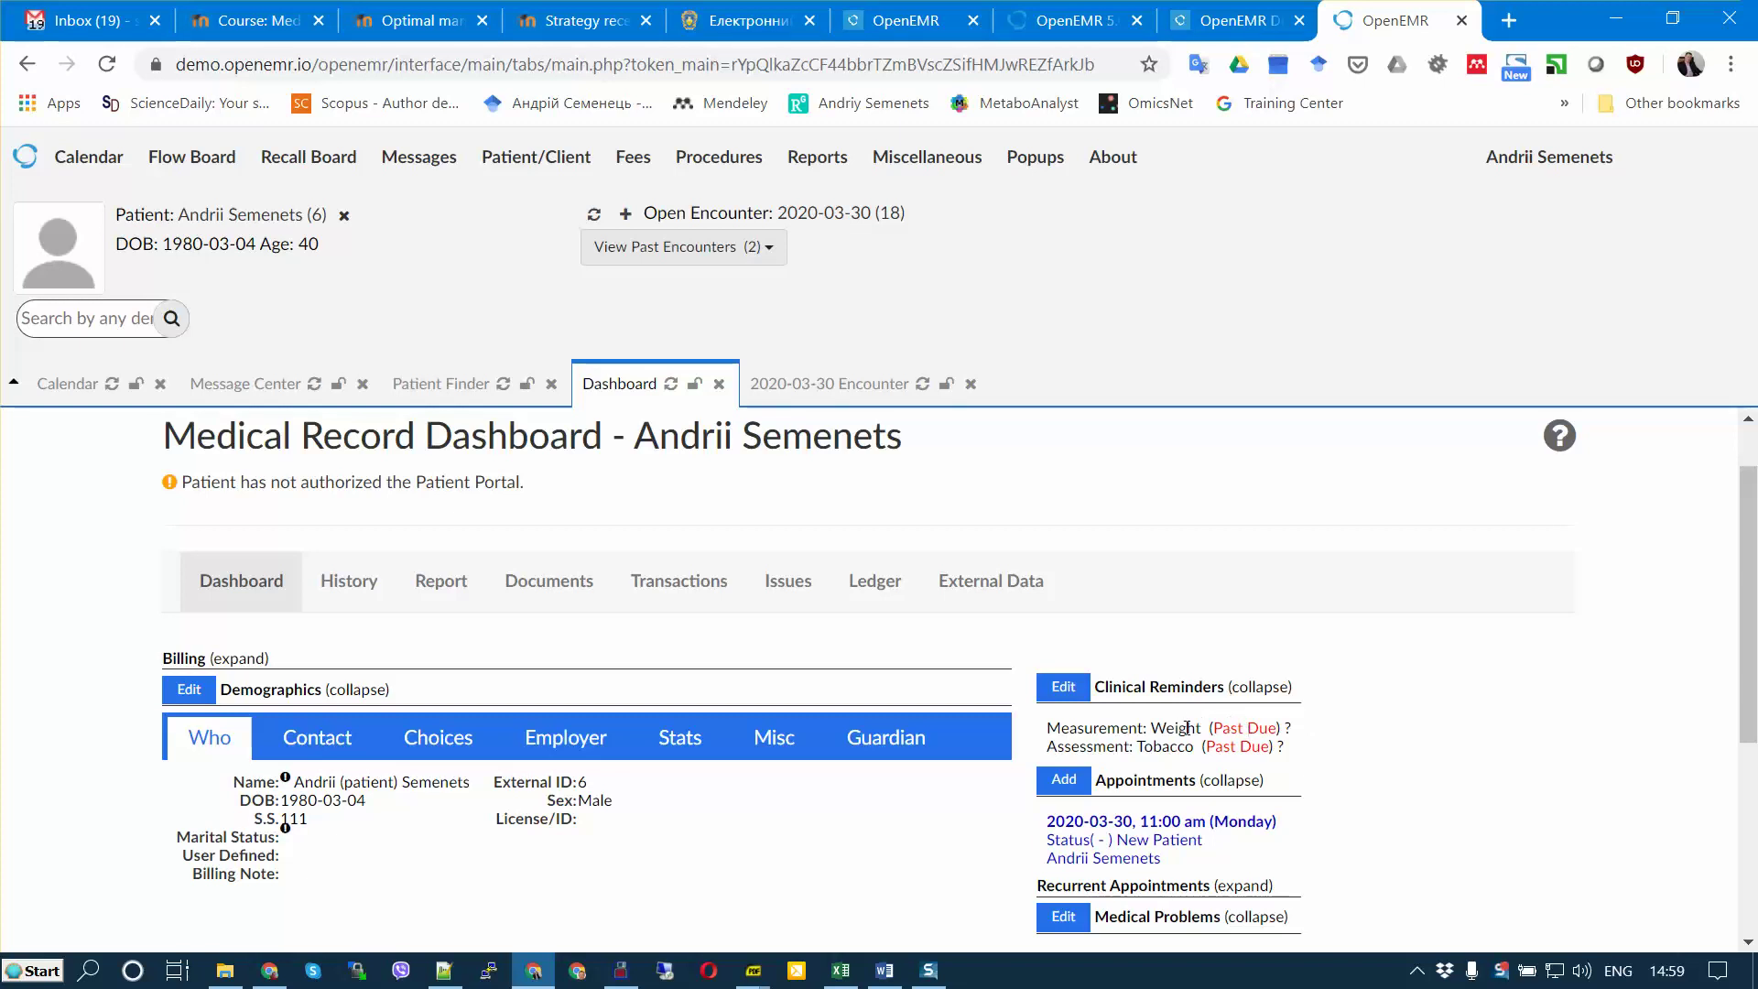
click(1152, 691)
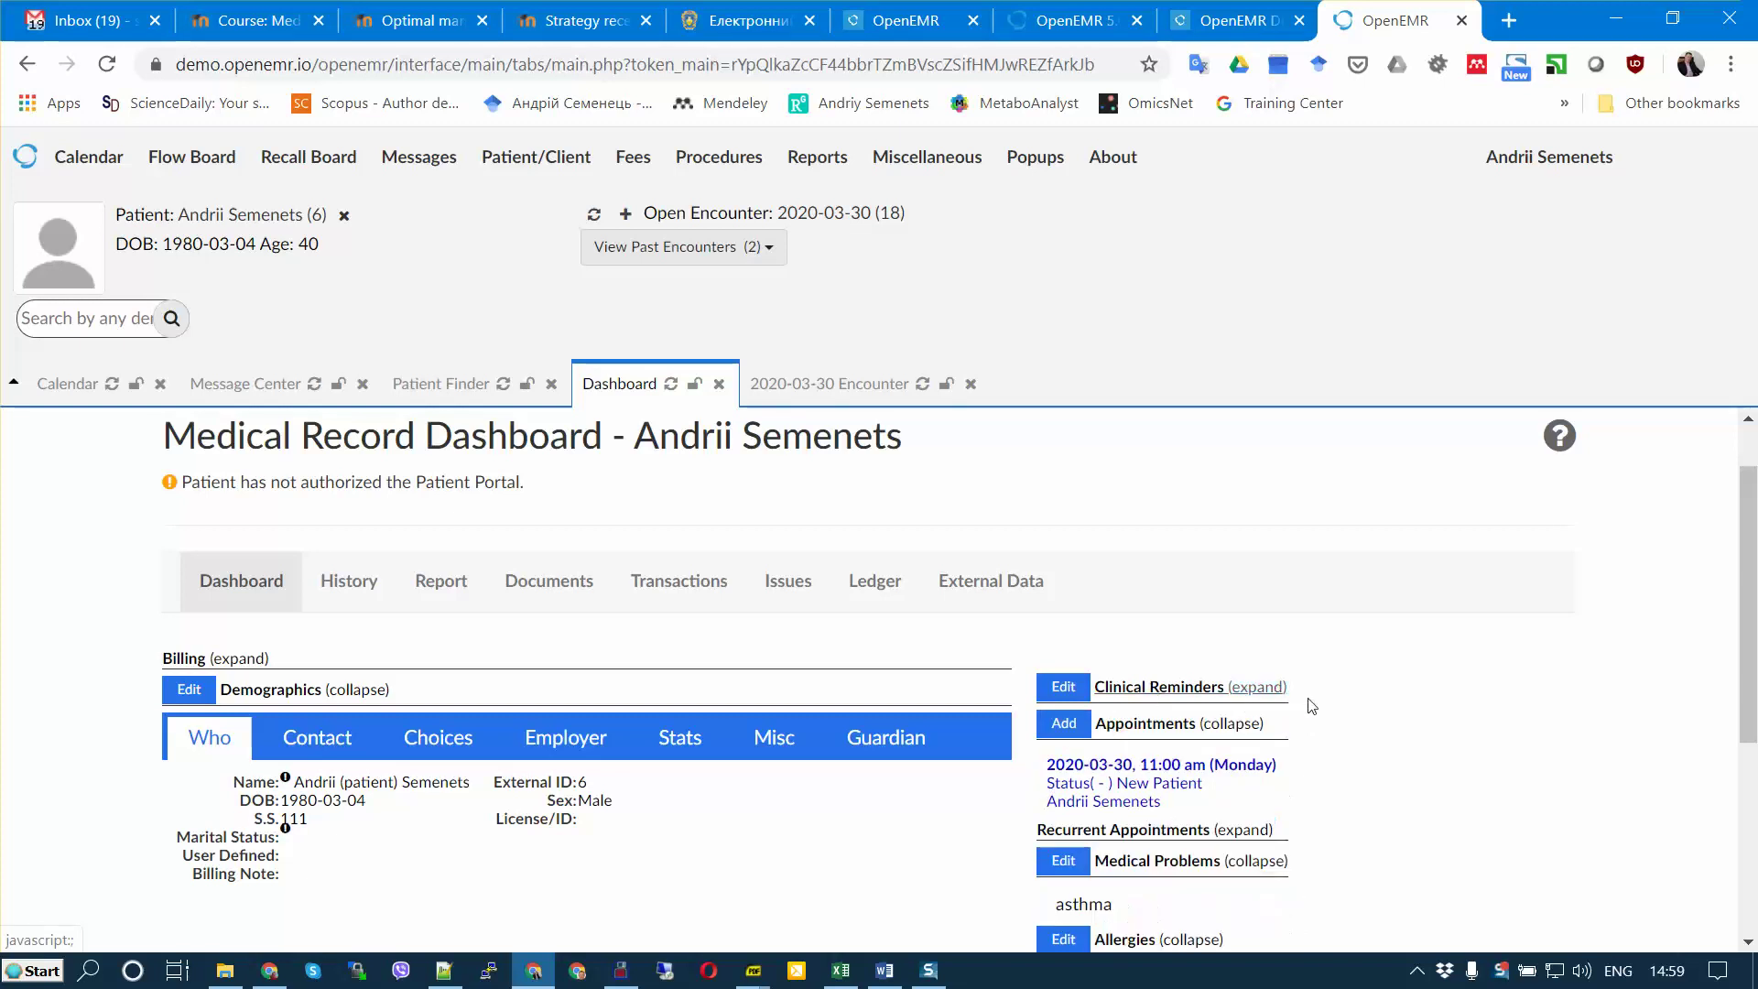
click(1195, 688)
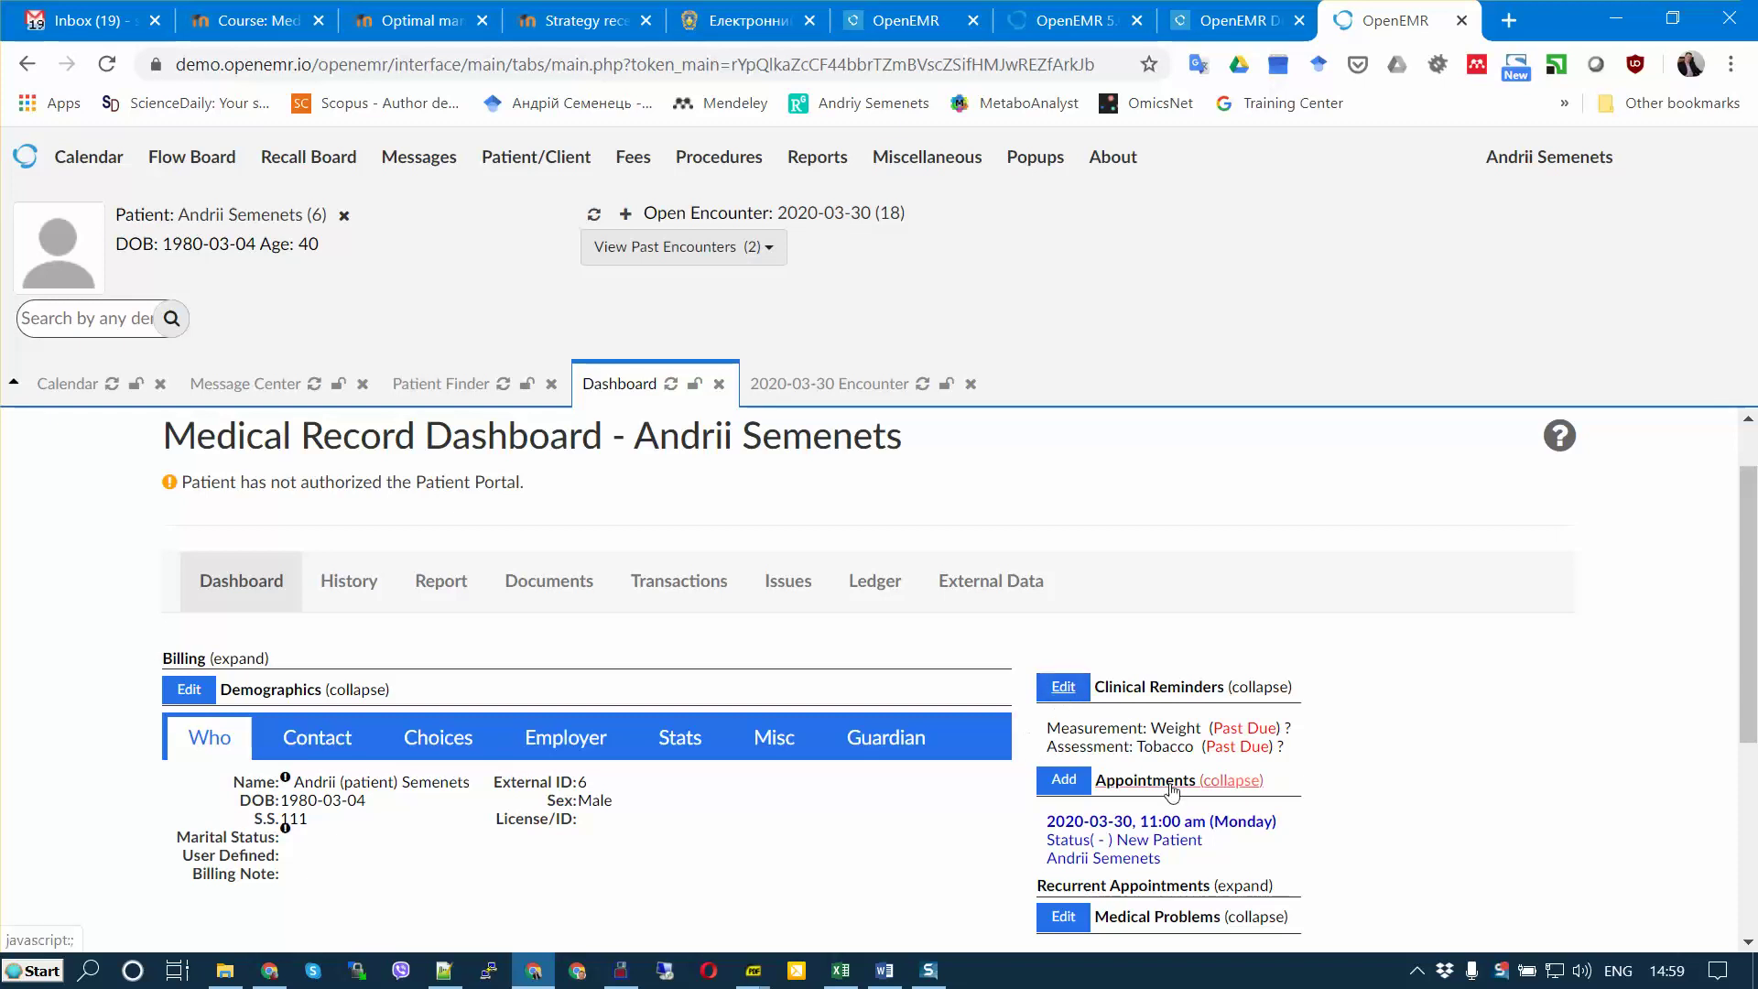
click(1063, 686)
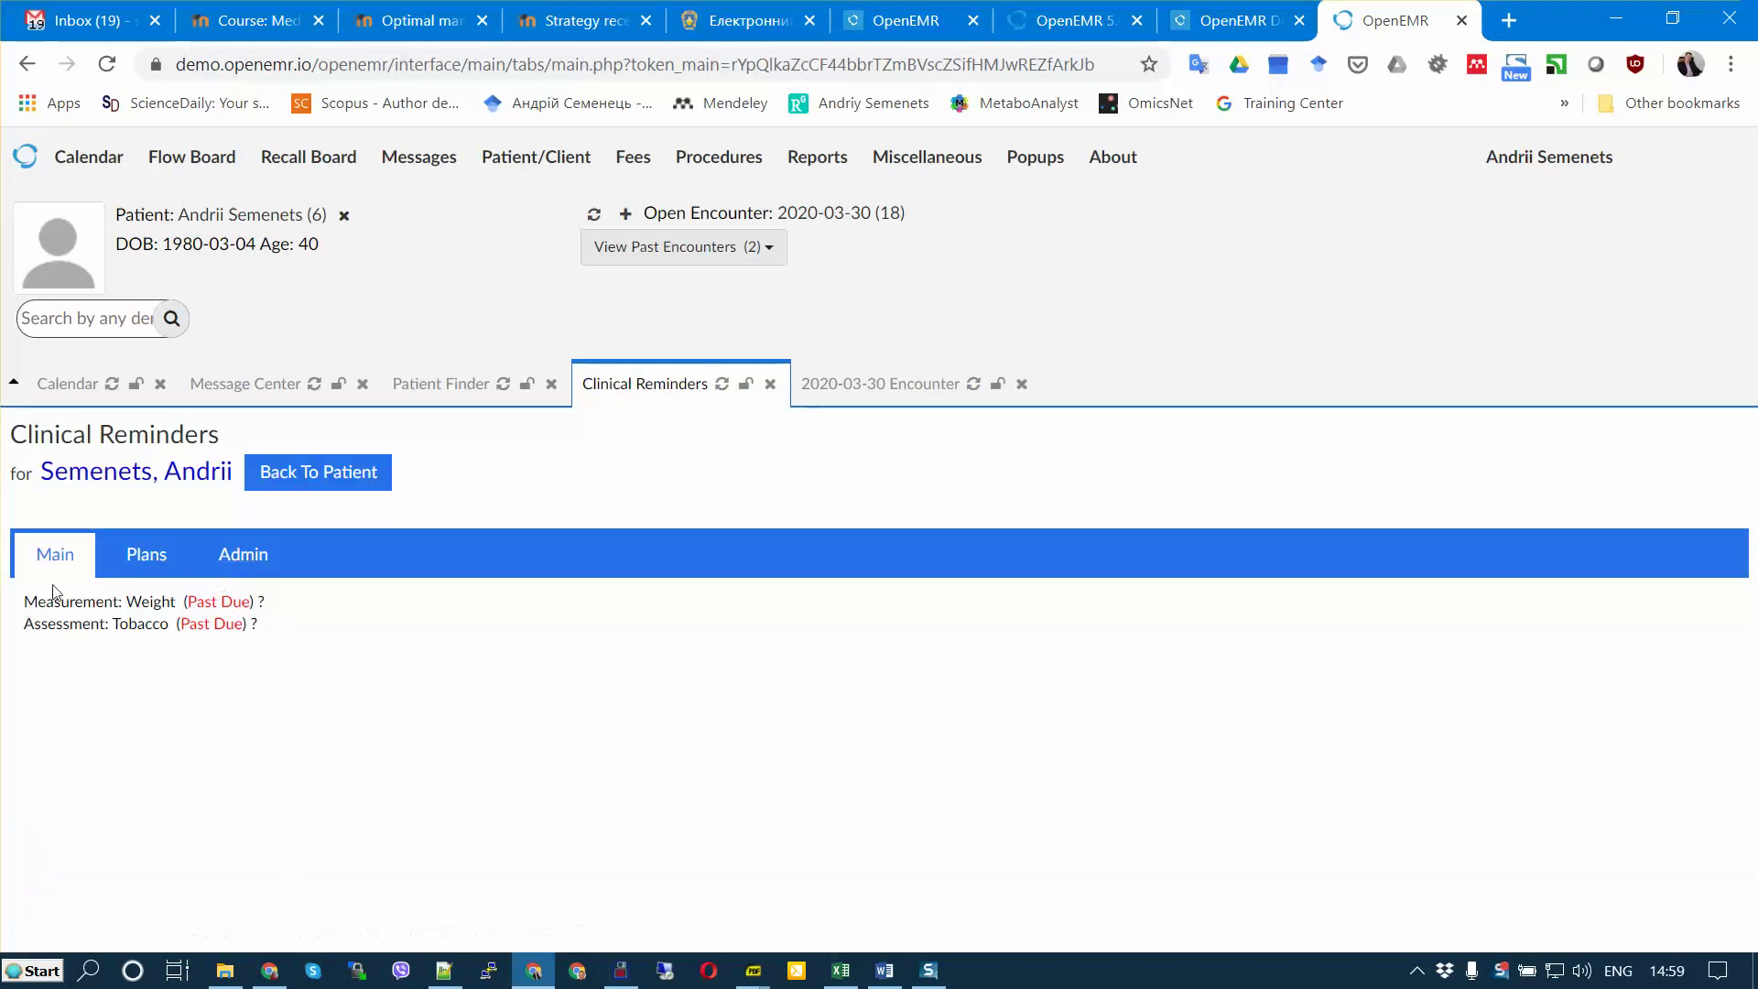
click(314, 480)
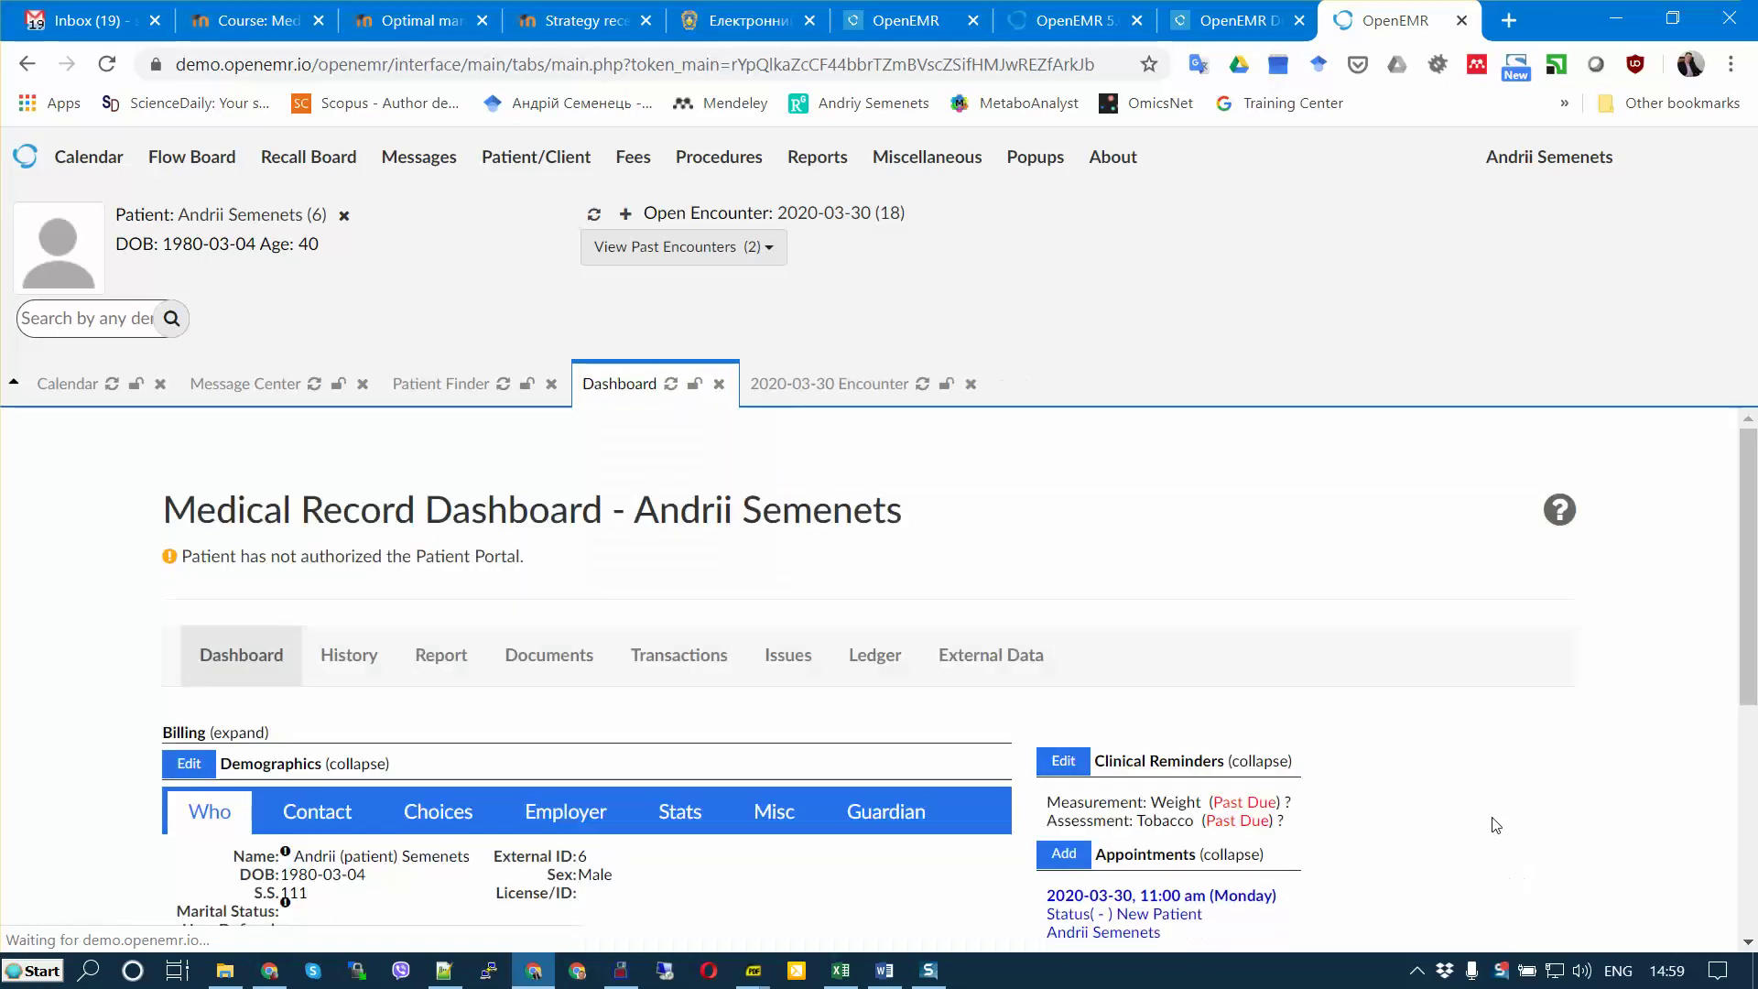
scroll(1497, 822, down, 6)
scroll(1506, 810, up, 6)
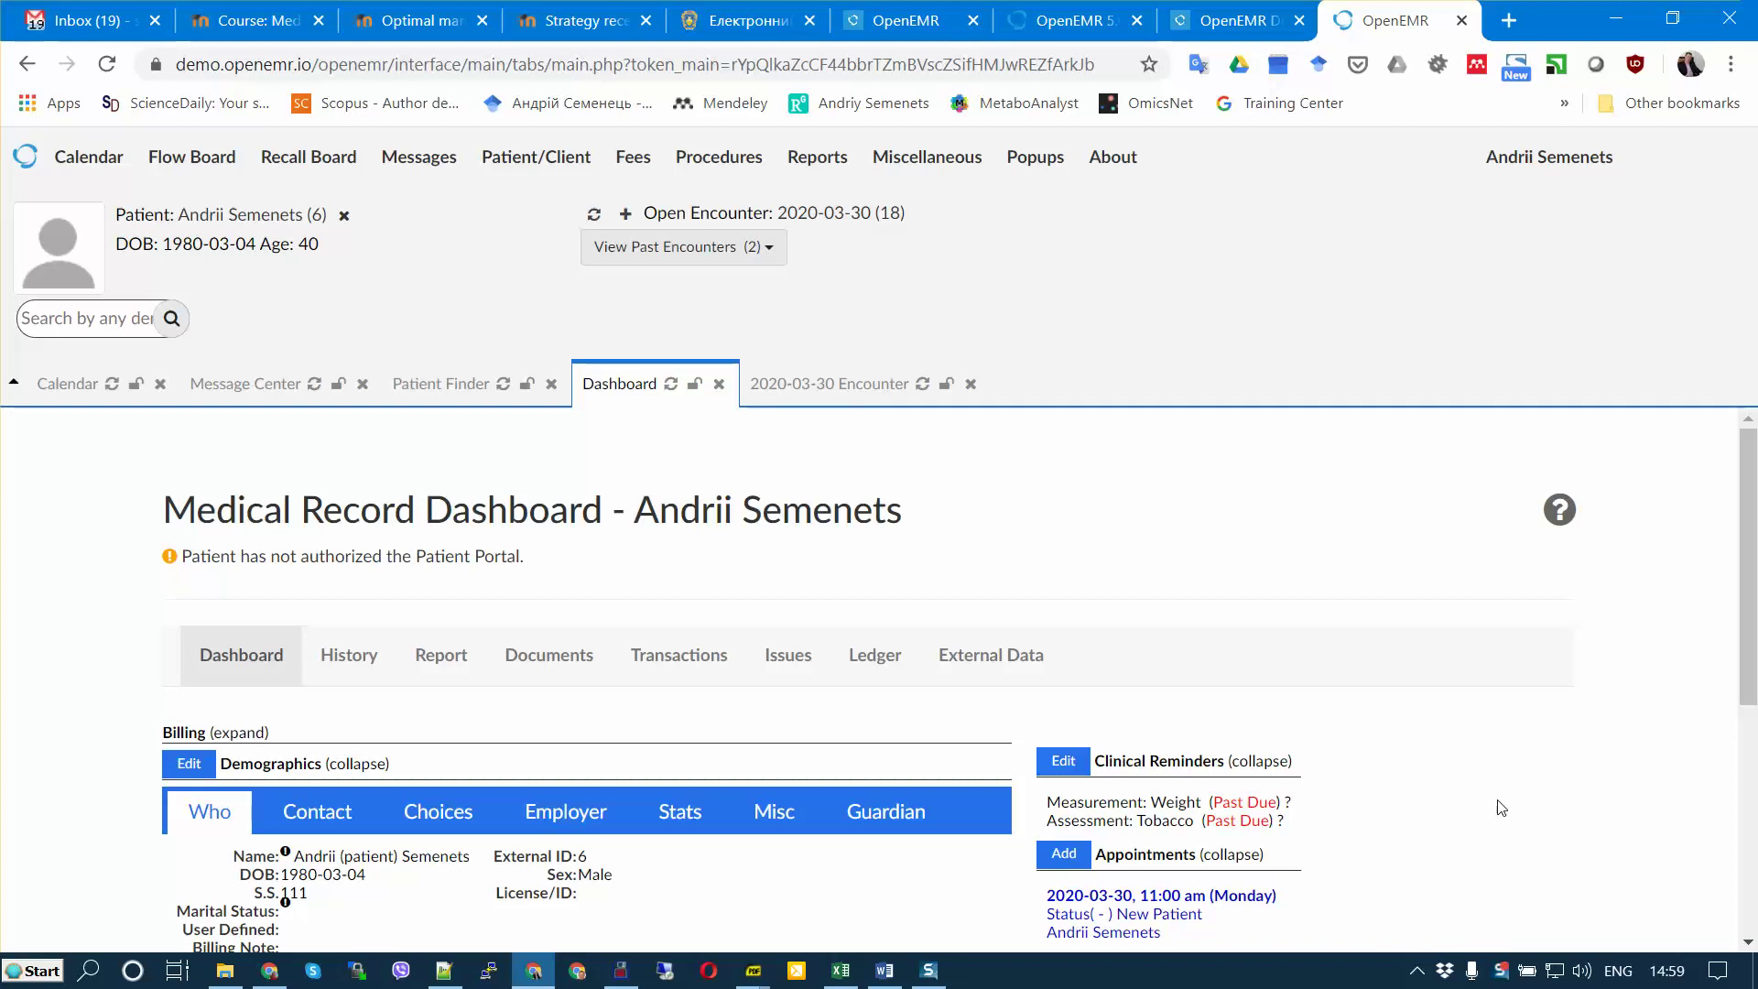
Step: Switch to the OpenEMR 5.0.2 Users Guide wiki tab and scroll to its top
click(1067, 21)
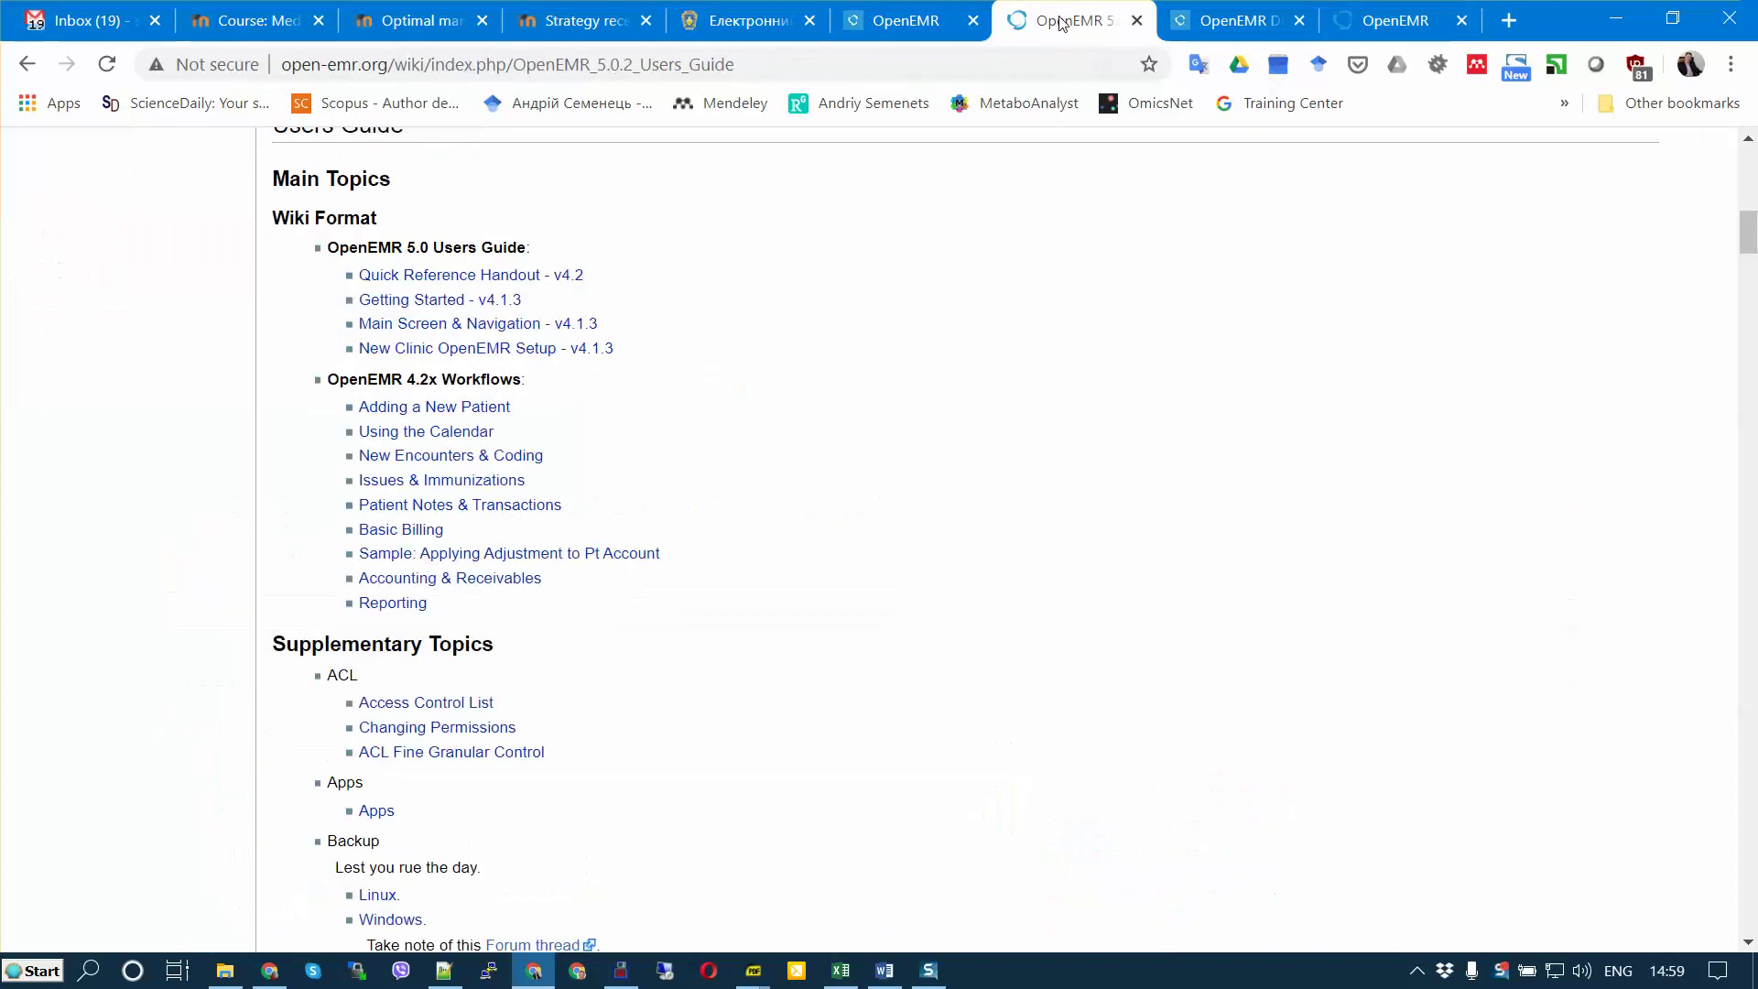
scroll(1425, 436, up, 13)
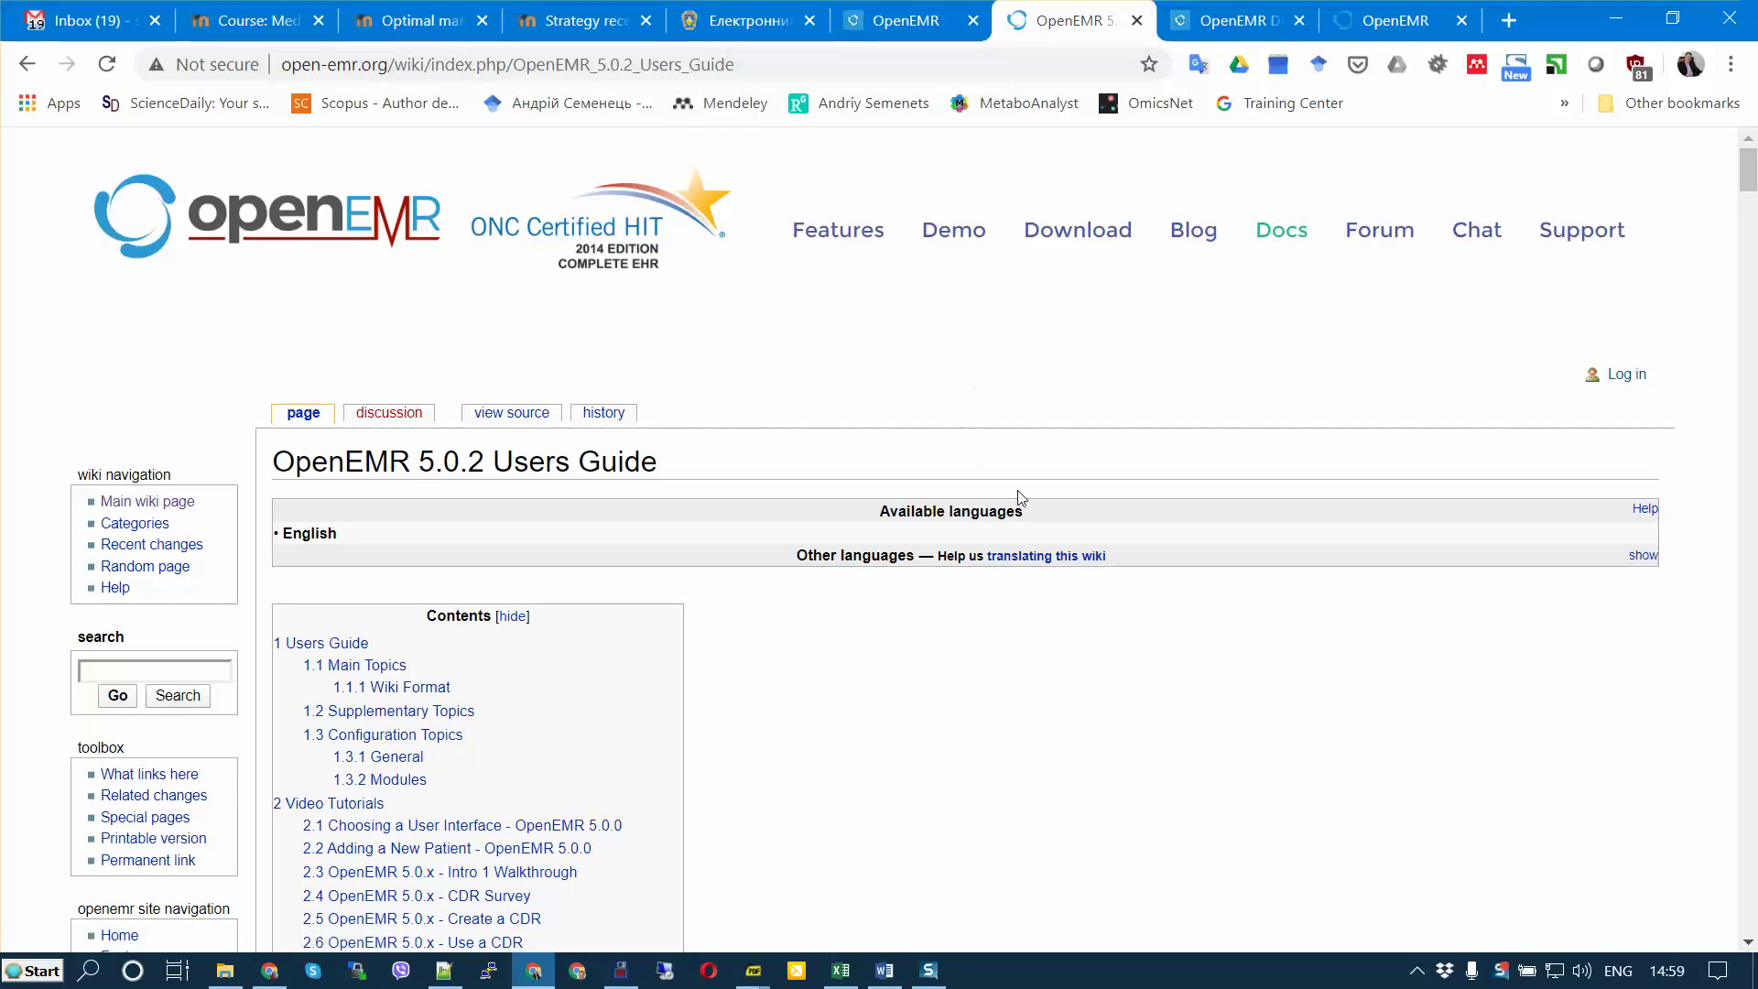
scroll(1099, 492, down, 8)
Step: Review the dashboard's problems and allergies, then bring task_OpenEMR.pdf to the front
click(1396, 21)
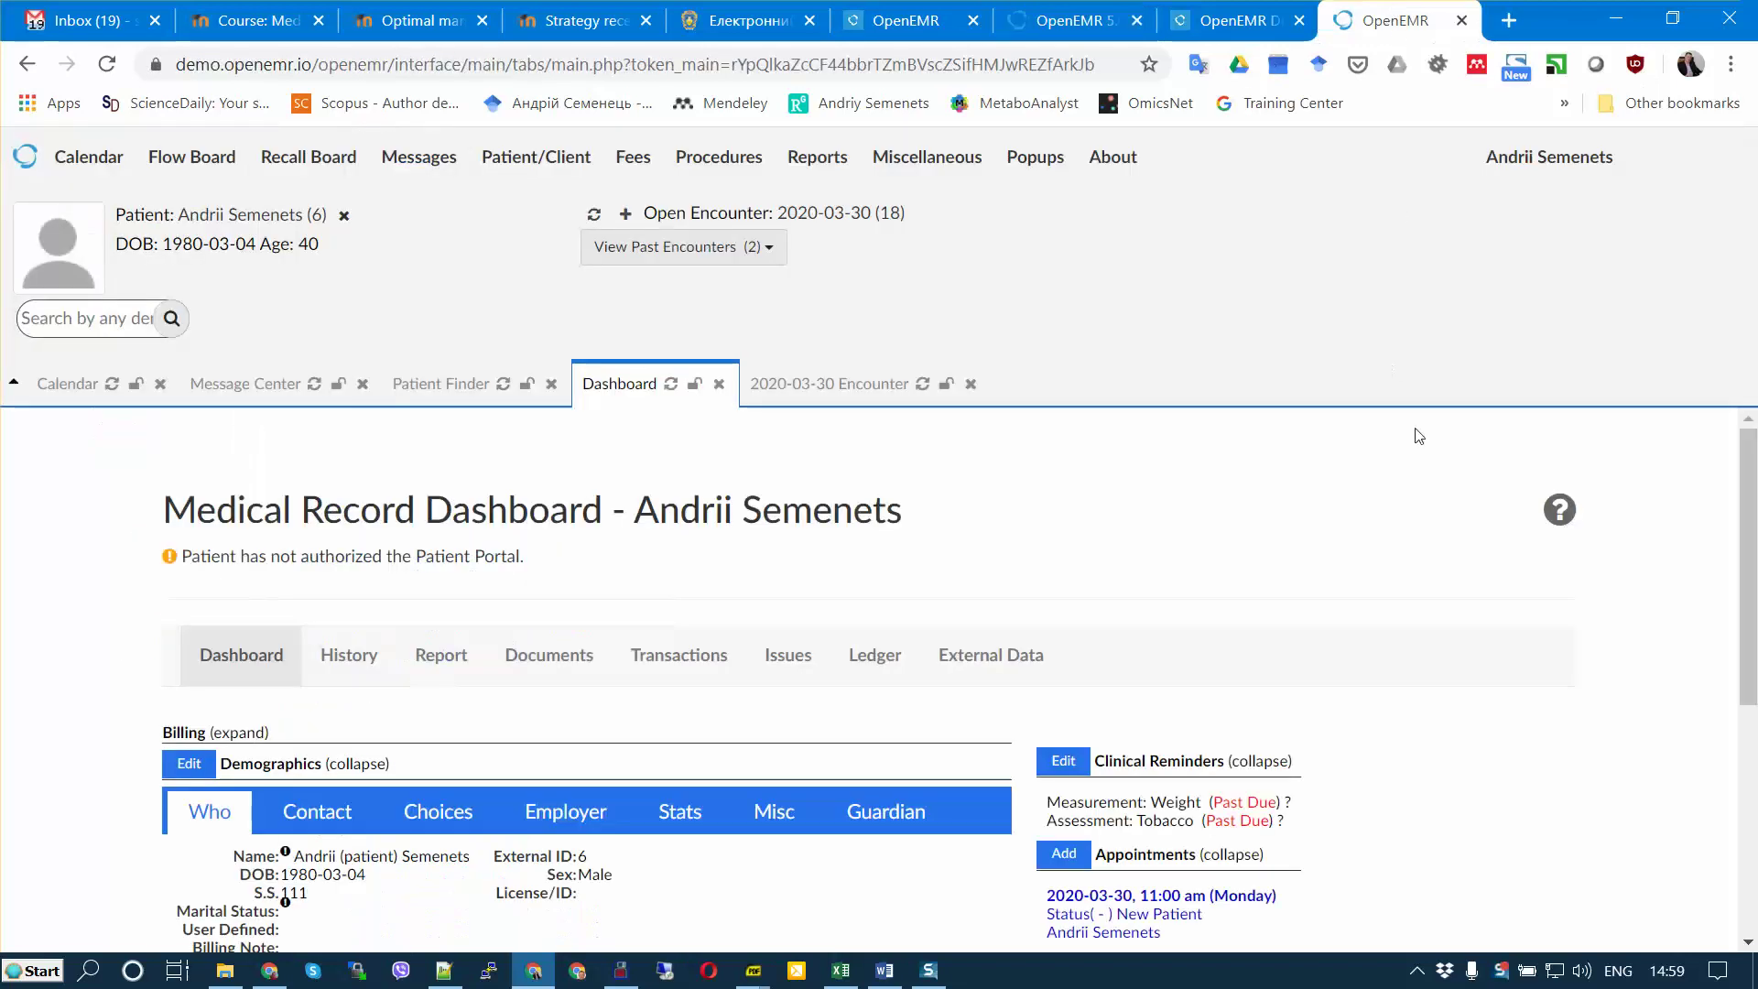
scroll(1132, 818, down, 3)
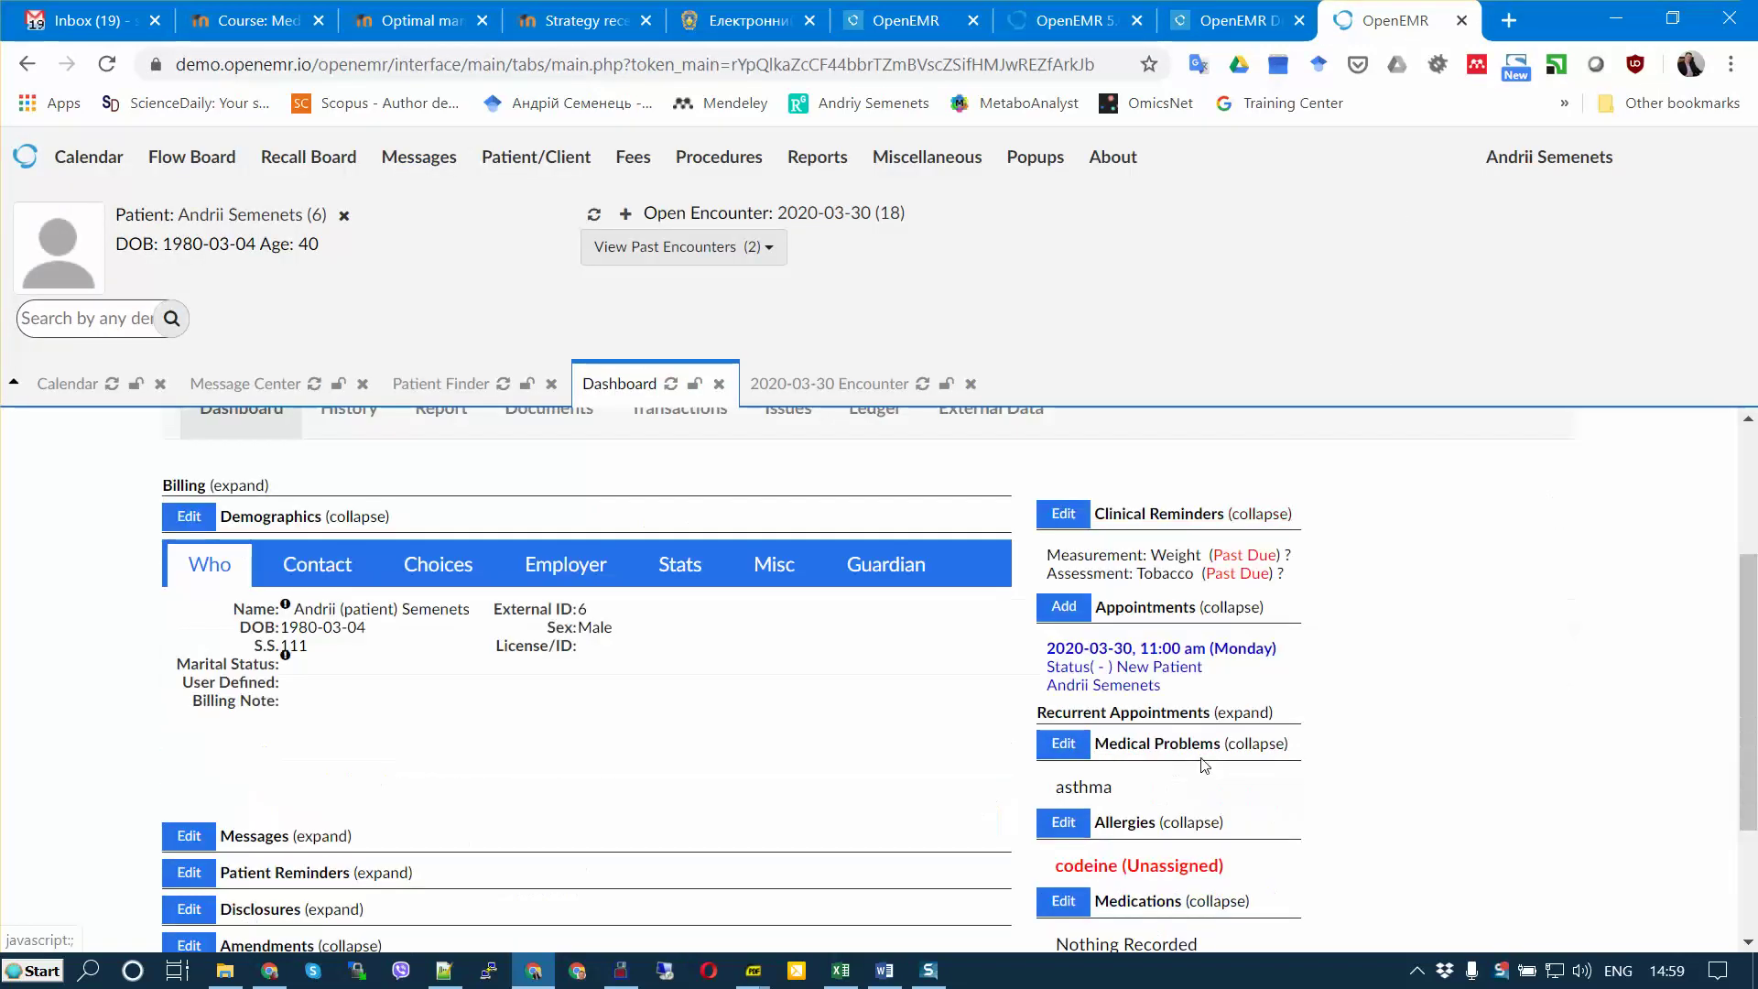
scroll(1190, 778, up, 3)
scroll(1201, 762, down, 3)
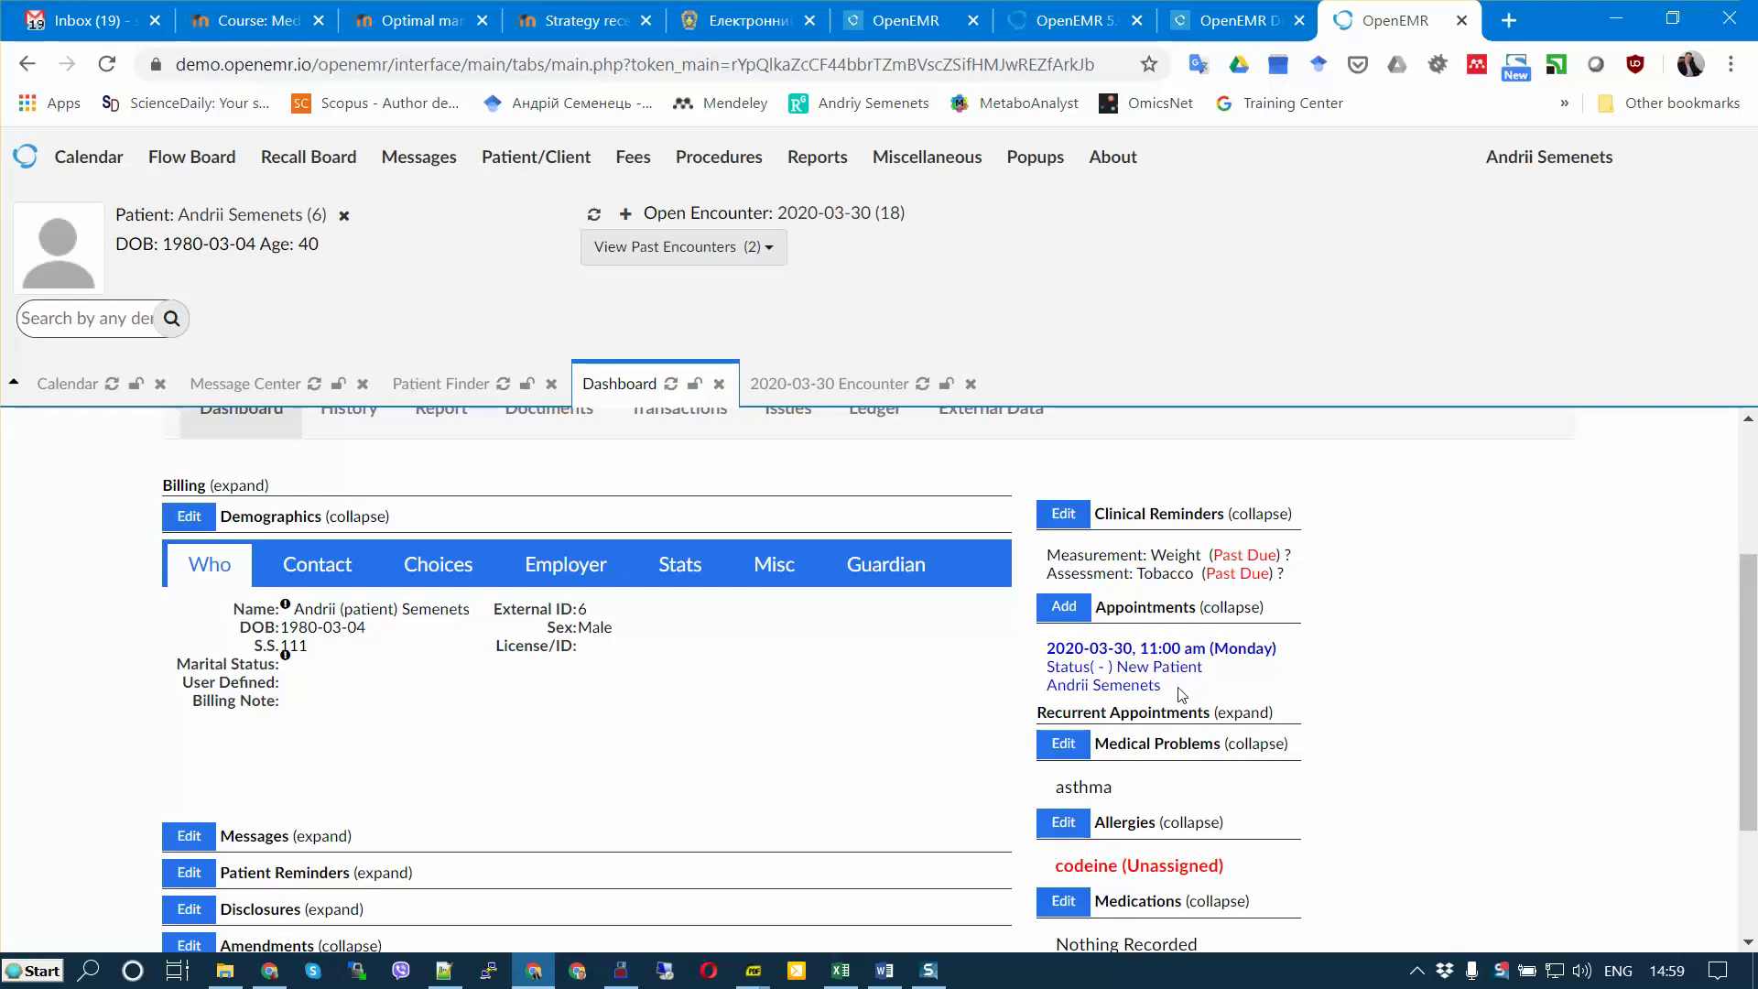
scroll(1181, 693, up, 2)
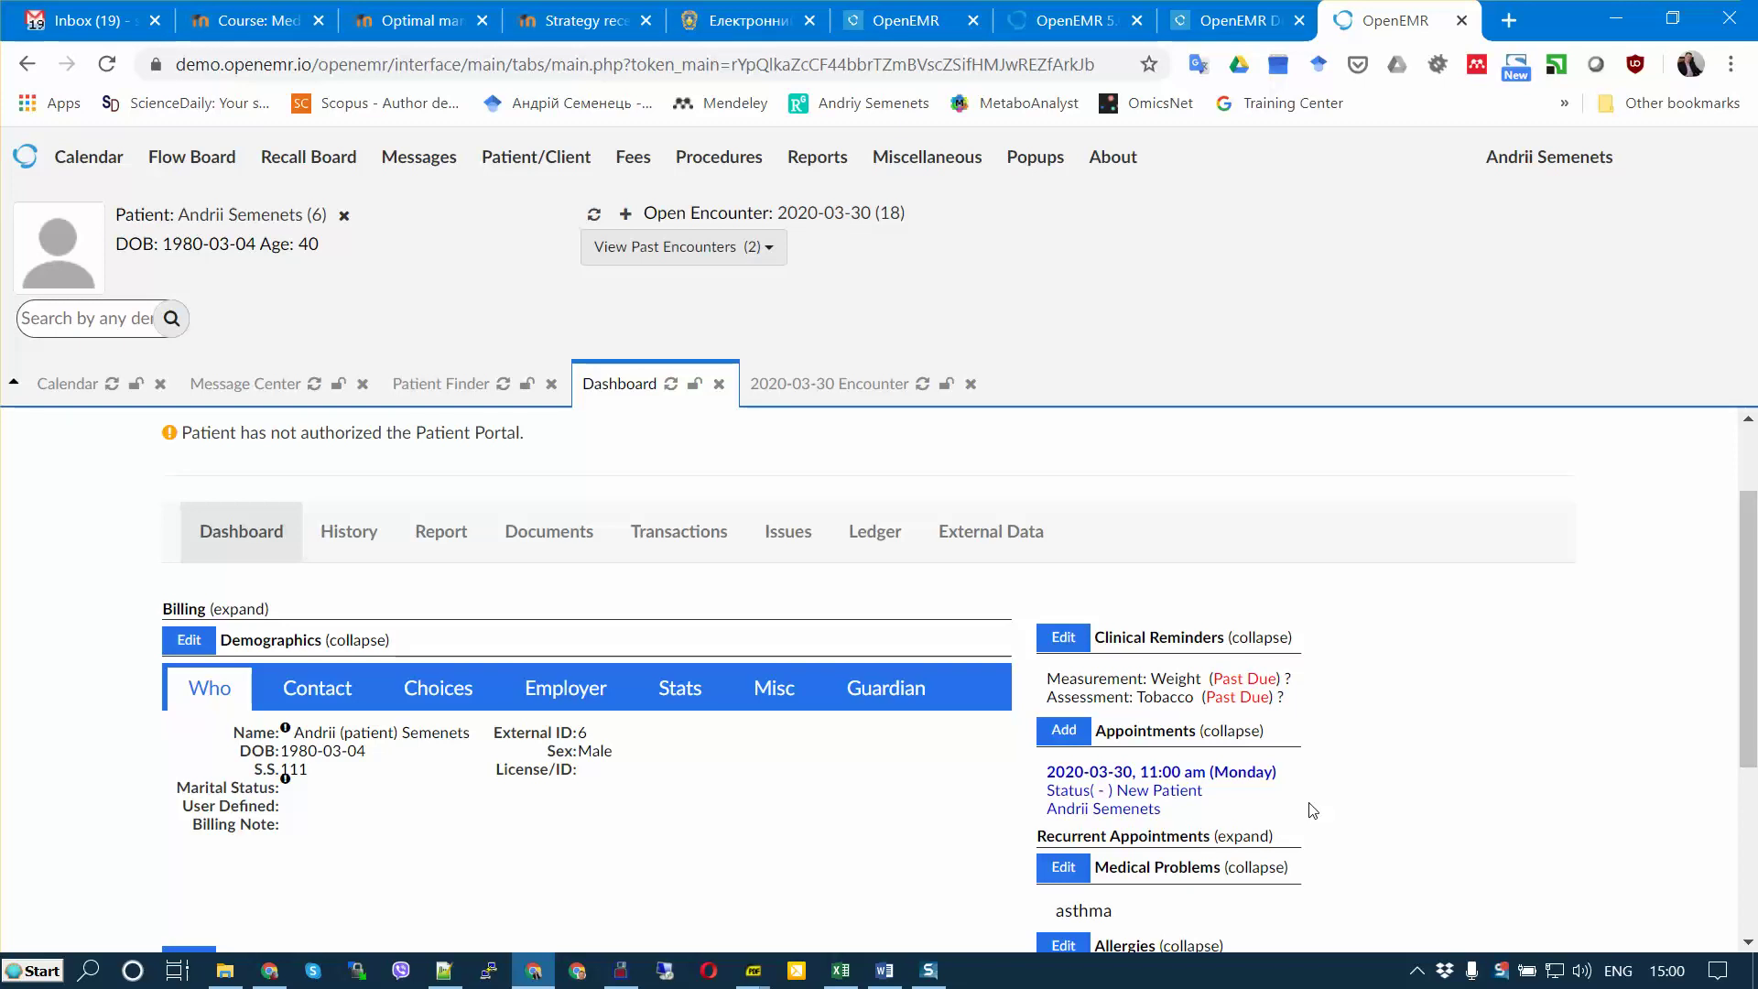
scroll(1318, 801, down, 1)
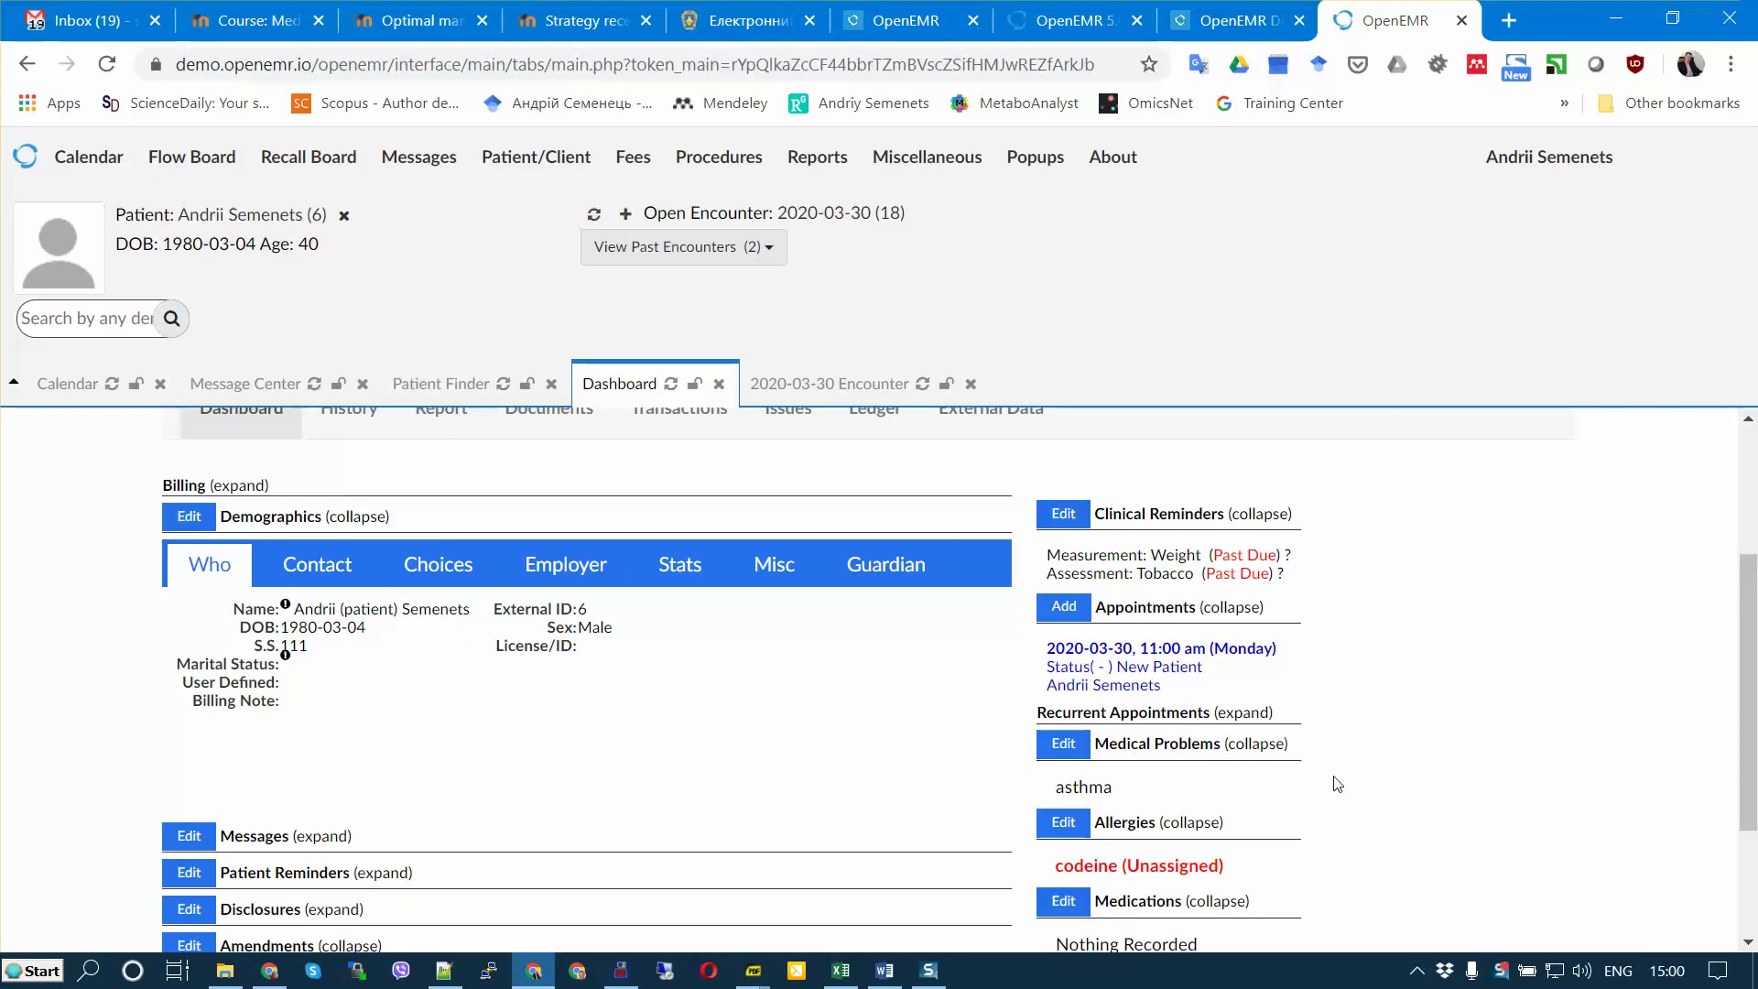
mouse_move(753, 969)
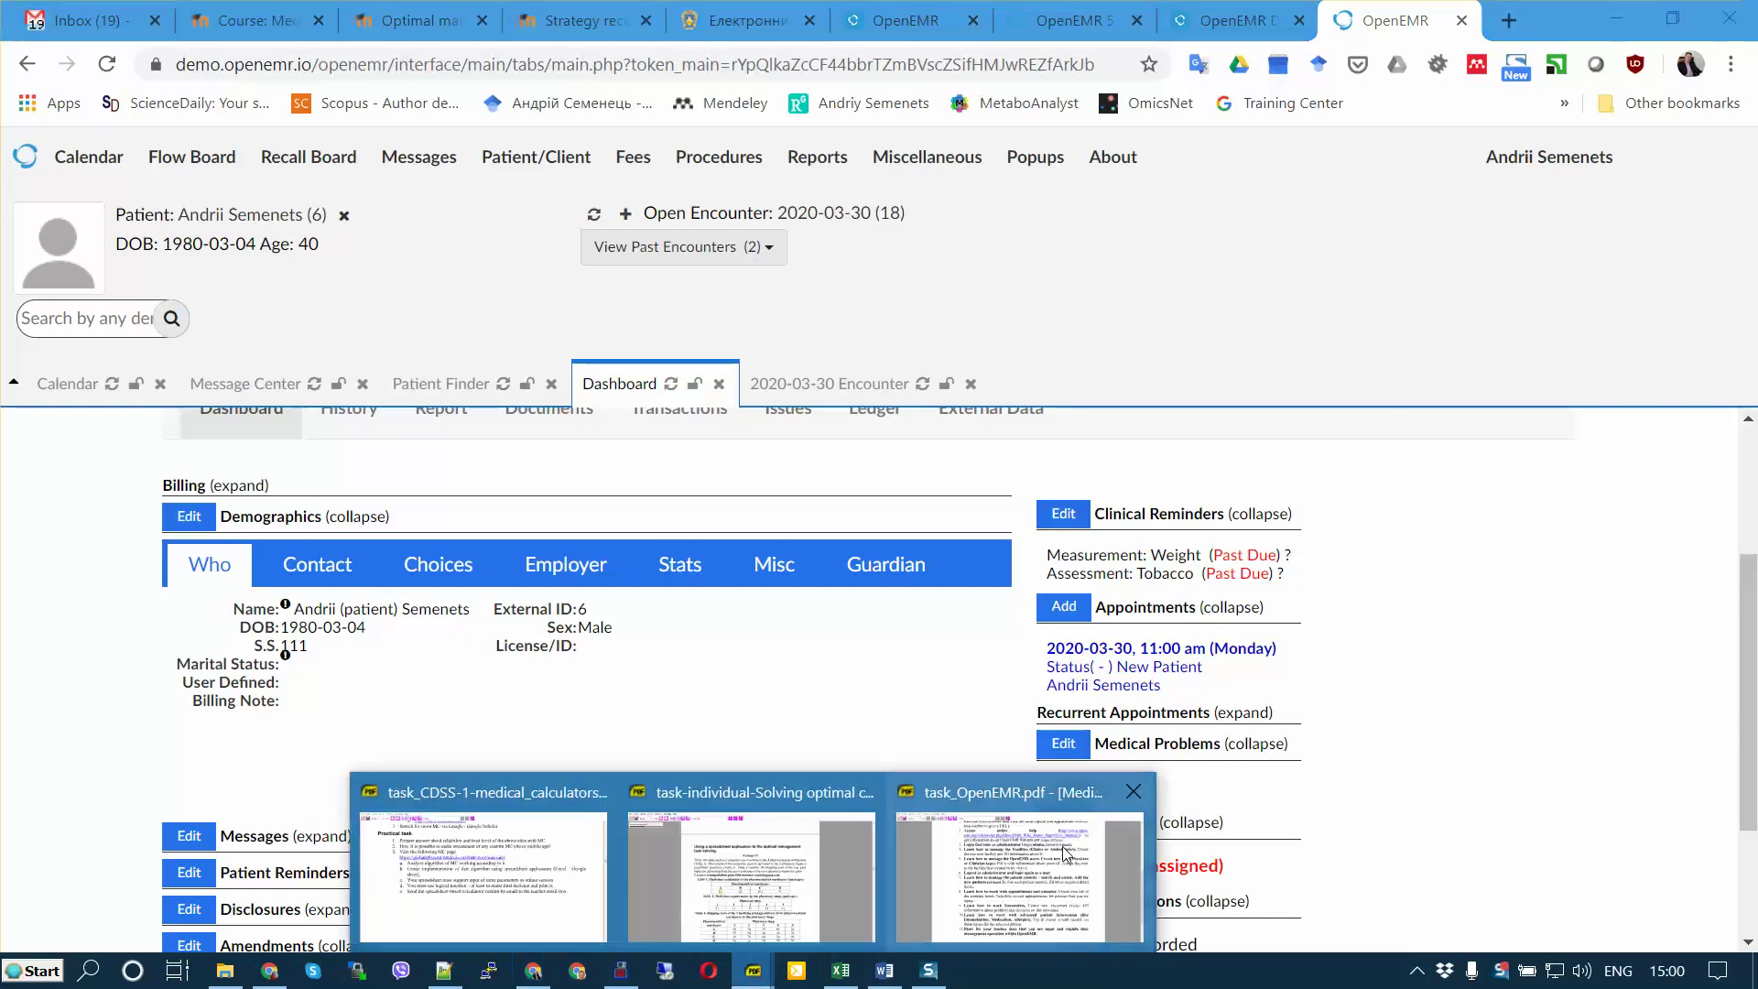
click(1049, 877)
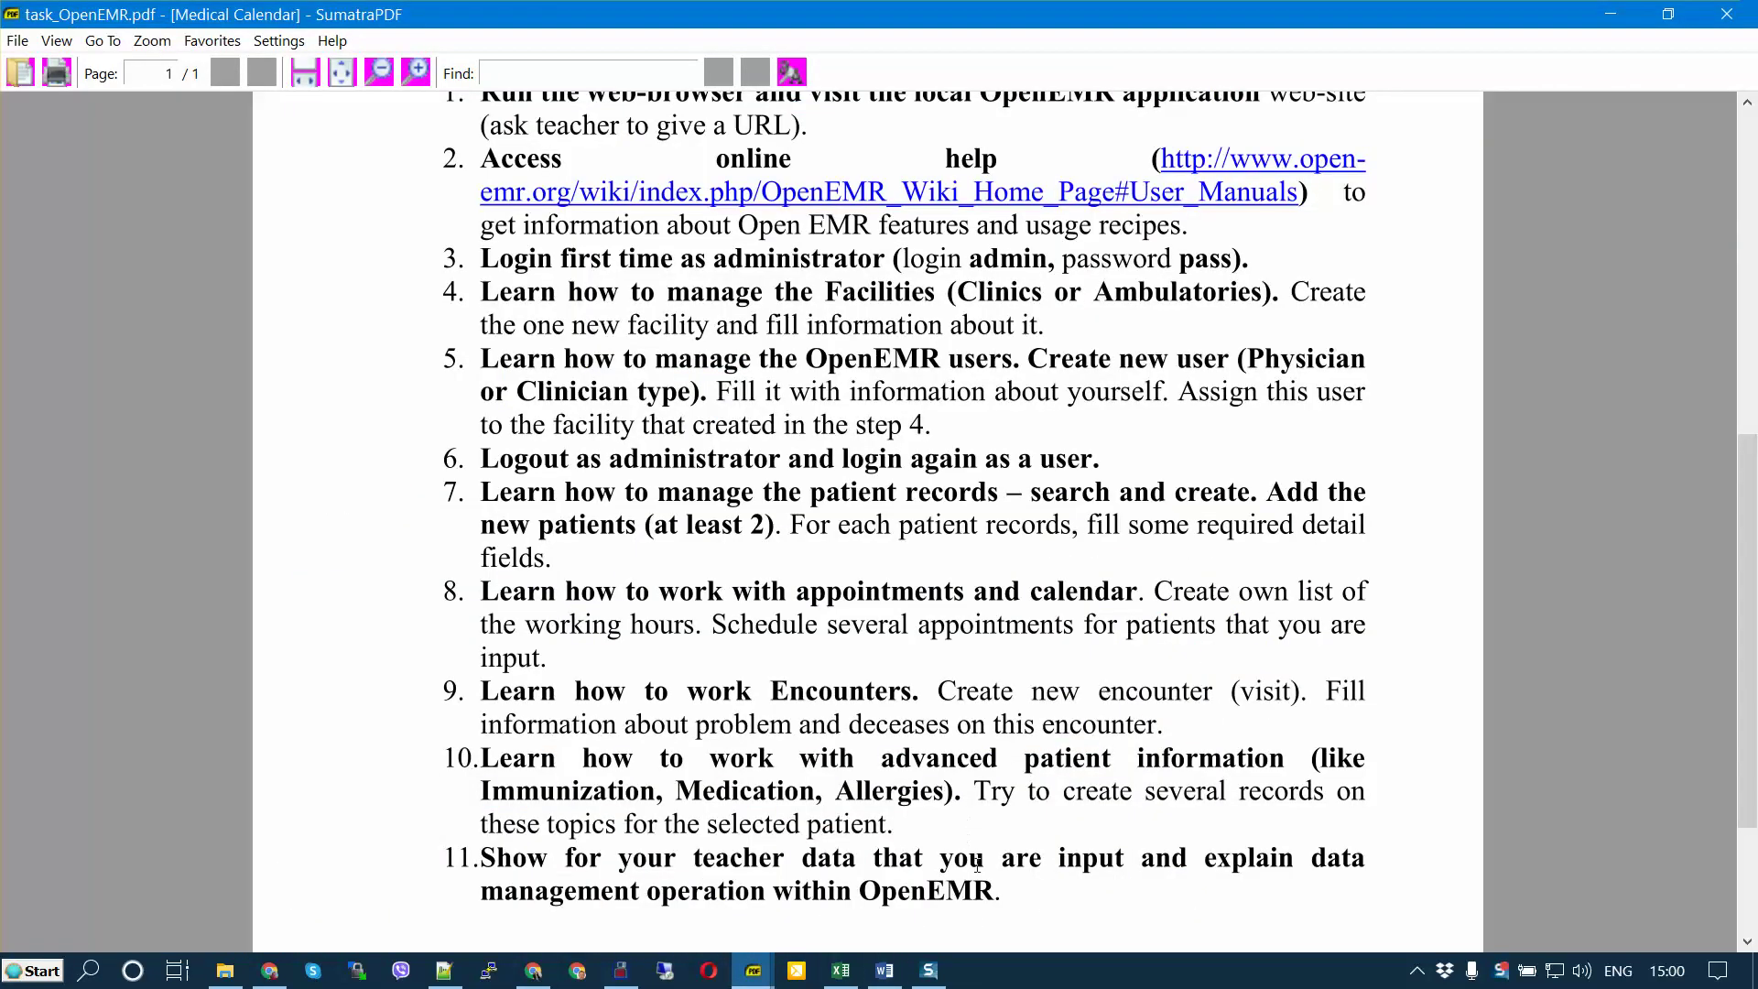